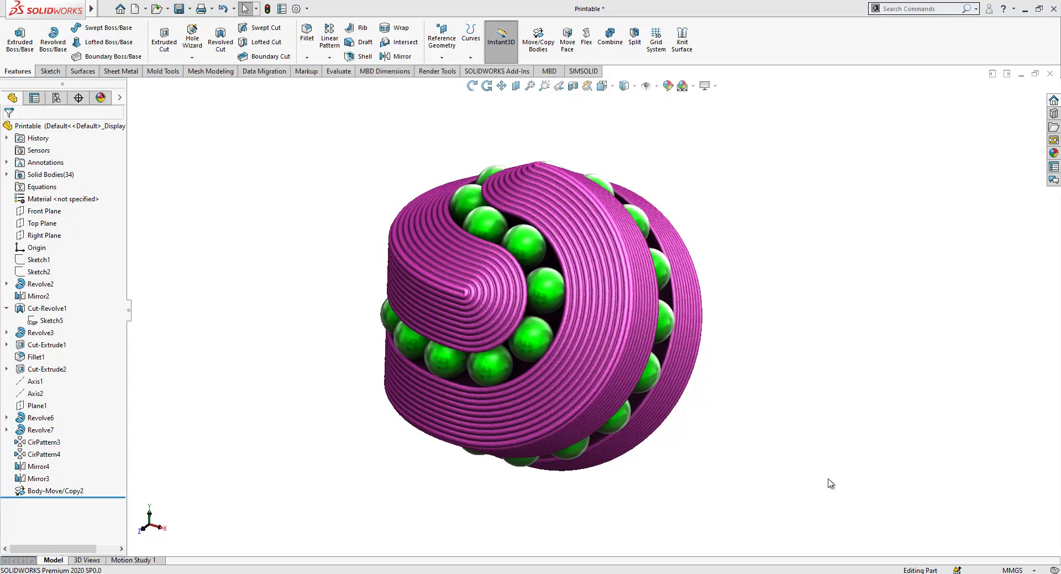
Step: Create a new part and start a sketch on the Front Plane
{"action": "left_click", "coordinate": [132, 9]}
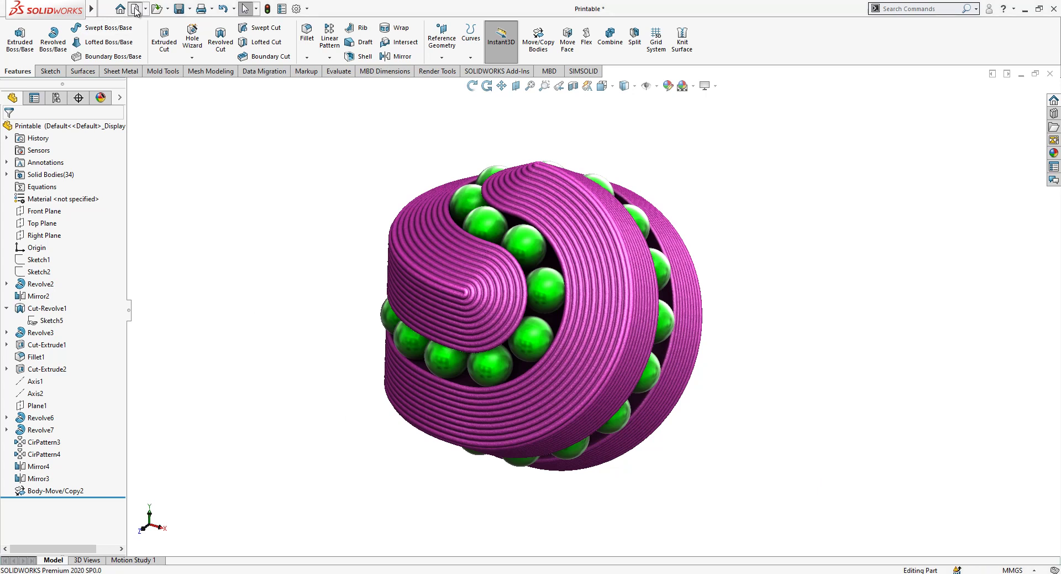
{"action": "left_click", "coordinate": [437, 425]}
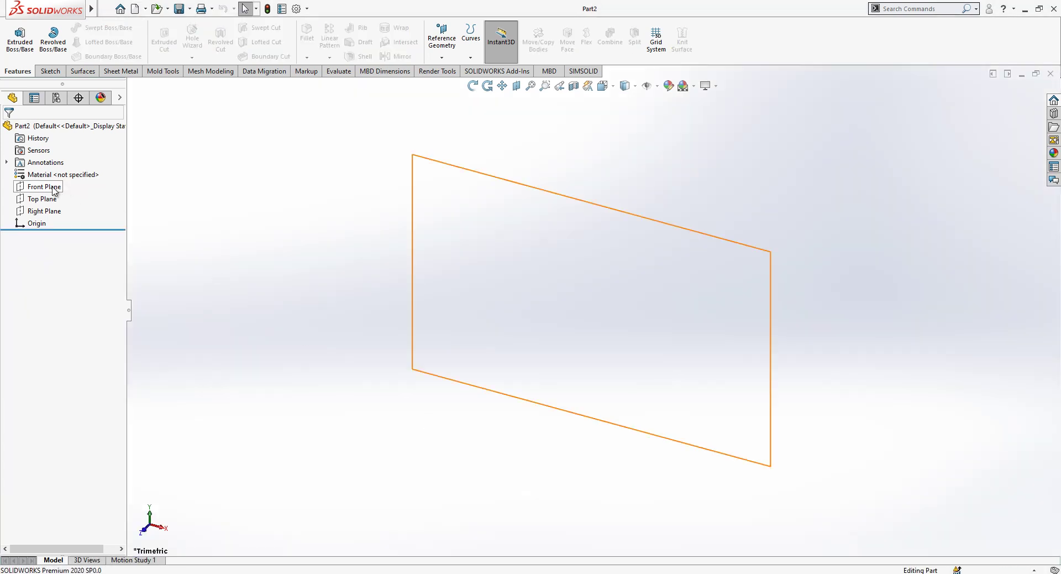
{"action": "left_click", "coordinate": [53, 188]}
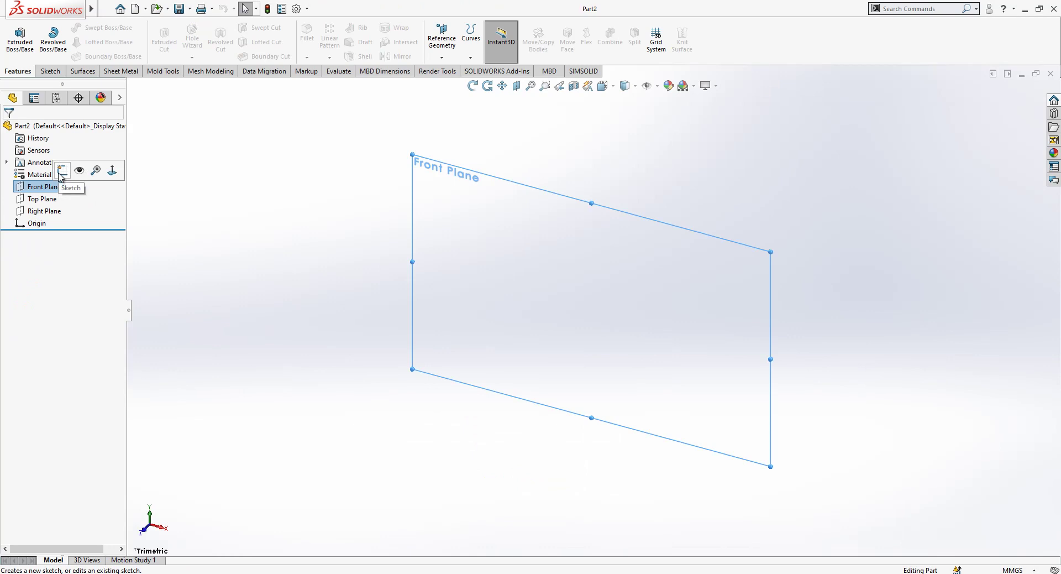
{"action": "left_click", "coordinate": [62, 171]}
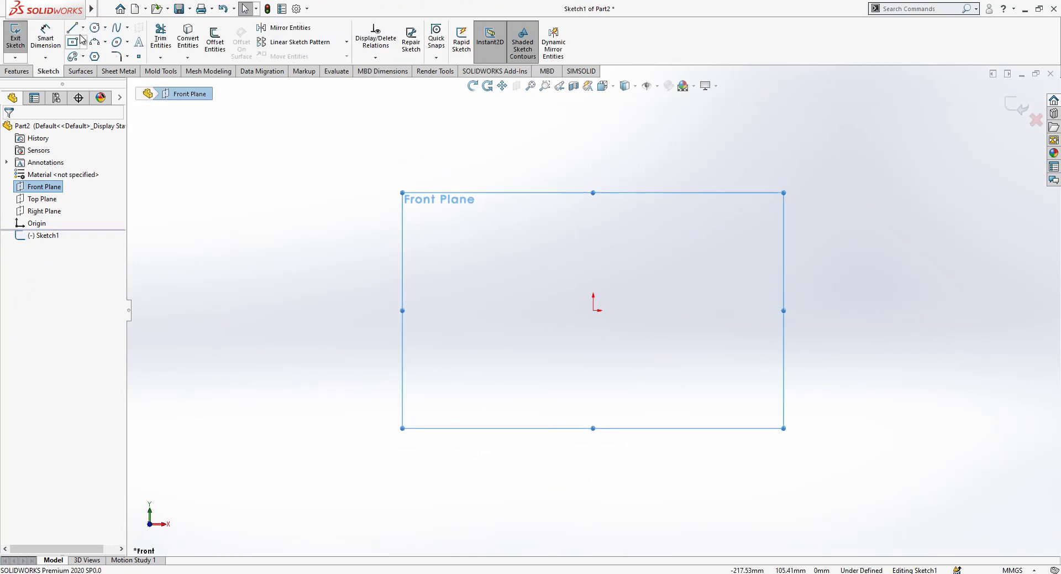
Step: Draw a vertical line down to the origin and a horizontal line extending left from it, and convert both to construction lines
{"action": "left_click", "coordinate": [74, 31]}
{"action": "left_click", "coordinate": [593, 193]}
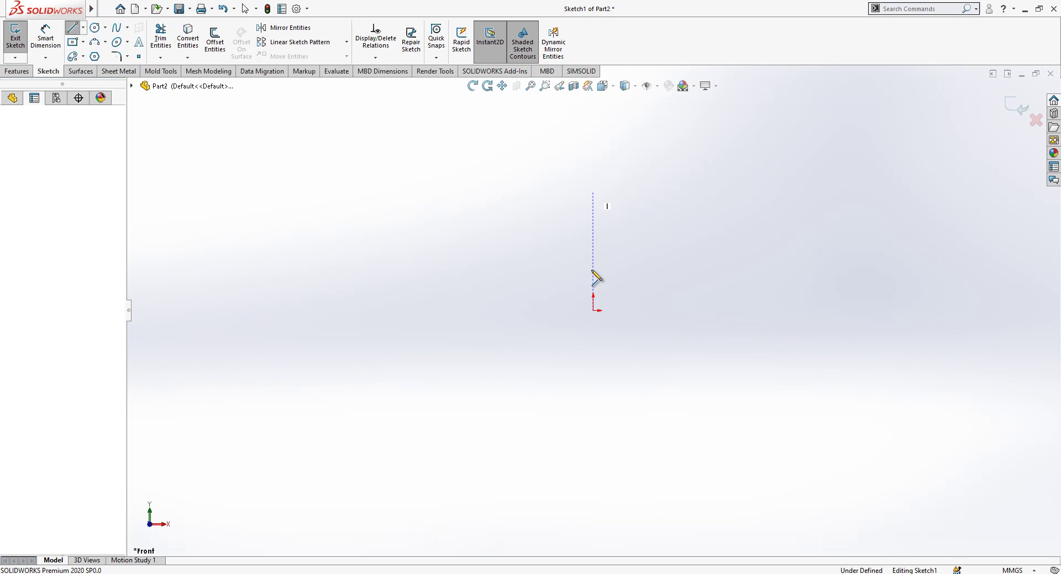
{"action": "left_click", "coordinate": [594, 310]}
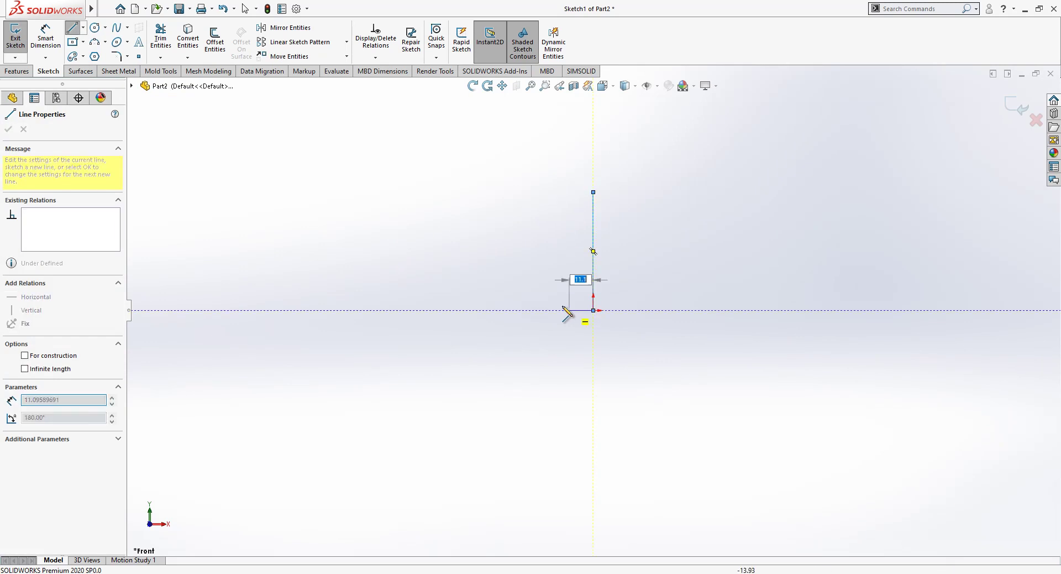
{"action": "left_click", "coordinate": [485, 310]}
{"action": "key", "text": "Escape"}
{"action": "left_click_drag", "start_coordinate": [655, 203], "coordinate": [512, 347]}
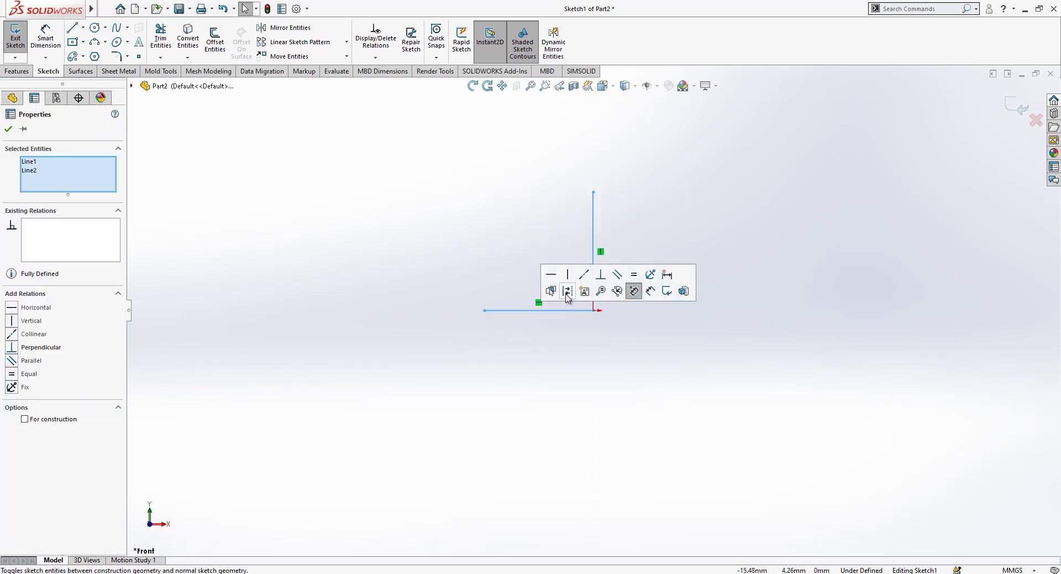
{"action": "left_click", "coordinate": [567, 294]}
Step: From the horizontal centreline's outer end, draw vertical segments about 11 mm and 25 mm long, followed by three collinear slanted segments ending above the vertical centreline
{"action": "scroll", "coordinate": [629, 198], "scroll_direction": "down", "scroll_amount": 1}
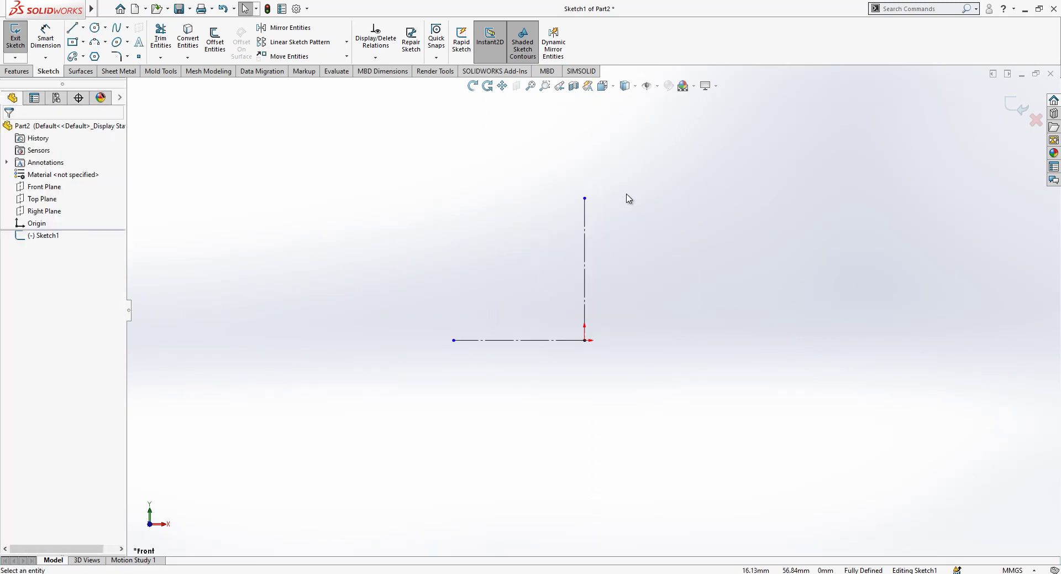
{"action": "left_click", "coordinate": [72, 28]}
{"action": "left_click", "coordinate": [453, 340]}
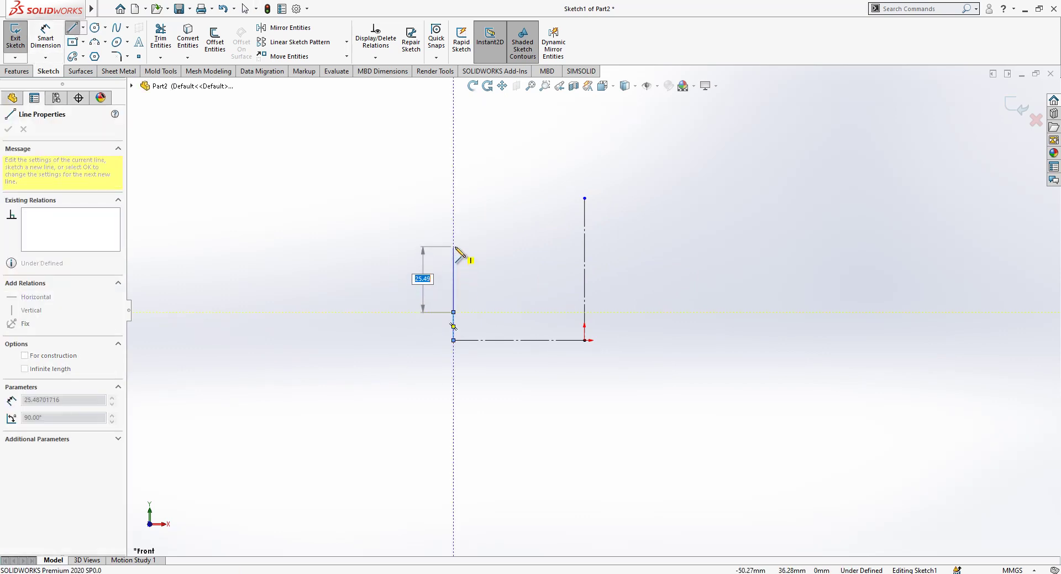
{"action": "left_click", "coordinate": [454, 247]}
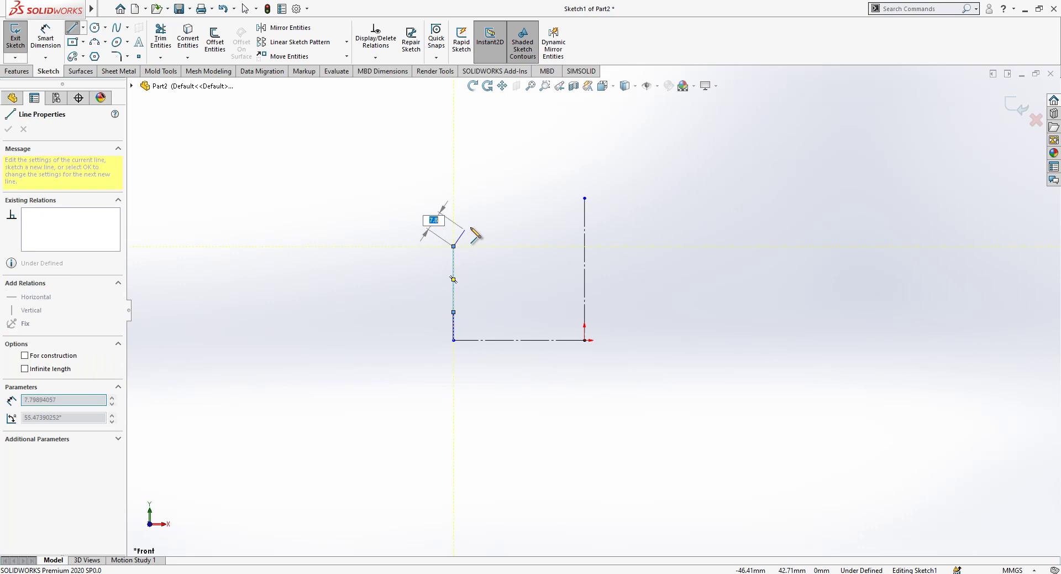
{"action": "left_click", "coordinate": [510, 205]}
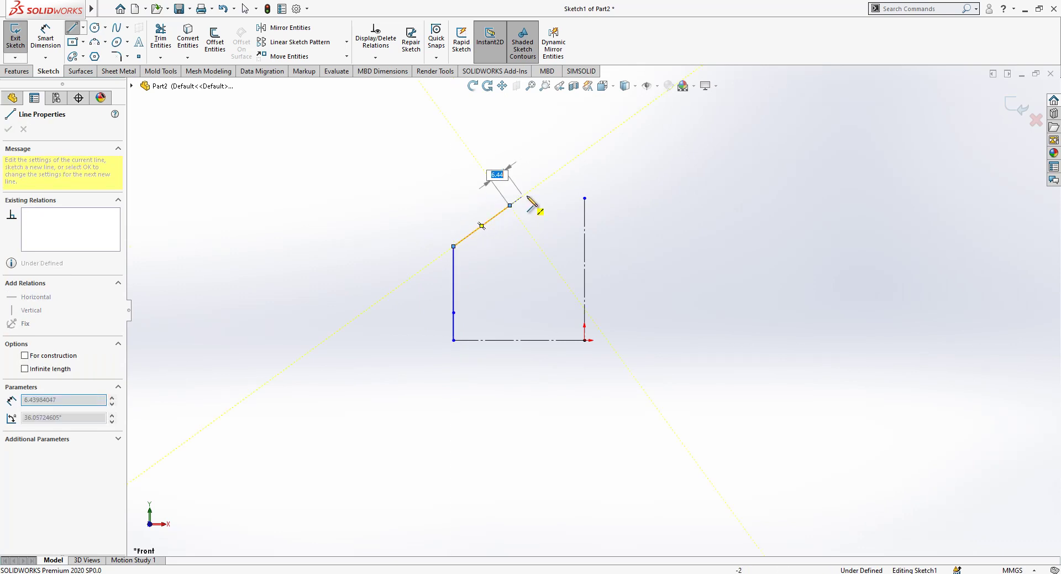
{"action": "left_click", "coordinate": [535, 186]}
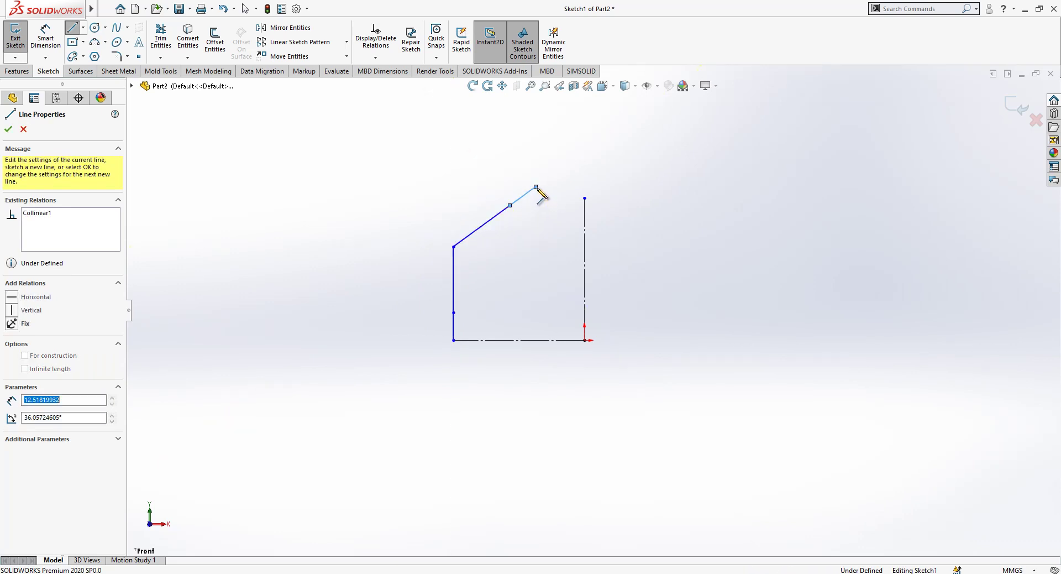
{"action": "double_click", "coordinate": [585, 151]}
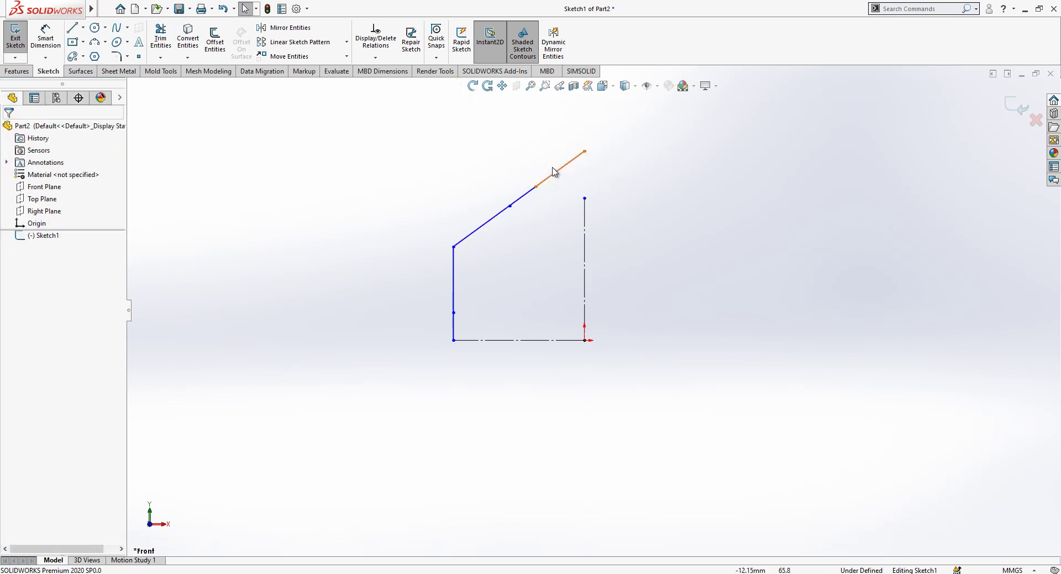
Step: Try to merge the vertical centreline's upper endpoint with the slanted line's upper endpoint
{"action": "left_click", "coordinate": [584, 198]}
{"action": "left_click", "coordinate": [585, 151], "text": "ctrl"}
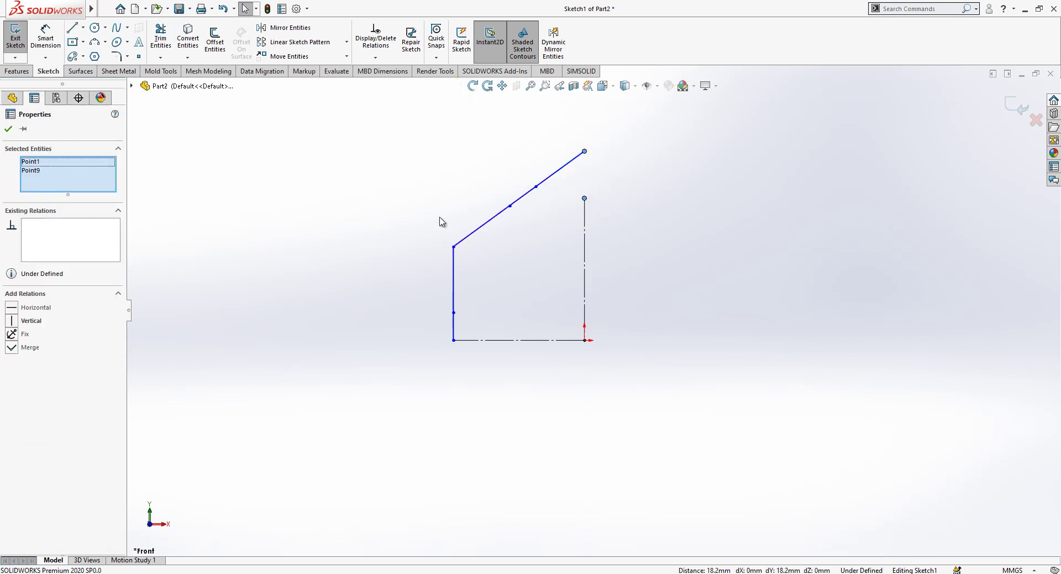
{"action": "key", "text": "Escape"}
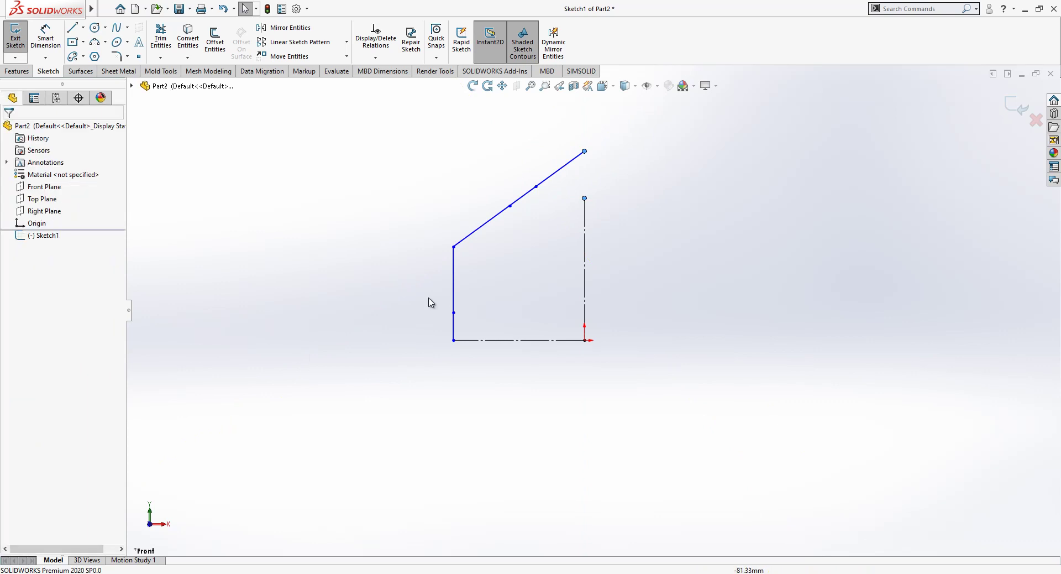
{"action": "left_click", "coordinate": [585, 198]}
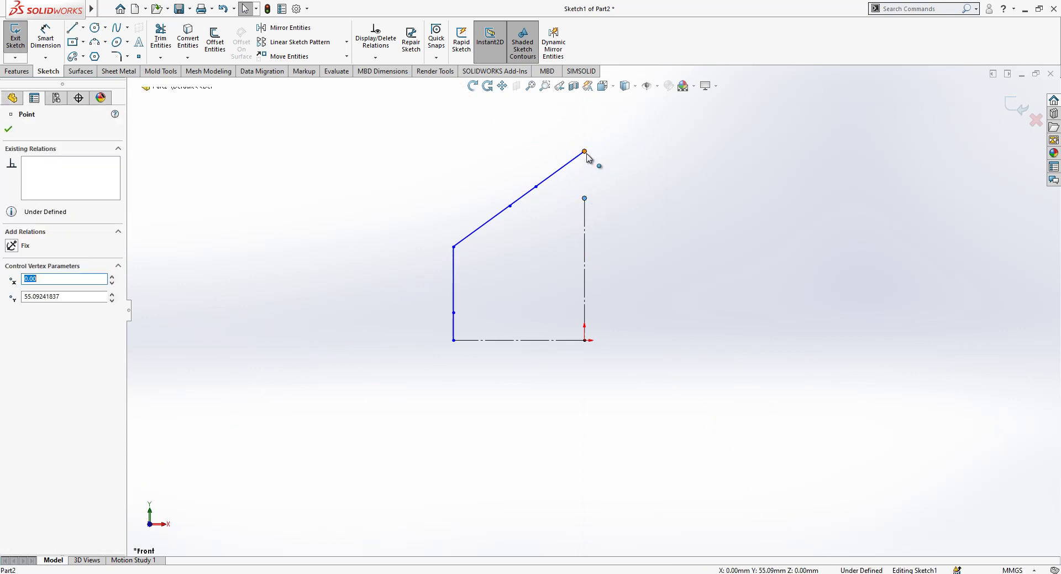
{"action": "left_click", "coordinate": [585, 151], "text": "ctrl"}
{"action": "left_click", "coordinate": [22, 347]}
{"action": "left_click", "coordinate": [452, 374]}
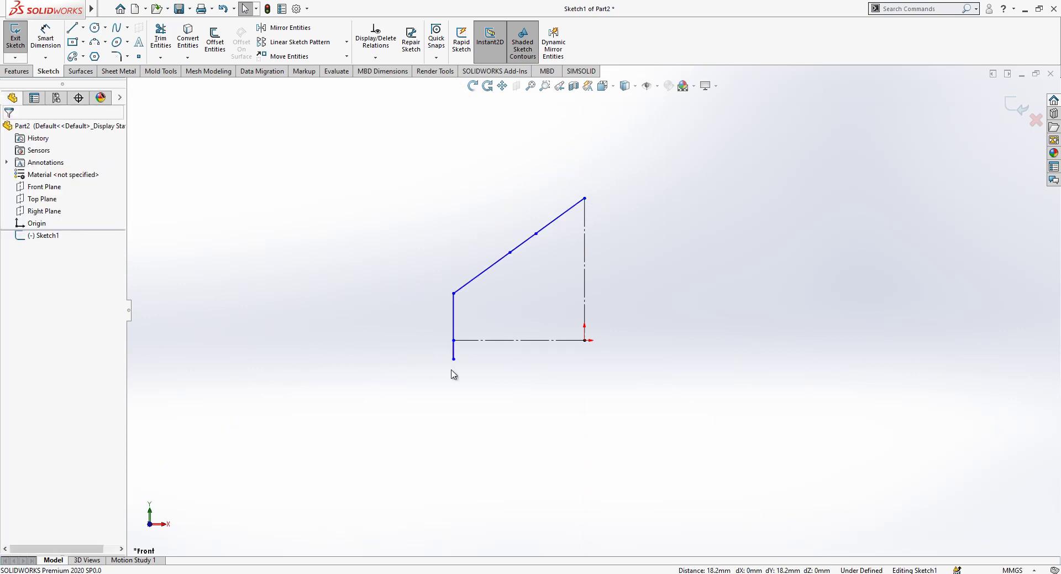
Step: Try moving the profile's corner and the point between its vertical segments, and undo both moves and the endpoint merge
{"action": "left_click_drag", "start_coordinate": [454, 294], "coordinate": [464, 241]}
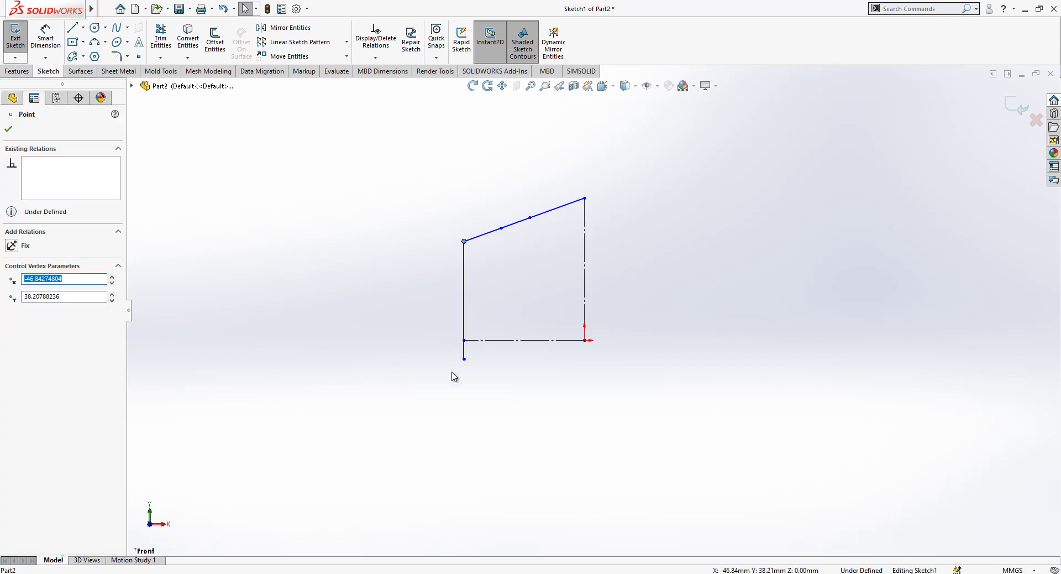
{"action": "mouse_move", "coordinate": [464, 300]}
{"action": "left_mouse_down"}
{"action": "mouse_move", "coordinate": [449, 318]}
{"action": "mouse_move", "coordinate": [447, 303]}
{"action": "left_mouse_up"}
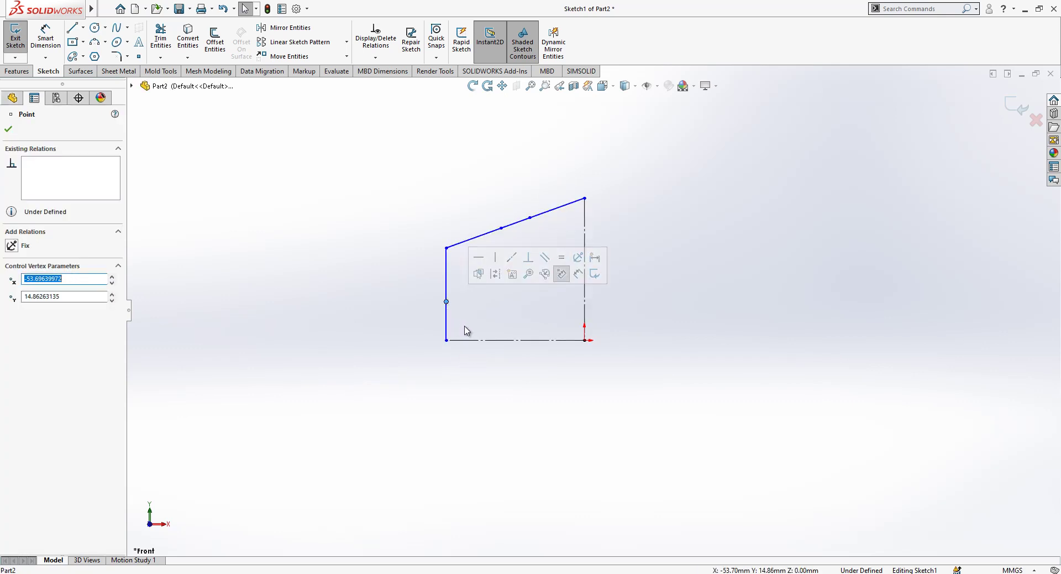
{"action": "key", "text": "ctrl+z"}
{"action": "key", "text": "ctrl+z"}
{"action": "key", "text": "ctrl+z"}
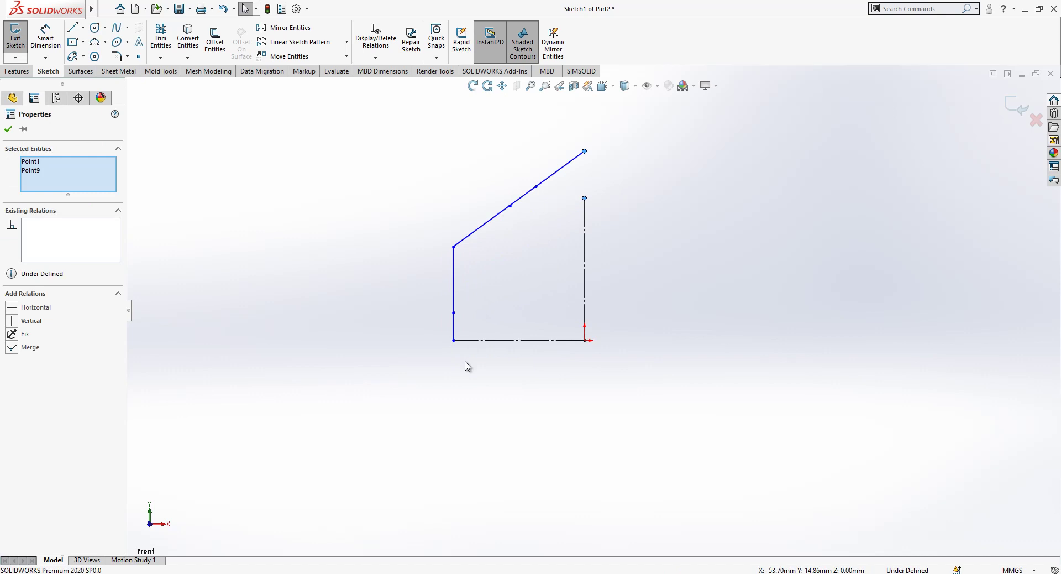
Step: Extend the vertical centreline upward past the slanted line's end
{"action": "left_click_drag", "start_coordinate": [586, 199], "coordinate": [596, 133]}
{"action": "left_click", "coordinate": [595, 213]}
Step: Make the upper vertical segment and the two outer slanted segments equal in length
{"action": "scroll", "coordinate": [594, 205], "scroll_direction": "down", "scroll_amount": 1}
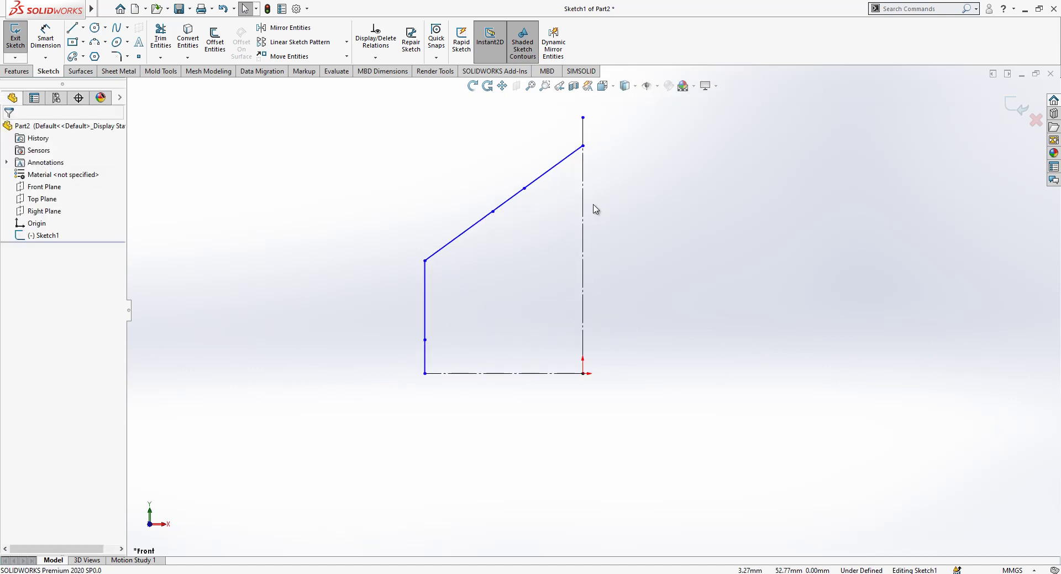
{"action": "left_click", "coordinate": [464, 234]}
{"action": "left_click", "coordinate": [425, 302], "text": "ctrl"}
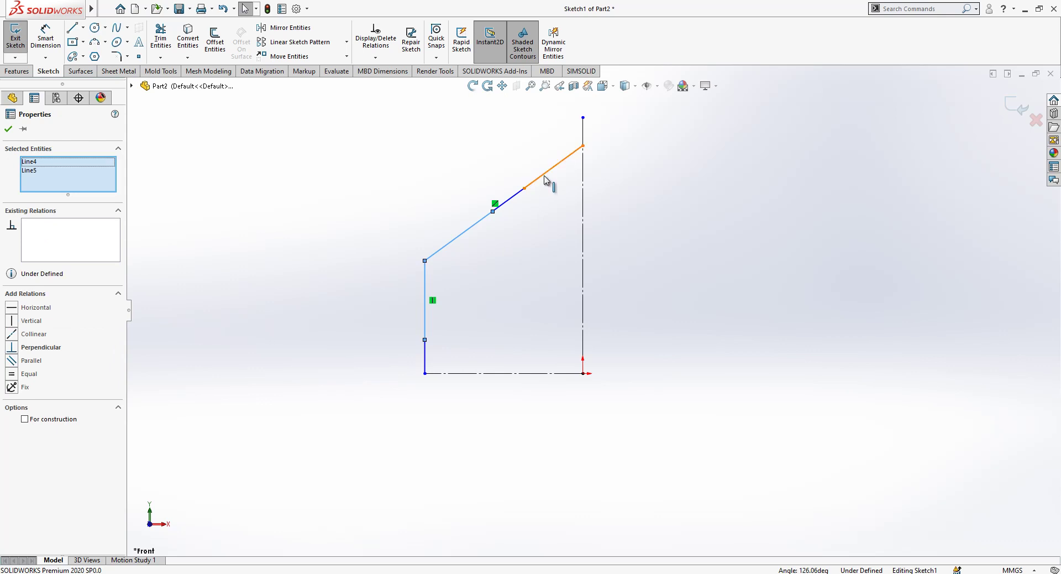
{"action": "left_click", "coordinate": [545, 179], "text": "ctrl"}
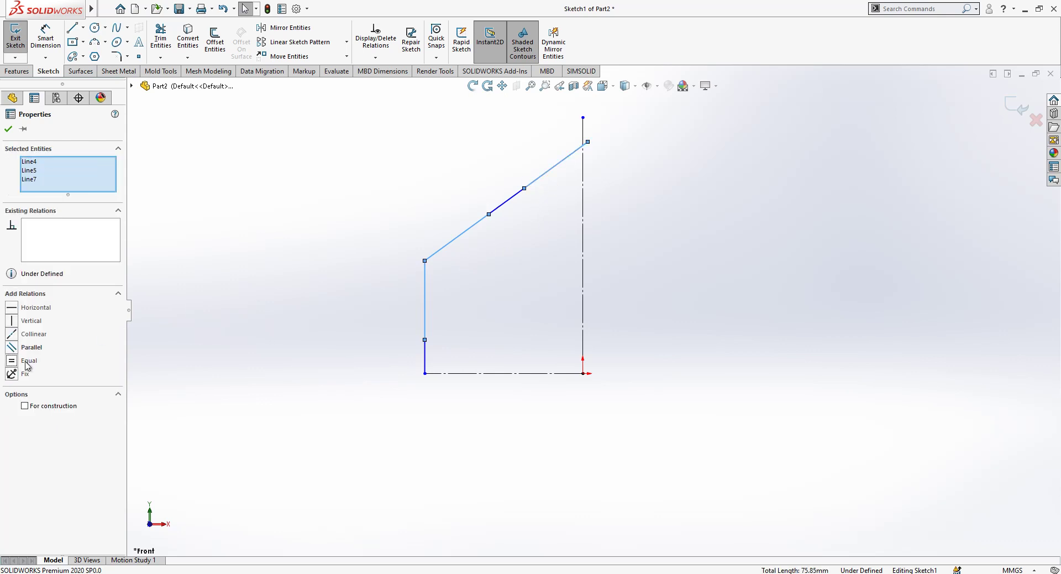
{"action": "left_click", "coordinate": [537, 210]}
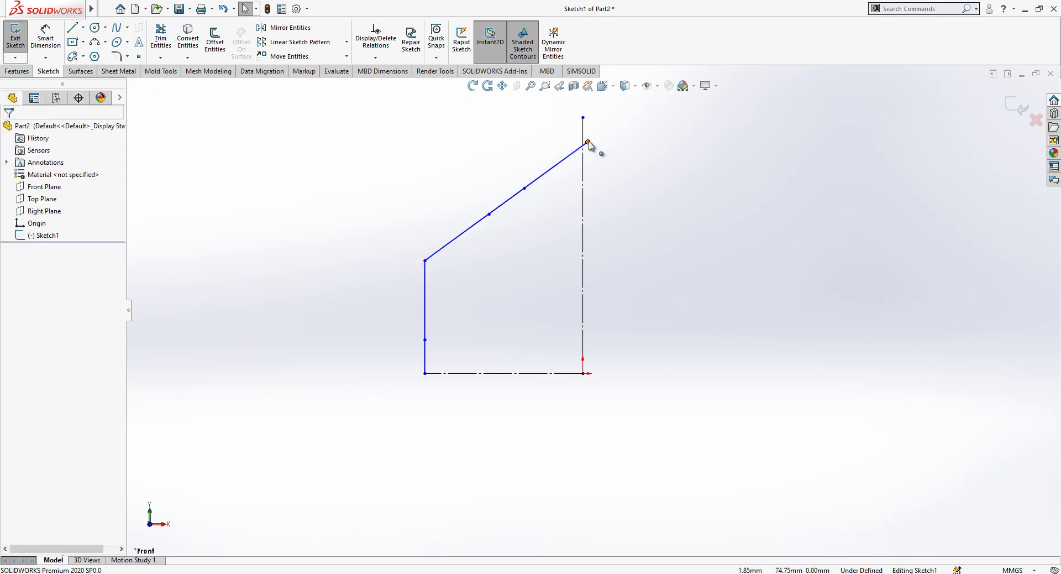
Step: Make the slanted line's upper endpoint coincident with the vertical centreline
{"action": "left_click", "coordinate": [588, 142]}
{"action": "left_click", "coordinate": [583, 150], "text": "ctrl"}
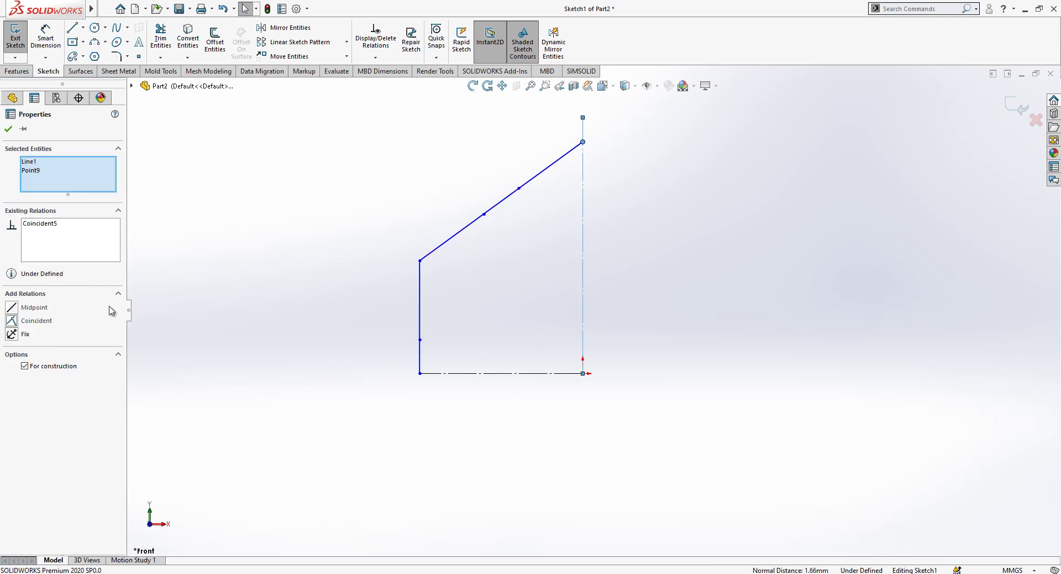
{"action": "left_click", "coordinate": [225, 185]}
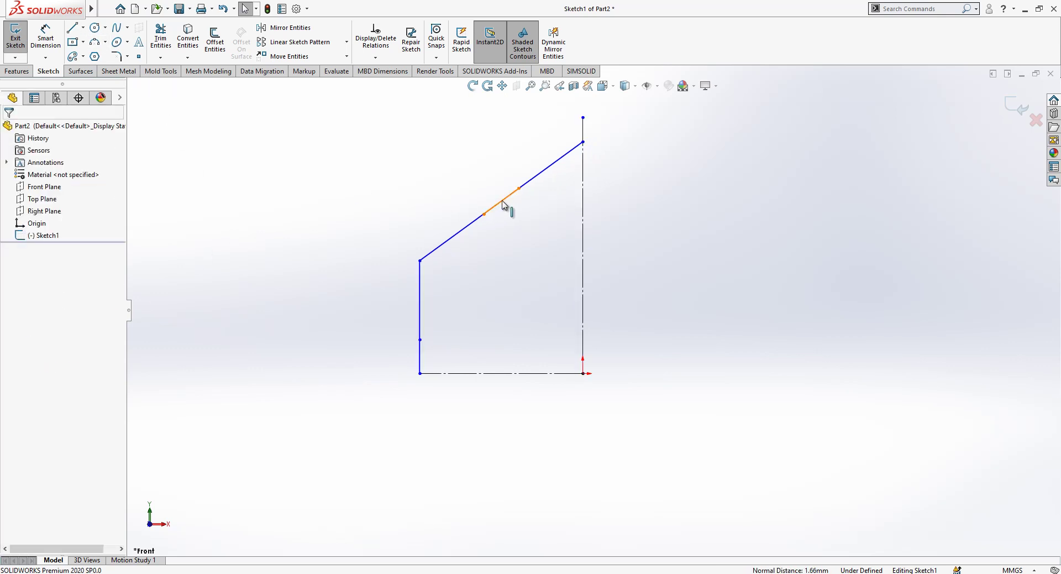
Step: Convert the middle slanted segment and the lower vertical segment to construction geometry
{"action": "left_click", "coordinate": [503, 205]}
{"action": "key", "text": "Delete"}
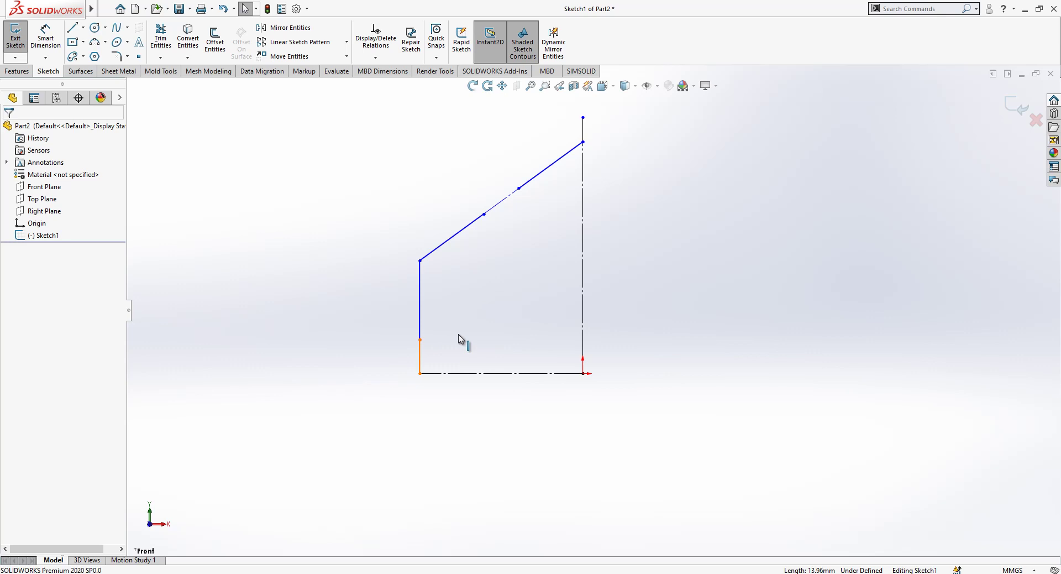
{"action": "left_click", "coordinate": [420, 355]}
{"action": "left_click", "coordinate": [478, 326]}
Step: Dimension the middle slanted construction segment to 6 mm and the lower vertical construction segment to 3 mm
{"action": "left_click", "coordinate": [45, 38]}
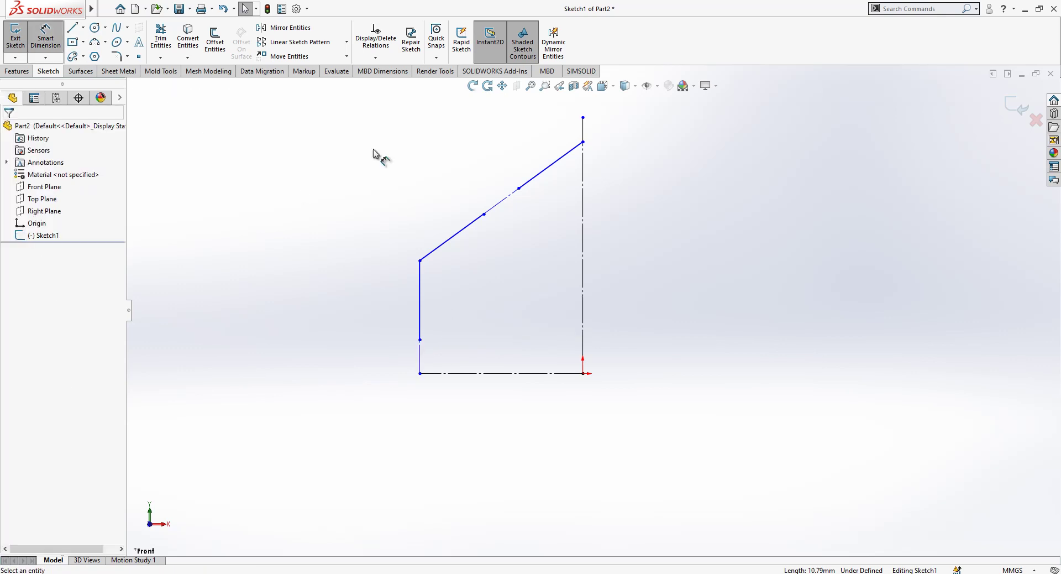
{"action": "left_click", "coordinate": [501, 201]}
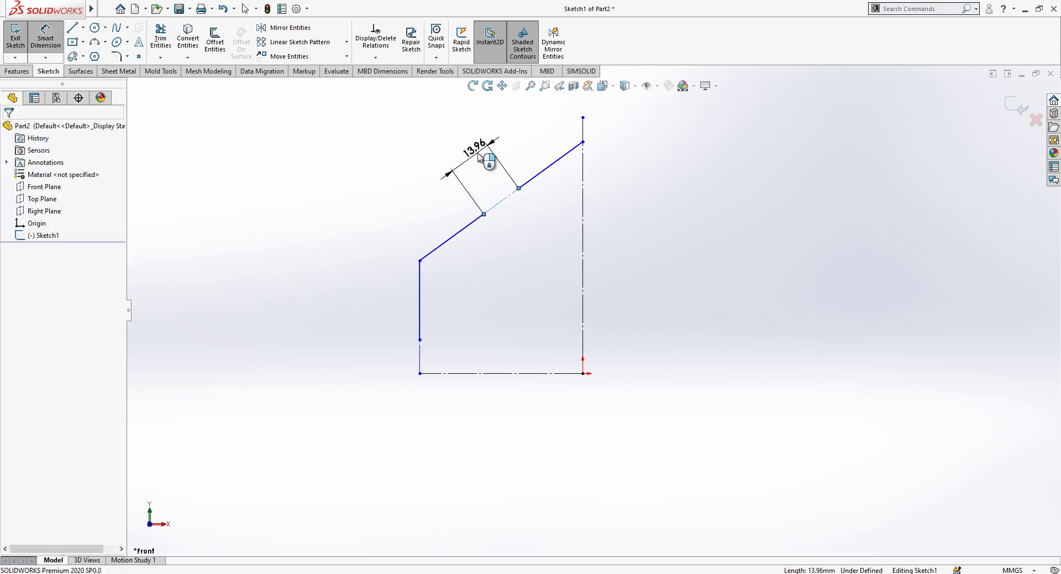
{"action": "left_click", "coordinate": [480, 157]}
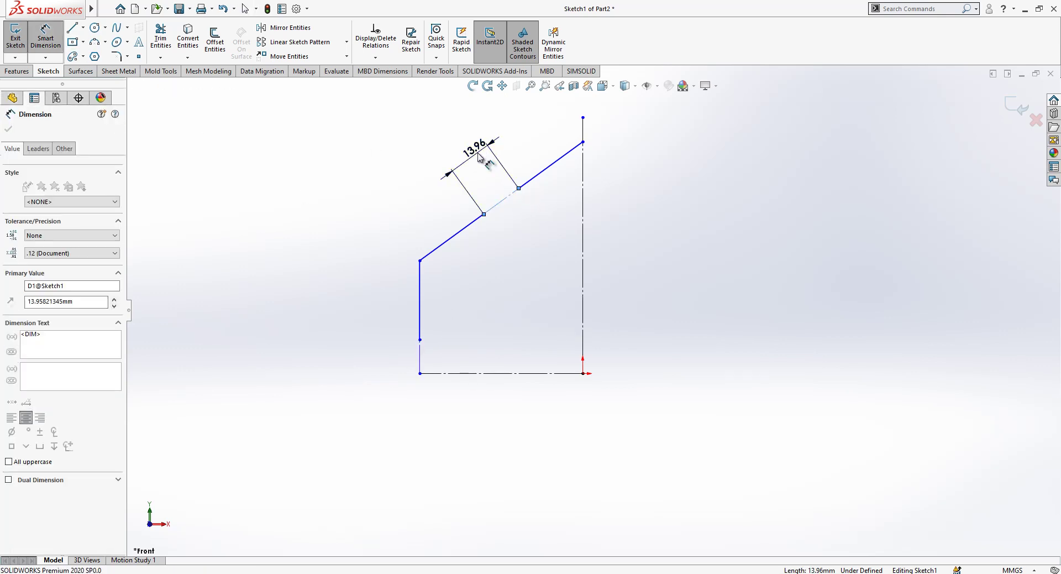
{"action": "left_click", "coordinate": [420, 357]}
{"action": "left_click", "coordinate": [390, 355]}
{"action": "type", "text": "3"}
{"action": "key", "text": "Return"}
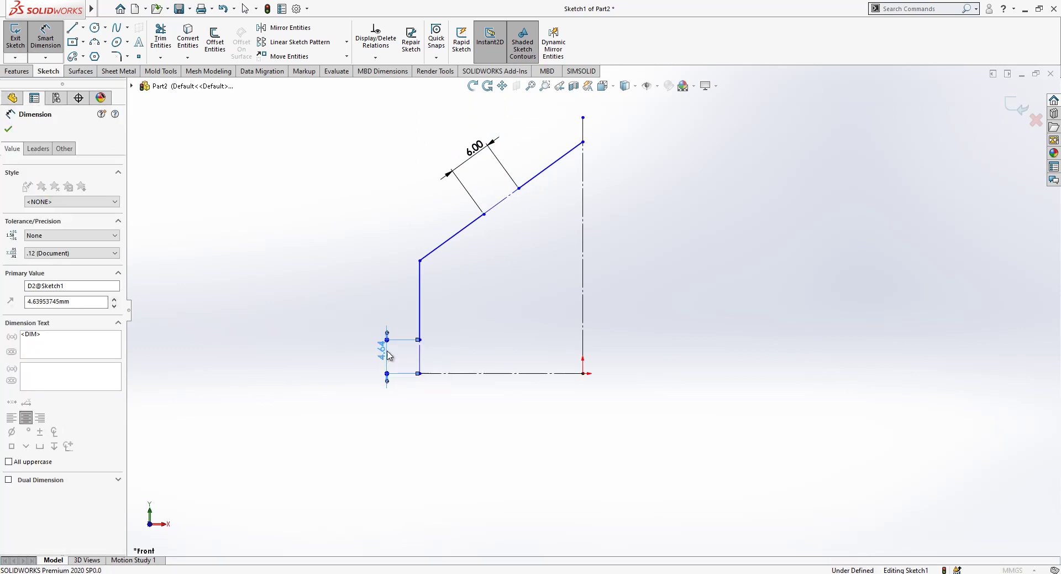
Step: Dimension the upper vertical segment to 15 mm
{"action": "left_click", "coordinate": [418, 301]}
{"action": "left_click", "coordinate": [346, 301]}
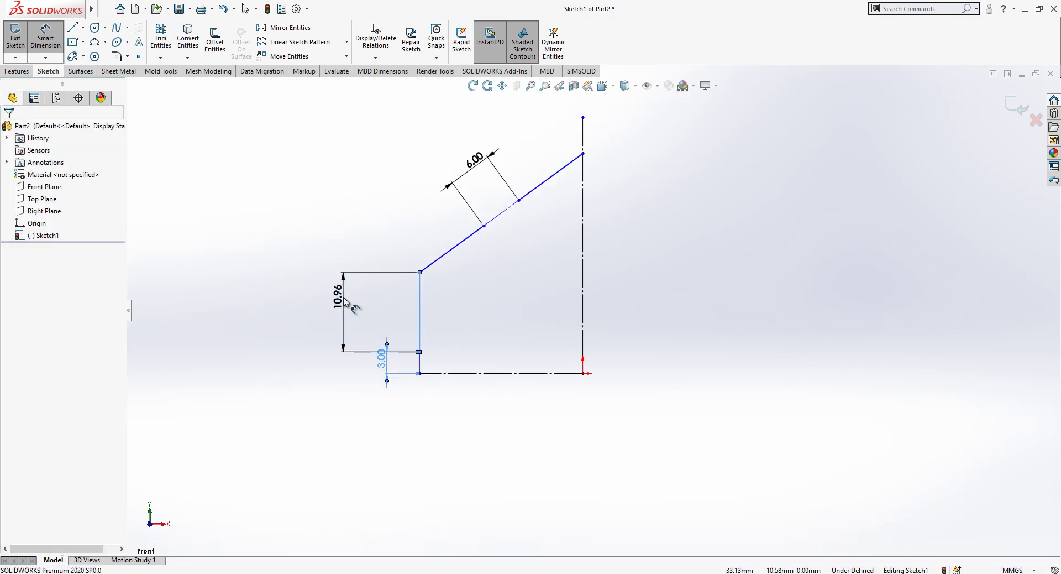
{"action": "type", "text": "15"}
{"action": "key", "text": "Return"}
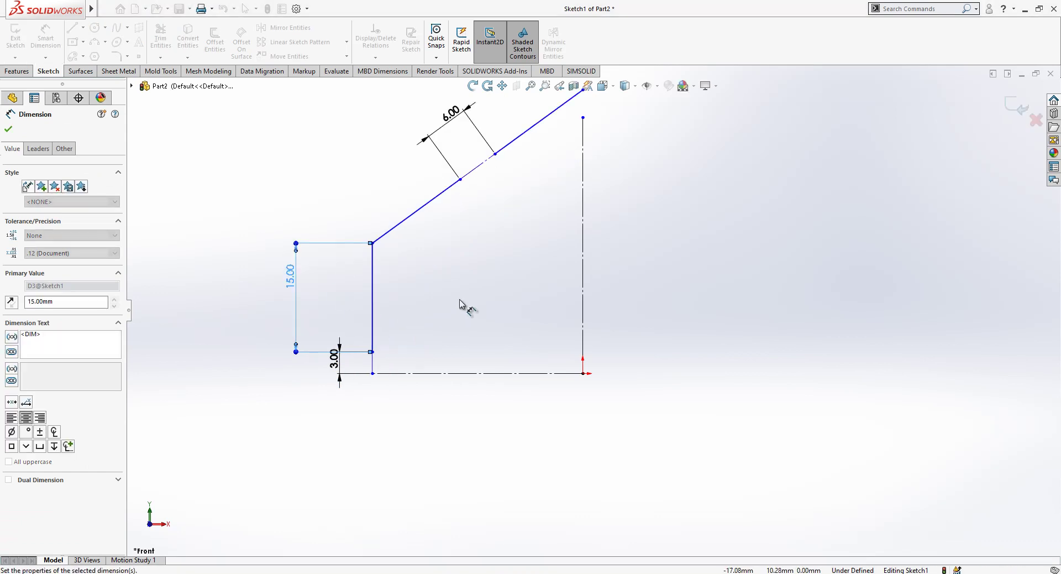
{"action": "key", "text": "Escape"}
Step: Dimension the angle between the vertical and slanted profile lines to 120°
{"action": "left_click", "coordinate": [373, 254]}
{"action": "left_click", "coordinate": [390, 234]}
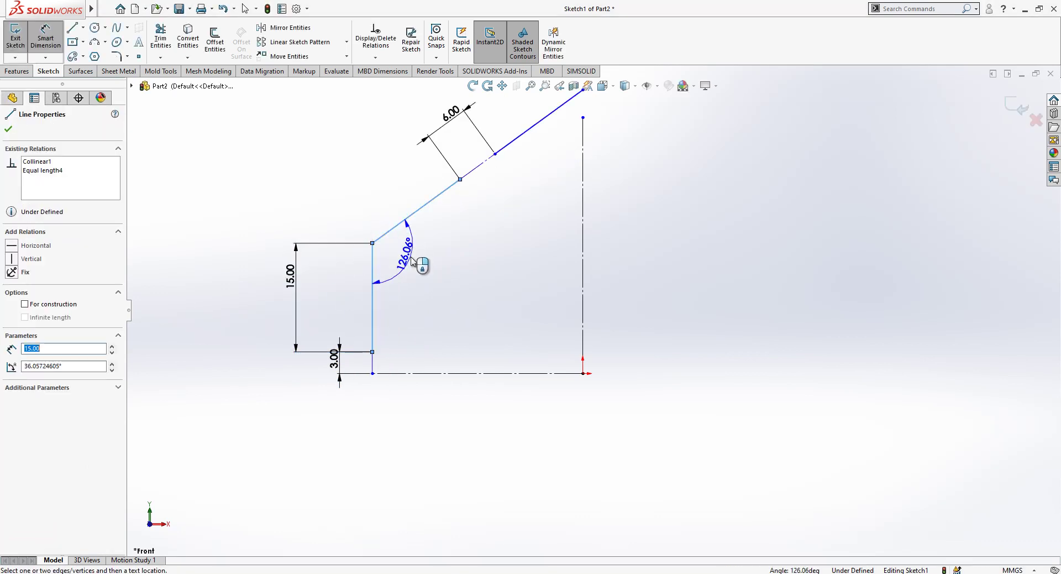
{"action": "left_click", "coordinate": [417, 265]}
{"action": "type", "text": "120"}
{"action": "key", "text": "Return"}
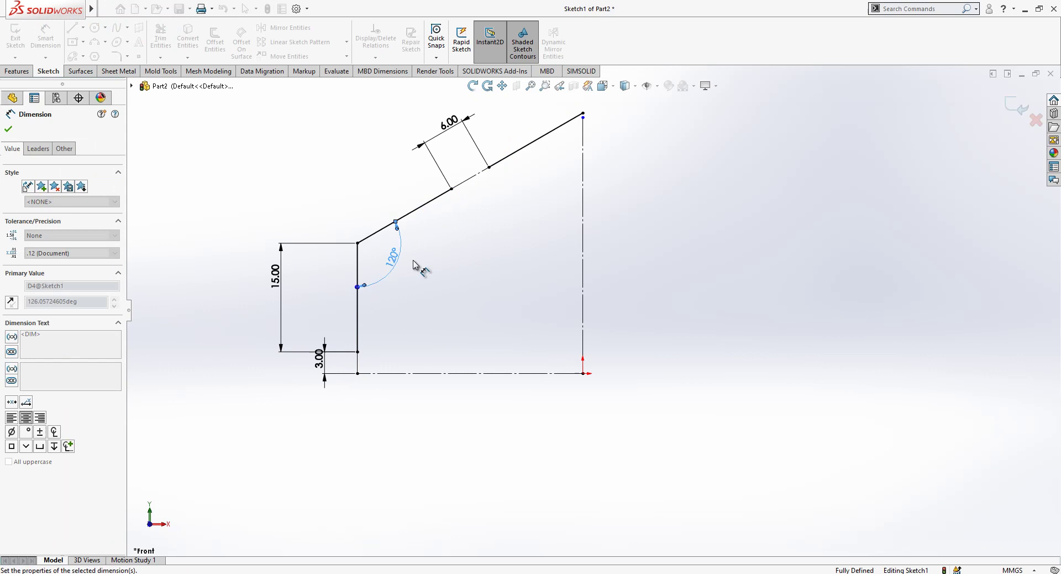
Step: Merge the slanted line's upper endpoint with the vertical centerline's upper endpoint and check the relations of the solid segments
{"action": "key", "text": "Escape"}
{"action": "left_click", "coordinate": [584, 114]}
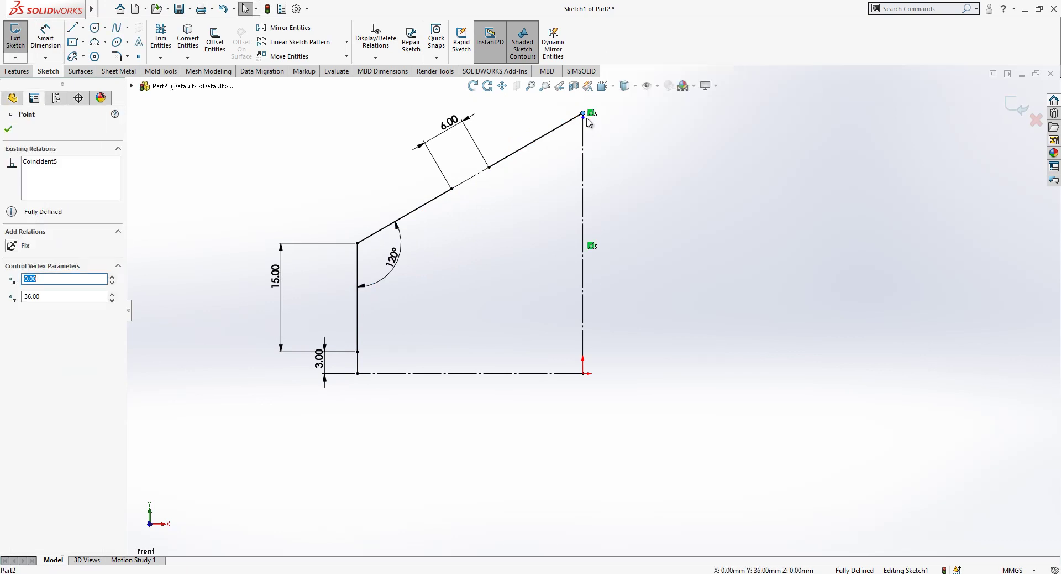
{"action": "left_click", "coordinate": [583, 117], "text": "ctrl"}
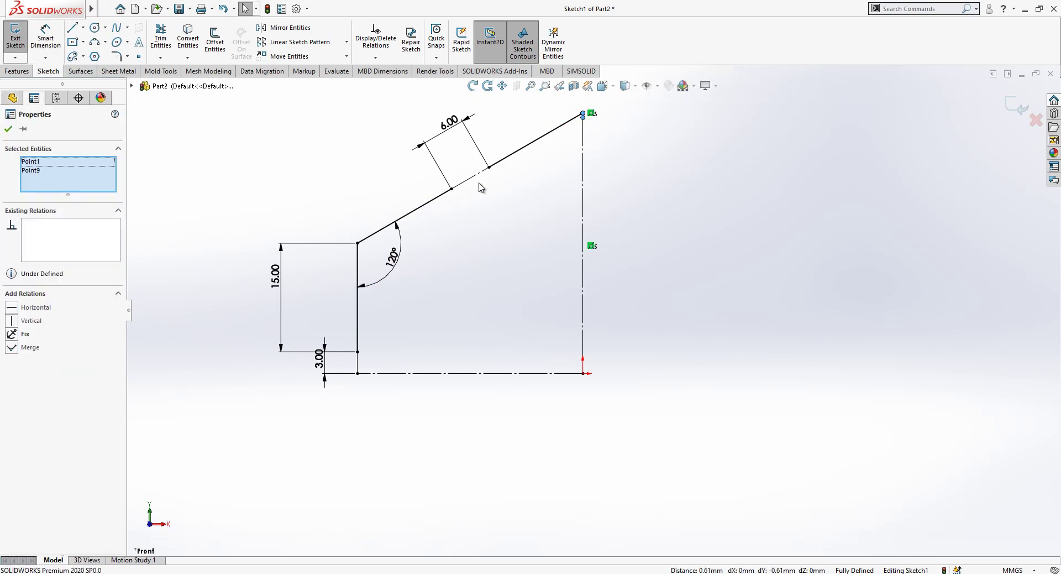
{"action": "left_click", "coordinate": [15, 347]}
{"action": "left_click", "coordinate": [512, 160]}
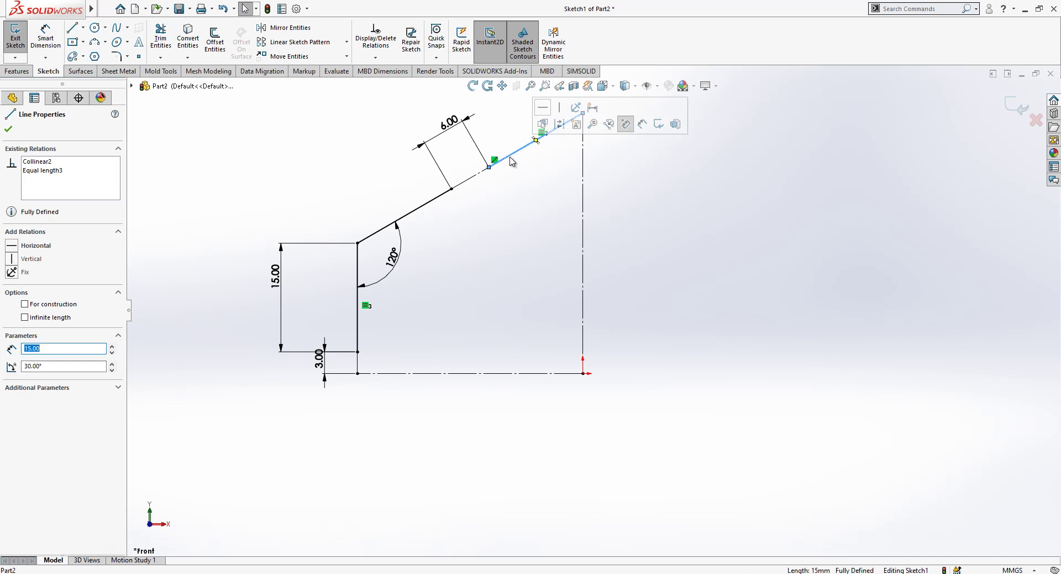
{"action": "left_click", "coordinate": [414, 214]}
{"action": "left_click", "coordinate": [359, 279]}
{"action": "left_click", "coordinate": [295, 274]}
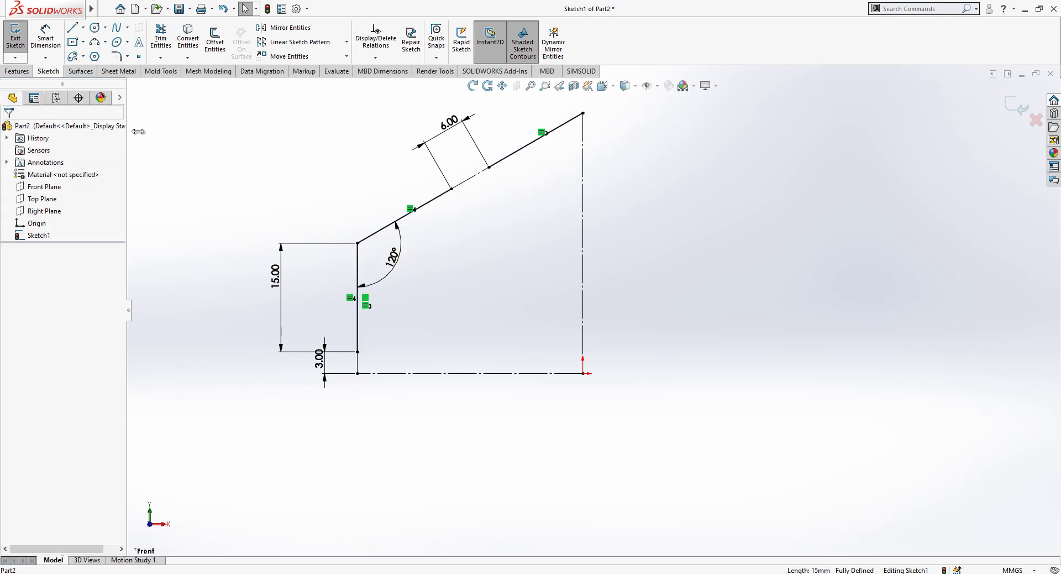
Step: Sketch a construction line about 8.4 mm long, running inward from the midpoint of the 6 mm slanted construction segment
{"action": "left_click", "coordinate": [93, 27]}
{"action": "left_click", "coordinate": [72, 27]}
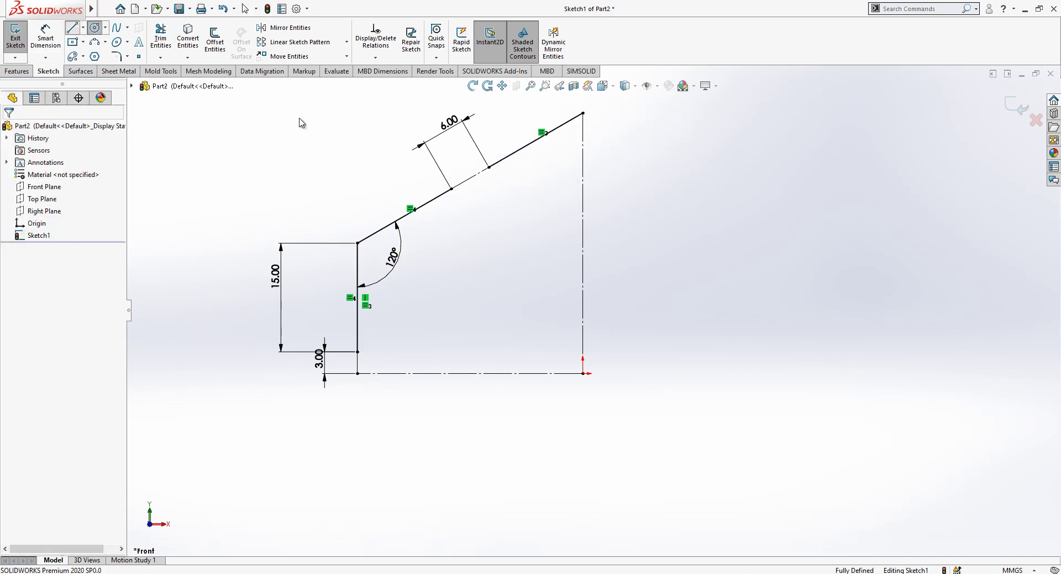
{"action": "left_click", "coordinate": [470, 178]}
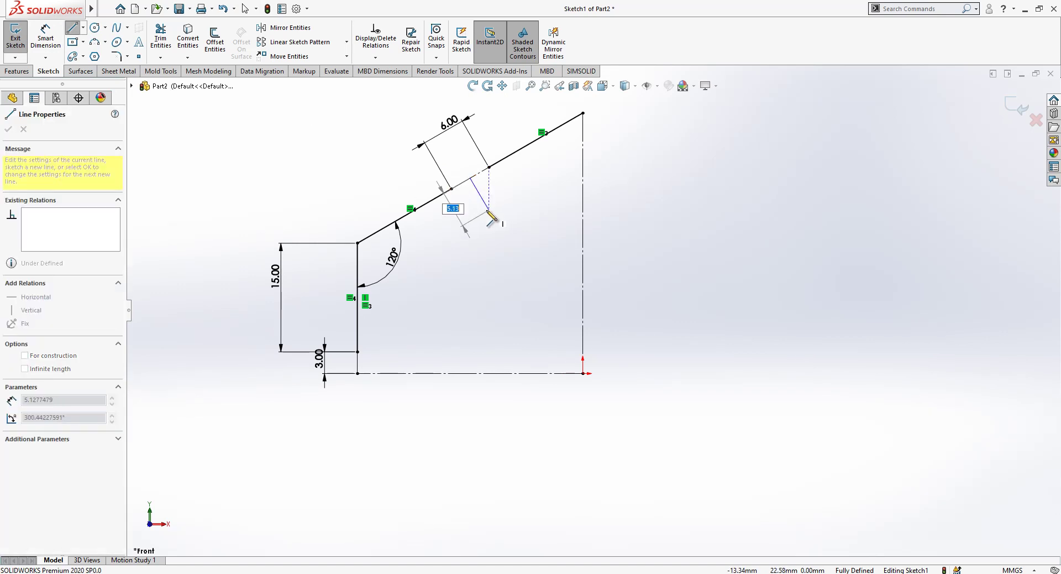
{"action": "left_click", "coordinate": [503, 229]}
{"action": "key", "text": "Escape"}
{"action": "left_click", "coordinate": [490, 205]}
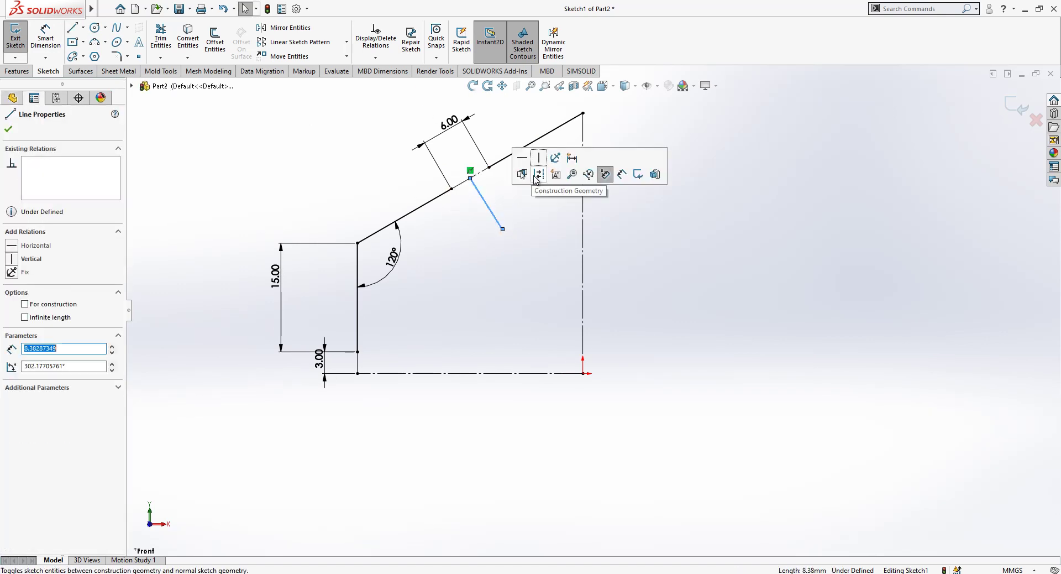
{"action": "left_click", "coordinate": [538, 173]}
Step: Make the new construction line perpendicular to the 6 mm slanted construction segment
{"action": "left_click", "coordinate": [480, 180]}
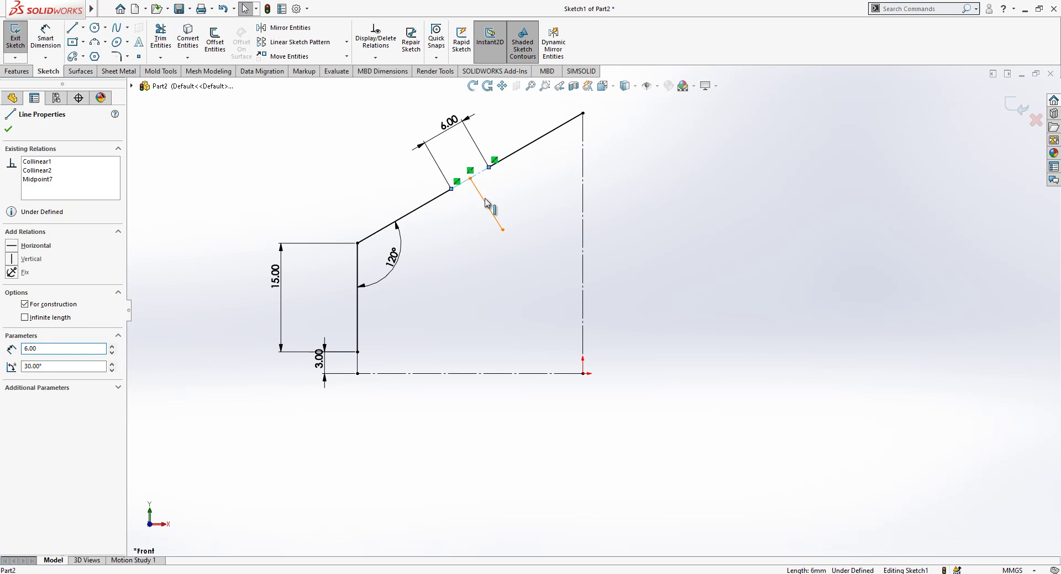
{"action": "left_click", "coordinate": [486, 203], "text": "ctrl"}
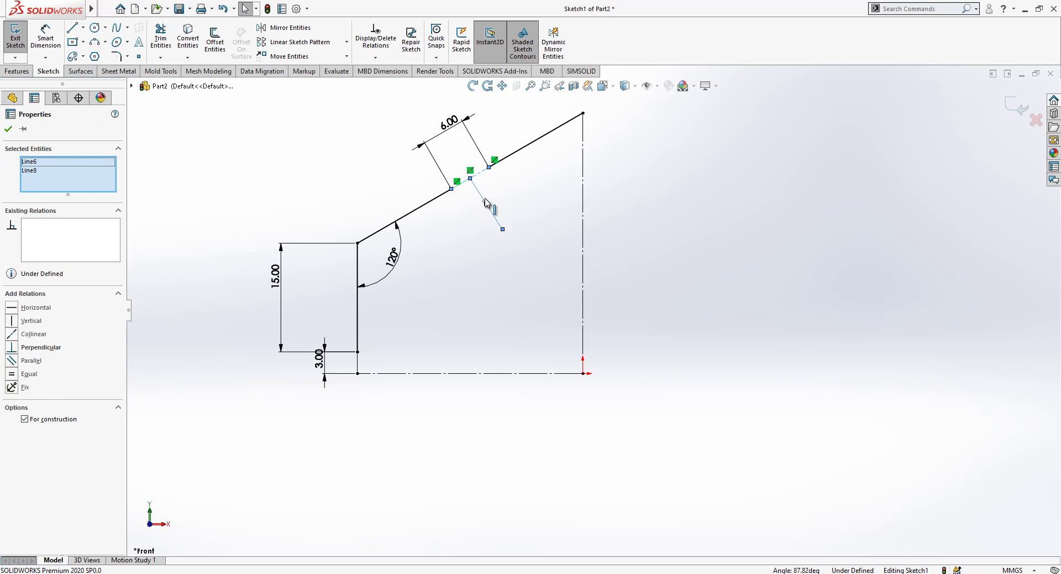
{"action": "left_click", "coordinate": [54, 349]}
{"action": "left_click", "coordinate": [182, 357]}
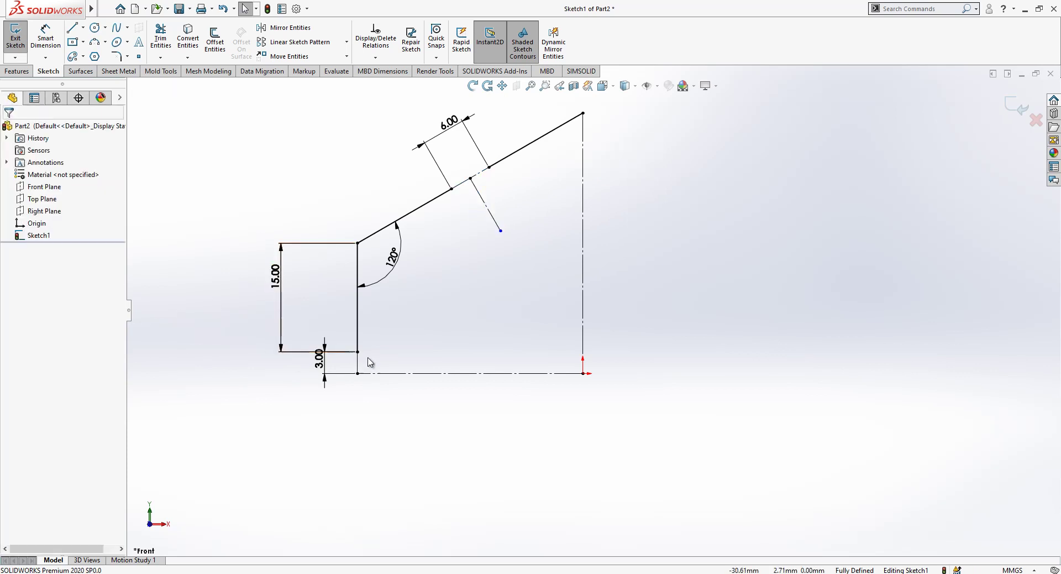
Step: Sketch a circle centred on the free end of the perpendicular construction line and dimension its diameter to 10 mm
{"action": "scroll", "coordinate": [443, 375], "scroll_direction": "down", "scroll_amount": 2}
{"action": "left_click", "coordinate": [97, 28]}
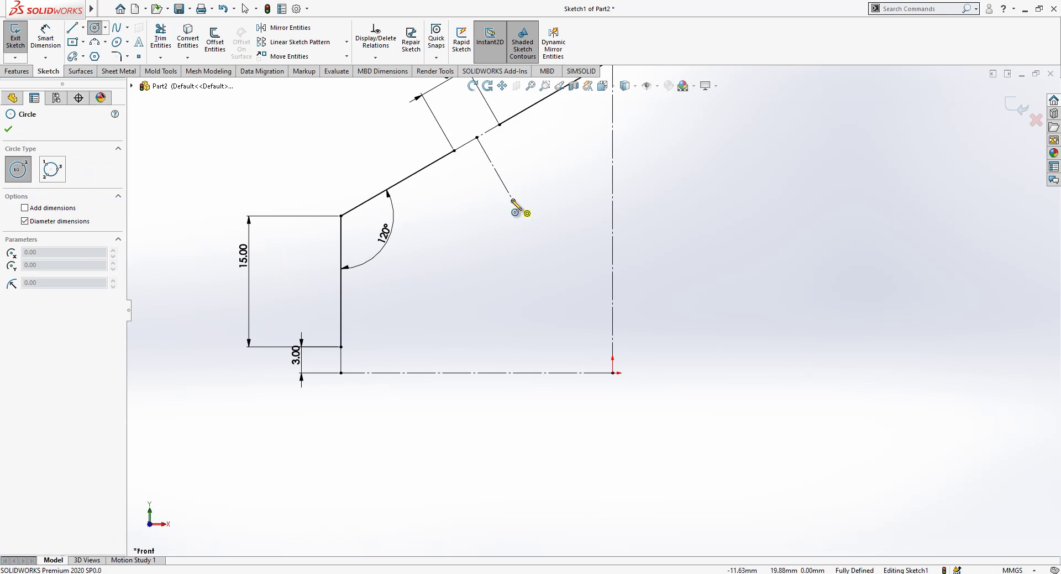
{"action": "left_click", "coordinate": [513, 201]}
{"action": "left_click", "coordinate": [525, 152]}
{"action": "key", "text": "d"}
{"action": "left_click", "coordinate": [527, 153]}
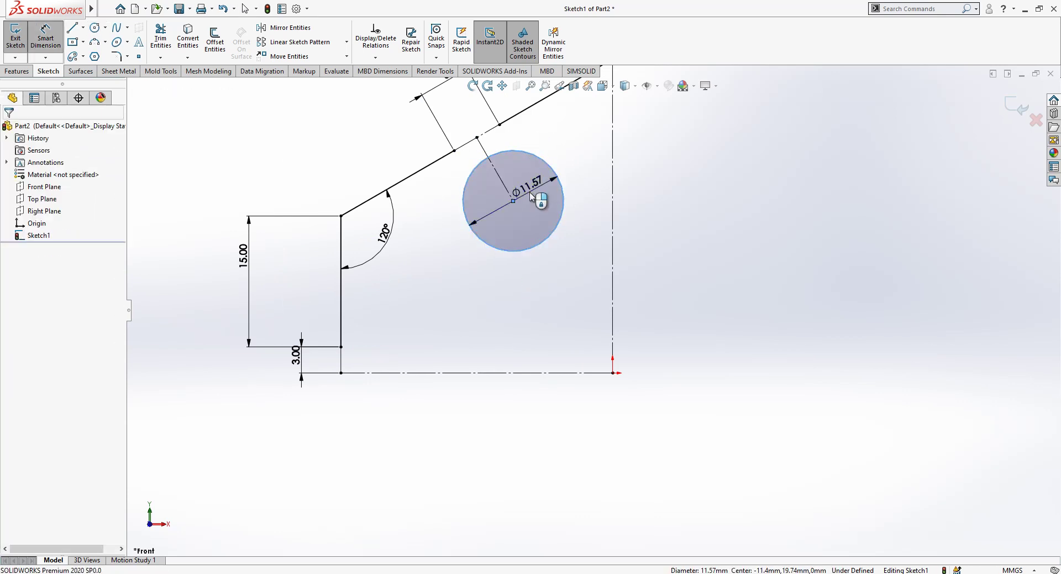
{"action": "left_click", "coordinate": [529, 194]}
{"action": "type", "text": "10"}
{"action": "key", "text": "Return"}
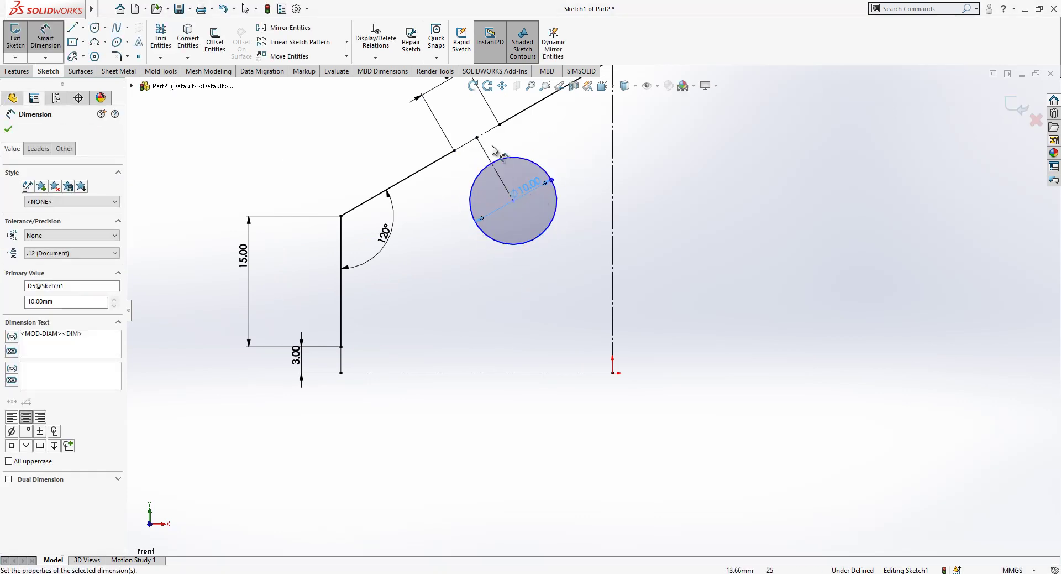
Step: Dimension the perpendicular construction line to a length of 3 mm
{"action": "left_click", "coordinate": [486, 152]}
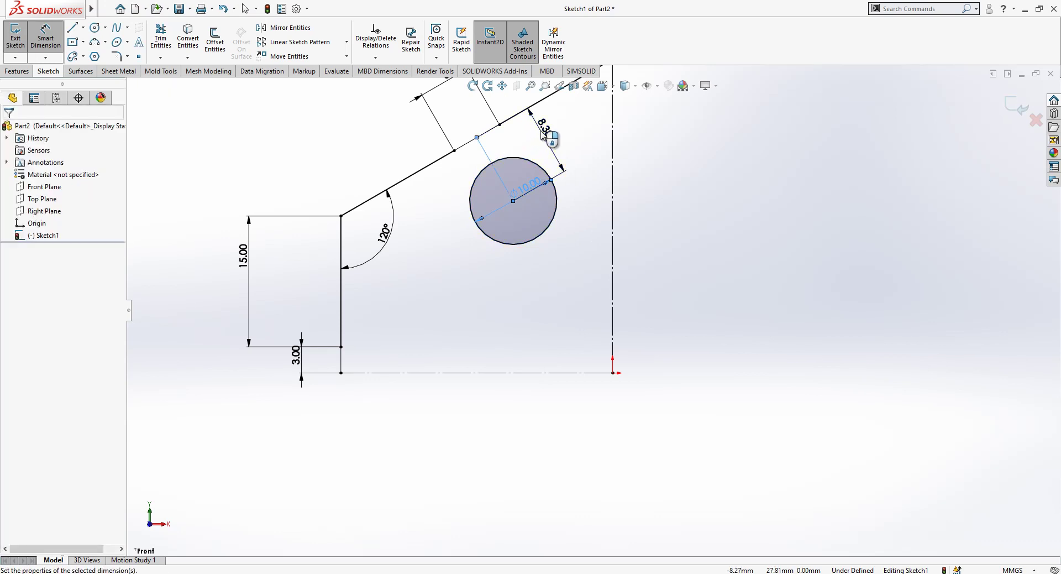
{"action": "left_click", "coordinate": [542, 131]}
{"action": "type", "text": "3"}
{"action": "key", "text": "Return"}
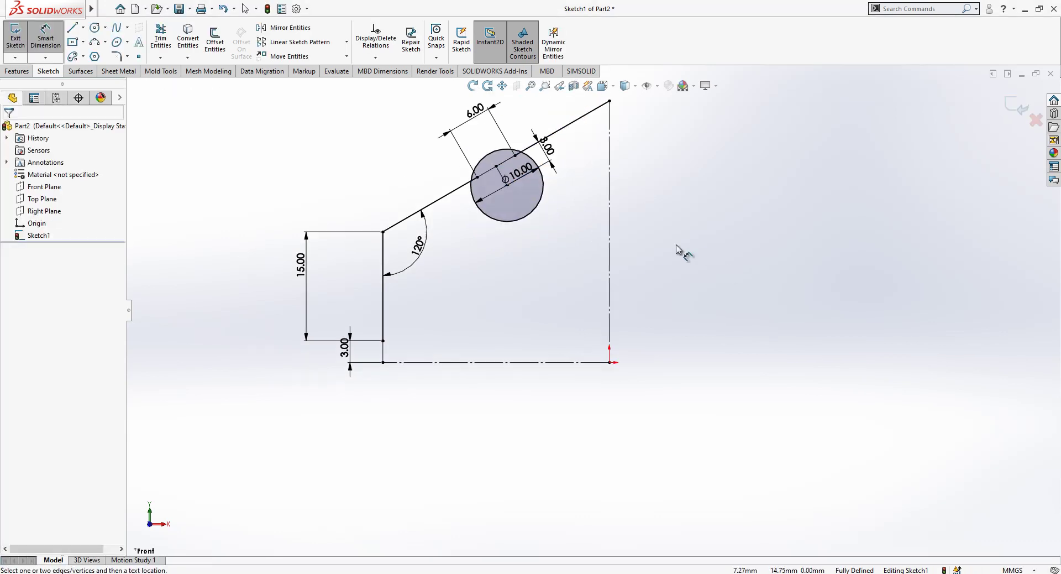
Step: Sketch a second circle about 8.9 mm in diameter, centred on the horizontal centerline near the vertical profile line
{"action": "scroll", "coordinate": [558, 227], "scroll_direction": "down", "scroll_amount": 2}
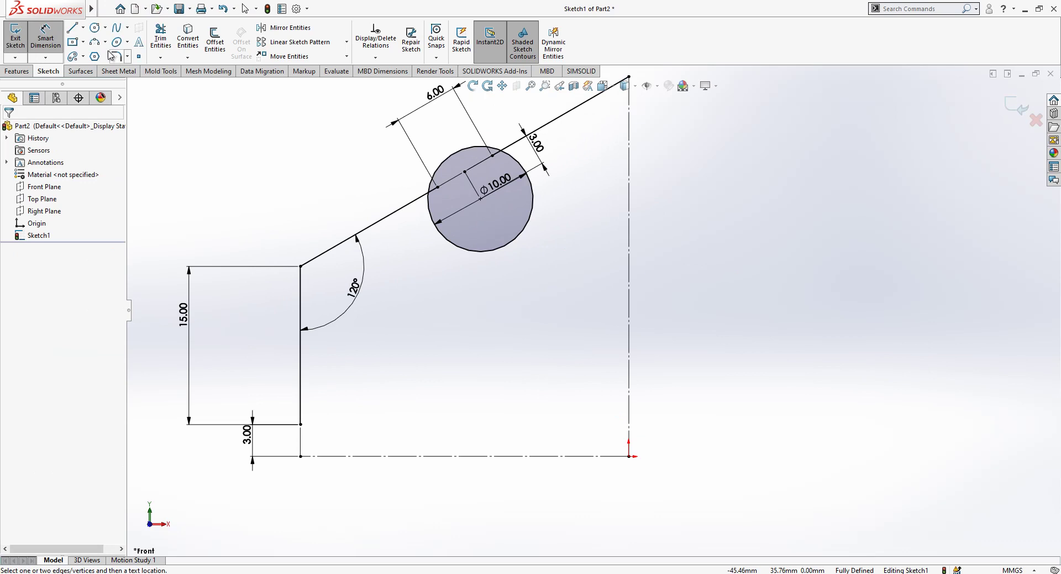
{"action": "left_click", "coordinate": [95, 27]}
{"action": "left_click", "coordinate": [344, 456]}
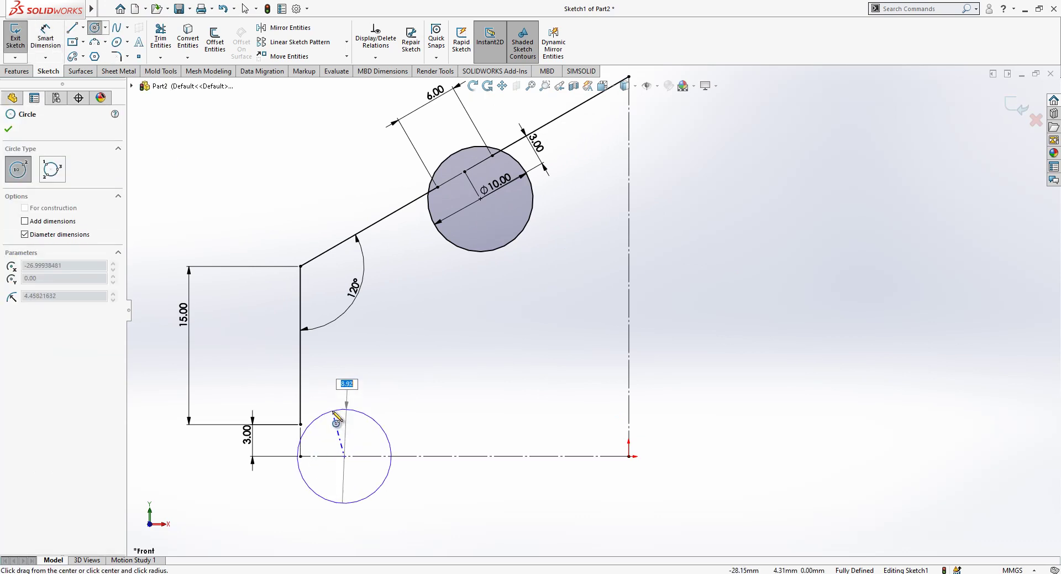
{"action": "left_click", "coordinate": [335, 410]}
{"action": "key", "text": "Escape"}
{"action": "left_click", "coordinate": [335, 410]}
{"action": "left_click", "coordinate": [349, 336]}
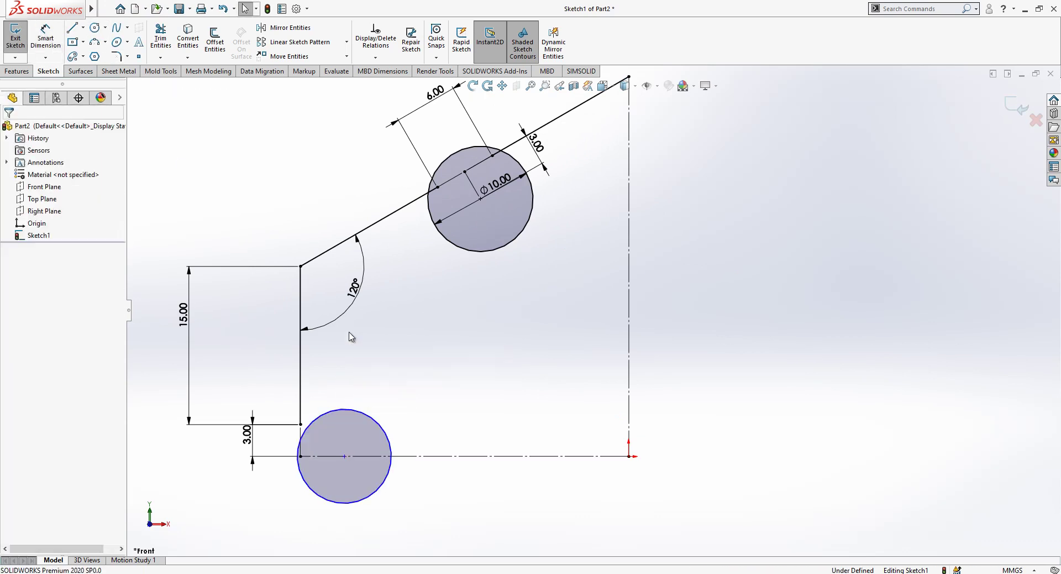
Step: Make the lower circle equal in size to the 10 mm circle
{"action": "left_click", "coordinate": [354, 411]}
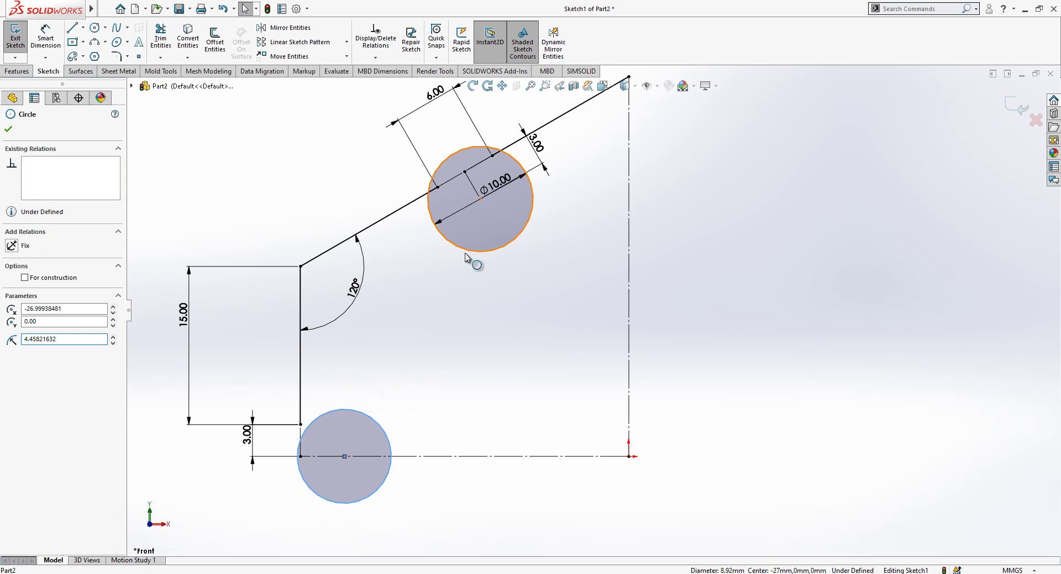
{"action": "left_click", "coordinate": [465, 255], "text": "ctrl"}
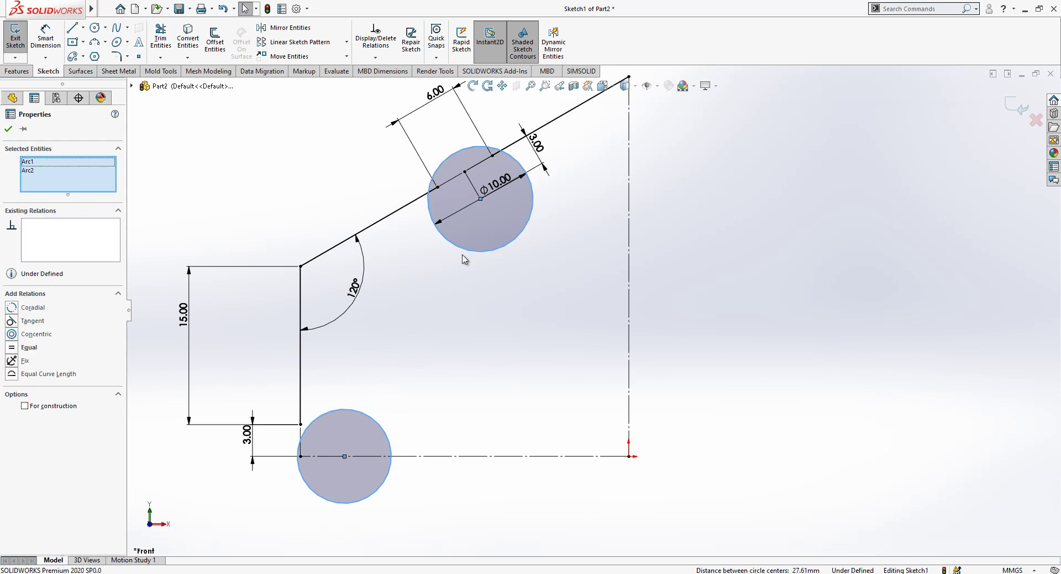
{"action": "left_click", "coordinate": [34, 348]}
{"action": "left_click", "coordinate": [439, 384]}
Step: Dimension the lower circle's centre 3 mm from the horizontal centerline's outer endpoint and exit the sketch
{"action": "left_click", "coordinate": [45, 48]}
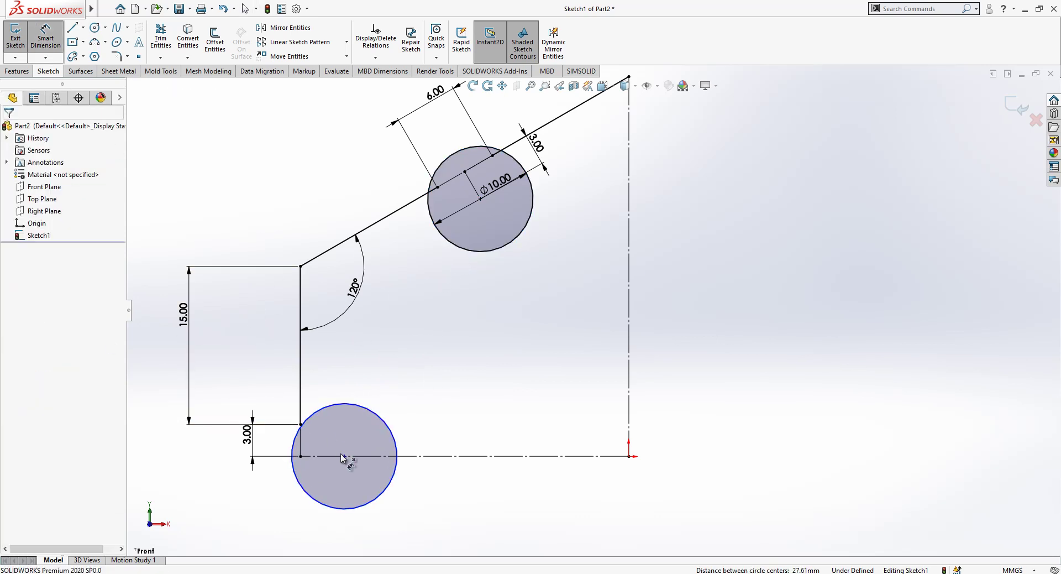
{"action": "left_click", "coordinate": [345, 456]}
{"action": "left_click", "coordinate": [300, 456]}
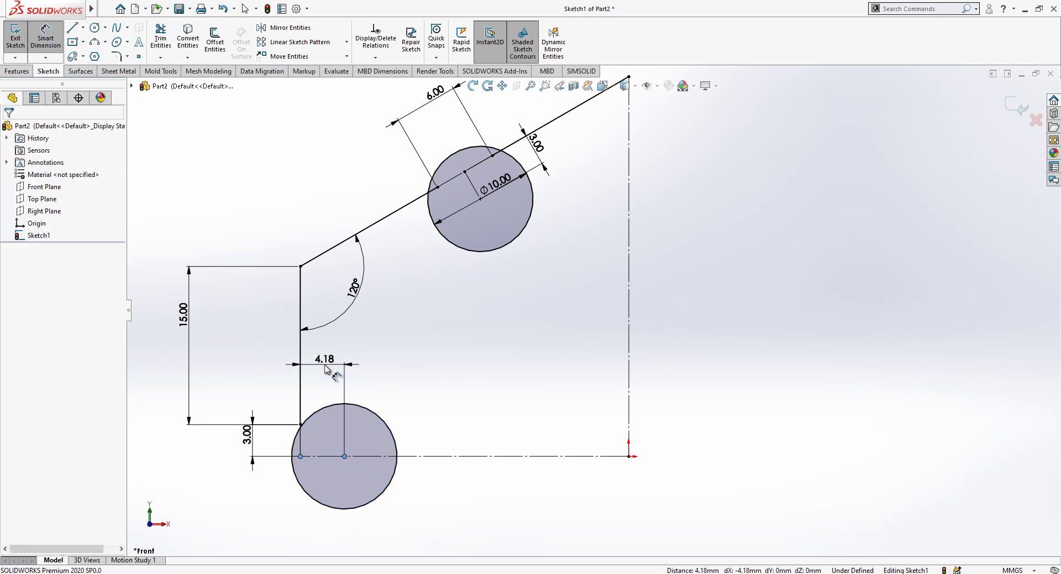
{"action": "left_click", "coordinate": [326, 368]}
{"action": "type", "text": "3"}
{"action": "key", "text": "Return"}
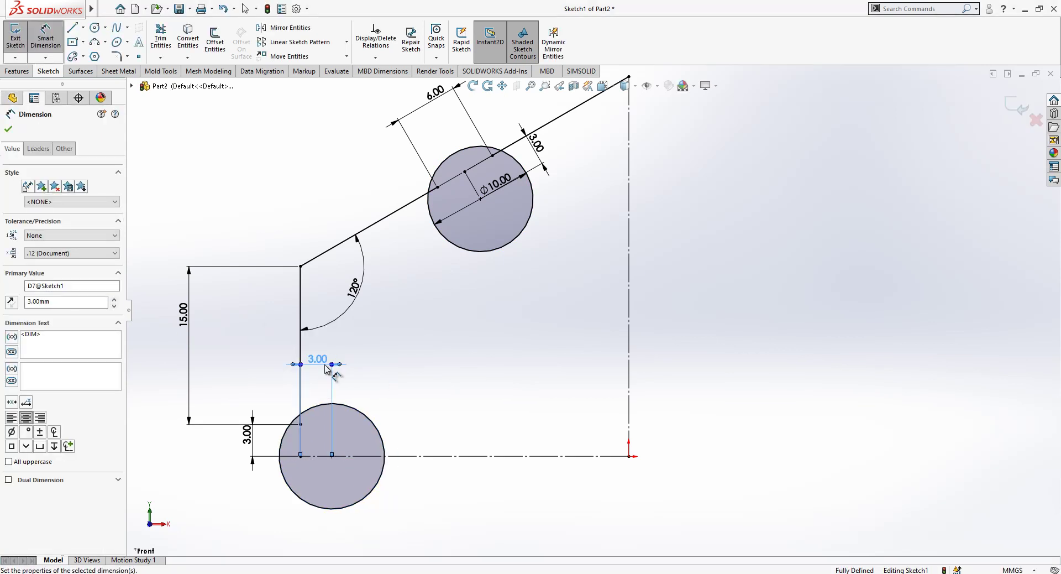
{"action": "scroll", "coordinate": [382, 366], "scroll_direction": "up", "scroll_amount": 2}
{"action": "scroll", "coordinate": [496, 365], "scroll_direction": "down", "scroll_amount": 1}
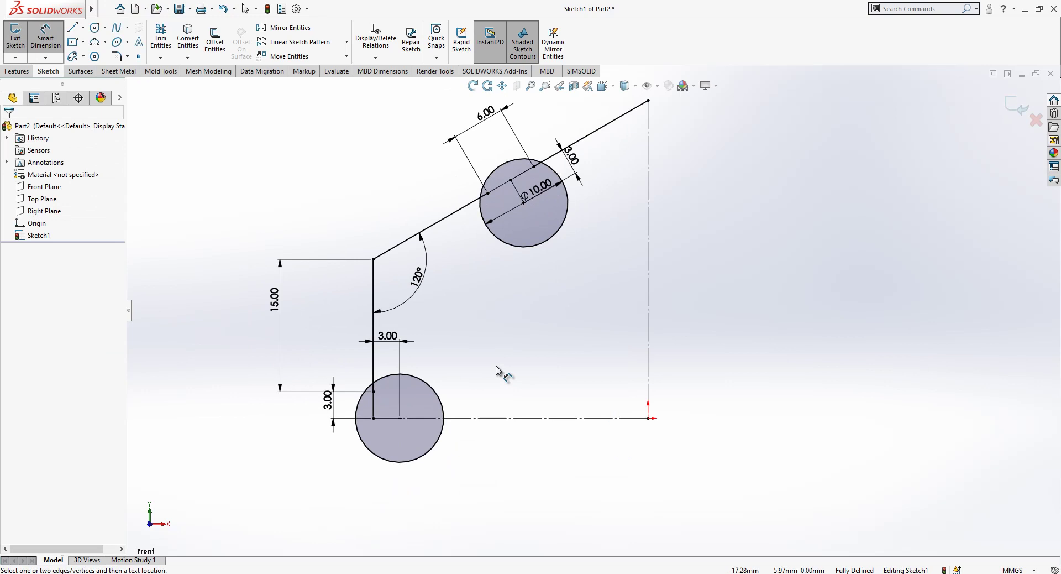
{"action": "scroll", "coordinate": [498, 370], "scroll_direction": "up", "scroll_amount": 1}
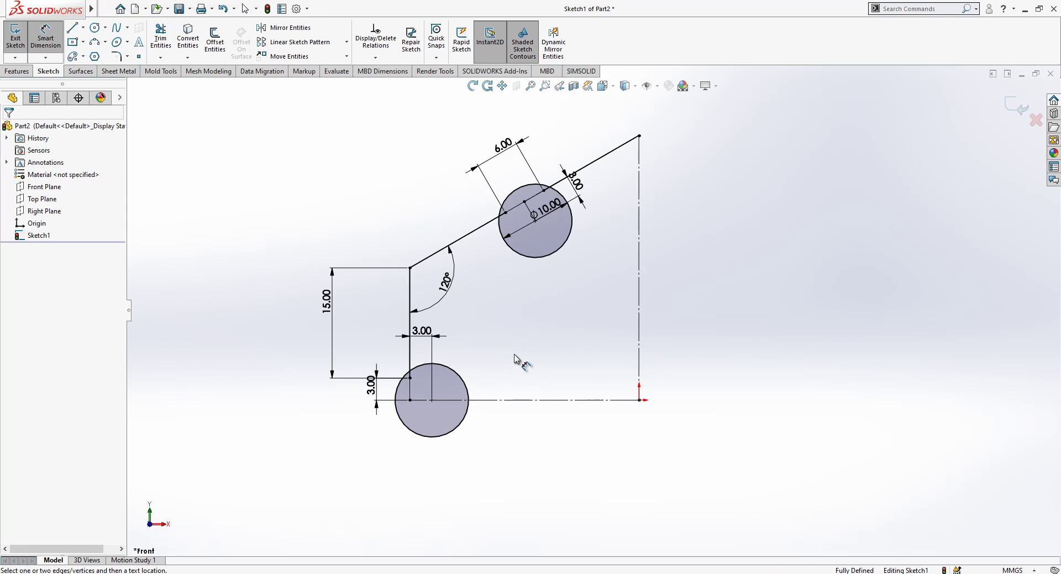
{"action": "left_click", "coordinate": [1000, 111]}
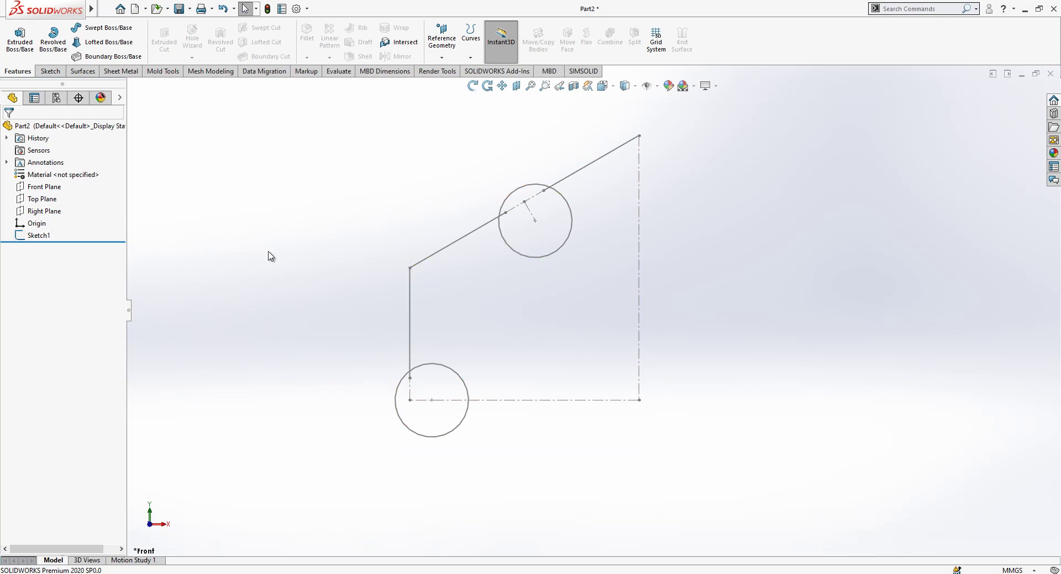
Step: Start a new sketch on the Front Plane and convert the entities of Sketch1 into it
{"action": "left_click", "coordinate": [43, 186]}
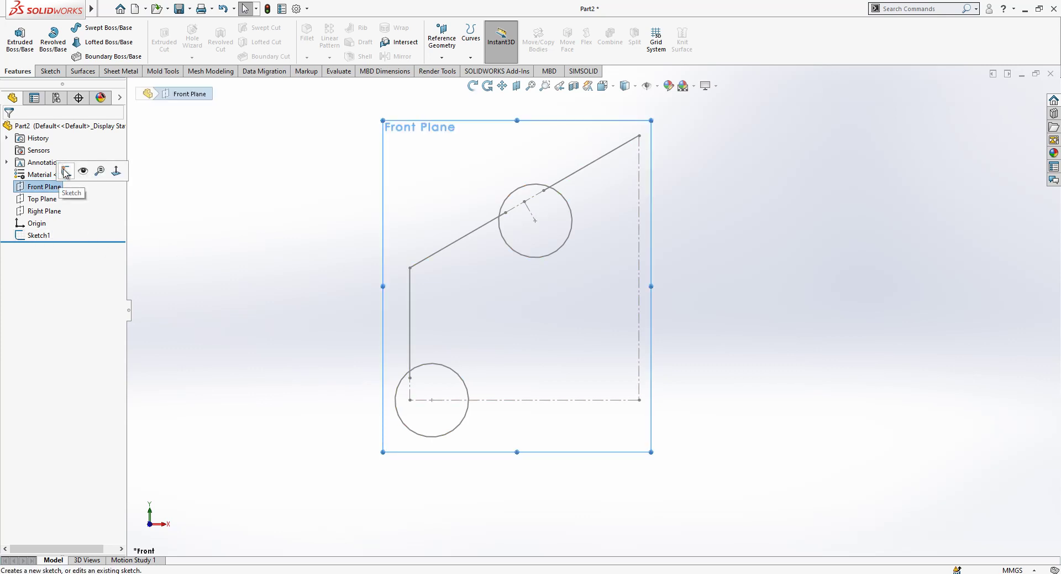
{"action": "left_click", "coordinate": [66, 172]}
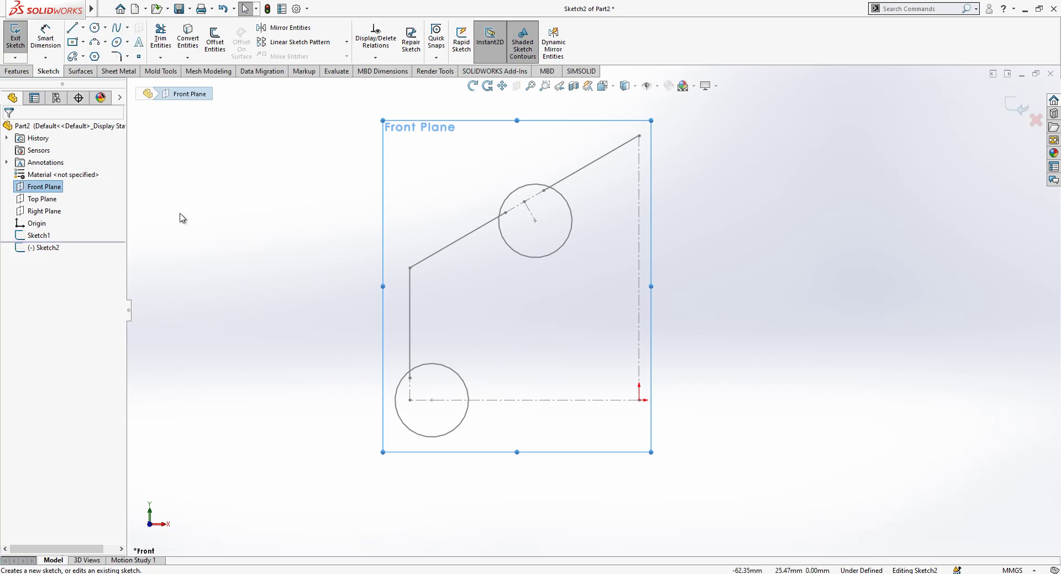
{"action": "left_click", "coordinate": [39, 234]}
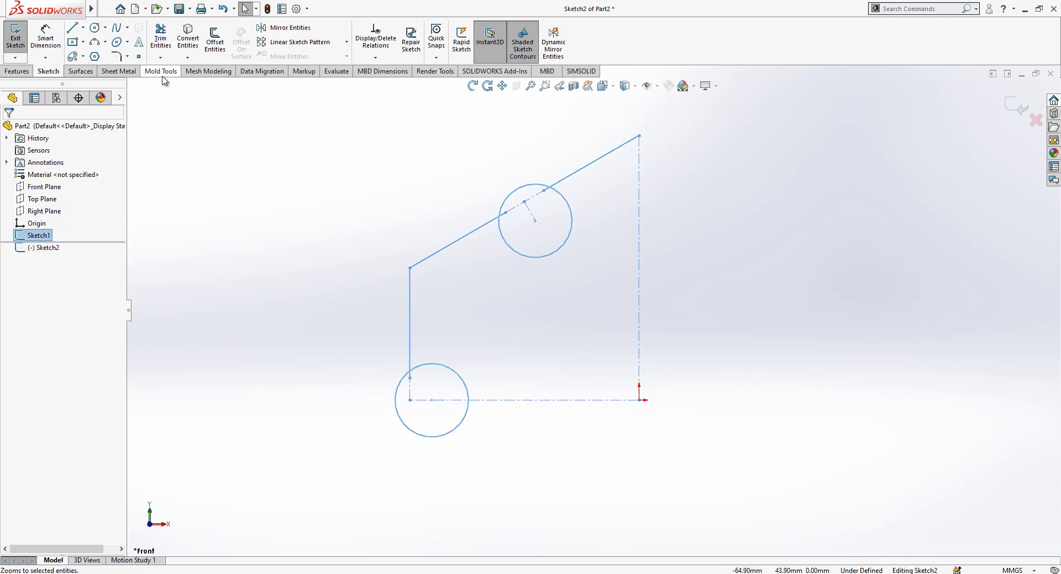
{"action": "left_click", "coordinate": [188, 38]}
{"action": "scroll", "coordinate": [583, 206], "scroll_direction": "down", "scroll_amount": 1}
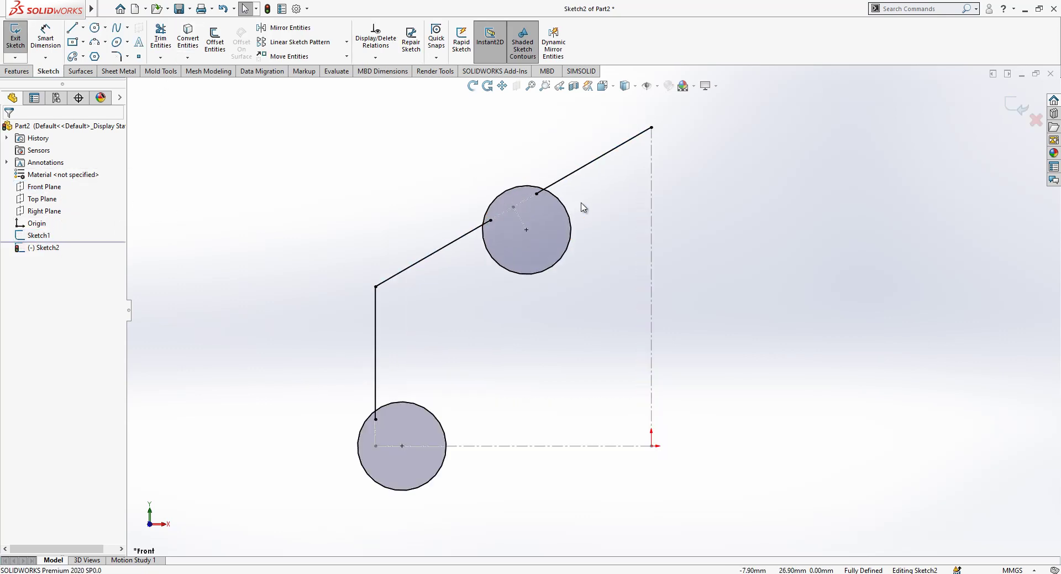
Step: Trim away the upper circle's arc outside the slanted profile and the line stubs inside the circle
{"action": "left_click", "coordinate": [160, 44]}
{"action": "scroll", "coordinate": [497, 169], "scroll_direction": "down", "scroll_amount": 1}
{"action": "left_click_drag", "start_coordinate": [494, 194], "coordinate": [494, 229]}
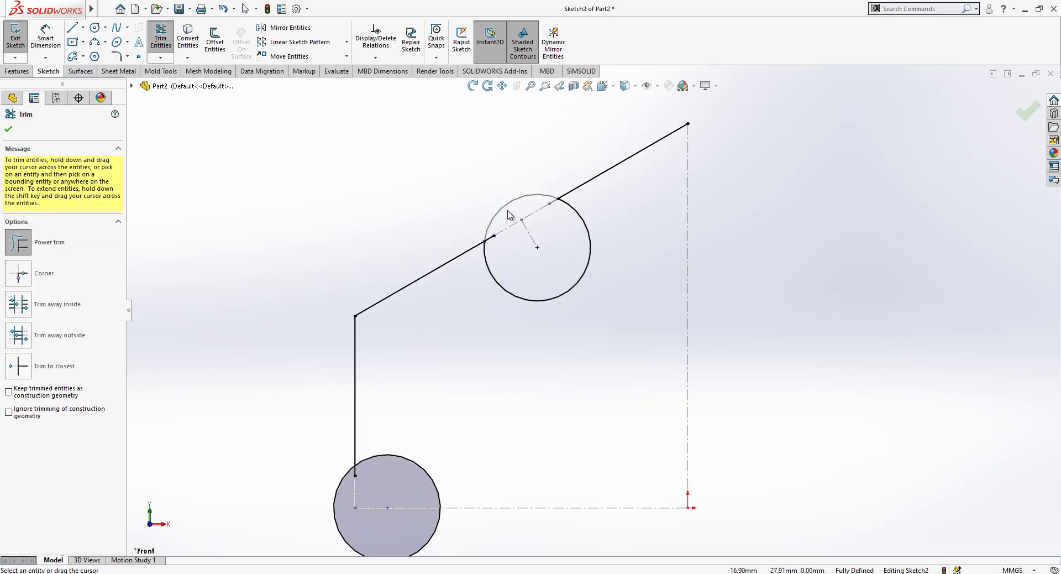
{"action": "scroll", "coordinate": [575, 309], "scroll_direction": "up", "scroll_amount": 2}
{"action": "scroll", "coordinate": [548, 395], "scroll_direction": "down", "scroll_amount": 1}
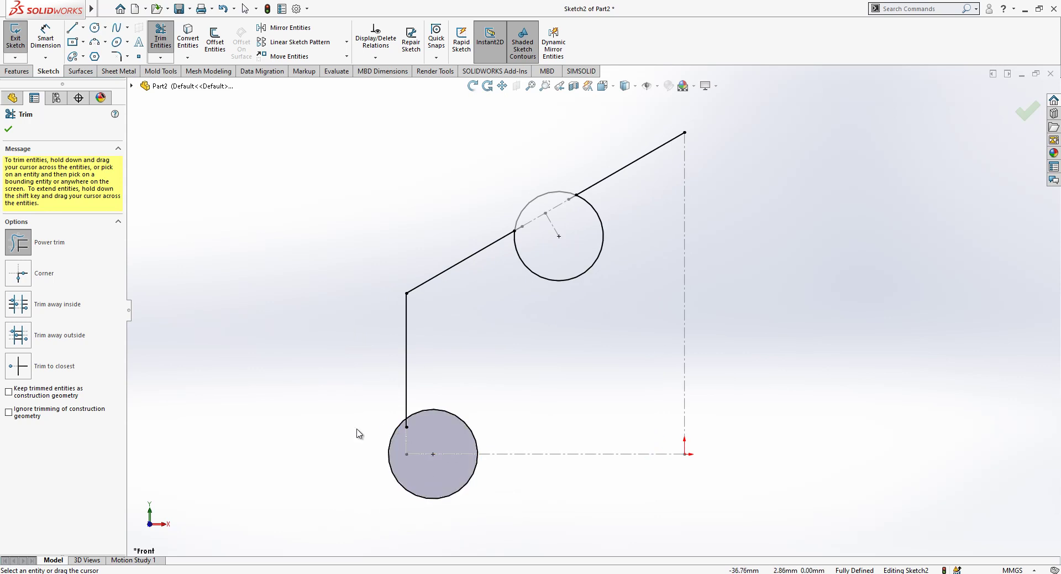
{"action": "key", "text": "Escape"}
Step: Convert Sketch1's horizontal centerline into a line of the new sketch
{"action": "left_click", "coordinate": [566, 454]}
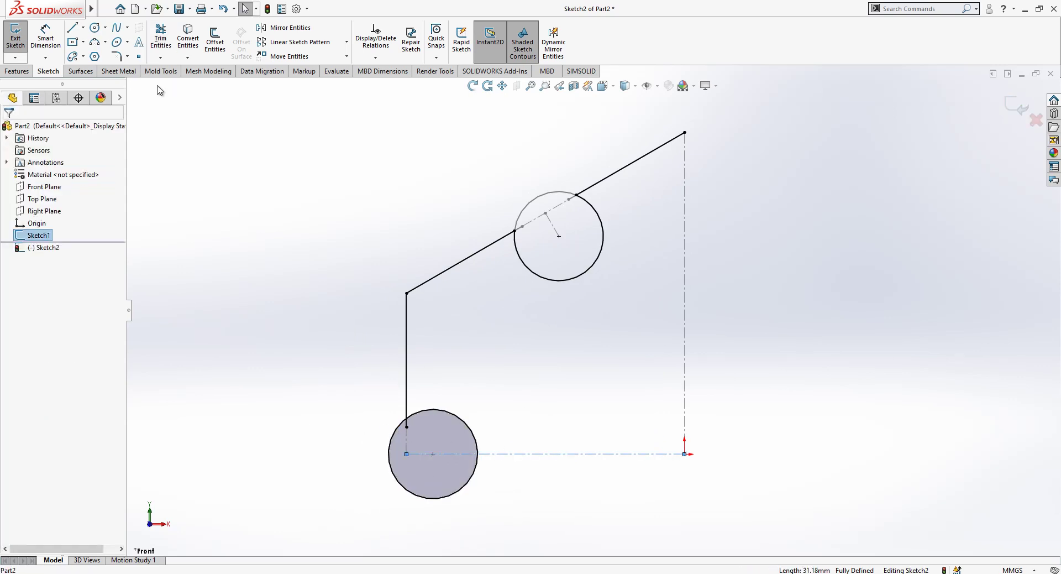
{"action": "left_click", "coordinate": [194, 45]}
{"action": "left_click", "coordinate": [579, 455]}
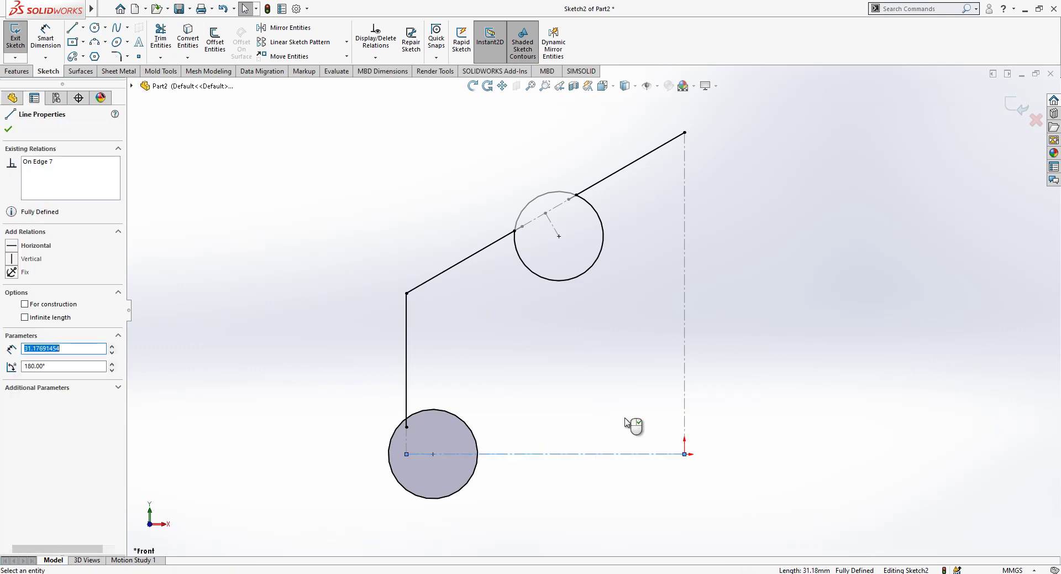
{"action": "key", "text": "Escape"}
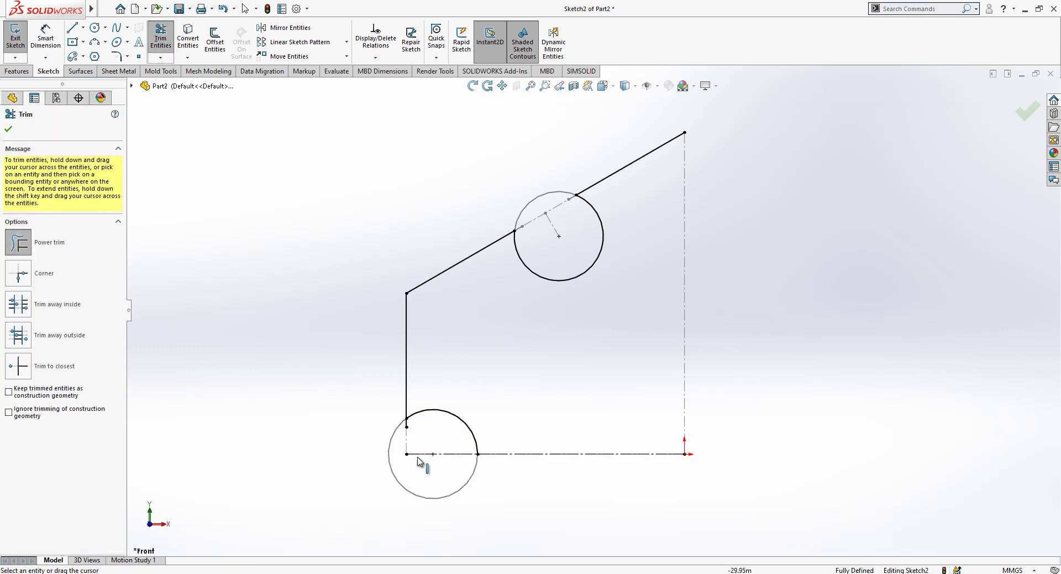
Step: Trim away the vertical line's stub inside the lower circle and leave Trim
{"action": "scroll", "coordinate": [477, 446], "scroll_direction": "down", "scroll_amount": 1}
{"action": "key", "text": "Escape"}
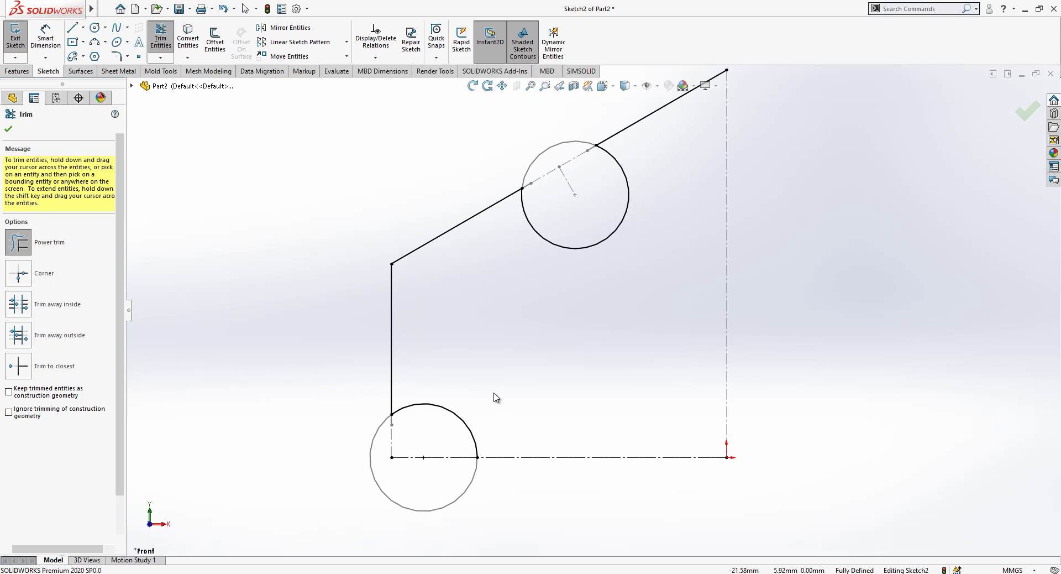
{"action": "scroll", "coordinate": [581, 312], "scroll_direction": "up", "scroll_amount": 1}
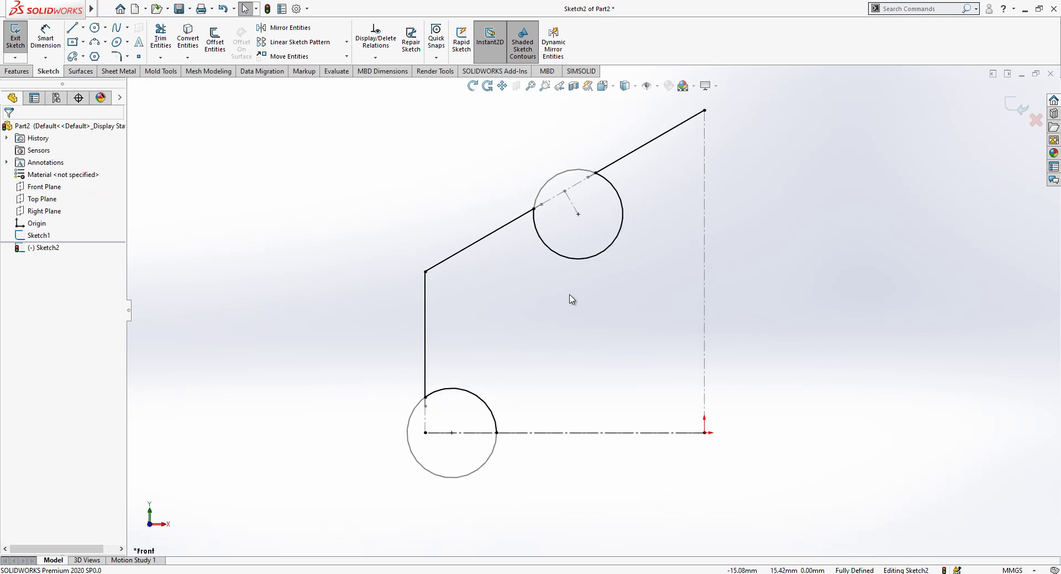
{"action": "left_click", "coordinate": [94, 41]}
{"action": "scroll", "coordinate": [434, 396], "scroll_direction": "down", "scroll_amount": 2}
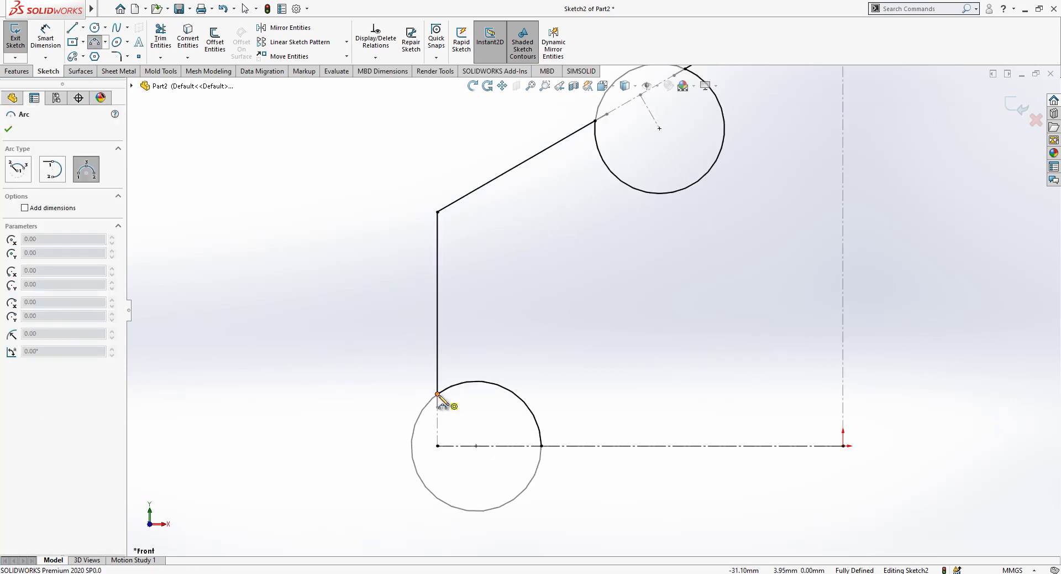
{"action": "left_click", "coordinate": [412, 375]}
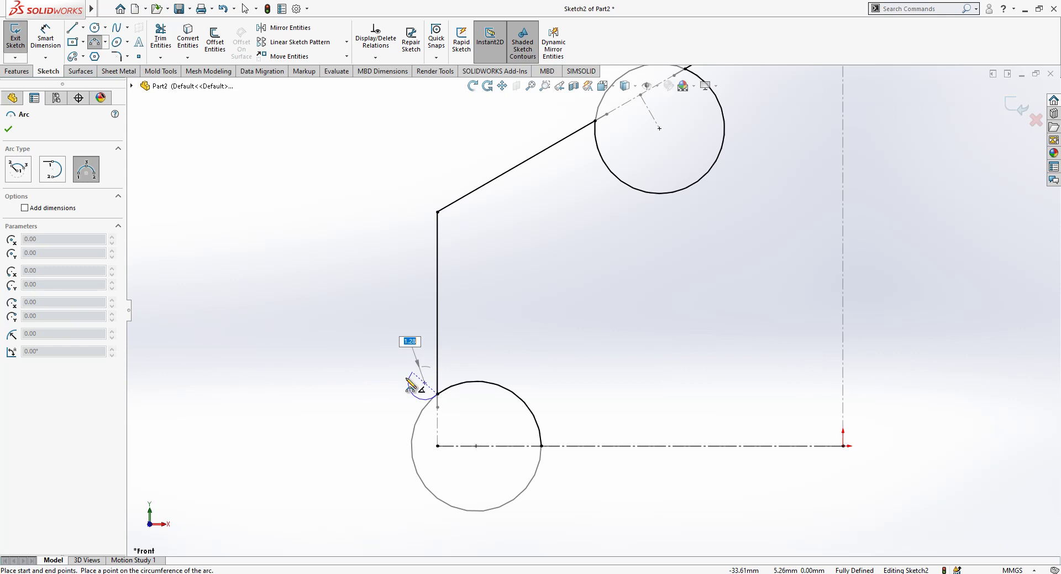
{"action": "left_click", "coordinate": [399, 378]}
{"action": "key", "text": "Escape"}
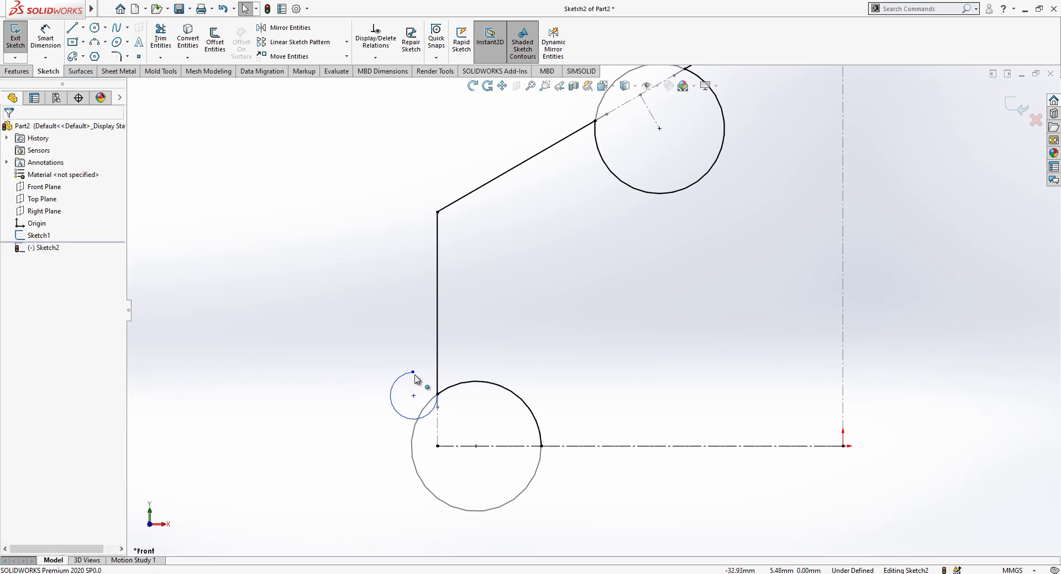
{"action": "left_click", "coordinate": [412, 369]}
{"action": "key", "text": "Delete"}
{"action": "scroll", "coordinate": [391, 367], "scroll_direction": "down", "scroll_amount": 1}
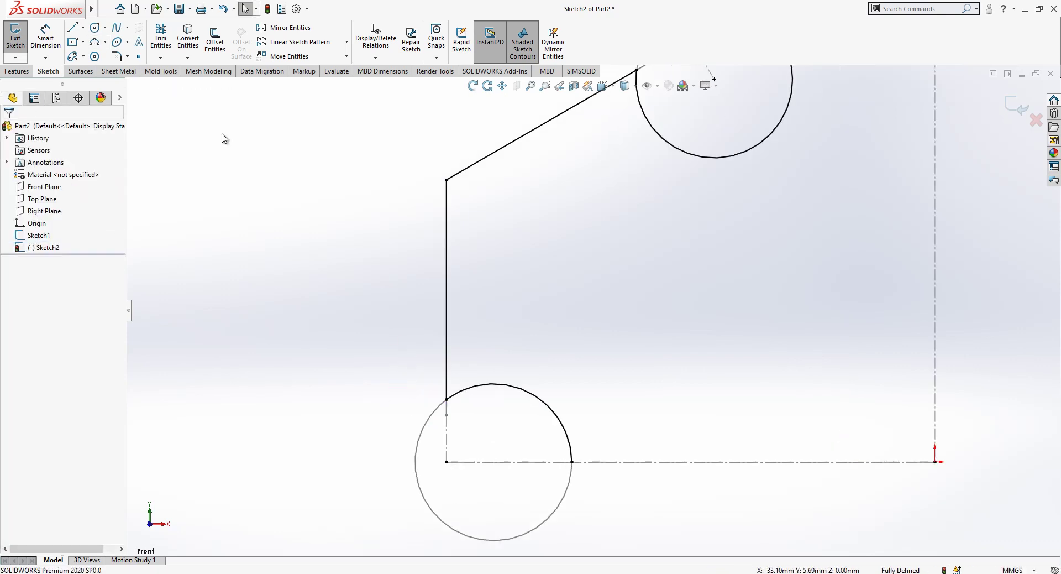
Step: Draw a 3-point semicircular arc of about 0.65 mm radius outside the vertical line, starting at its intersection with the lower circle
{"action": "left_click", "coordinate": [96, 44]}
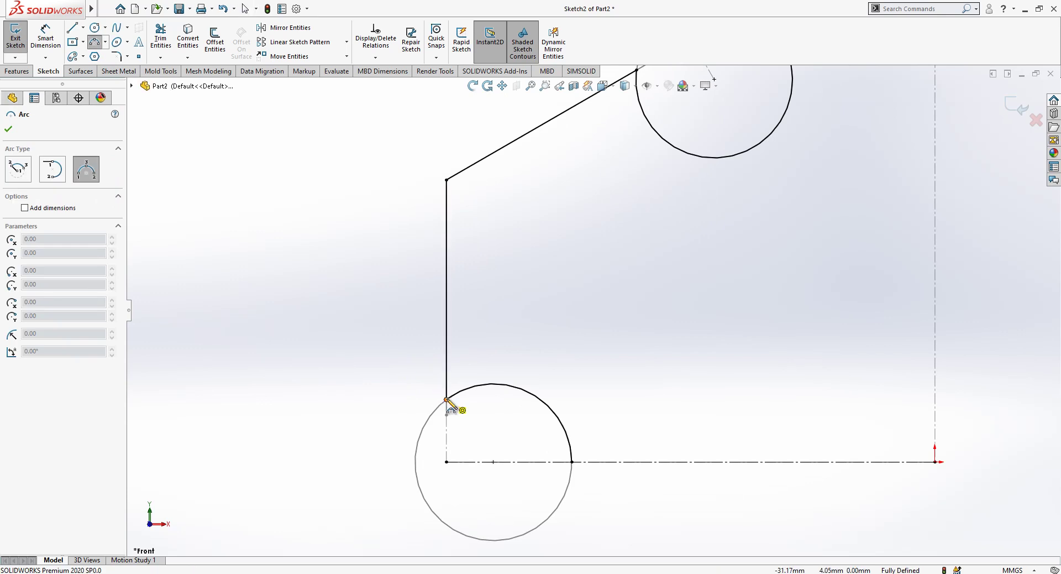
{"action": "scroll", "coordinate": [452, 370], "scroll_direction": "down", "scroll_amount": 2}
{"action": "left_click", "coordinate": [462, 379]}
{"action": "left_click", "coordinate": [463, 409]}
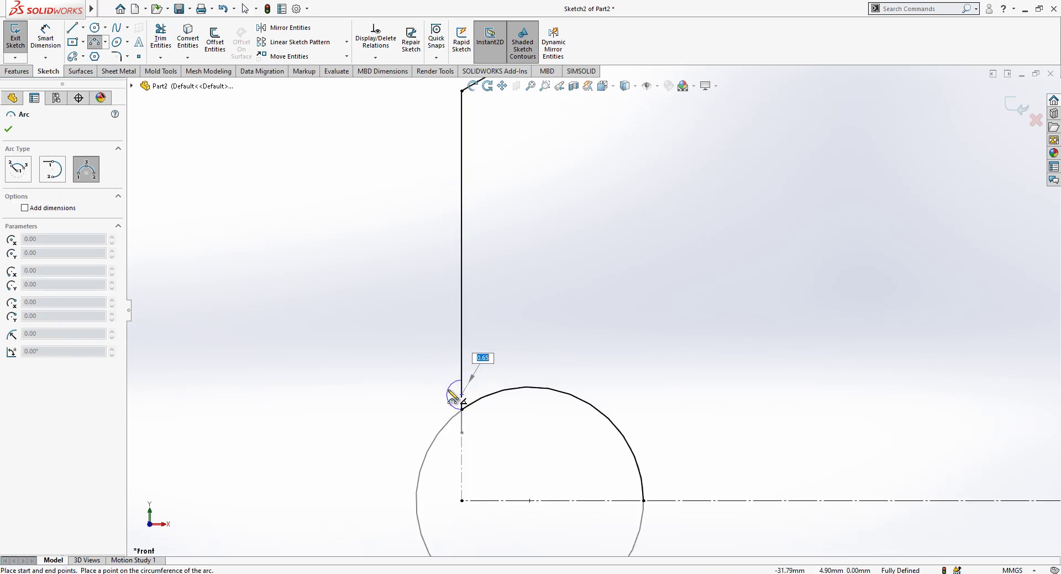
{"action": "left_click", "coordinate": [455, 388]}
{"action": "key", "text": "Escape"}
Step: Pattern the small arc linearly along the Y-axis only, with 8 instances spaced 2 mm apart
{"action": "left_click", "coordinate": [454, 390]}
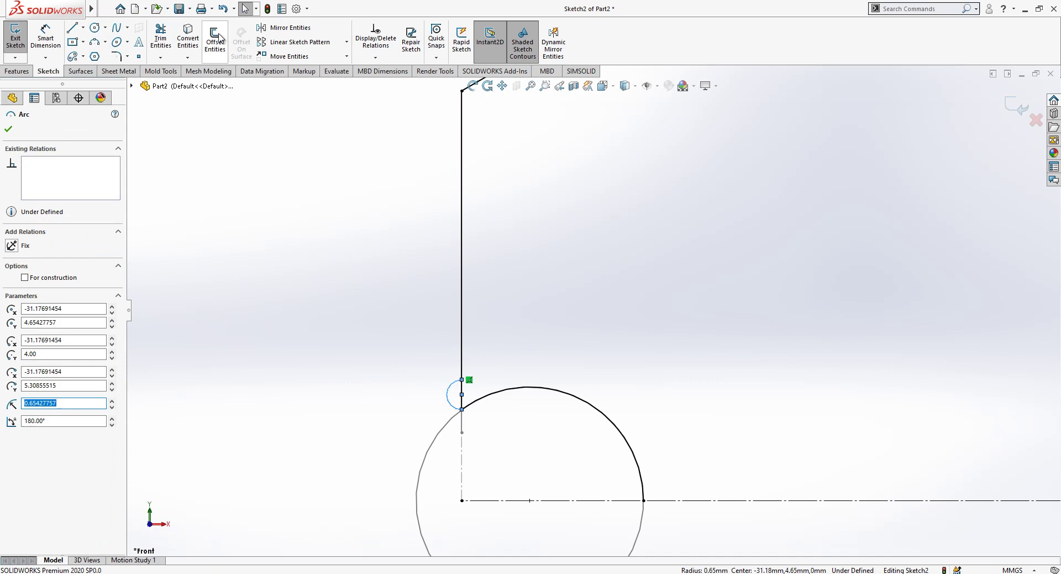
{"action": "left_click", "coordinate": [296, 42]}
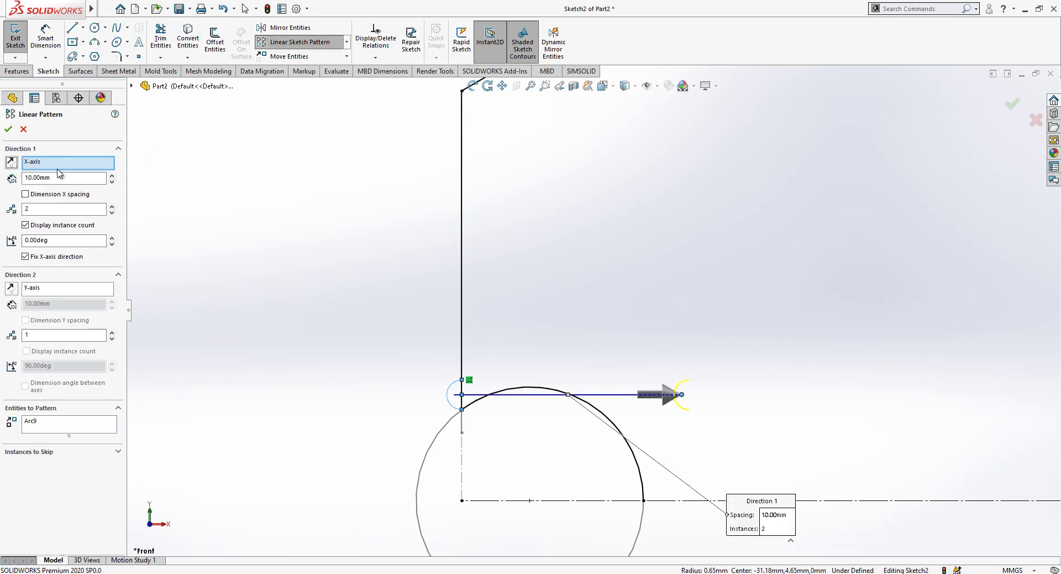
{"action": "left_click", "coordinate": [112, 213]}
{"action": "left_click", "coordinate": [112, 331]}
{"action": "left_click", "coordinate": [112, 331]}
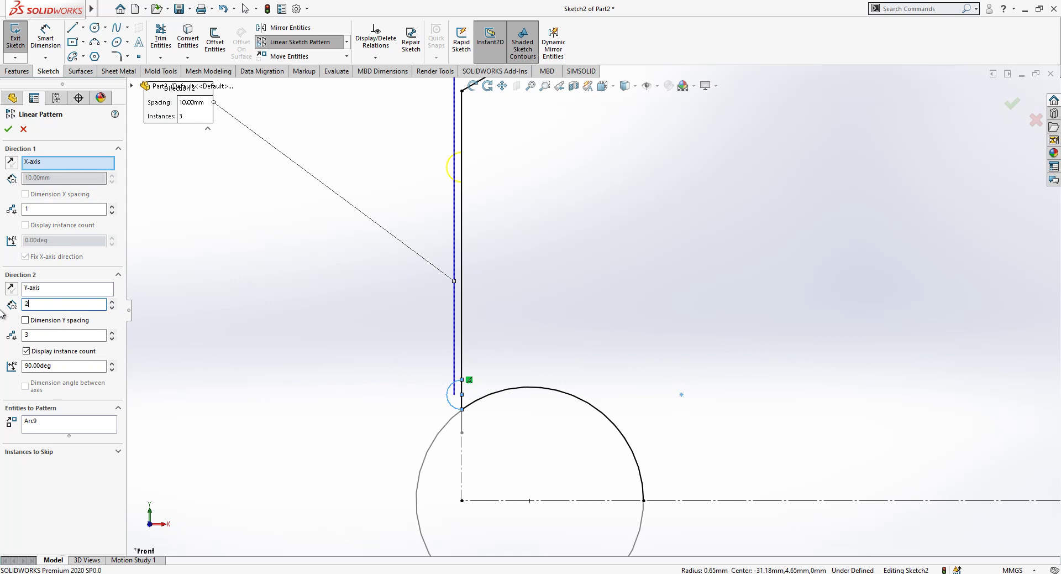
{"action": "type", "text": "2"}
{"action": "key", "text": "Return"}
{"action": "left_click", "coordinate": [111, 332]}
{"action": "left_click", "coordinate": [112, 332]}
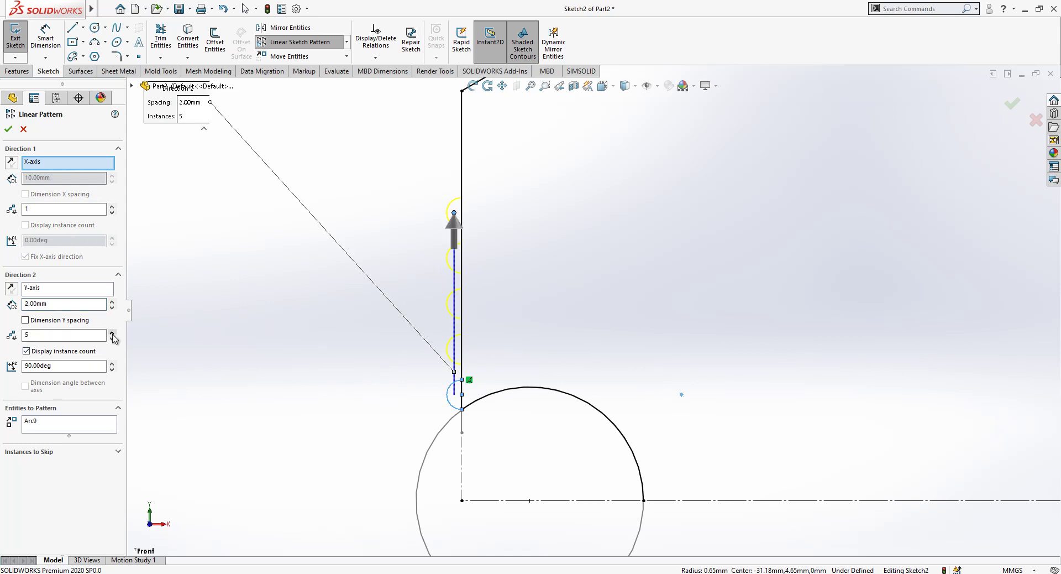
{"action": "left_click", "coordinate": [111, 332]}
{"action": "left_click", "coordinate": [112, 332]}
{"action": "scroll", "coordinate": [630, 296], "scroll_direction": "up", "scroll_amount": 3}
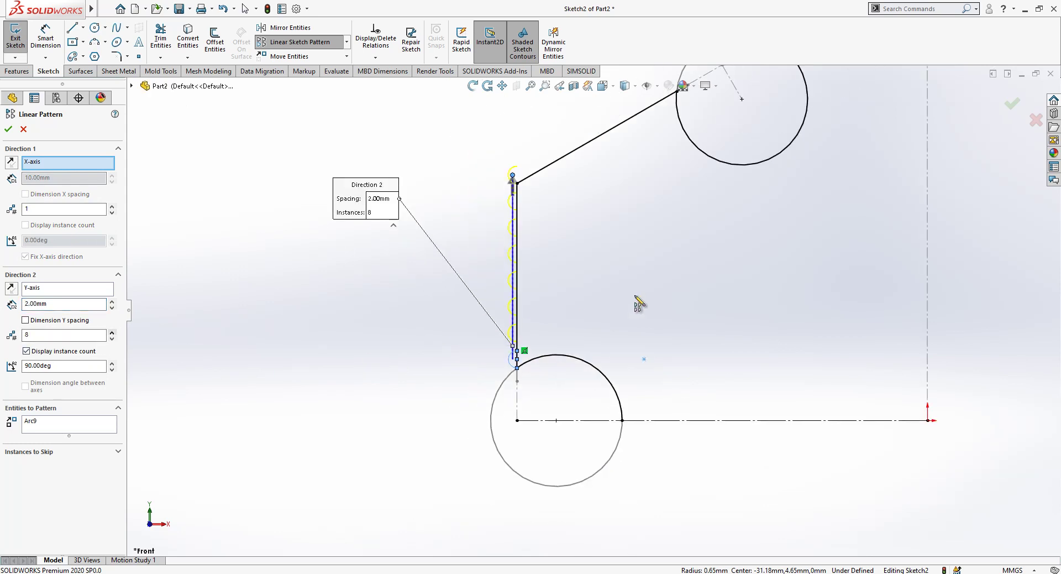
{"action": "left_click", "coordinate": [7, 129]}
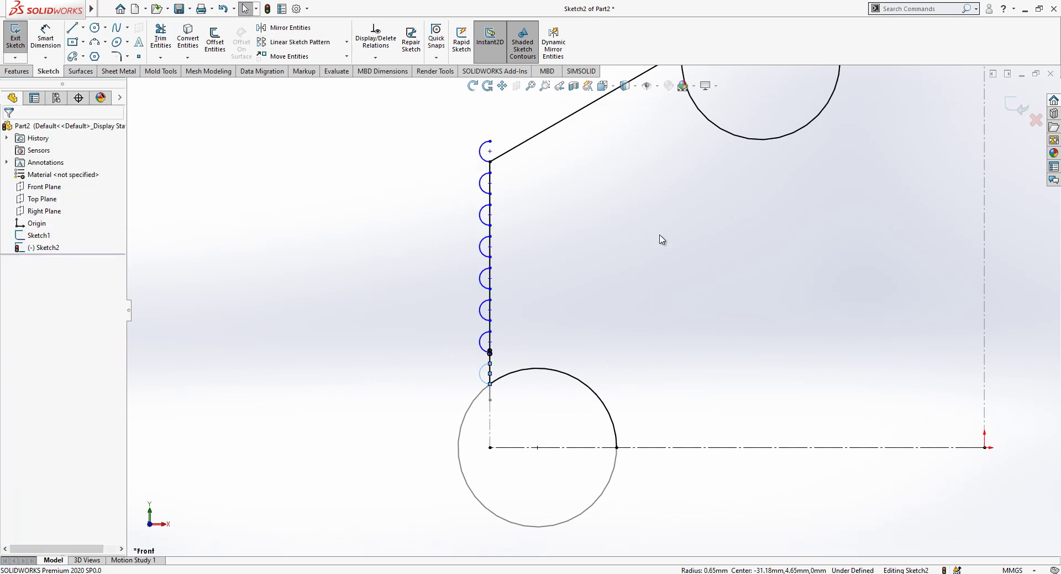
Step: Merge the facing endpoints of two neighbouring patterned arcs on the vertical line
{"action": "scroll", "coordinate": [507, 176], "scroll_direction": "down", "scroll_amount": 2}
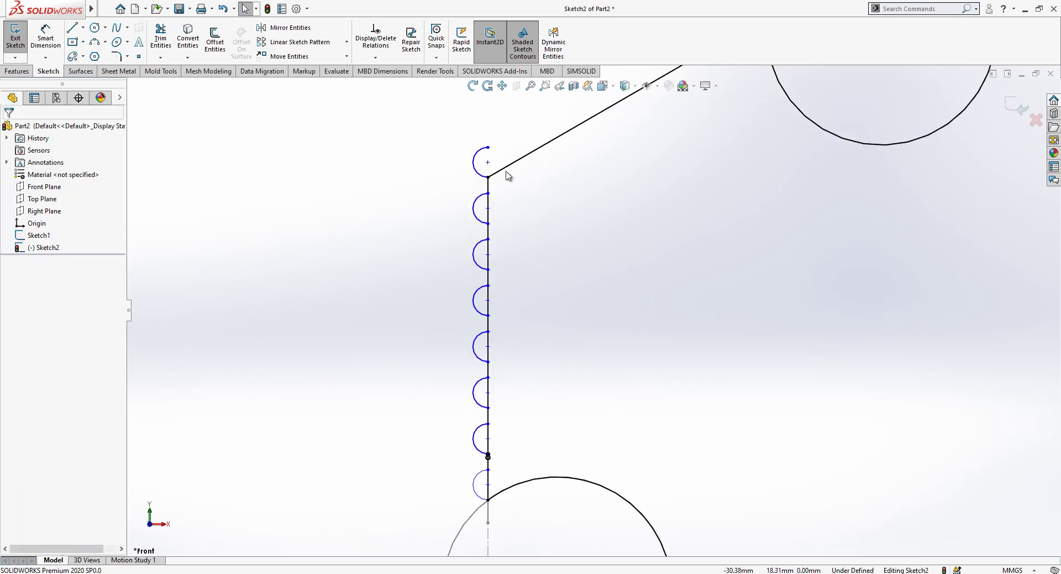
{"action": "left_click", "coordinate": [488, 424]}
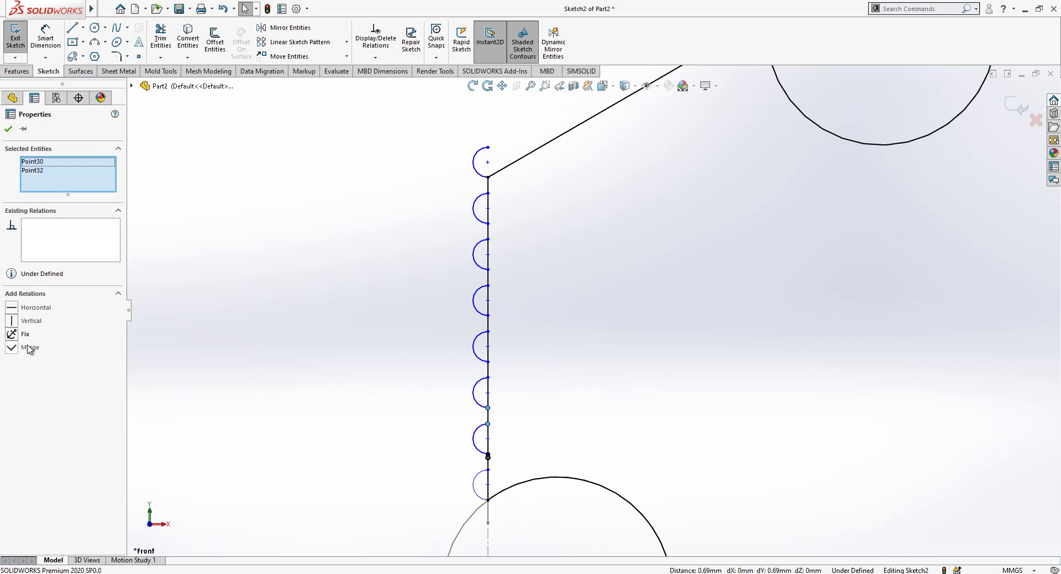
{"action": "left_click", "coordinate": [14, 346]}
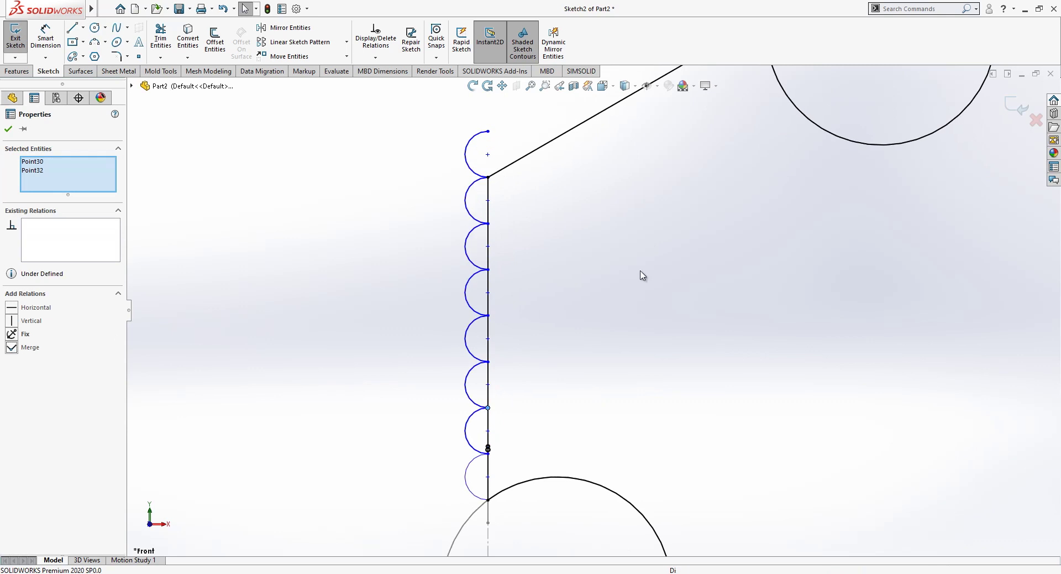
Step: Shrink the arc chain along the vertical line and merge its uppermost endpoint with the line's upper end
{"action": "left_click", "coordinate": [488, 133]}
{"action": "left_click", "coordinate": [499, 172]}
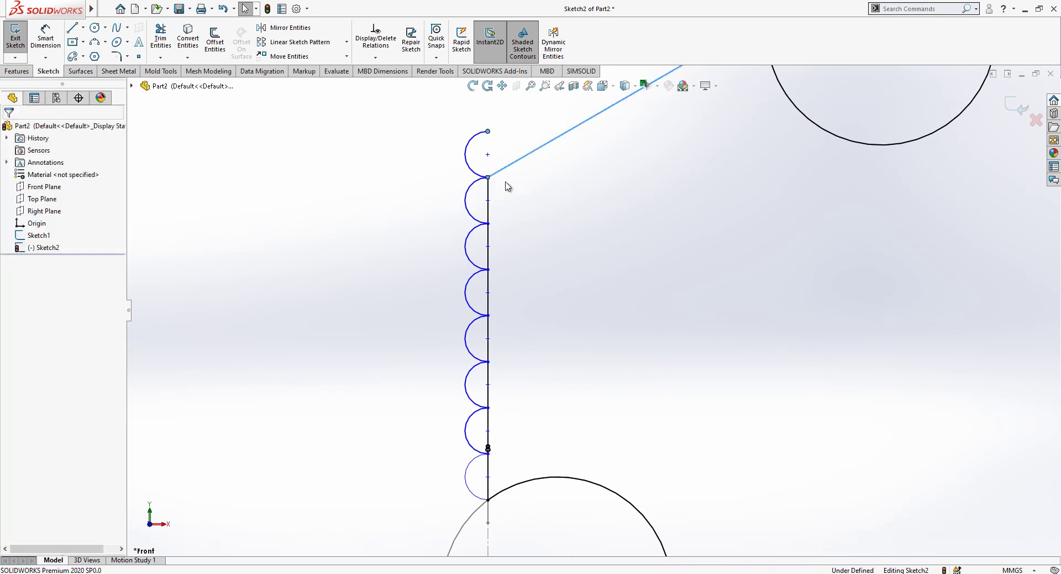
{"action": "left_click", "coordinate": [507, 186]}
{"action": "left_click_drag", "start_coordinate": [488, 224], "coordinate": [481, 252]}
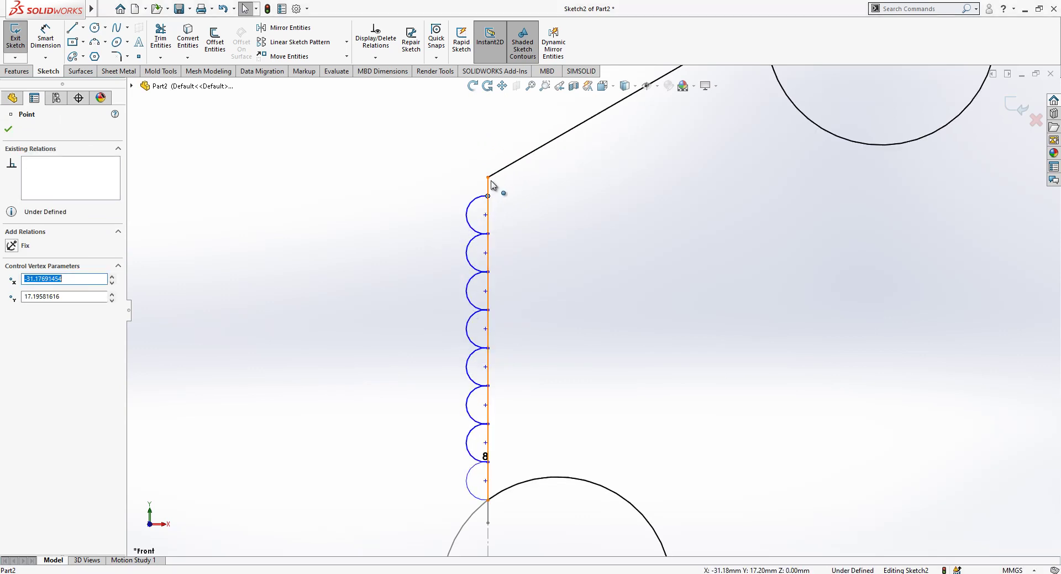
{"action": "left_click", "coordinate": [491, 184], "text": "ctrl"}
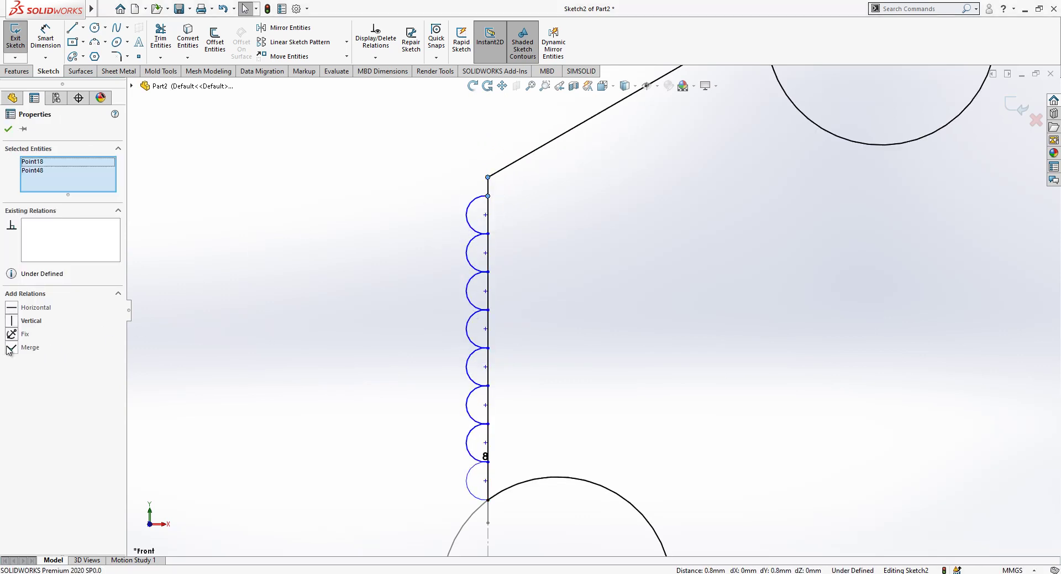
{"action": "left_click", "coordinate": [10, 349]}
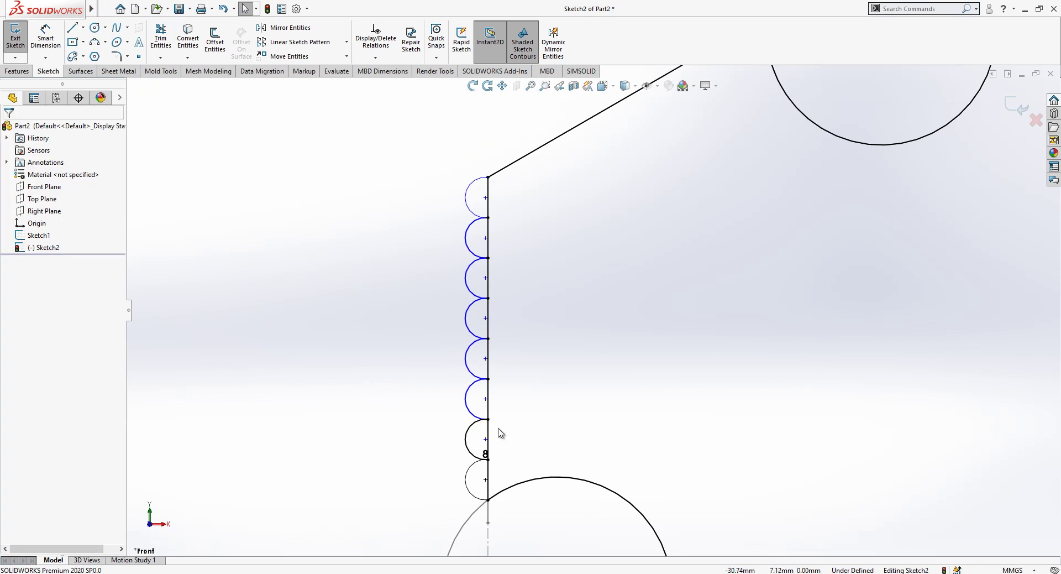
Step: Make a patterned arc's centre coincident with the vertical line and turn that line into construction geometry
{"action": "left_click", "coordinate": [487, 400]}
{"action": "left_click", "coordinate": [487, 412], "text": "ctrl"}
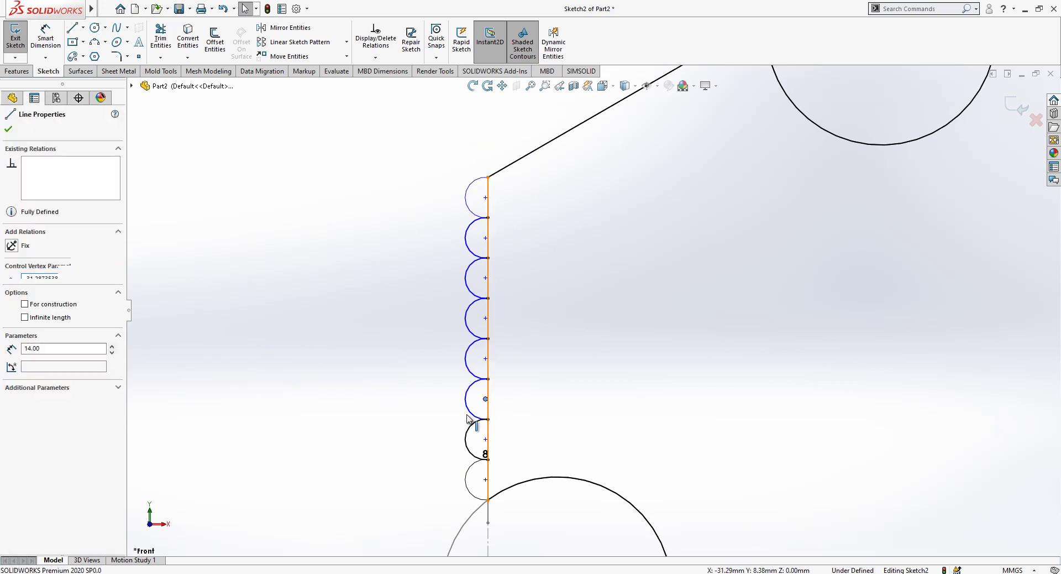
{"action": "left_click", "coordinate": [34, 320]}
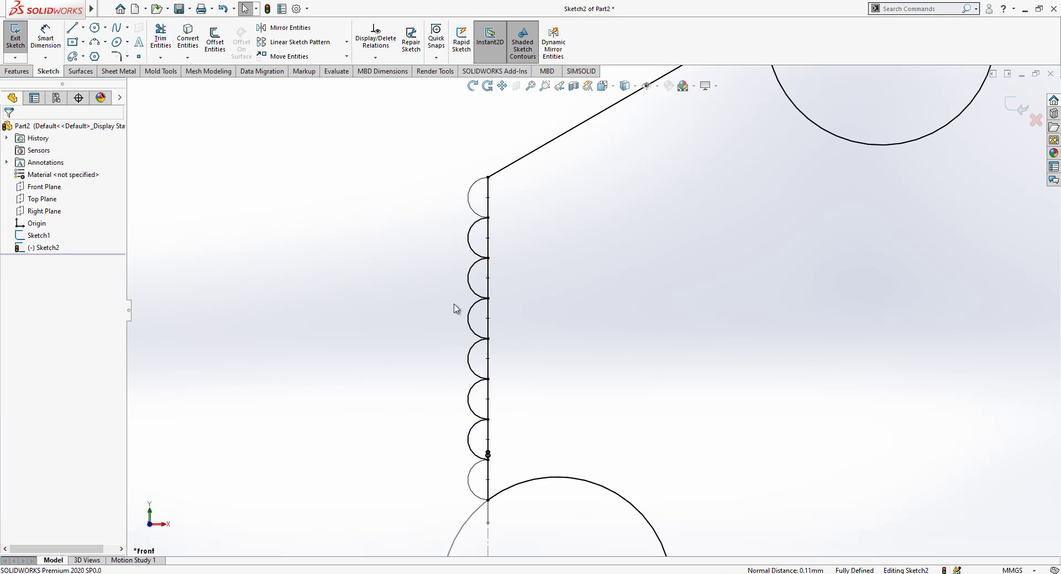
{"action": "left_click", "coordinate": [489, 275]}
{"action": "left_click", "coordinate": [535, 348]}
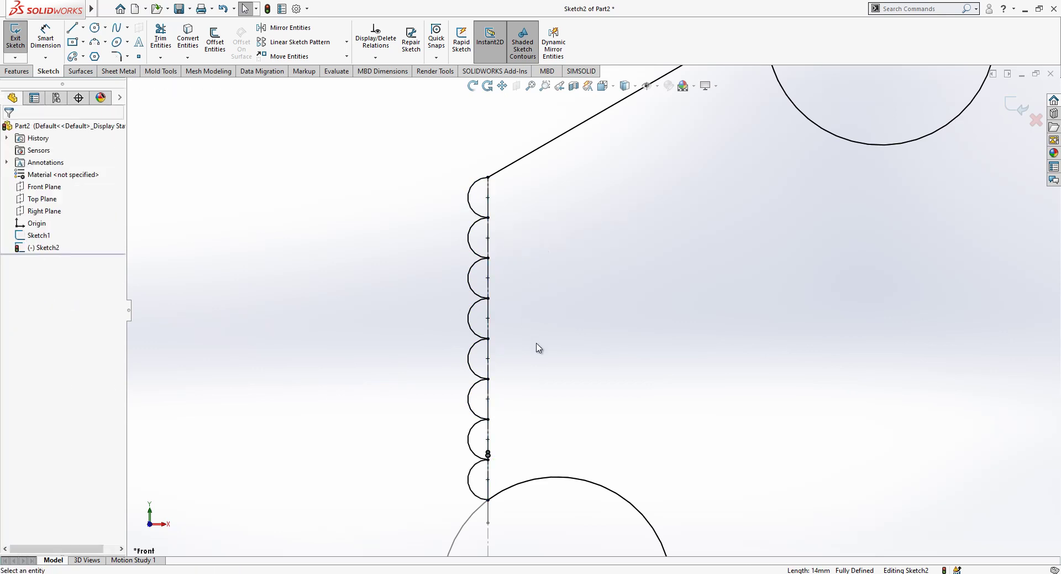
Step: Draw construction lines from the profile's corner to the origin and from the origin to the upper circle's centre
{"action": "scroll", "coordinate": [526, 349], "scroll_direction": "up", "scroll_amount": 2}
{"action": "scroll", "coordinate": [613, 309], "scroll_direction": "up", "scroll_amount": 3}
{"action": "scroll", "coordinate": [841, 348], "scroll_direction": "down", "scroll_amount": 2}
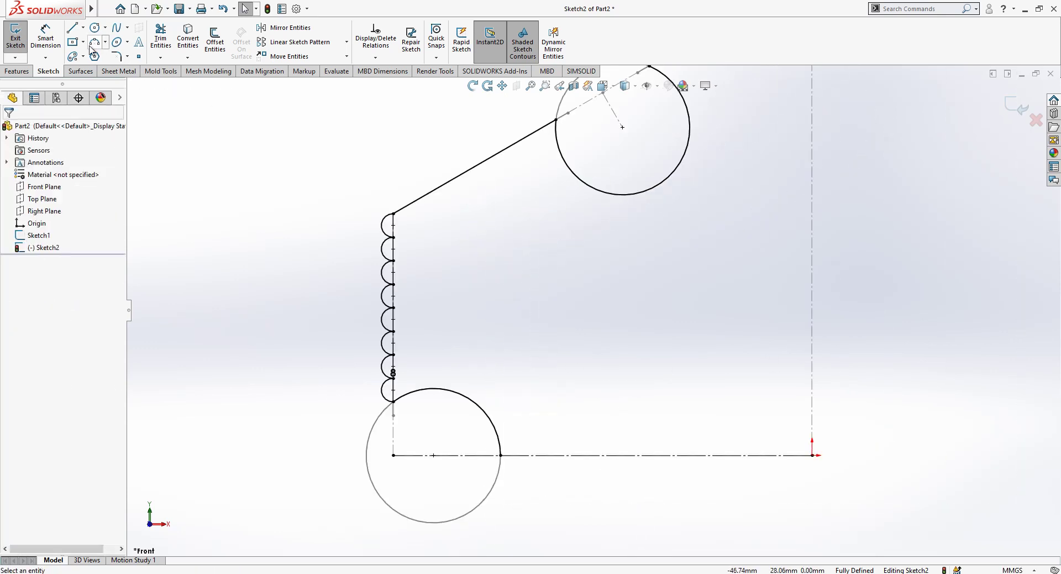
{"action": "left_click", "coordinate": [393, 213]}
{"action": "left_click", "coordinate": [812, 455]}
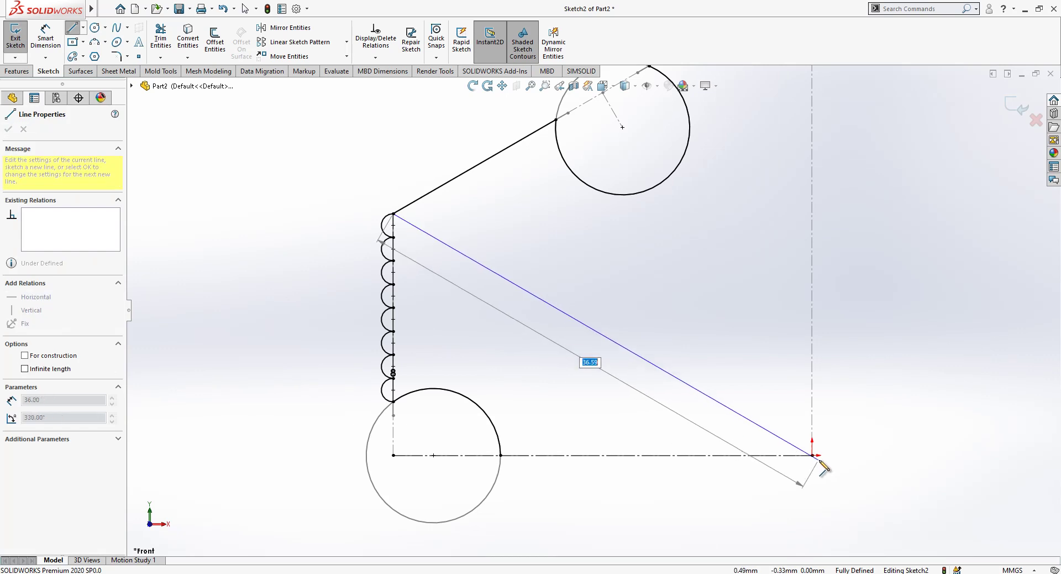
{"action": "left_click", "coordinate": [813, 455]}
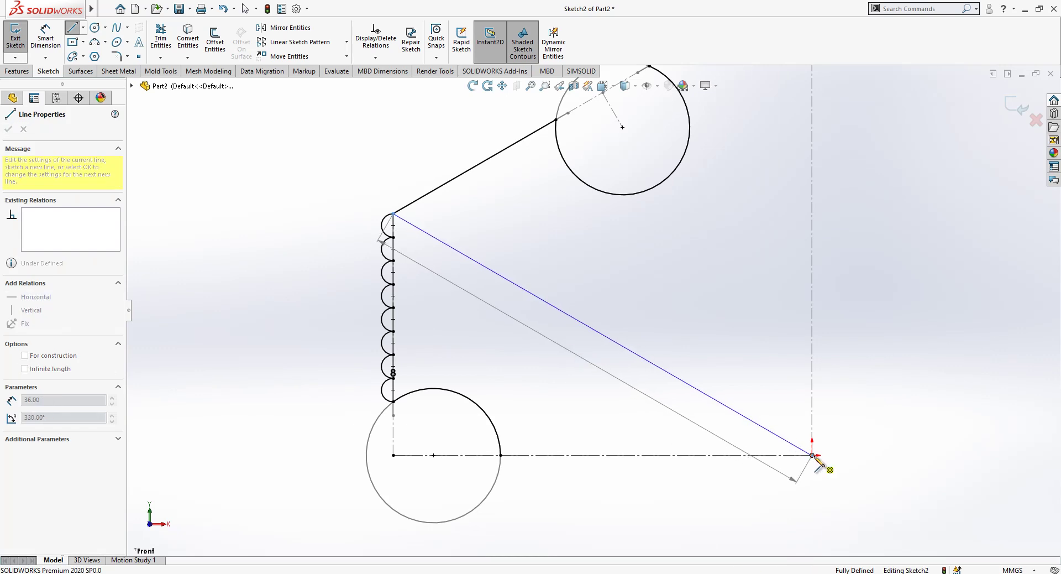
{"action": "left_click", "coordinate": [623, 127]}
{"action": "key", "text": "Escape"}
{"action": "left_click_drag", "start_coordinate": [723, 273], "coordinate": [600, 359]}
{"action": "left_click", "coordinate": [656, 323]}
Step: Mirror the eight small arcs about the construction line between the profile's corner and the origin
{"action": "left_click_drag", "start_coordinate": [397, 183], "coordinate": [352, 408]}
{"action": "left_click", "coordinate": [291, 29]}
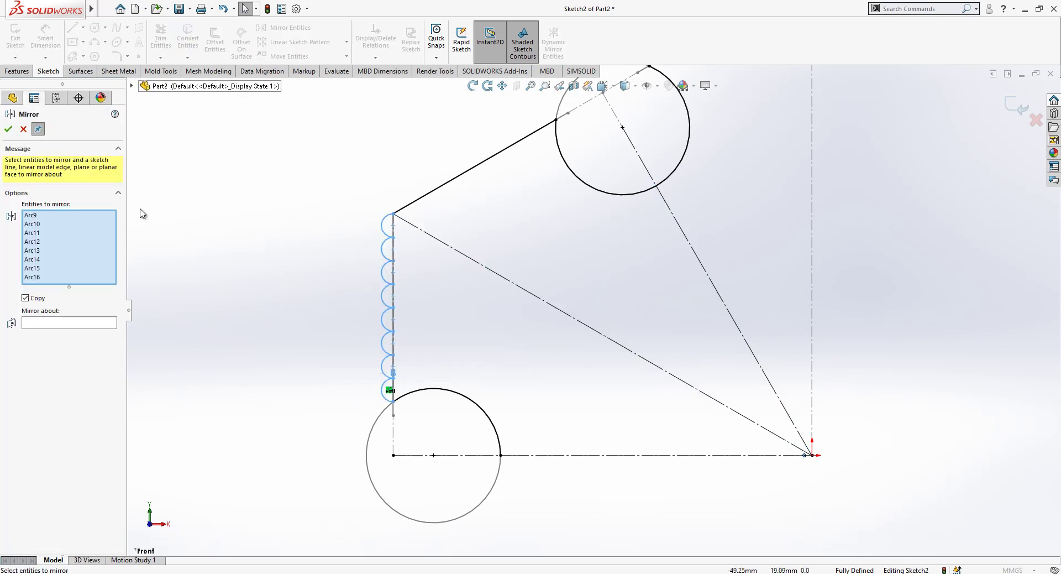
{"action": "left_click", "coordinate": [503, 280]}
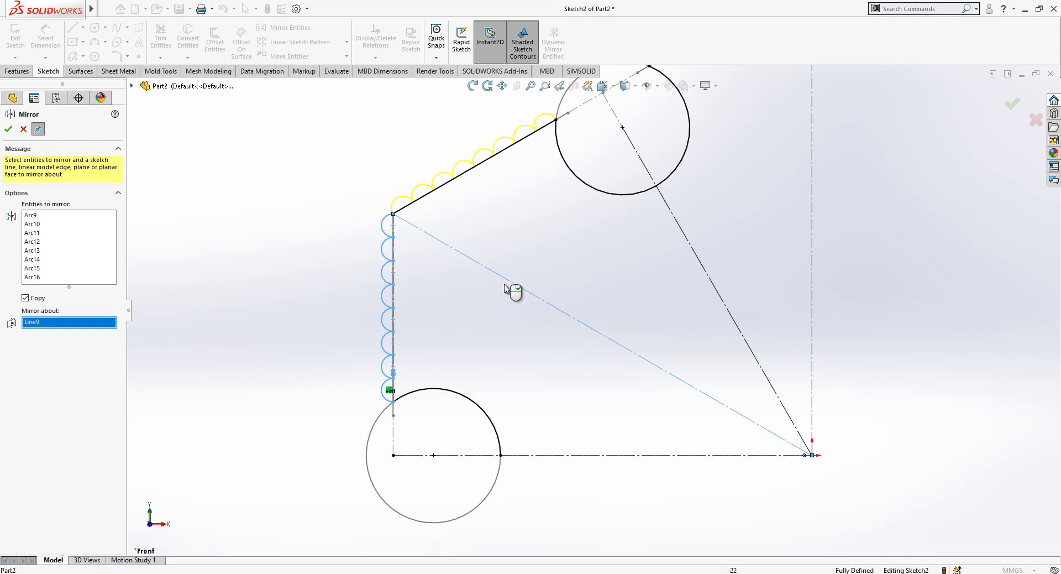
{"action": "scroll", "coordinate": [504, 283], "scroll_direction": "up", "scroll_amount": 1}
{"action": "right_click", "coordinate": [628, 186]}
{"action": "scroll", "coordinate": [610, 203], "scroll_direction": "up", "scroll_amount": 1}
{"action": "scroll", "coordinate": [652, 125], "scroll_direction": "down", "scroll_amount": 1}
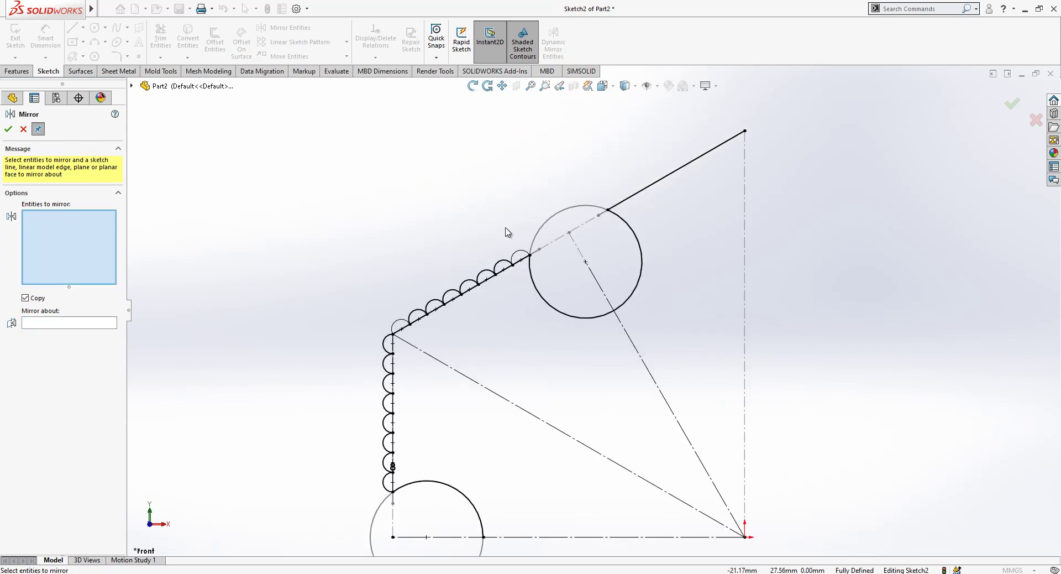
{"action": "key", "text": "Escape"}
Step: Mirror the eight small arcs on the sloped line about the construction line through the origin and the upper circle's centre
{"action": "scroll", "coordinate": [381, 312], "scroll_direction": "down", "scroll_amount": 3}
{"action": "left_click", "coordinate": [439, 319]}
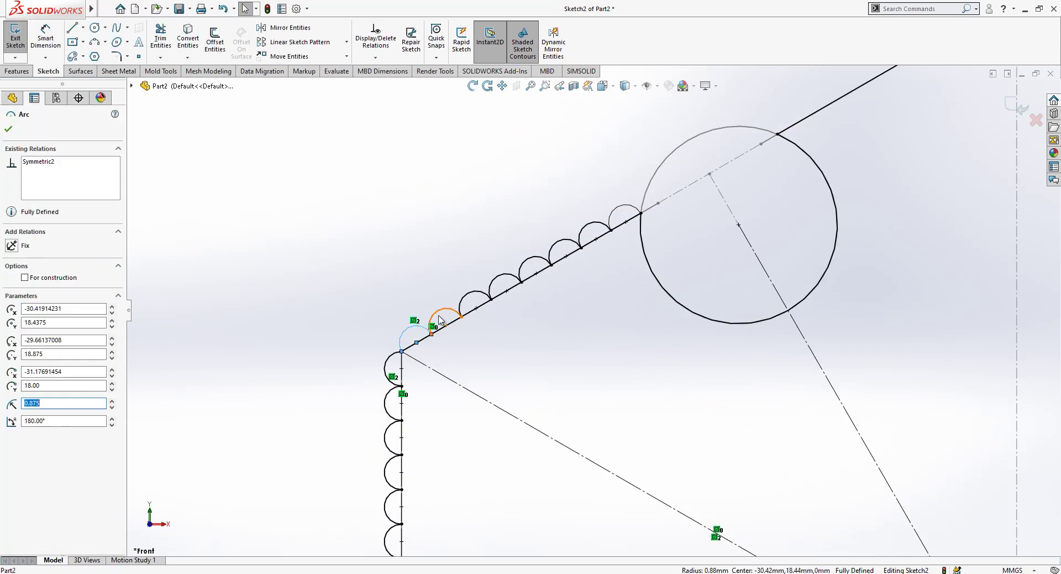
{"action": "left_click", "coordinate": [461, 310], "text": "ctrl"}
{"action": "left_click", "coordinate": [484, 293], "text": "ctrl"}
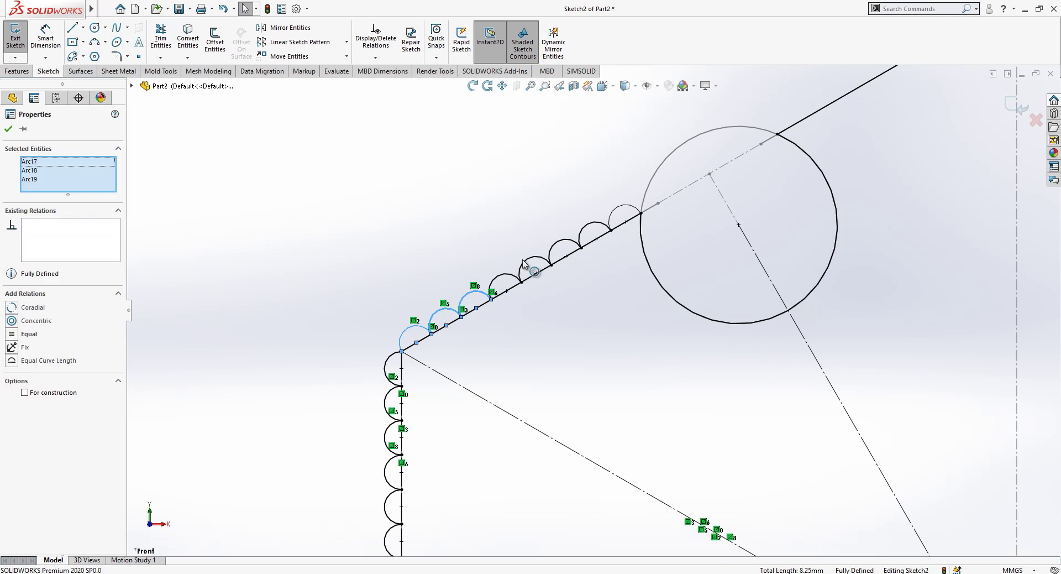
{"action": "left_click", "coordinate": [513, 275], "text": "ctrl"}
{"action": "left_click", "coordinate": [535, 257], "text": "ctrl"}
{"action": "left_click", "coordinate": [562, 241], "text": "ctrl"}
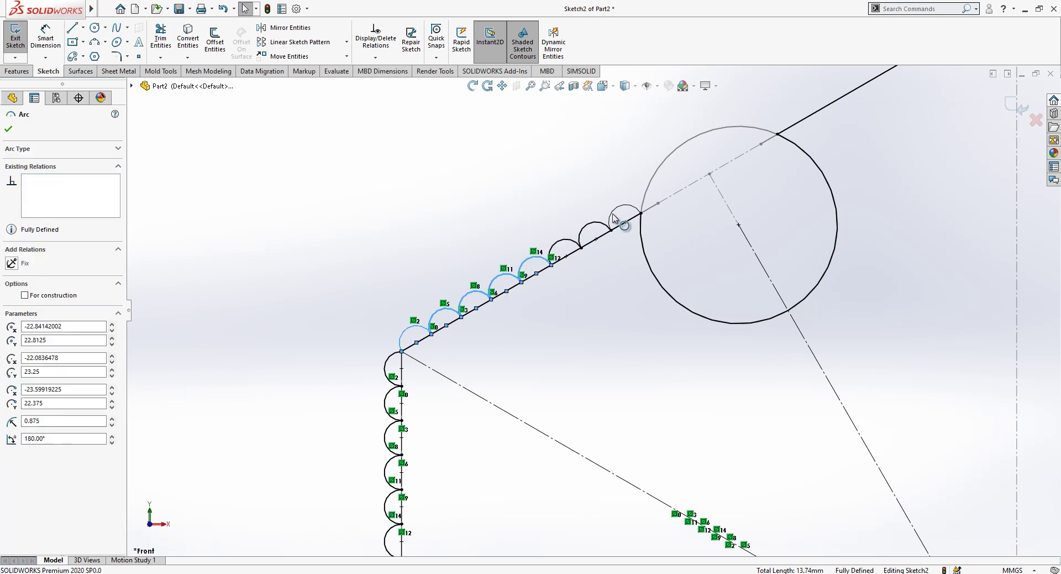
{"action": "left_click", "coordinate": [598, 223], "text": "ctrl"}
{"action": "left_click", "coordinate": [619, 207], "text": "ctrl"}
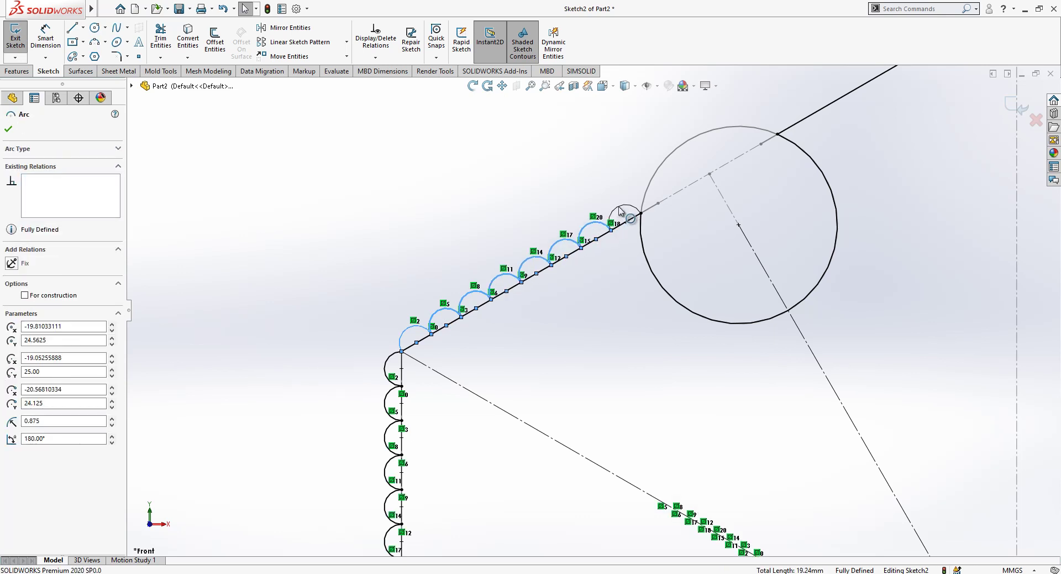
{"action": "left_click", "coordinate": [624, 209], "text": "ctrl"}
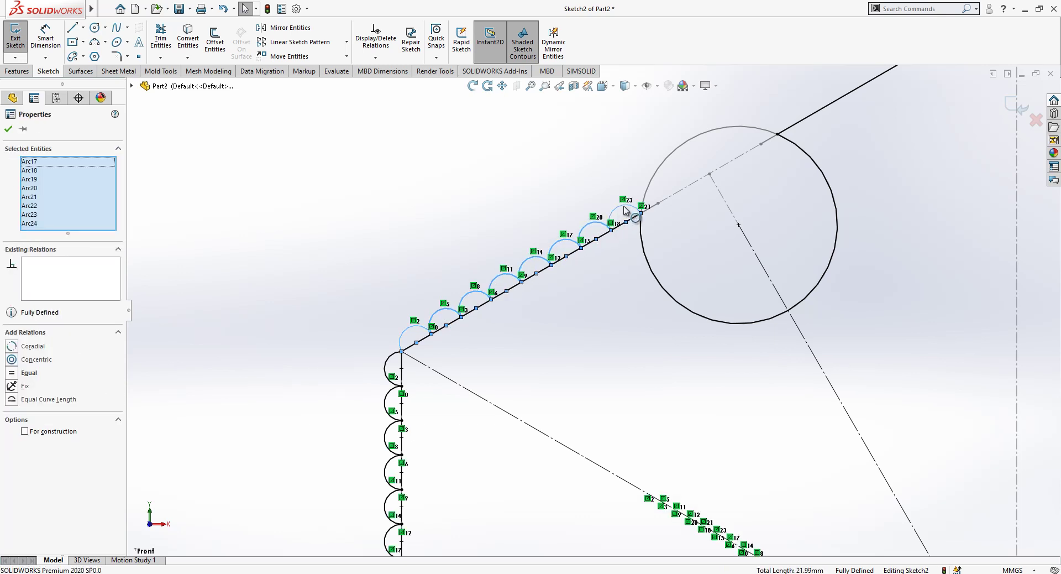
{"action": "left_click", "coordinate": [269, 34]}
{"action": "left_click", "coordinate": [65, 322]}
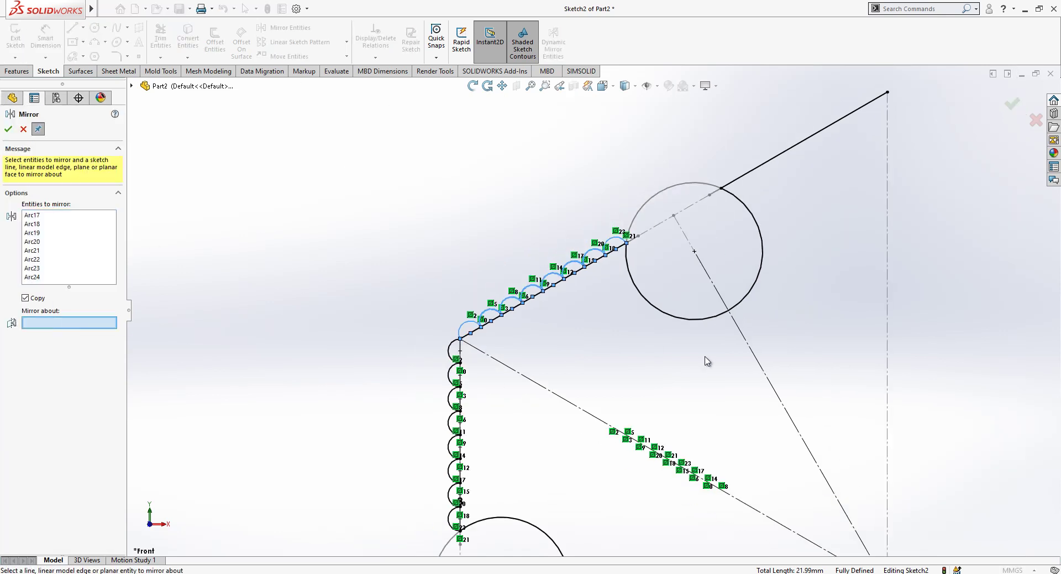
{"action": "left_click", "coordinate": [759, 364]}
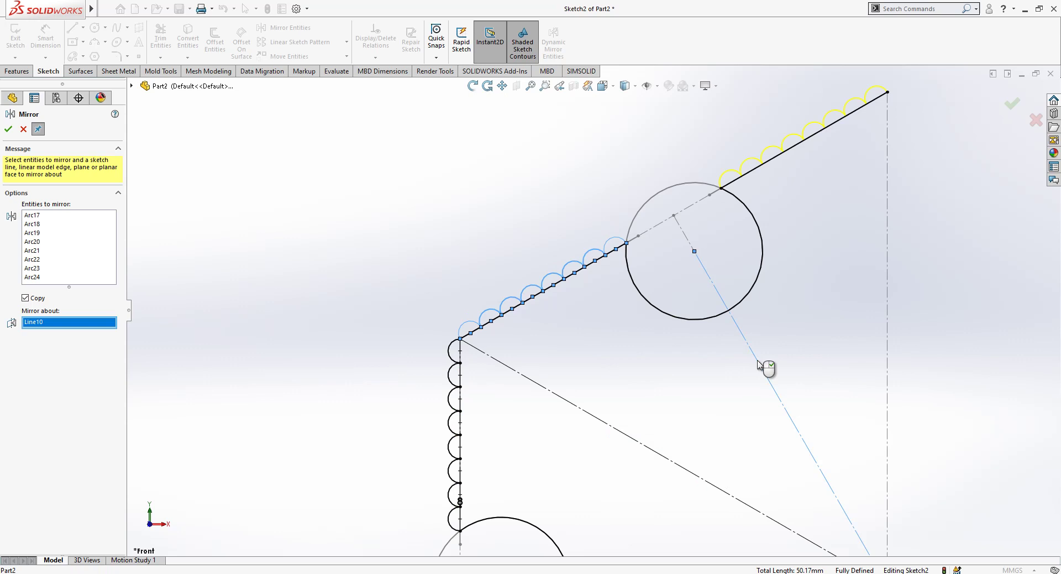
{"action": "right_click", "coordinate": [758, 364]}
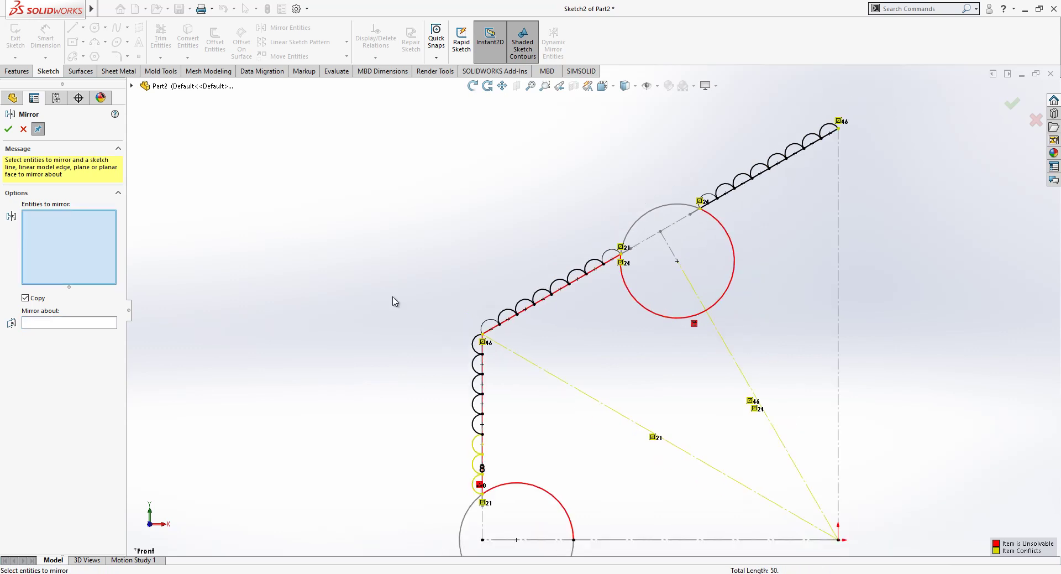
{"action": "key", "text": "Escape"}
Step: Diagnose the sketch conflict with SketchXpert and accept the solution that deletes the On Edge 1 relation
{"action": "scroll", "coordinate": [604, 313], "scroll_direction": "up", "scroll_amount": 1}
{"action": "scroll", "coordinate": [744, 403], "scroll_direction": "down", "scroll_amount": 1}
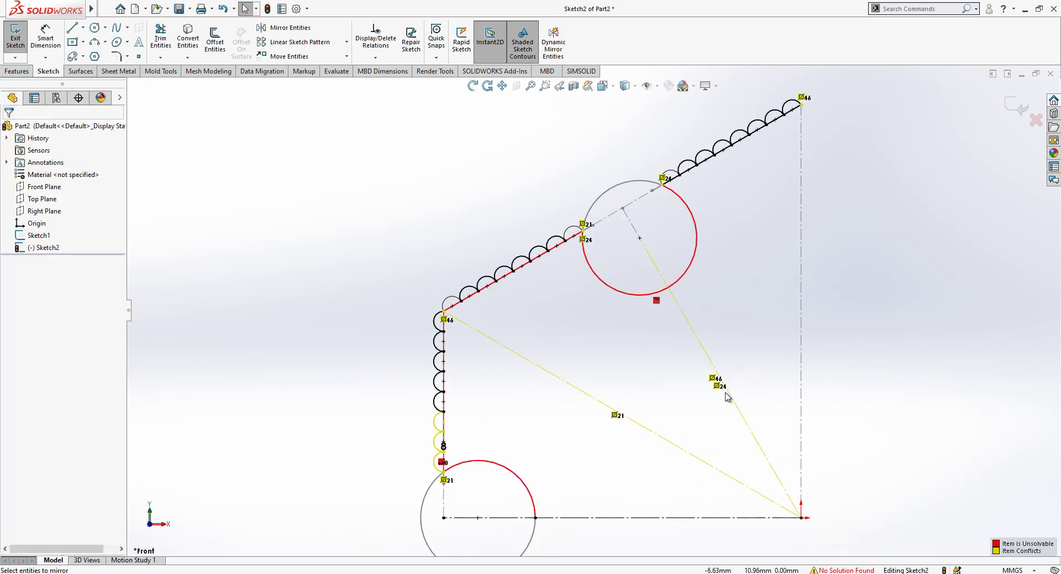
{"action": "left_click", "coordinate": [657, 300]}
{"action": "left_click", "coordinate": [64, 182]}
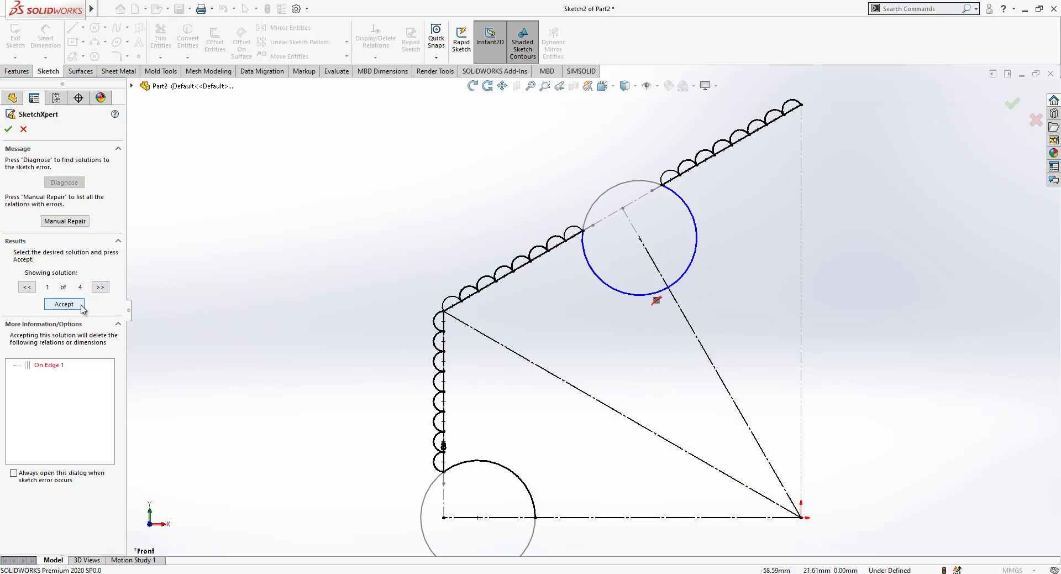
{"action": "left_click", "coordinate": [64, 306]}
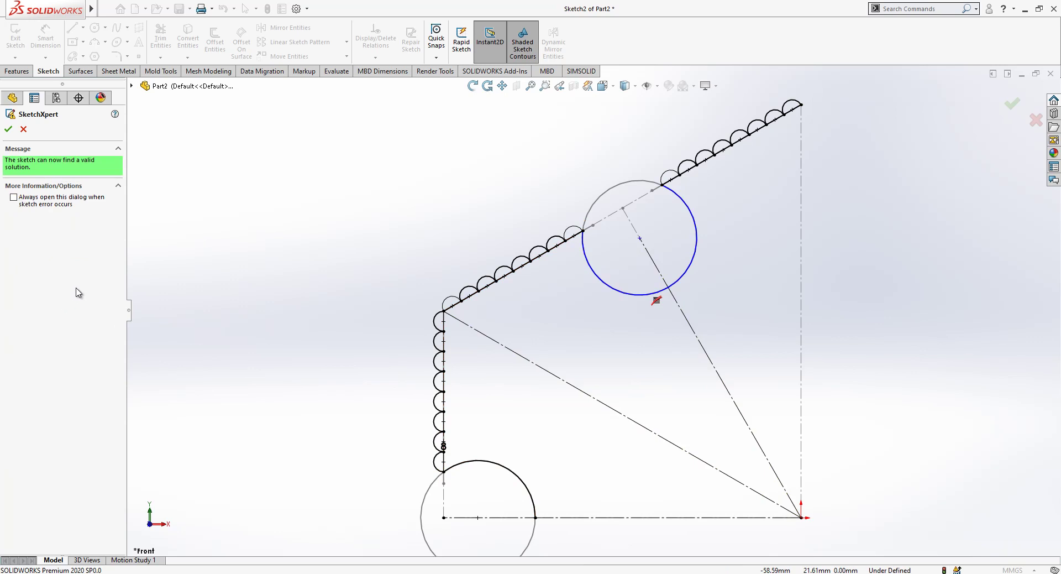
{"action": "left_click", "coordinate": [8, 131]}
Step: Try to make the upper circle's centre coincident with the first sketch's short line through it
{"action": "left_click", "coordinate": [640, 240]}
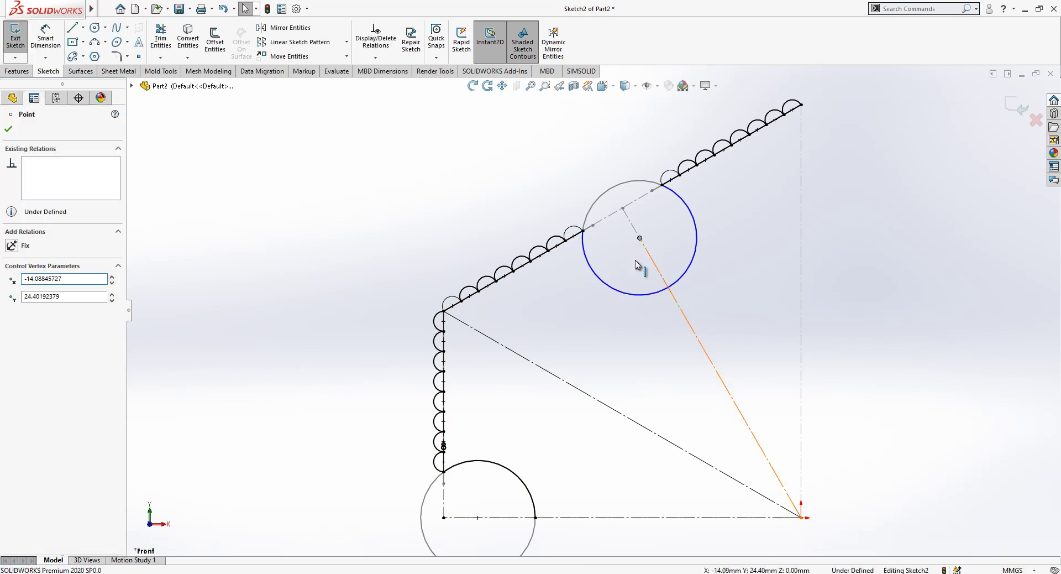
{"action": "left_click", "coordinate": [653, 261], "text": "ctrl"}
{"action": "key", "text": "Escape"}
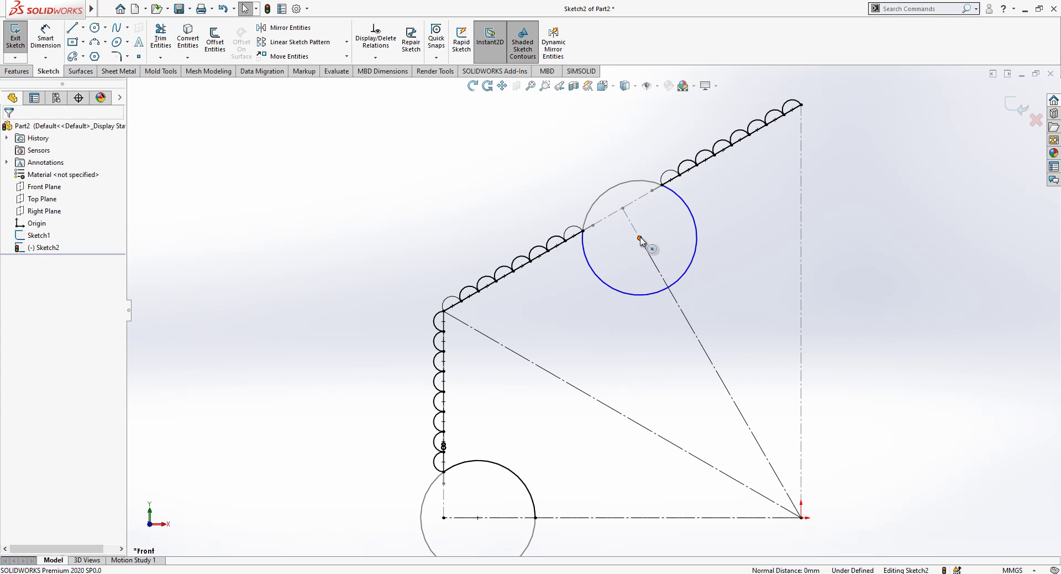
{"action": "left_click", "coordinate": [640, 239]}
{"action": "left_click", "coordinate": [633, 225], "text": "ctrl"}
{"action": "left_click", "coordinate": [16, 325]}
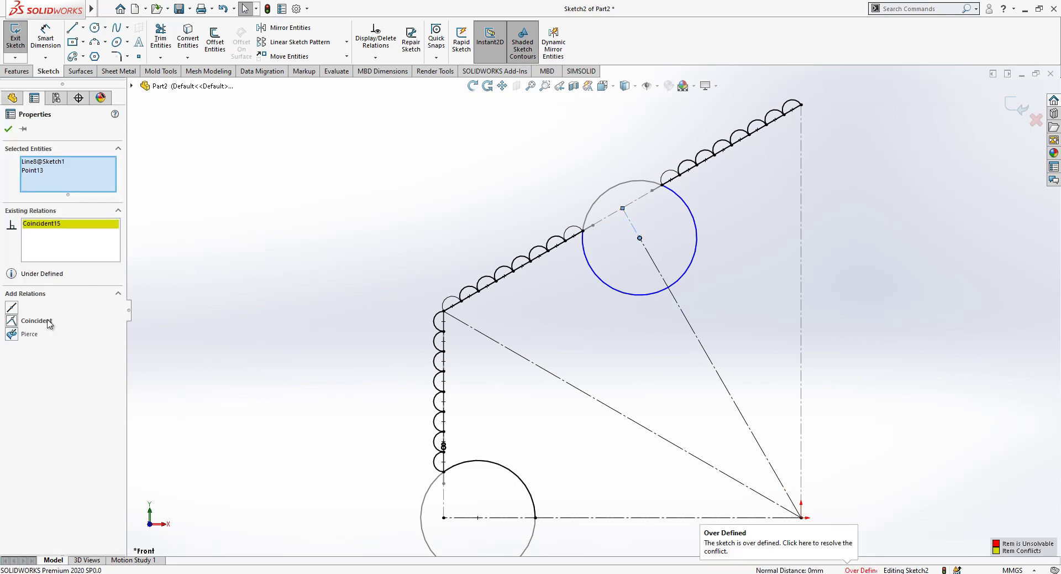
{"action": "key", "text": "ctrl+z"}
{"action": "left_click", "coordinate": [304, 243]}
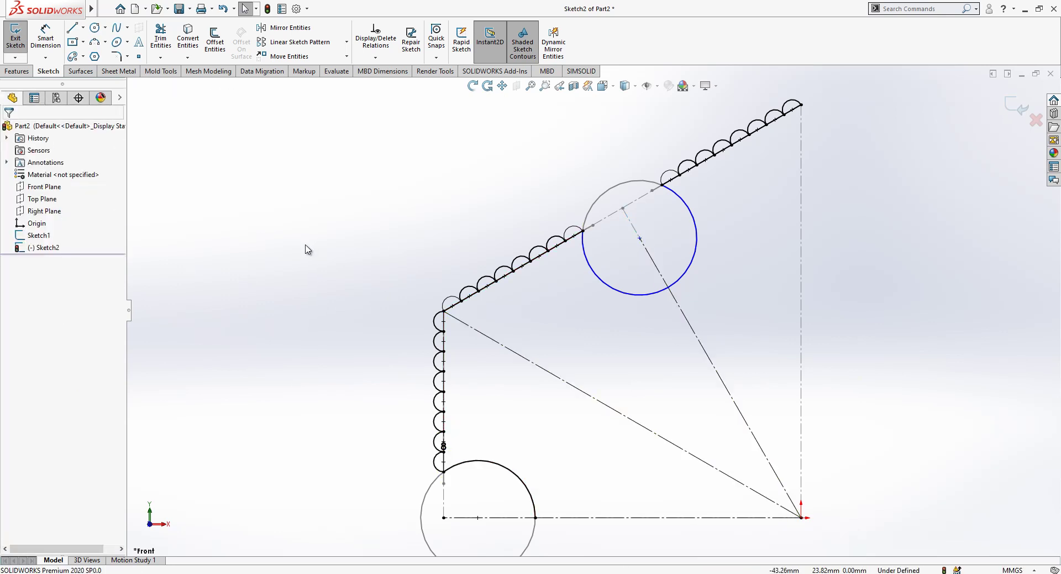
Step: Turn the two sloped lines beneath the arc chains into construction geometry and exit the sketch
{"action": "scroll", "coordinate": [306, 244], "scroll_direction": "up", "scroll_amount": 1}
{"action": "scroll", "coordinate": [809, 283], "scroll_direction": "down", "scroll_amount": 1}
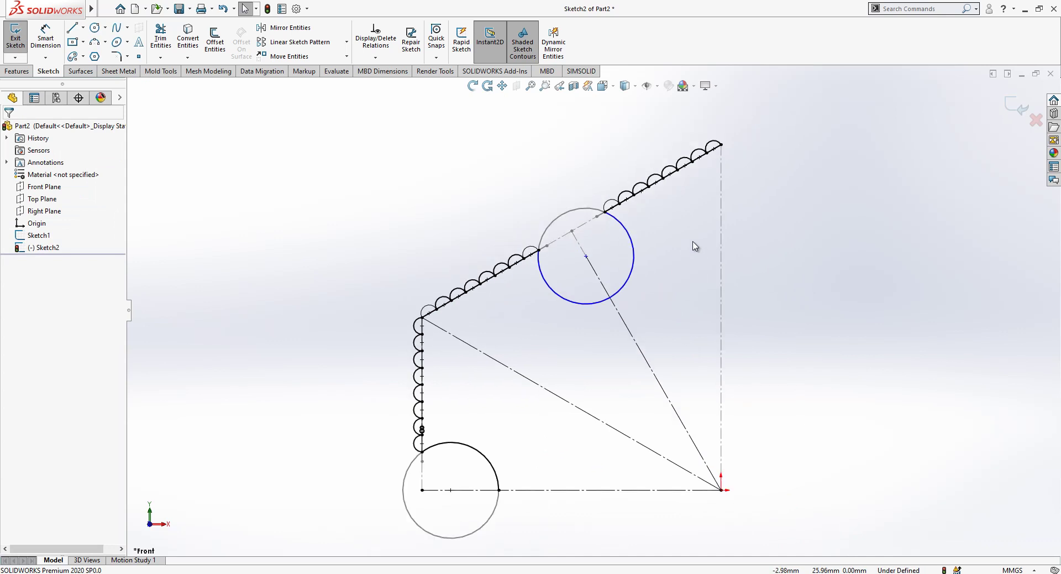
{"action": "scroll", "coordinate": [694, 241], "scroll_direction": "up", "scroll_amount": 1}
{"action": "scroll", "coordinate": [642, 214], "scroll_direction": "down", "scroll_amount": 2}
{"action": "left_click", "coordinate": [614, 211]}
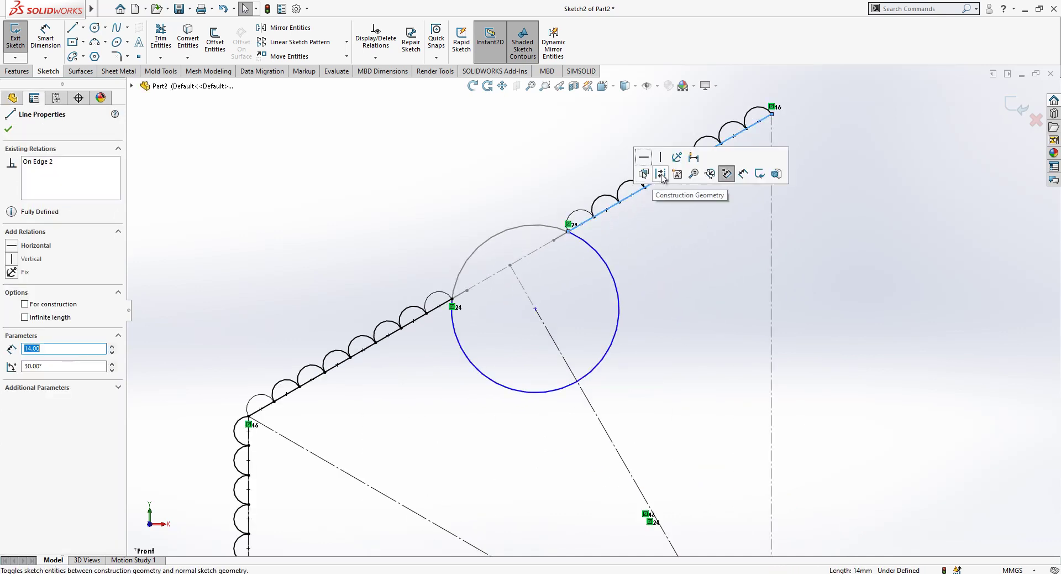
{"action": "key", "text": "Escape"}
{"action": "left_click", "coordinate": [445, 307]}
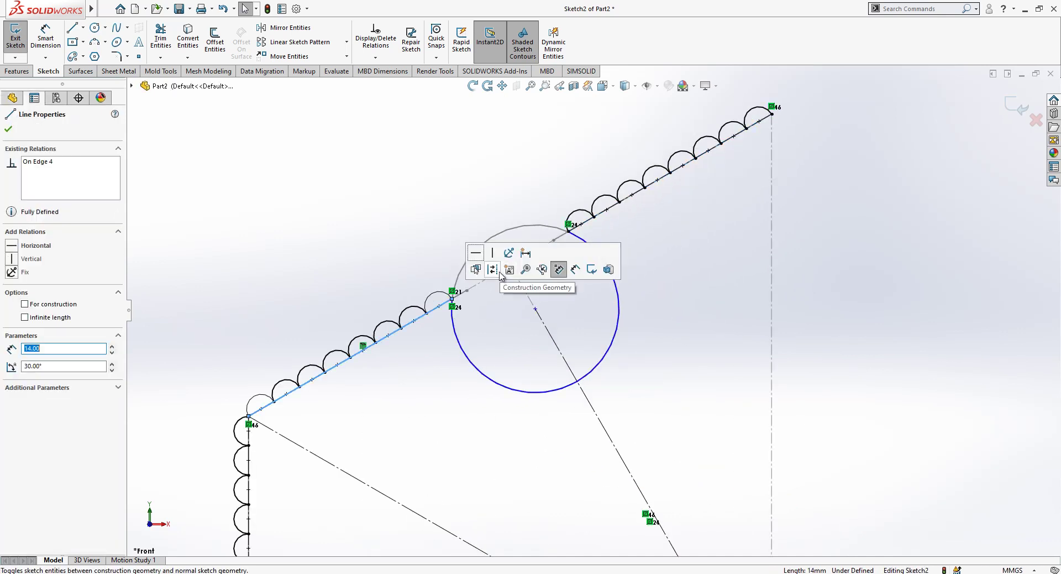
{"action": "key", "text": "Escape"}
{"action": "scroll", "coordinate": [605, 324], "scroll_direction": "up", "scroll_amount": 1}
{"action": "scroll", "coordinate": [605, 324], "scroll_direction": "up", "scroll_amount": 1}
{"action": "scroll", "coordinate": [597, 420], "scroll_direction": "up", "scroll_amount": 2}
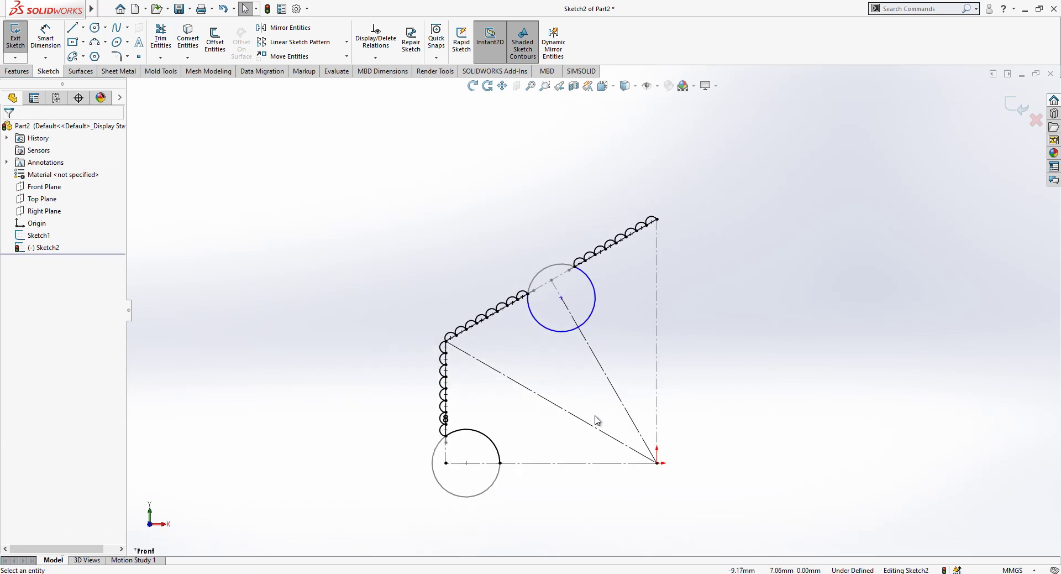
{"action": "scroll", "coordinate": [591, 426], "scroll_direction": "down", "scroll_amount": 2}
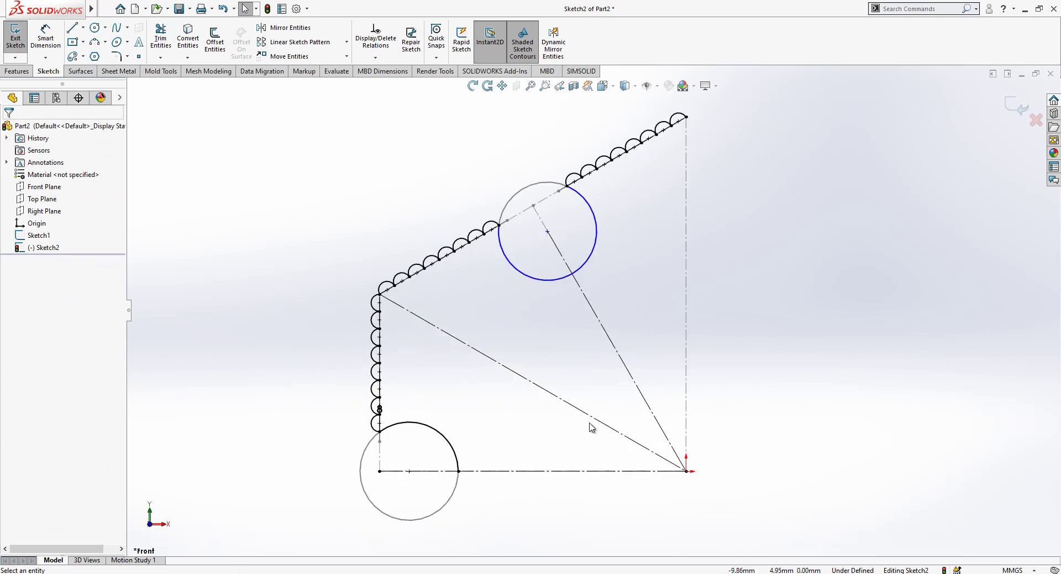
{"action": "left_click", "coordinate": [1003, 109]}
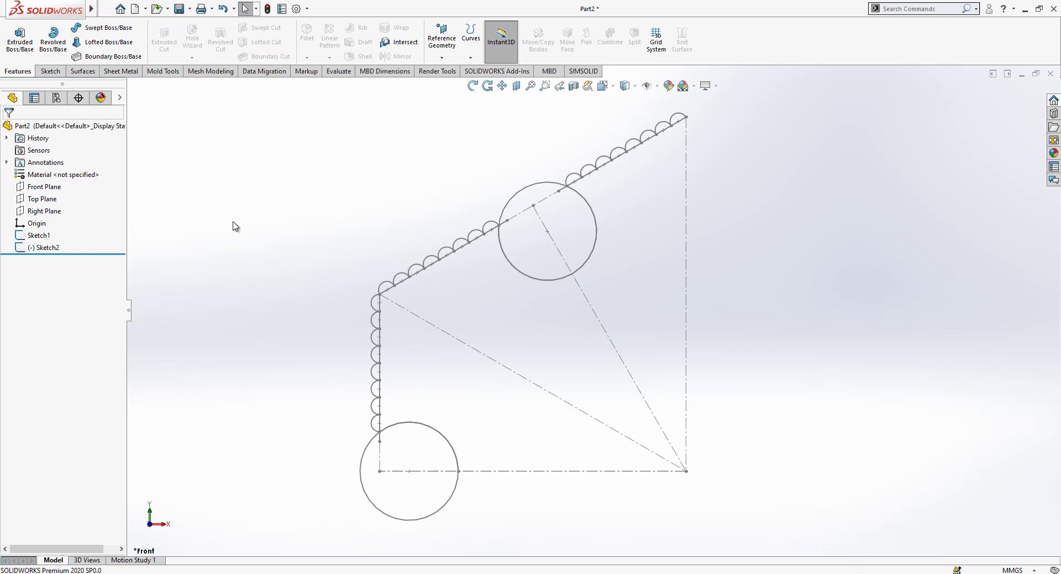
{"action": "left_click", "coordinate": [40, 239]}
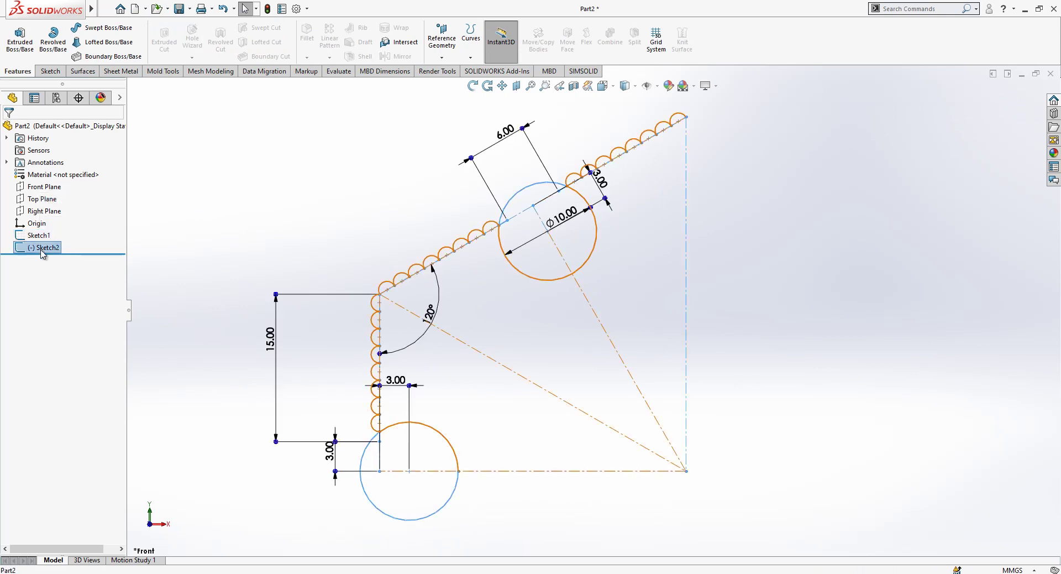
{"action": "left_click", "coordinate": [181, 260]}
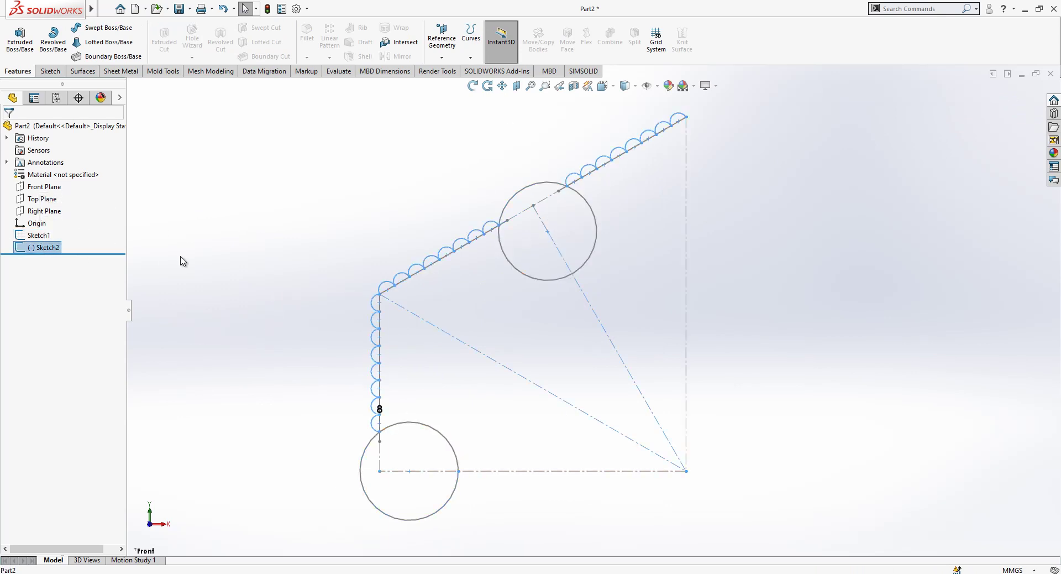
{"action": "left_click", "coordinate": [38, 240]}
{"action": "left_click", "coordinate": [258, 282]}
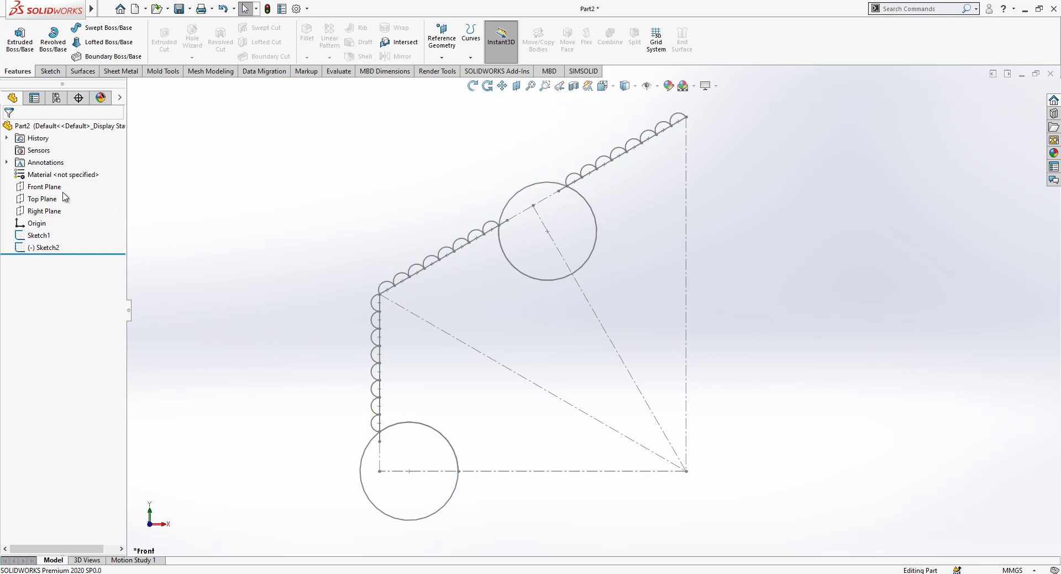
Step: Start a new sketch on the Front Plane and convert all entities of Sketch2 into it
{"action": "left_click", "coordinate": [44, 186]}
{"action": "left_click", "coordinate": [62, 172]}
{"action": "left_click", "coordinate": [48, 248]}
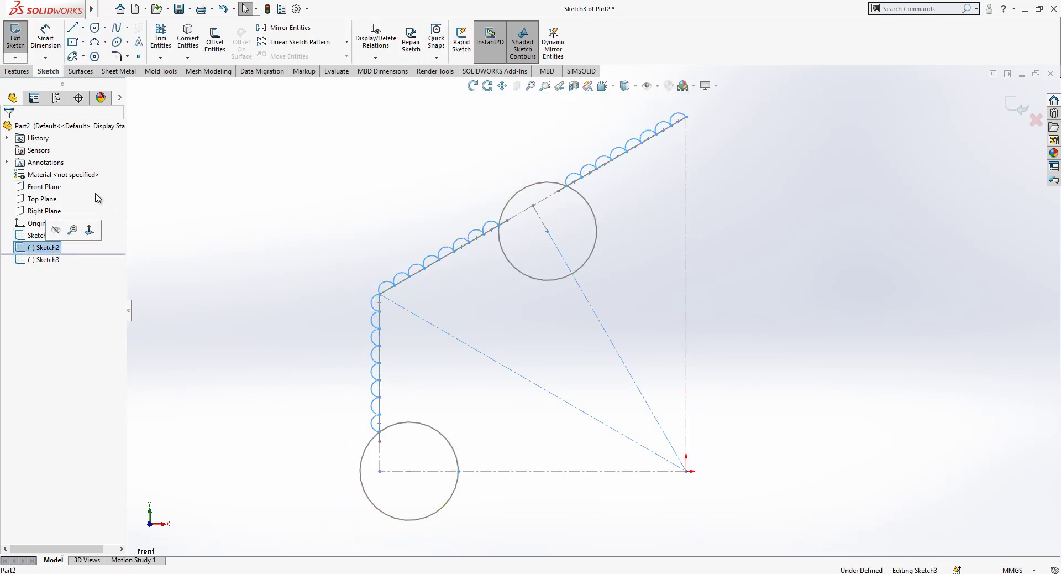
{"action": "left_click", "coordinate": [191, 49]}
{"action": "scroll", "coordinate": [540, 220], "scroll_direction": "up", "scroll_amount": 2}
{"action": "scroll", "coordinate": [547, 205], "scroll_direction": "down", "scroll_amount": 2}
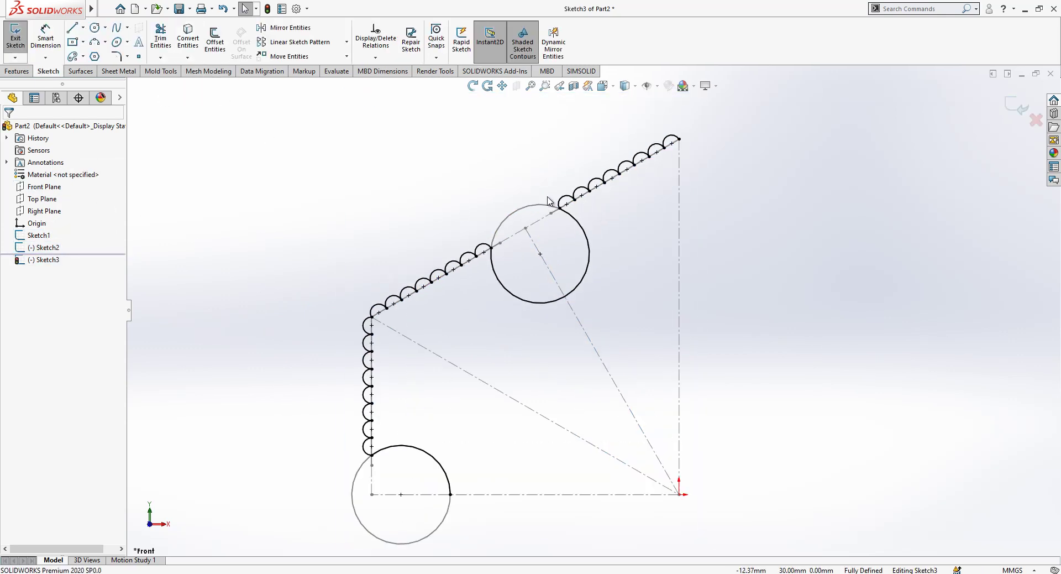
Step: Add 0.25 mm sketch fillets to the corners between the small arcs along the whole profile
{"action": "left_click", "coordinate": [119, 56]}
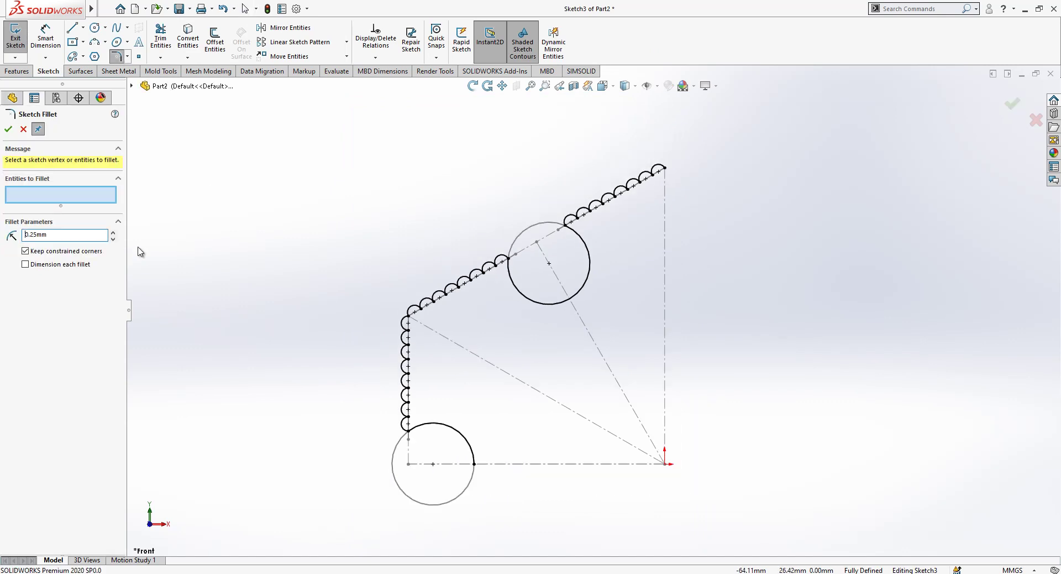
{"action": "mouse_move", "coordinate": [766, 133]}
{"action": "left_mouse_down"}
{"action": "mouse_move", "coordinate": [372, 434]}
{"action": "mouse_move", "coordinate": [310, 503]}
{"action": "left_mouse_up"}
{"action": "scroll", "coordinate": [558, 243], "scroll_direction": "down", "scroll_amount": 3}
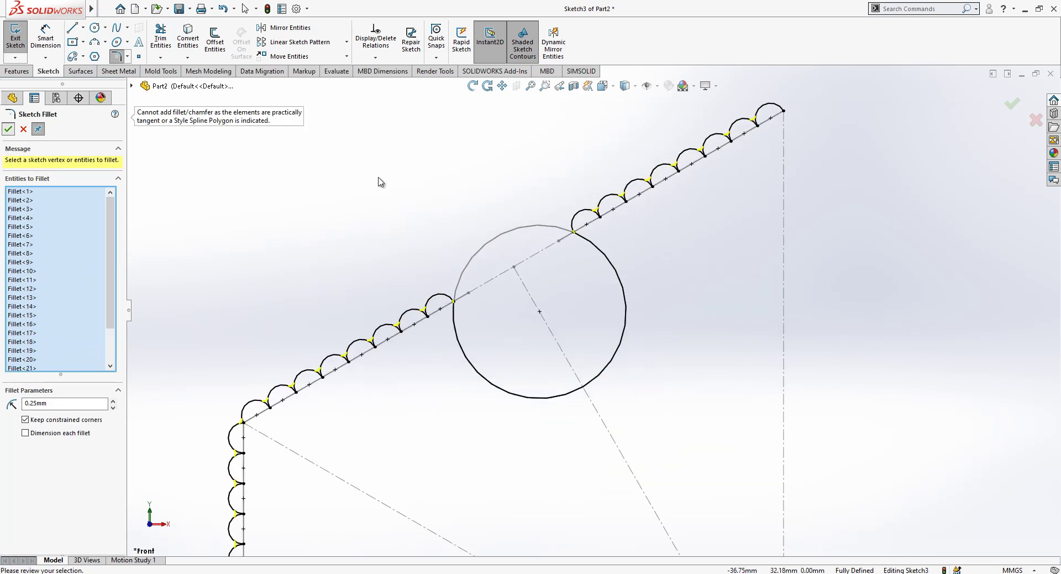
{"action": "key", "text": "Return"}
Step: Draw lines from the lower arc's end to the origin and up to the arc chain's end, making the horizontal one construction geometry
{"action": "scroll", "coordinate": [440, 230], "scroll_direction": "up", "scroll_amount": 5}
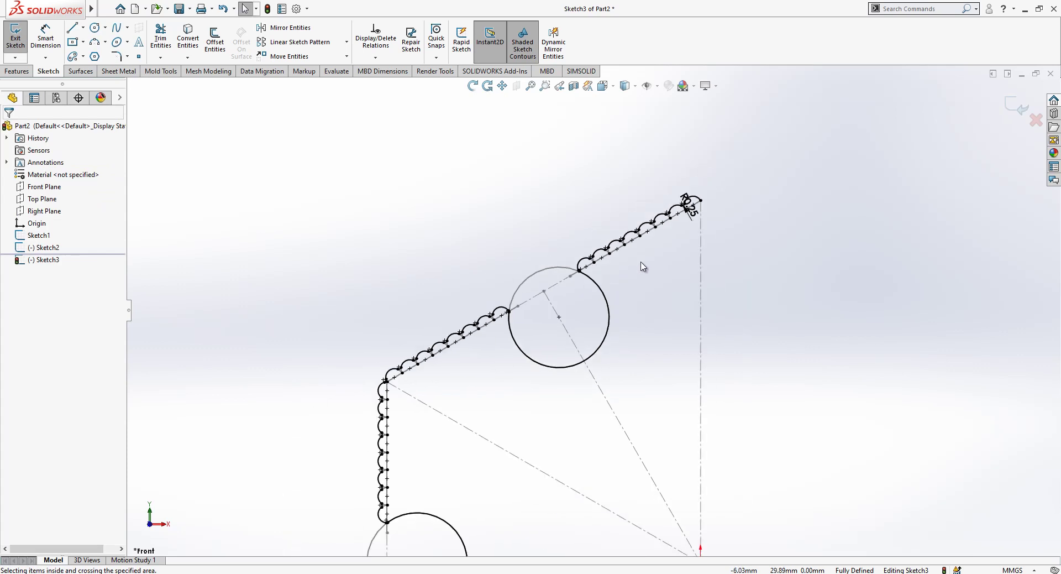
{"action": "scroll", "coordinate": [680, 396], "scroll_direction": "up", "scroll_amount": 1}
{"action": "scroll", "coordinate": [566, 465], "scroll_direction": "up", "scroll_amount": 1}
{"action": "scroll", "coordinate": [713, 426], "scroll_direction": "up", "scroll_amount": 1}
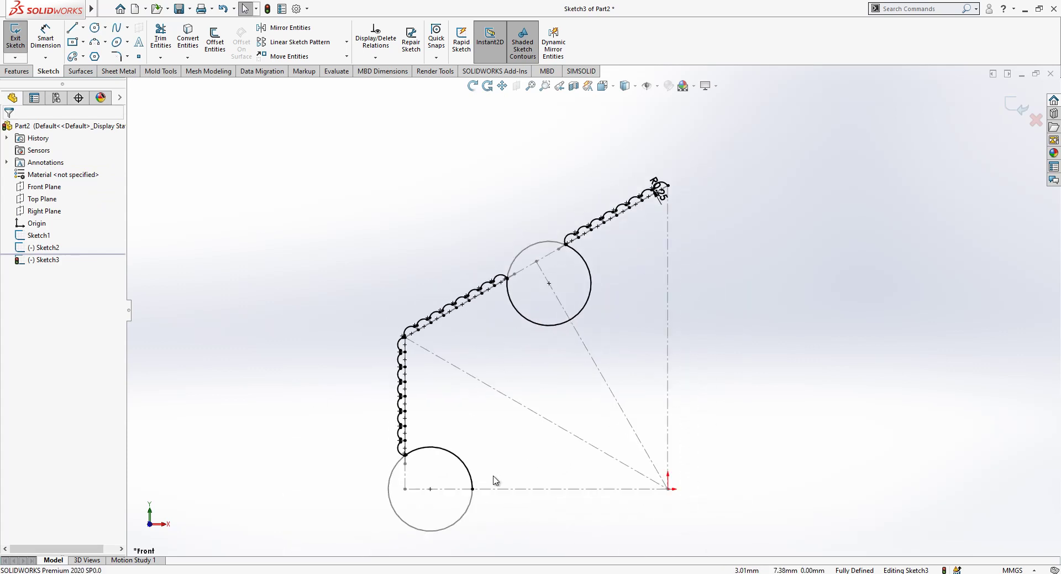
{"action": "key", "text": "l"}
{"action": "left_click", "coordinate": [472, 488]}
{"action": "left_click", "coordinate": [669, 489]}
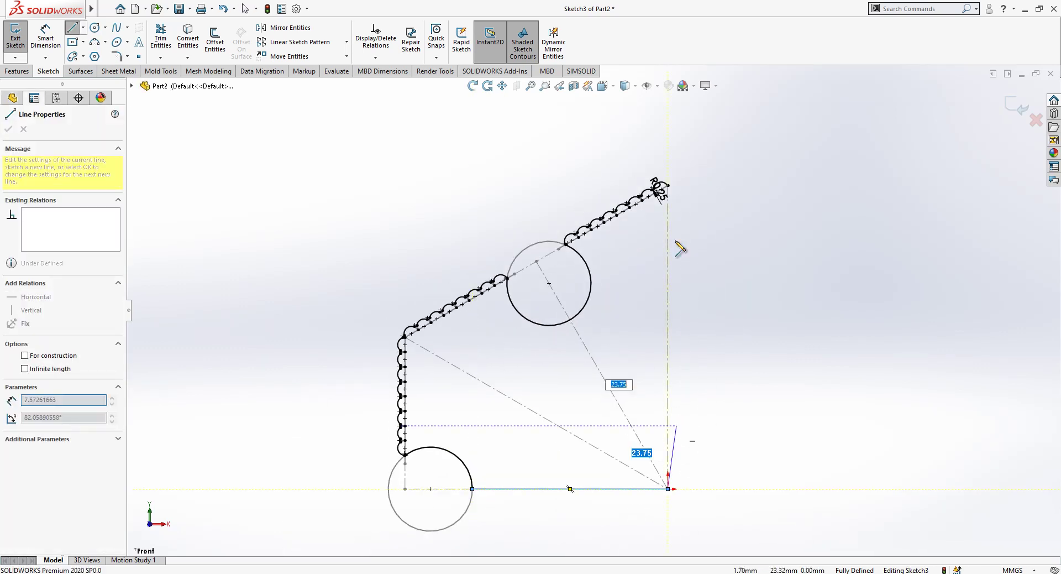
{"action": "left_click", "coordinate": [668, 184]}
{"action": "key", "text": "Escape"}
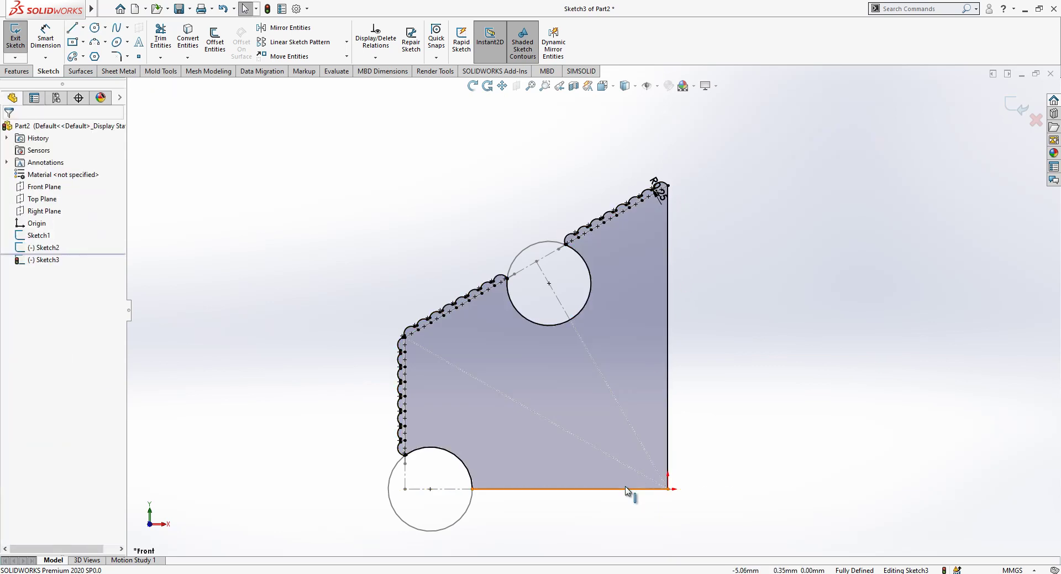
{"action": "left_click", "coordinate": [639, 489]}
{"action": "left_click", "coordinate": [673, 453]}
Step: Mirror the profile's chain of arcs, without its long vertical line, about the horizontal construction line through the origin, keeping the original
{"action": "scroll", "coordinate": [538, 405], "scroll_direction": "up", "scroll_amount": 2}
{"action": "scroll", "coordinate": [574, 417], "scroll_direction": "down", "scroll_amount": 1}
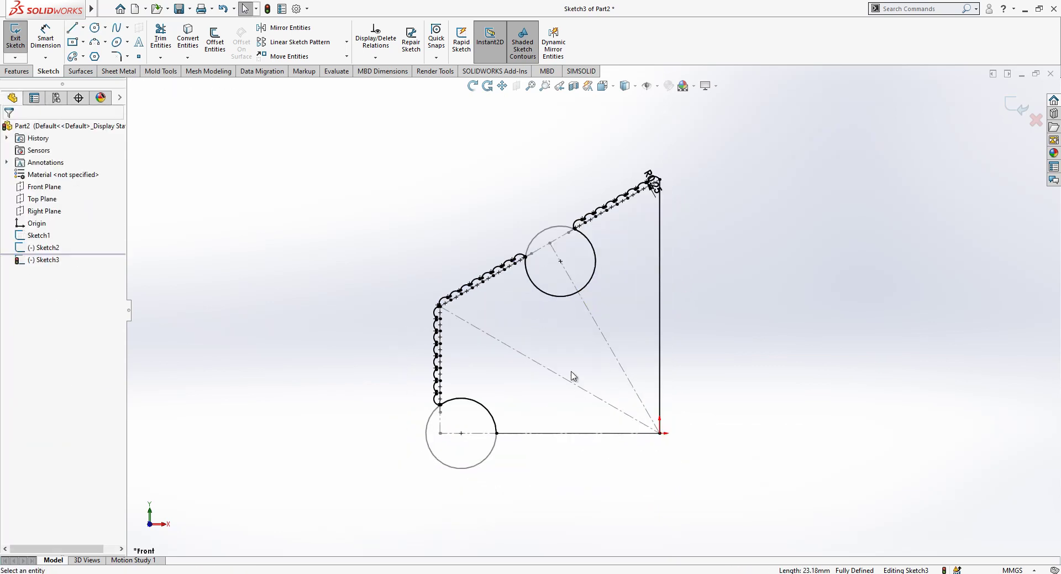
{"action": "left_click", "coordinate": [485, 409]}
{"action": "right_click", "coordinate": [493, 415]}
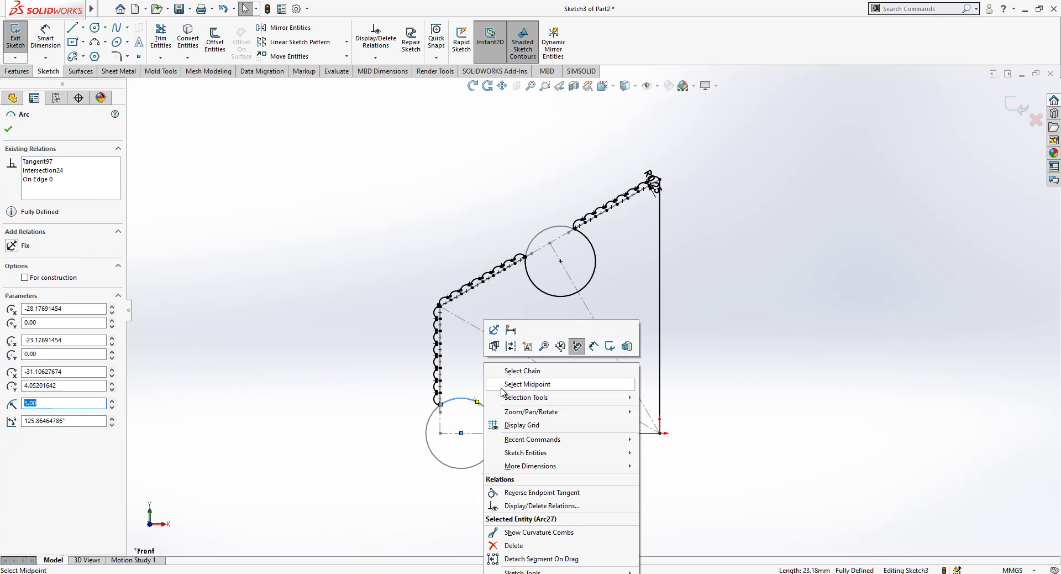
{"action": "left_click", "coordinate": [517, 377]}
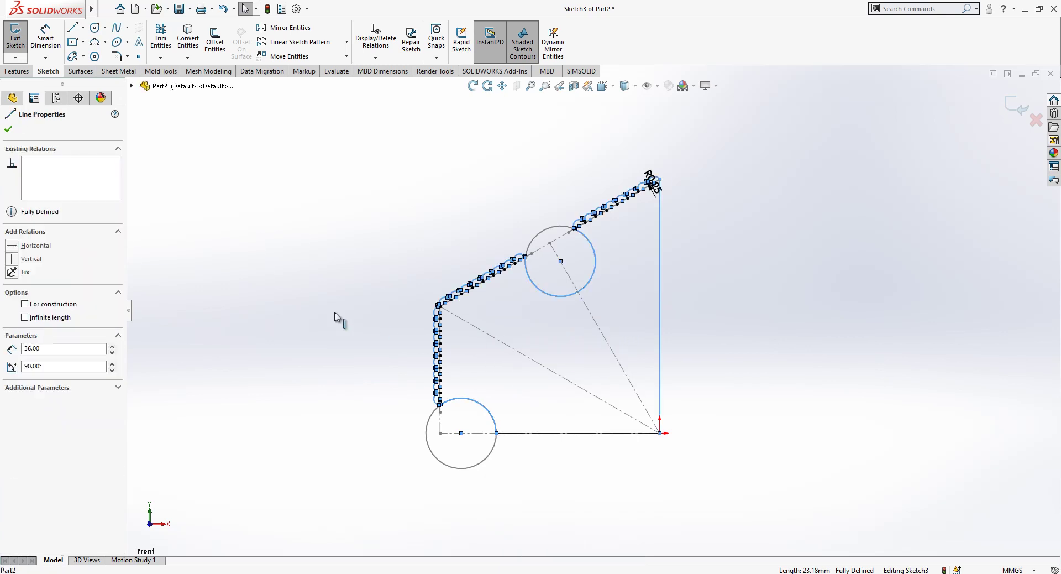
{"action": "left_click", "coordinate": [661, 276], "text": "ctrl"}
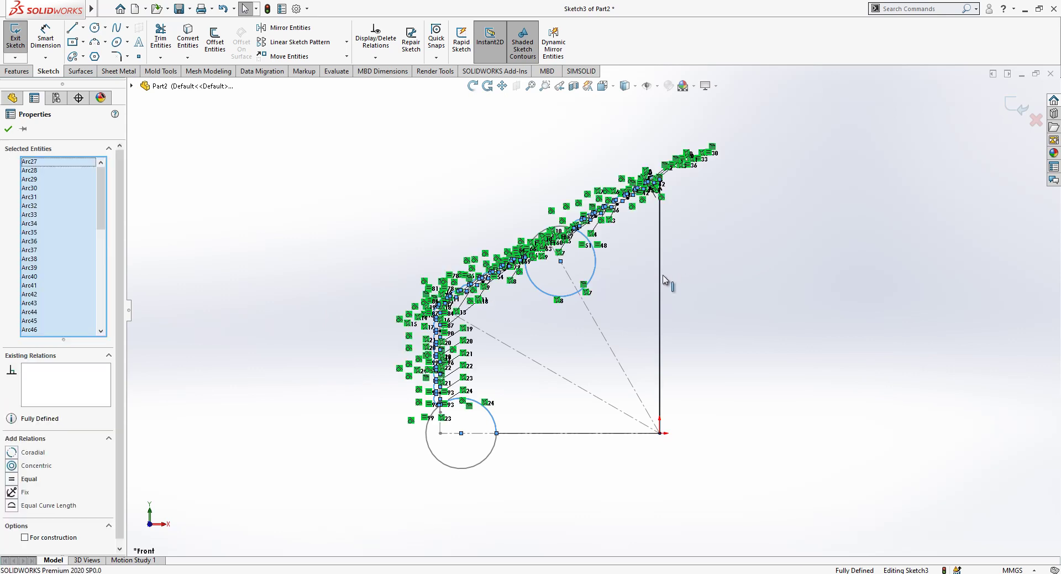
{"action": "left_click", "coordinate": [277, 28]}
{"action": "left_click", "coordinate": [71, 435]}
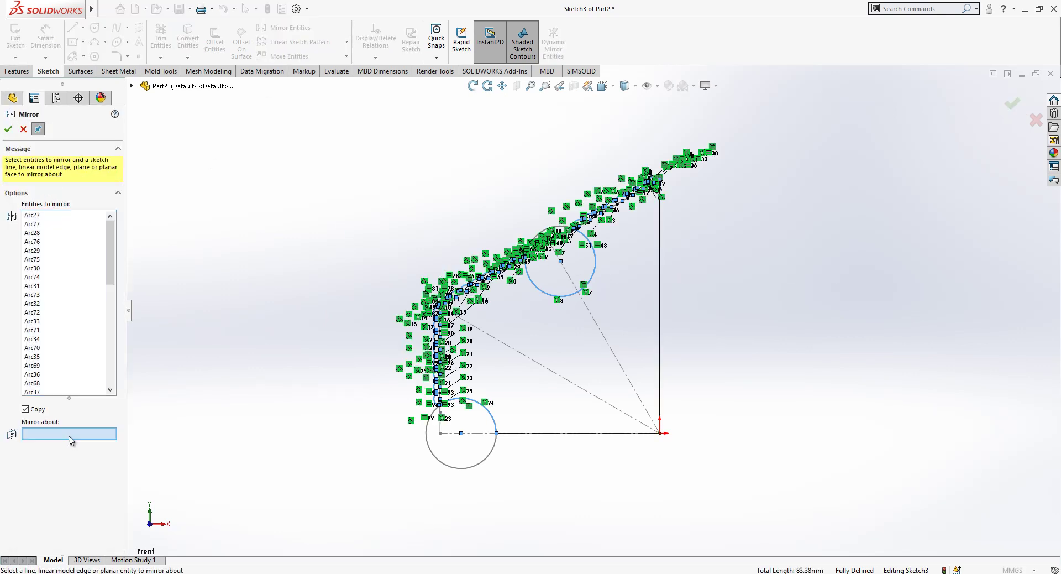
{"action": "left_click", "coordinate": [622, 433]}
{"action": "scroll", "coordinate": [590, 382], "scroll_direction": "up", "scroll_amount": 3}
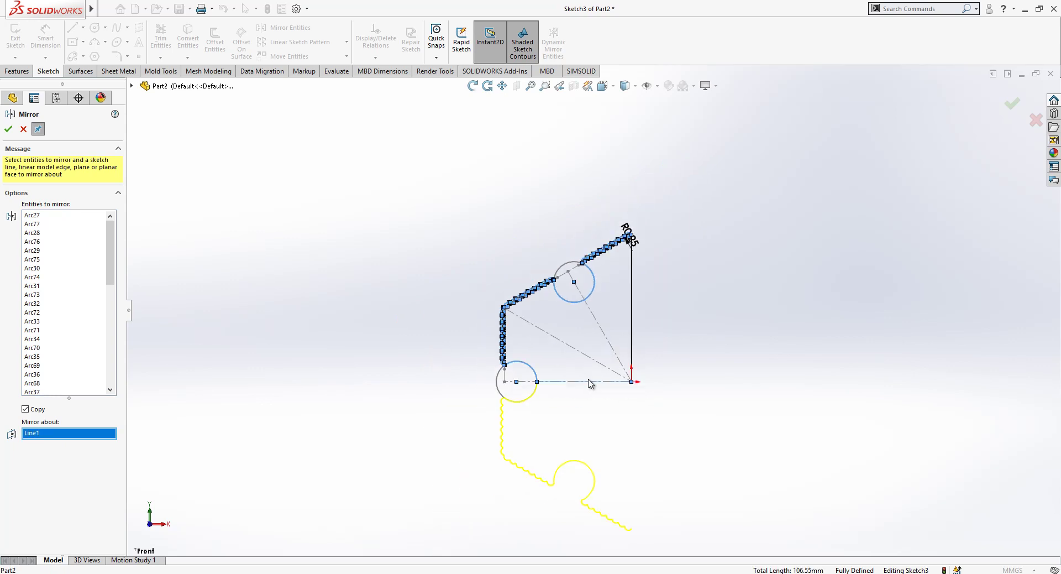
{"action": "scroll", "coordinate": [589, 380], "scroll_direction": "up", "scroll_amount": 3}
{"action": "scroll", "coordinate": [637, 403], "scroll_direction": "down", "scroll_amount": 4}
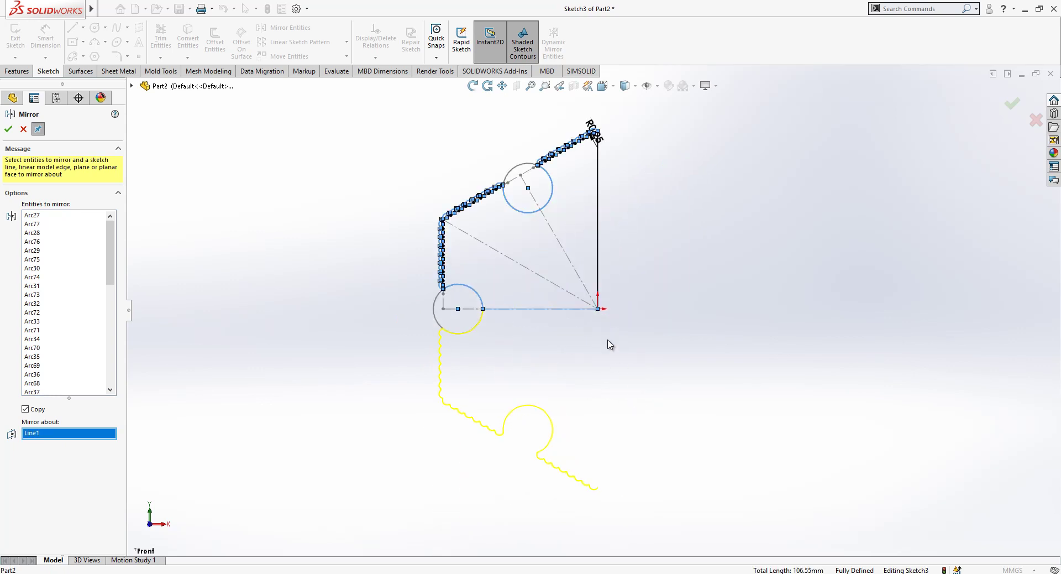
{"action": "key", "text": "Return"}
{"action": "key", "text": "Escape"}
Step: Close the mirrored profile with a vertical line from the origin down to its lowest end and exit the sketch
{"action": "right_click_drag", "start_coordinate": [725, 266], "coordinate": [515, 266]}
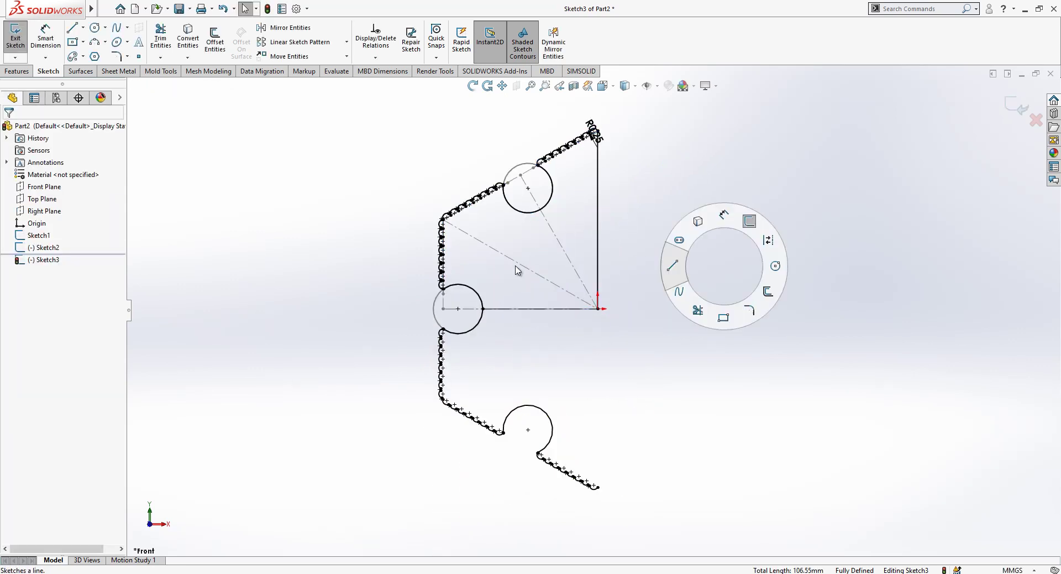
{"action": "left_click", "coordinate": [597, 309]}
{"action": "left_click", "coordinate": [598, 486]}
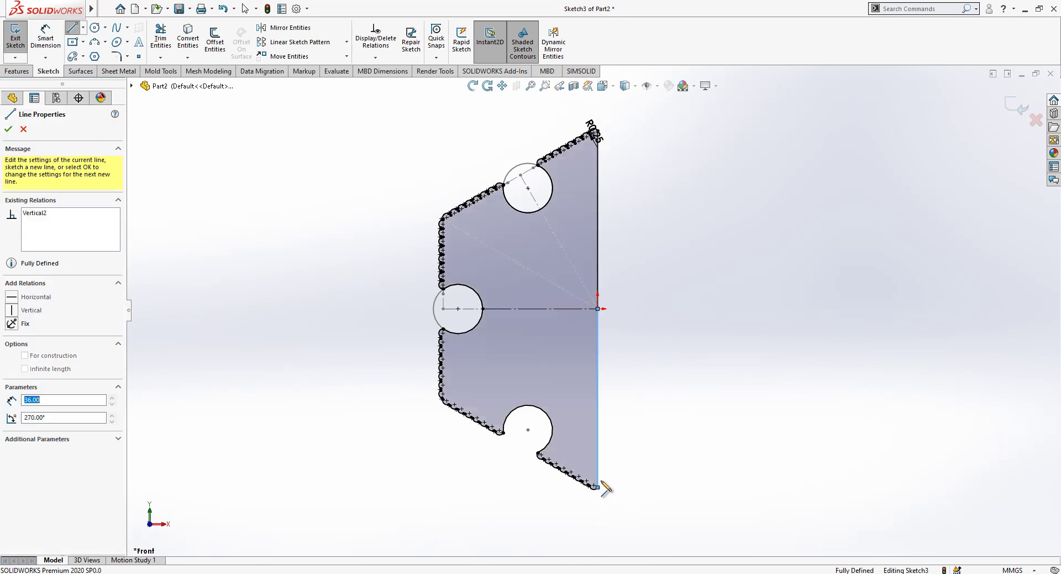
{"action": "key", "text": "Escape"}
{"action": "scroll", "coordinate": [641, 282], "scroll_direction": "up", "scroll_amount": 2}
{"action": "scroll", "coordinate": [653, 264], "scroll_direction": "down", "scroll_amount": 2}
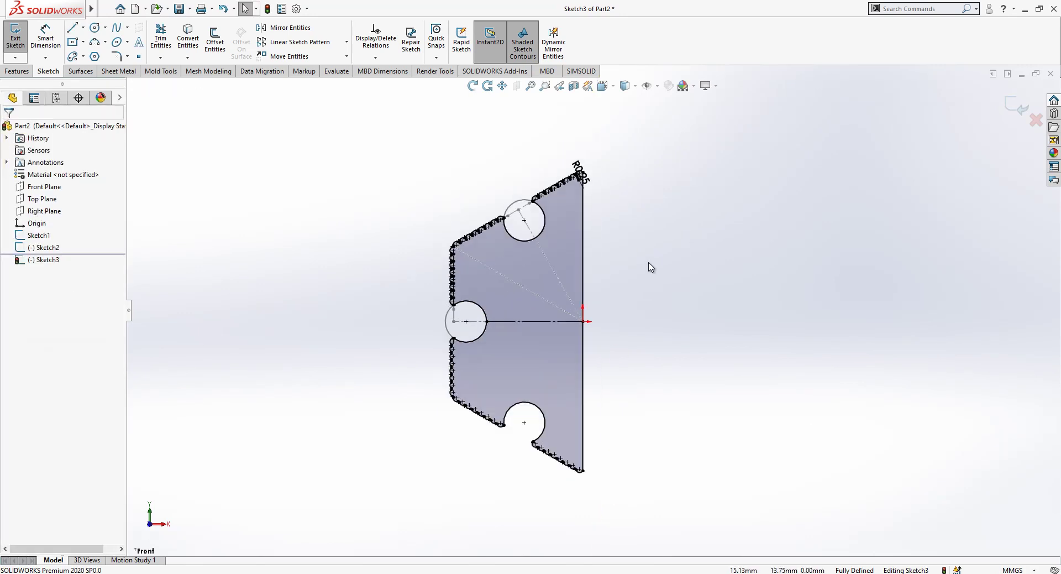
{"action": "left_click", "coordinate": [1017, 105]}
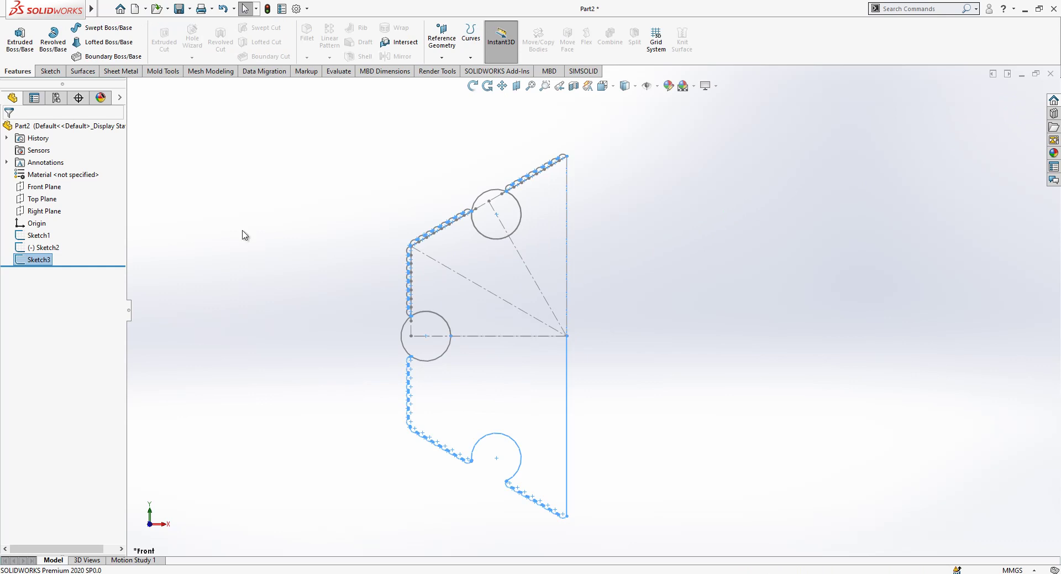
Step: Hide Sketch1 and Sketch2
{"action": "left_click", "coordinate": [44, 238]}
{"action": "left_click", "coordinate": [54, 224]}
{"action": "left_click", "coordinate": [44, 249]}
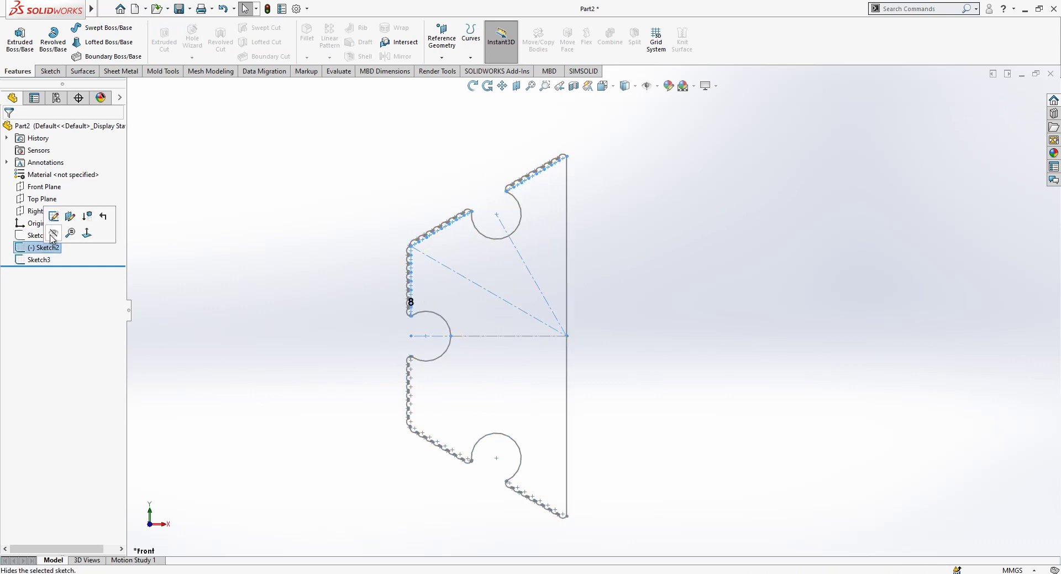
{"action": "left_click", "coordinate": [55, 235]}
Step: Revolve Sketch3 by 180° about its long vertical line, using the Mid Plane direction
{"action": "left_click", "coordinate": [66, 260]}
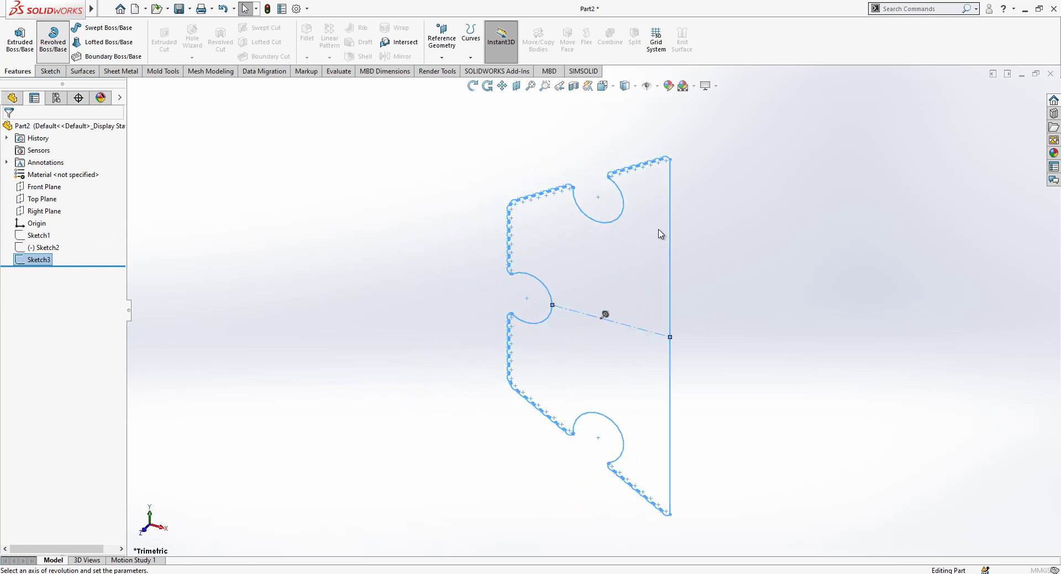
{"action": "left_click", "coordinate": [670, 232]}
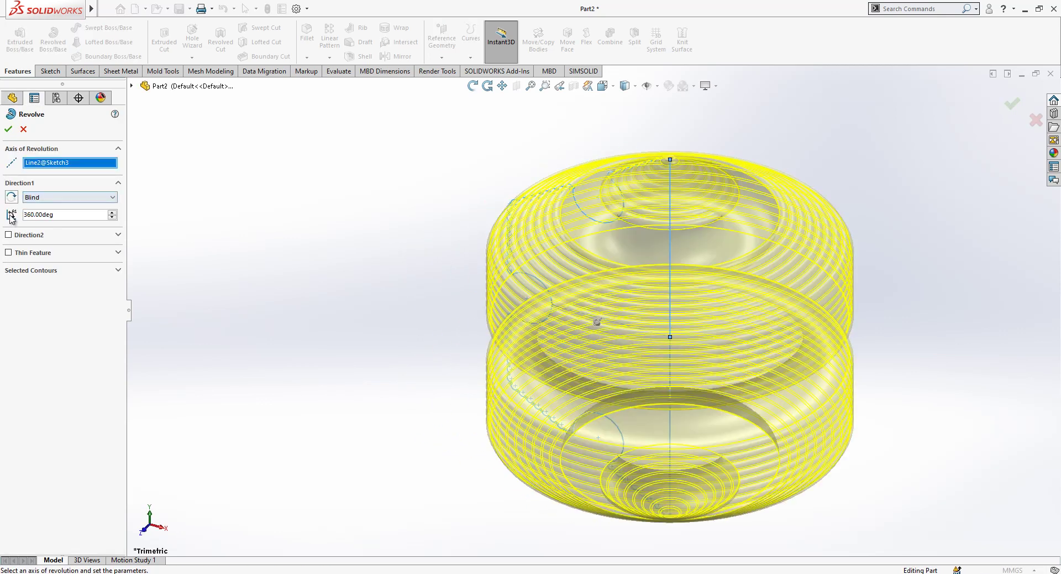
{"action": "left_click", "coordinate": [34, 198]}
{"action": "left_click", "coordinate": [66, 235]}
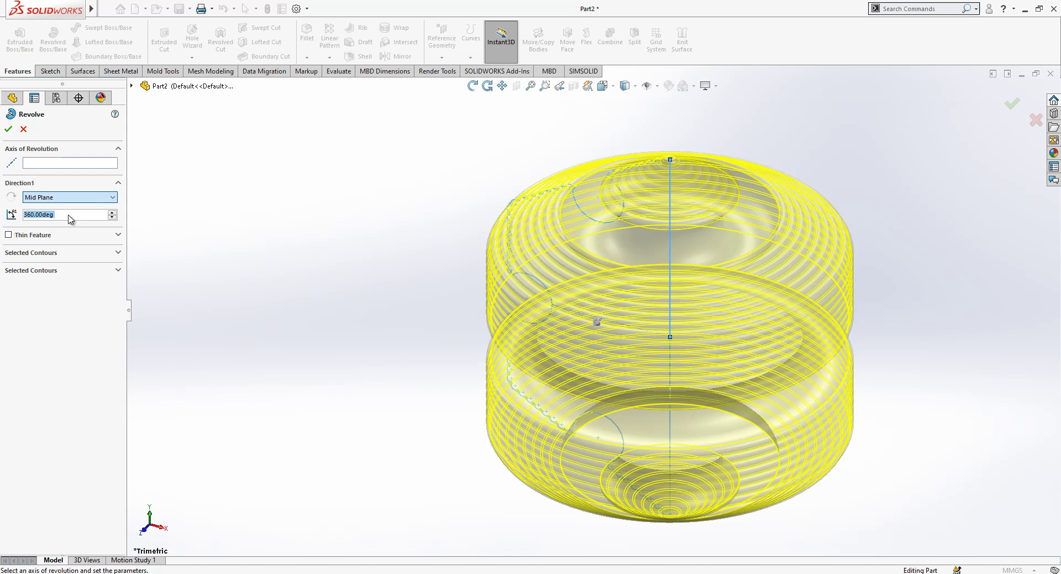
{"action": "type", "text": "180"}
{"action": "key", "text": "Return"}
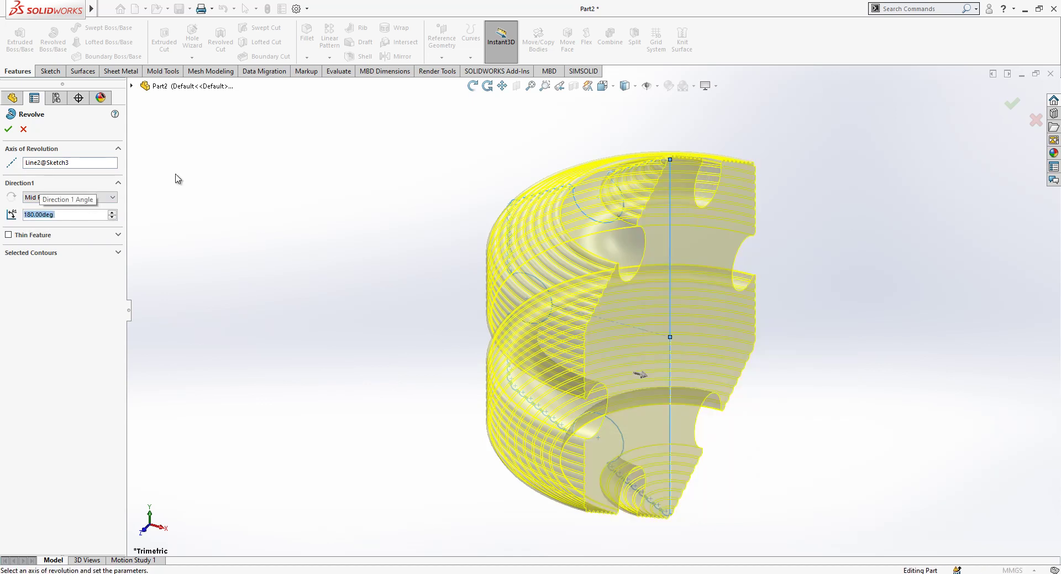
{"action": "middle_click_drag", "start_coordinate": [773, 404], "coordinate": [838, 397]}
{"action": "left_click", "coordinate": [7, 131]}
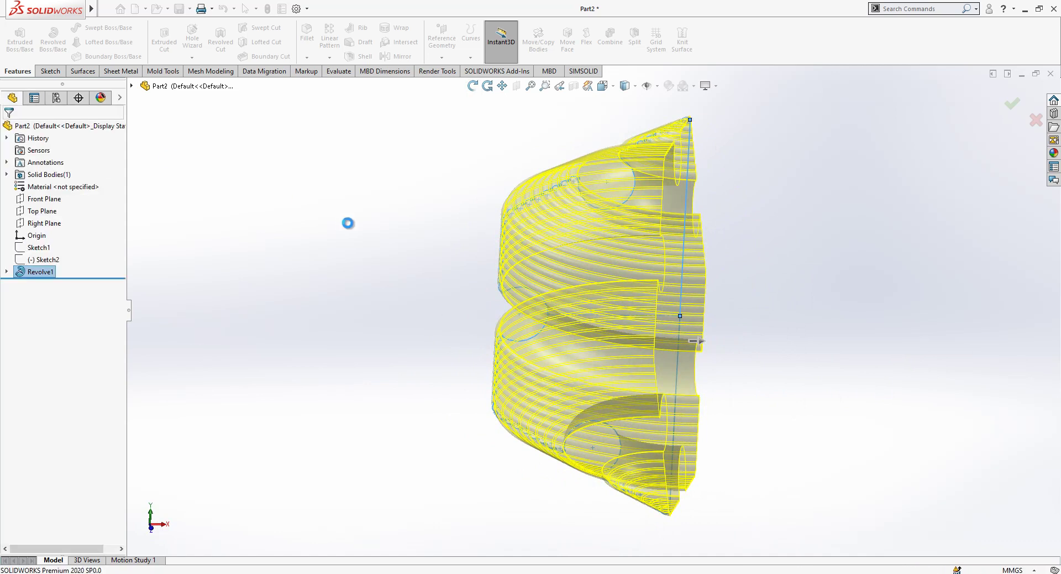
Step: Mirror the revolved body about the Right Plane with Merge solids turned off
{"action": "mouse_move", "coordinate": [429, 261]}
{"action": "middle_mouse_down"}
{"action": "mouse_move", "coordinate": [618, 330]}
{"action": "mouse_move", "coordinate": [763, 308]}
{"action": "middle_mouse_up"}
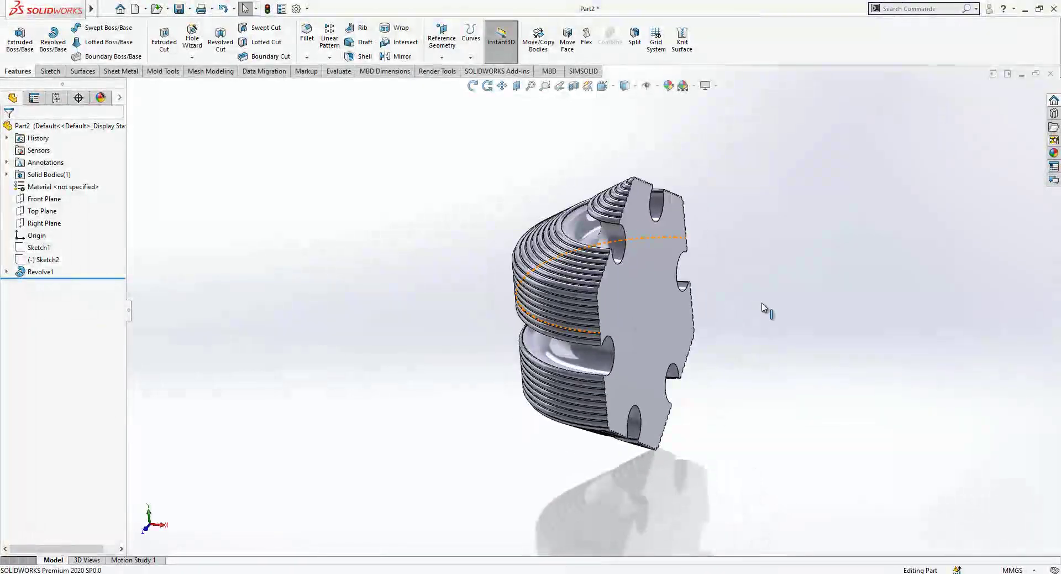
{"action": "left_click", "coordinate": [49, 227]}
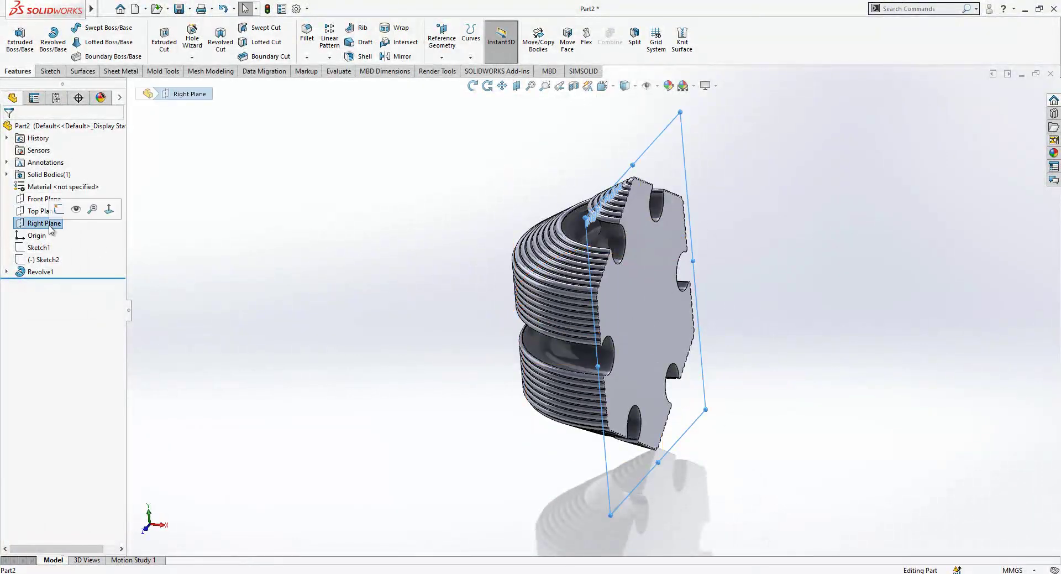
{"action": "left_click", "coordinate": [395, 56]}
{"action": "left_click", "coordinate": [556, 265]}
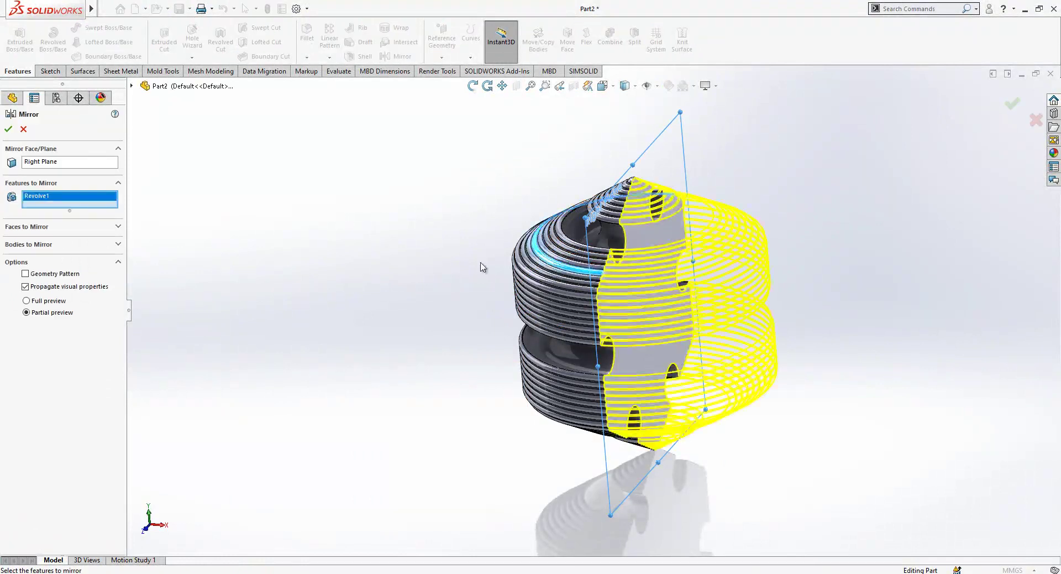
{"action": "right_click", "coordinate": [54, 204]}
{"action": "left_click", "coordinate": [77, 205]}
{"action": "left_click", "coordinate": [50, 245]}
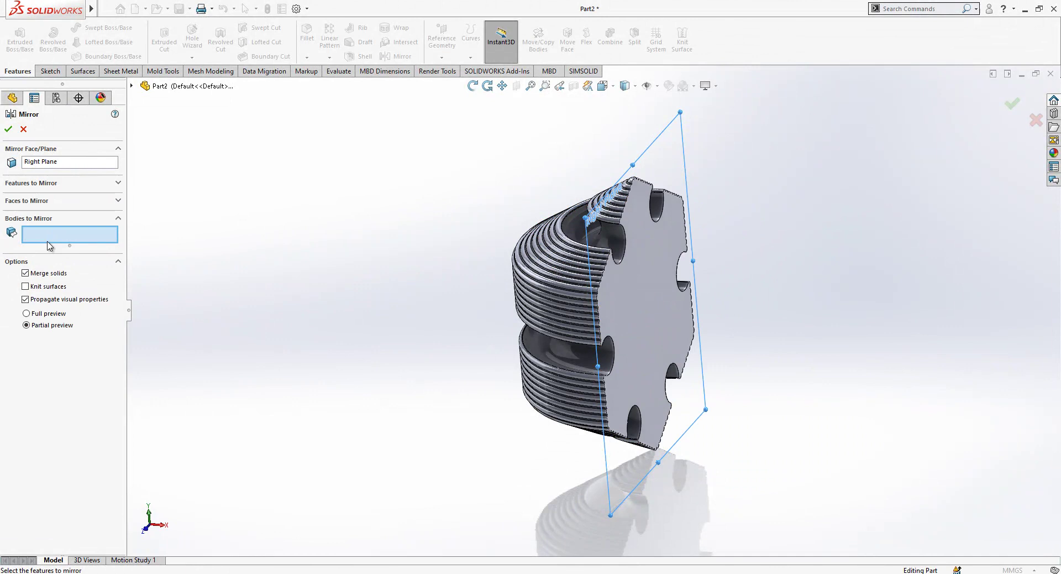
{"action": "left_click", "coordinate": [571, 239]}
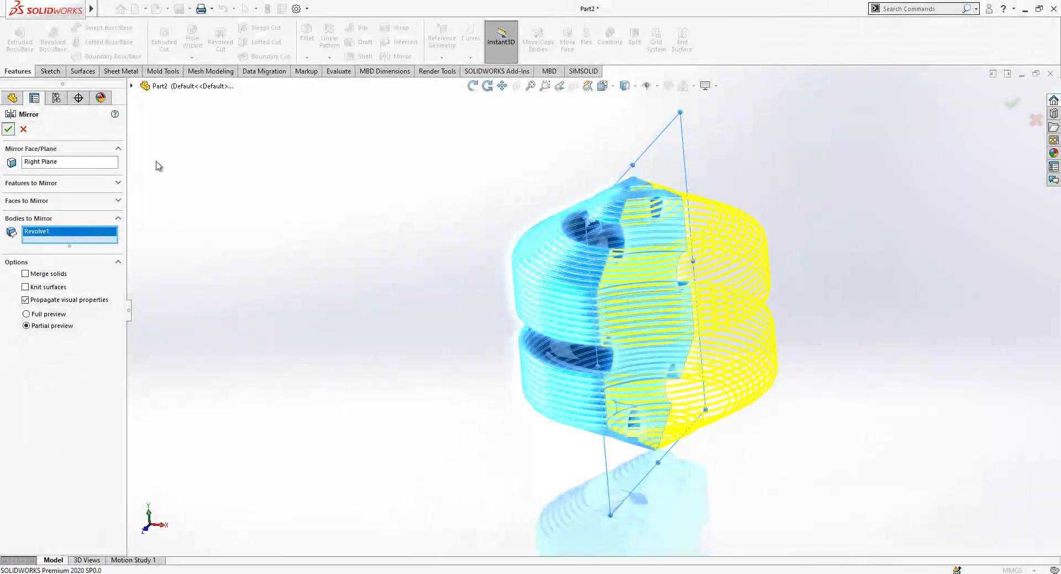
Step: Hide the solid bodies and start a new sketch on the Front Plane, viewed normal to it
{"action": "scroll", "coordinate": [675, 269], "scroll_direction": "down", "scroll_amount": 1}
{"action": "middle_click_drag", "start_coordinate": [683, 269], "coordinate": [719, 282]}
{"action": "scroll", "coordinate": [663, 281], "scroll_direction": "up", "scroll_amount": 3}
{"action": "scroll", "coordinate": [719, 282], "scroll_direction": "down", "scroll_amount": 2}
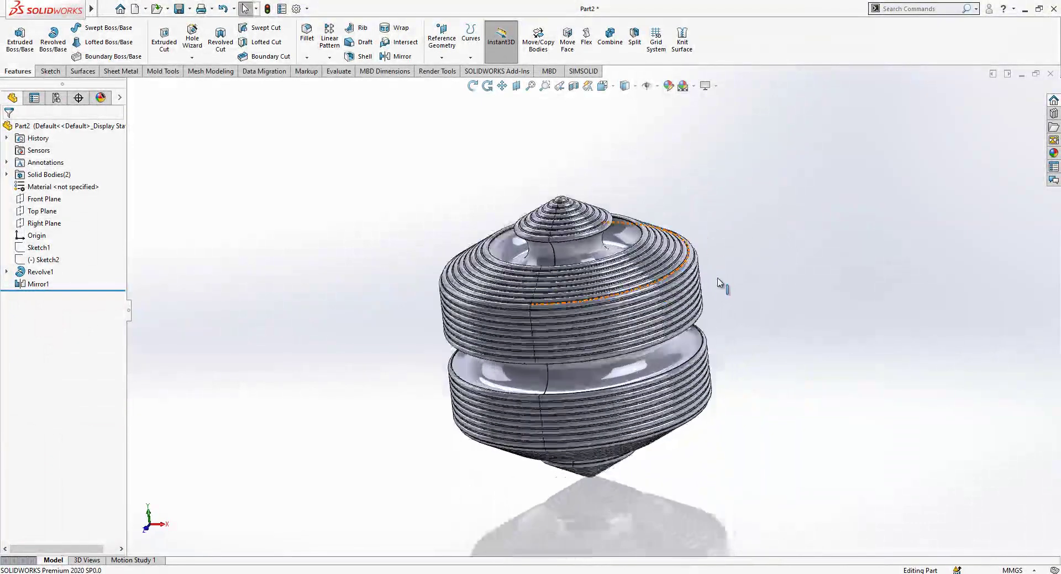
{"action": "left_click", "coordinate": [43, 198]}
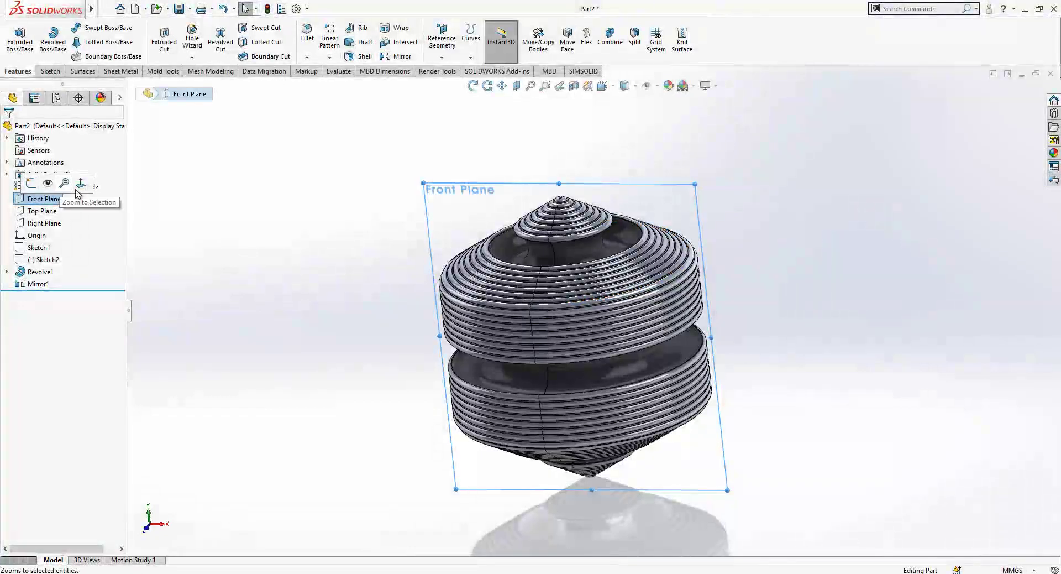
{"action": "left_click", "coordinate": [81, 183]}
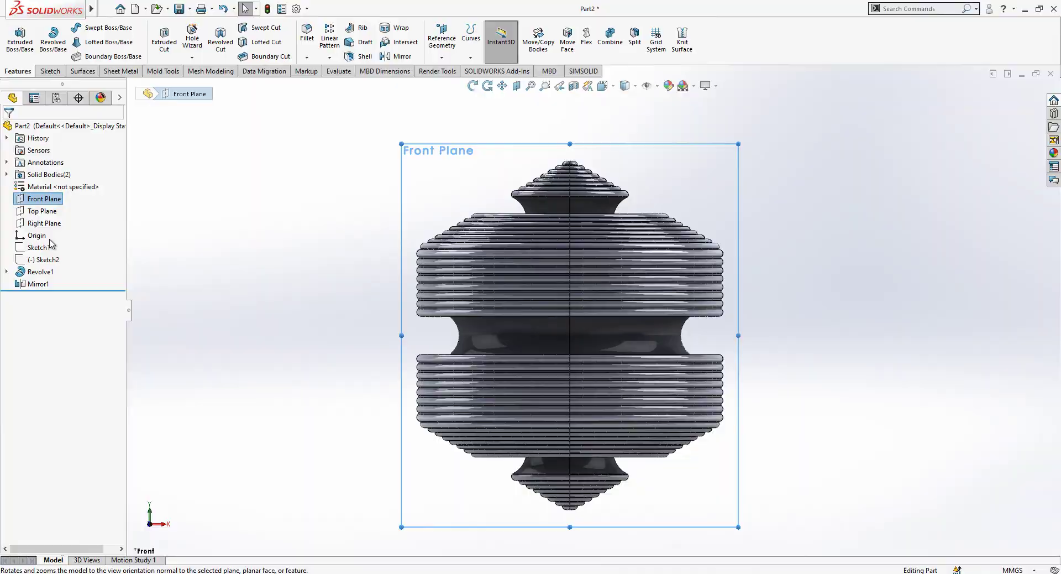
{"action": "left_click", "coordinate": [48, 174]}
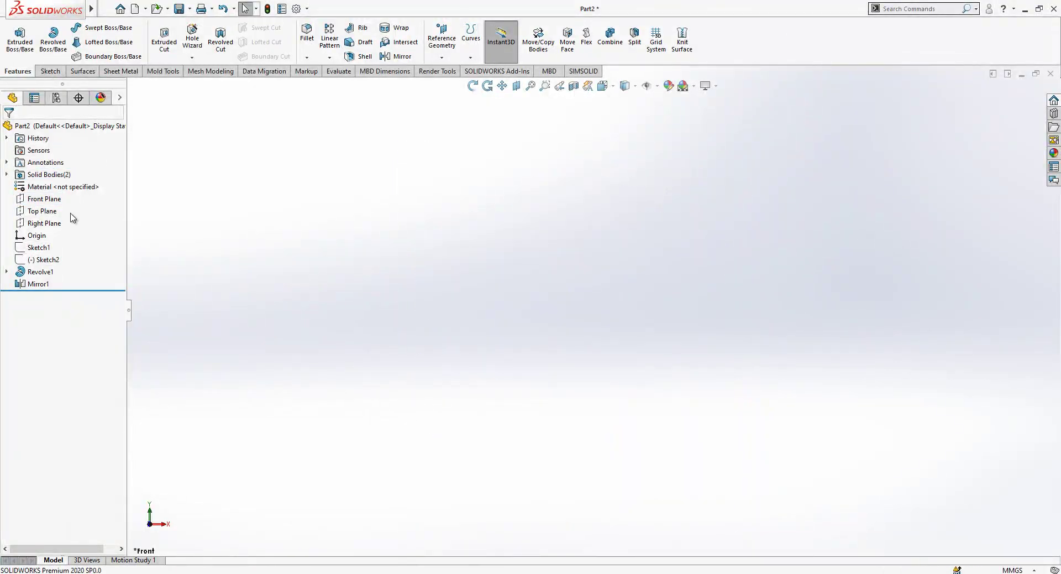
{"action": "left_click", "coordinate": [44, 198]}
{"action": "left_click", "coordinate": [54, 183]}
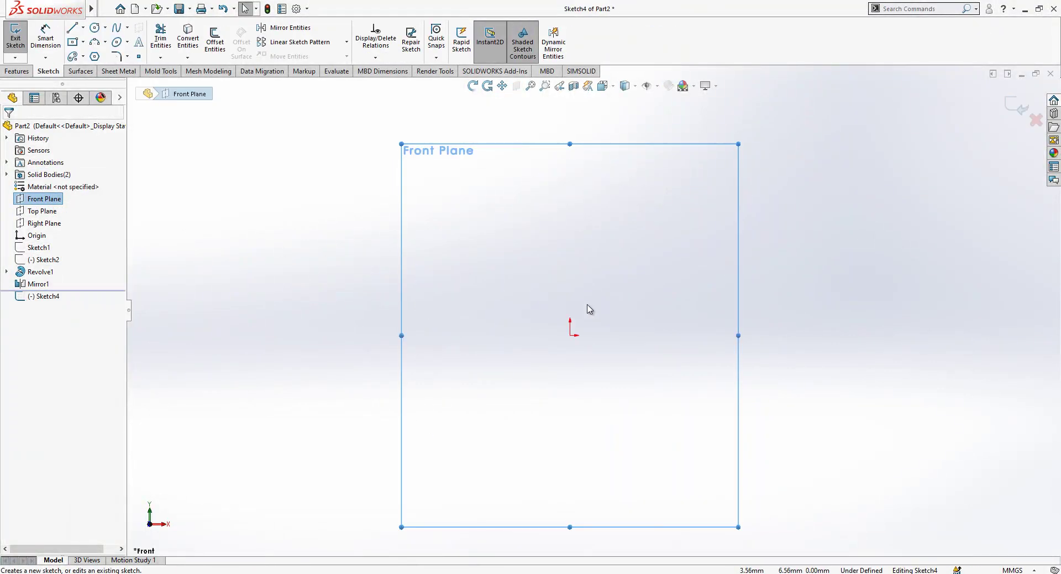
Step: Draw a closed stepped line profile from the origin with two sloped segments on its upper edge and a base about 24.4 mm long
{"action": "left_click", "coordinate": [70, 29]}
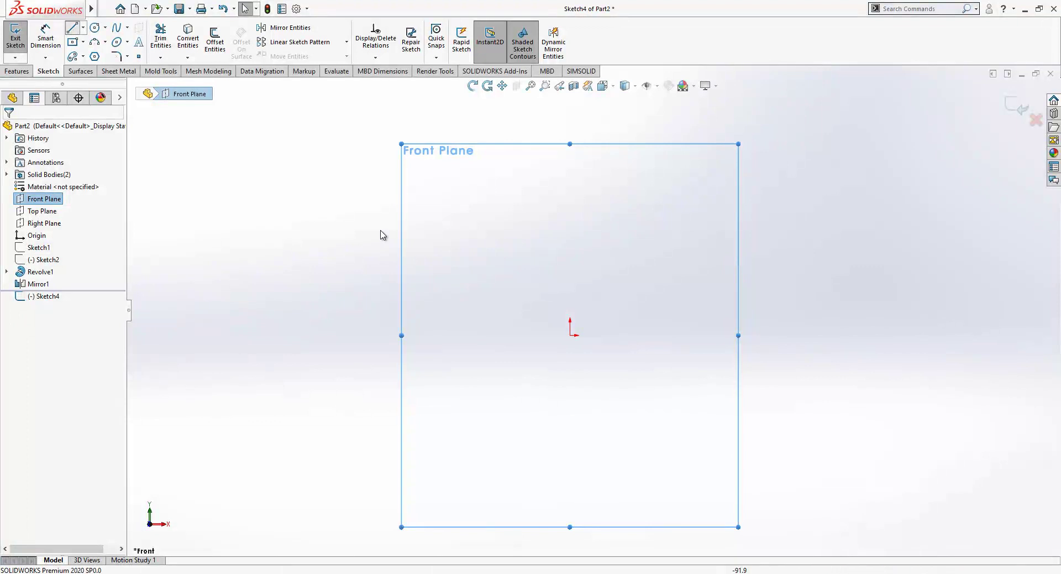
{"action": "left_click", "coordinate": [570, 335]}
{"action": "left_click", "coordinate": [570, 291]}
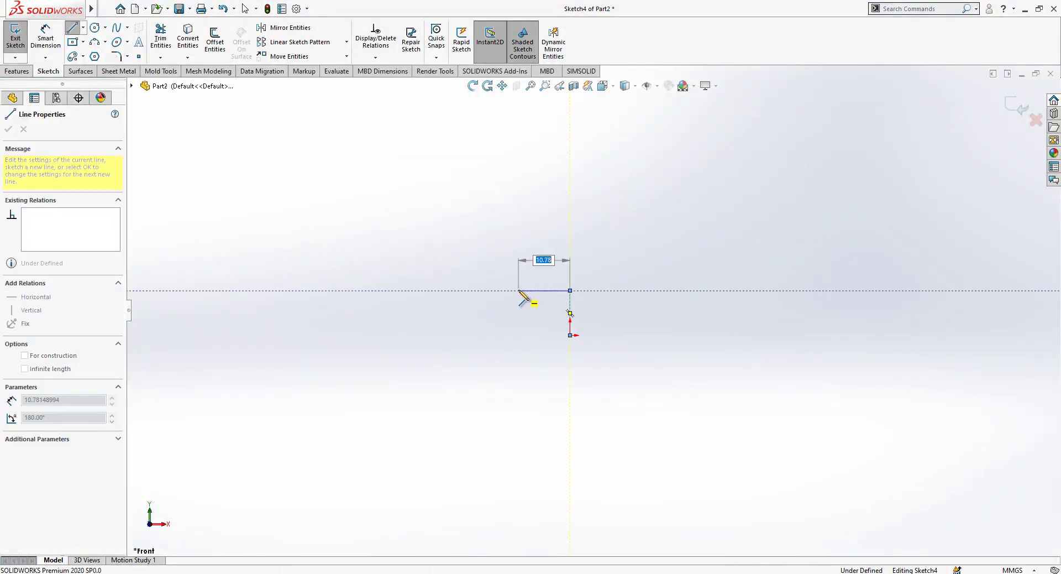
{"action": "left_click", "coordinate": [519, 290]}
{"action": "left_click", "coordinate": [506, 278]}
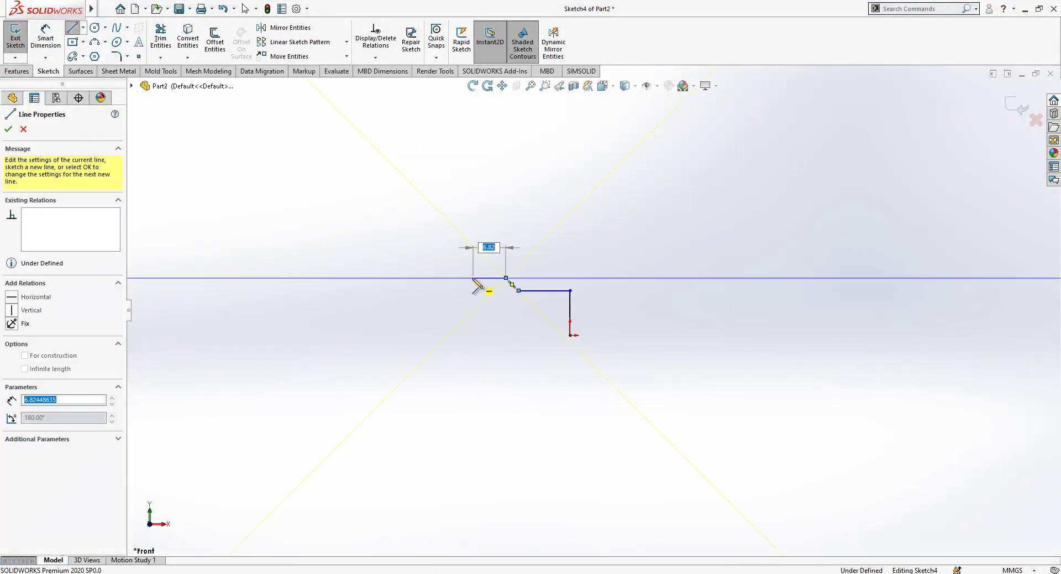
{"action": "left_click", "coordinate": [473, 277]}
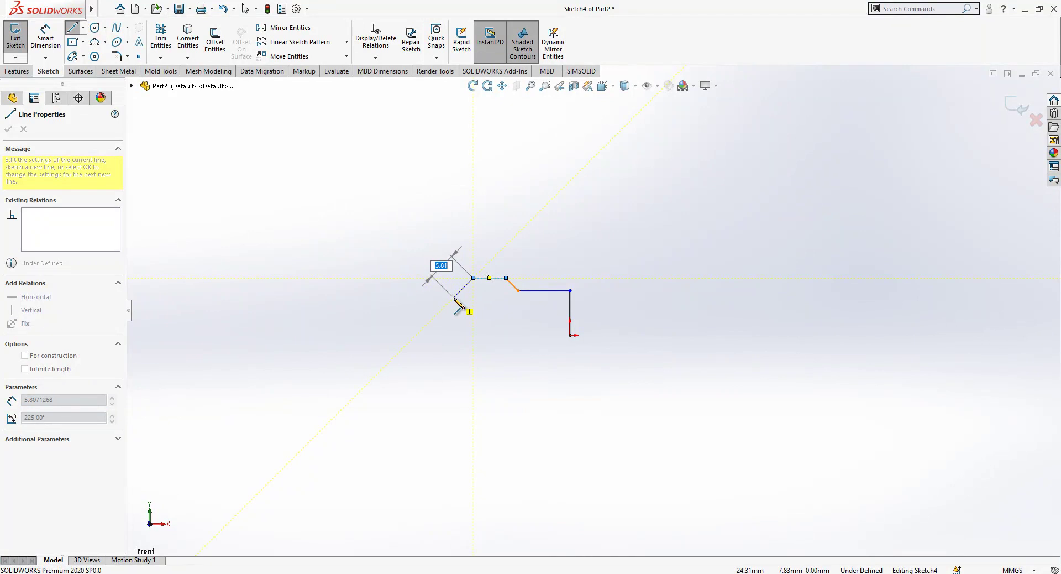
{"action": "left_click", "coordinate": [454, 298]}
{"action": "left_click", "coordinate": [454, 335]}
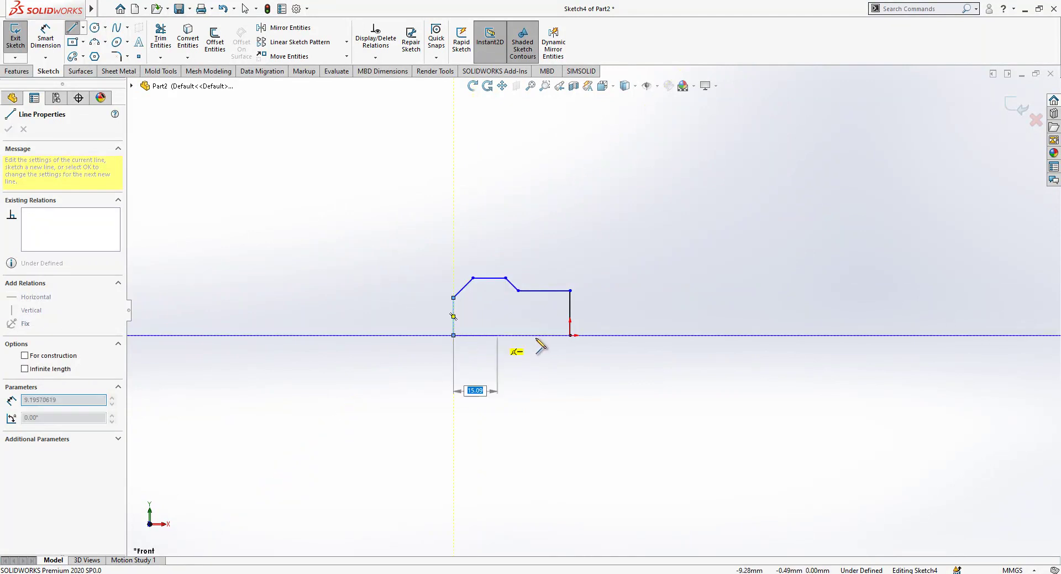
{"action": "left_click", "coordinate": [570, 335]}
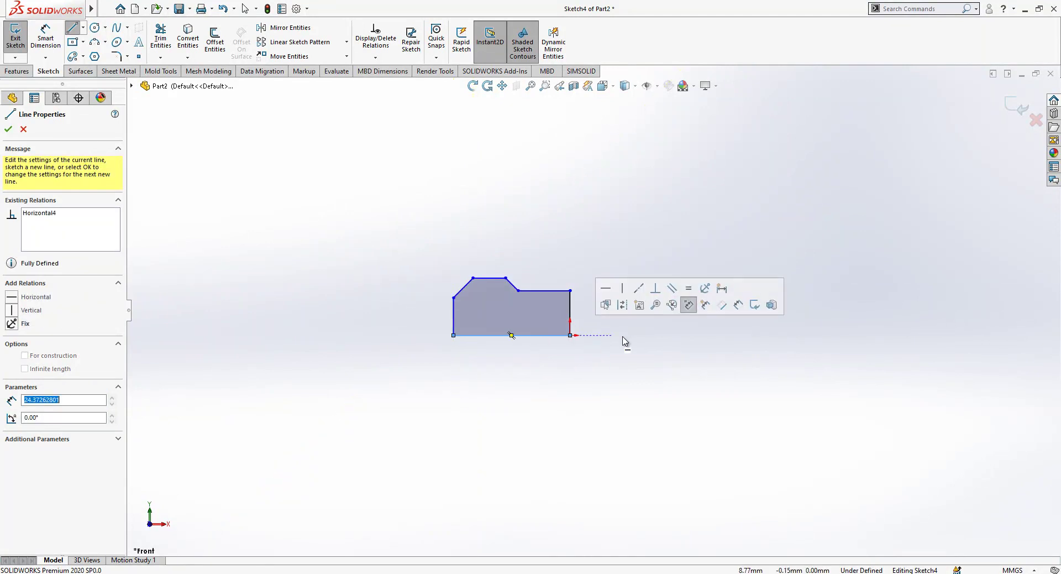
Step: Draw a horizontal line about 20.4 mm long from the origin away from the profile and make it construction geometry
{"action": "left_click", "coordinate": [571, 336]}
{"action": "left_click", "coordinate": [668, 335]}
{"action": "key", "text": "Escape"}
{"action": "left_click_drag", "start_coordinate": [683, 311], "coordinate": [615, 362]}
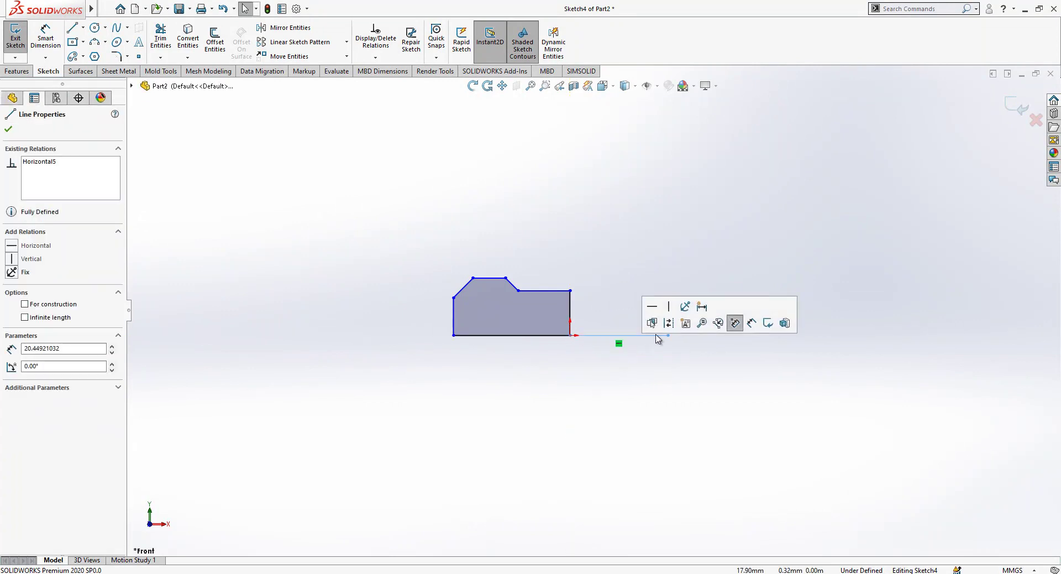
{"action": "left_click", "coordinate": [653, 322]}
{"action": "scroll", "coordinate": [595, 279], "scroll_direction": "down", "scroll_amount": 1}
{"action": "left_click", "coordinate": [54, 39]}
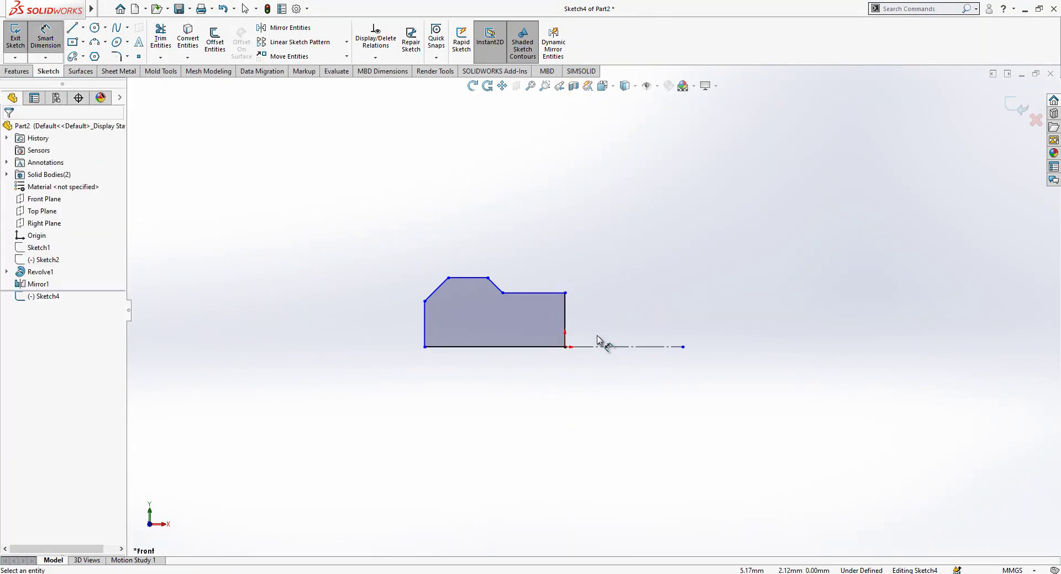
Step: Dimension the profile's lower horizontal upper edge as an 18 mm diameter about the construction centreline
{"action": "left_click", "coordinate": [608, 347]}
{"action": "left_click", "coordinate": [531, 292]}
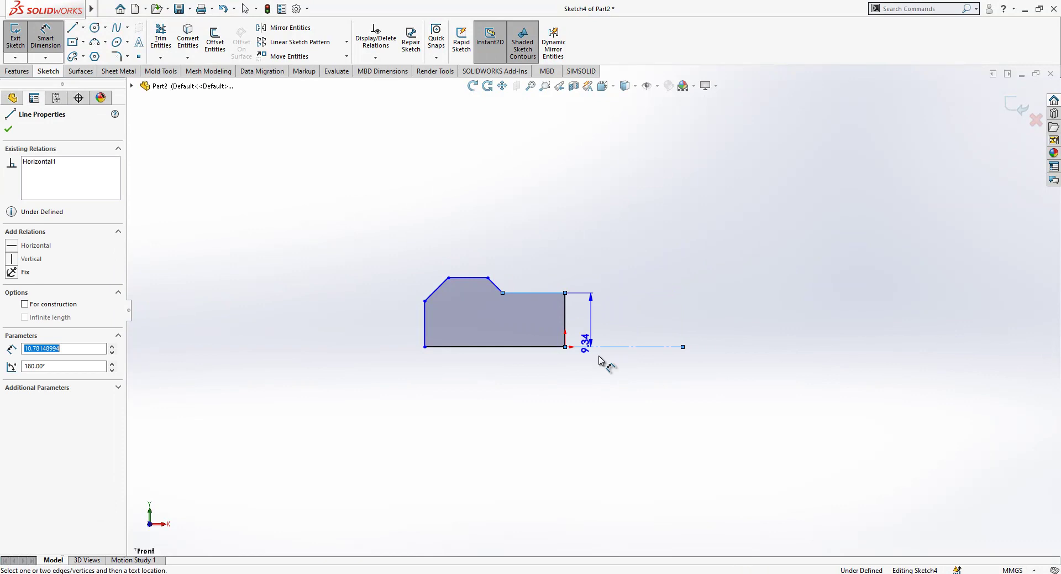
{"action": "left_click", "coordinate": [625, 398]}
{"action": "type", "text": "18"}
{"action": "key", "text": "Return"}
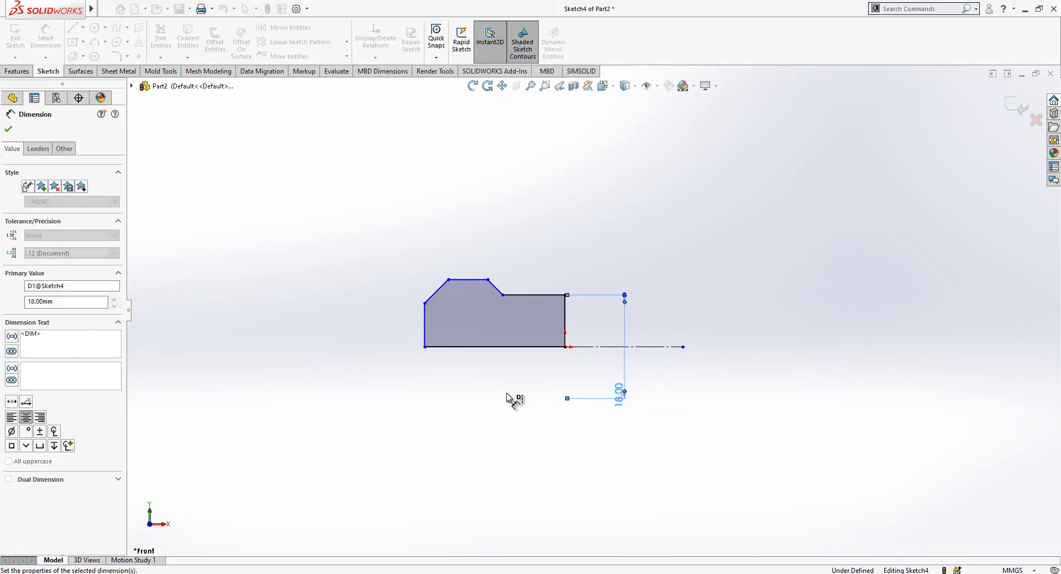
Step: Add a horizontal length dimension to the profile's base line, placed below the profile
{"action": "left_click", "coordinate": [489, 348]}
{"action": "left_click", "coordinate": [496, 436]}
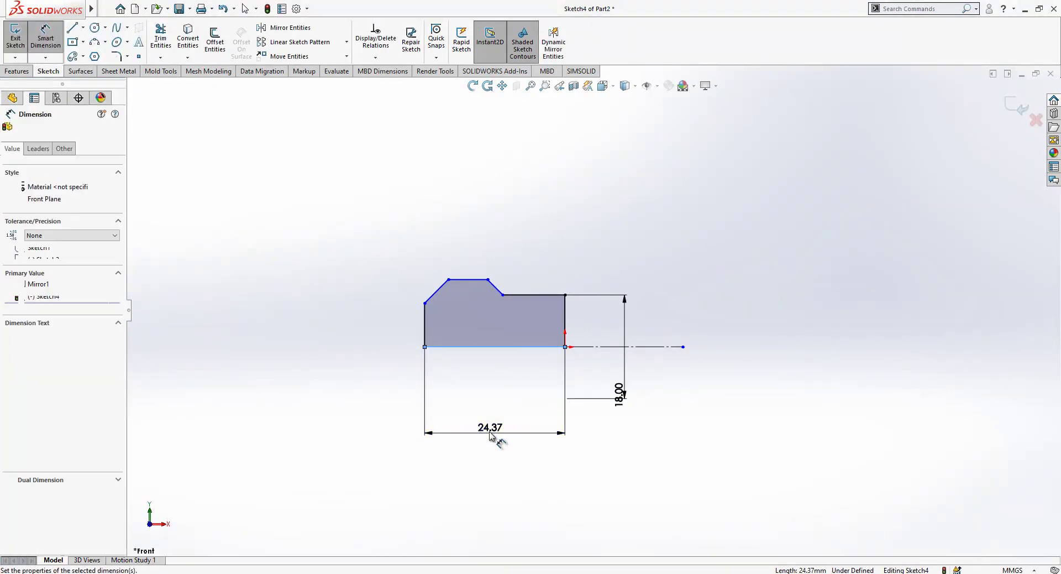
{"action": "left_click", "coordinate": [459, 419]}
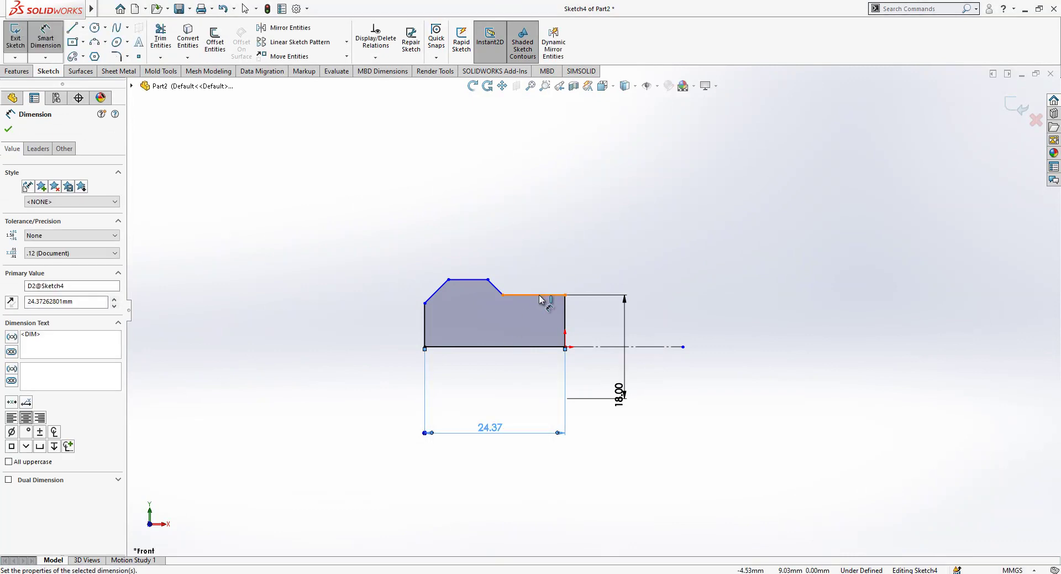
Step: Dimension the profile's raised top edge as a 20 mm diameter about the construction centreline
{"action": "left_click", "coordinate": [477, 285]}
{"action": "left_click", "coordinate": [665, 348]}
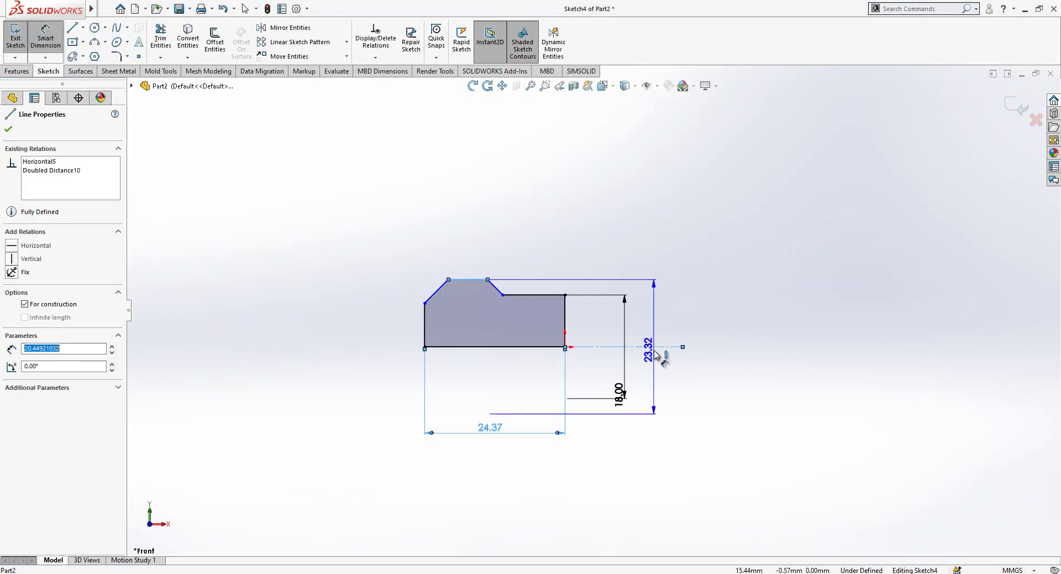
{"action": "left_click", "coordinate": [715, 404]}
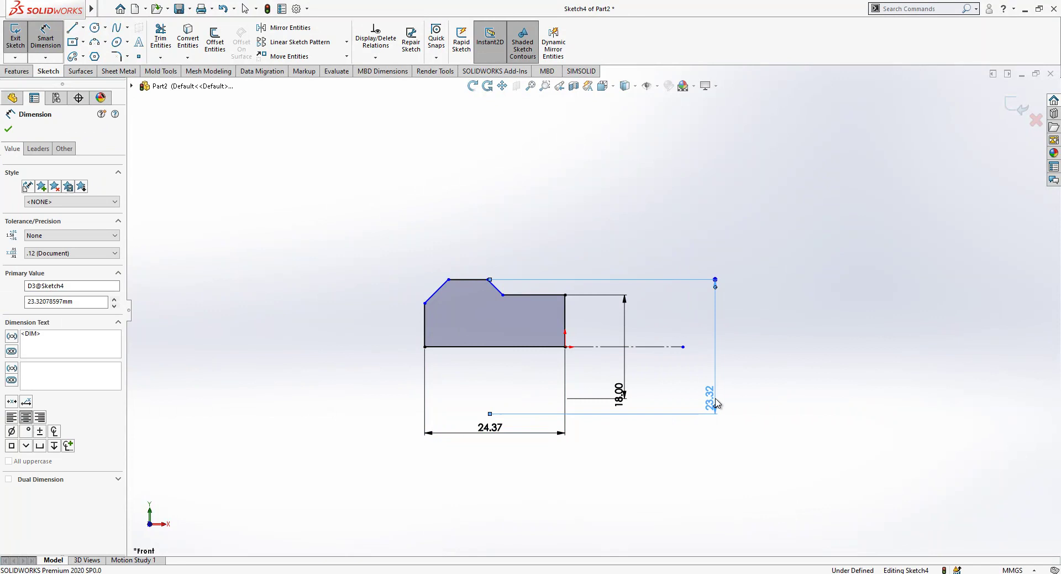
{"action": "left_click", "coordinate": [683, 208]}
Step: Set the raised top edge's length to 2 mm and the long slope's horizontal width to 3 mm
{"action": "scroll", "coordinate": [475, 288], "scroll_direction": "down", "scroll_amount": 2}
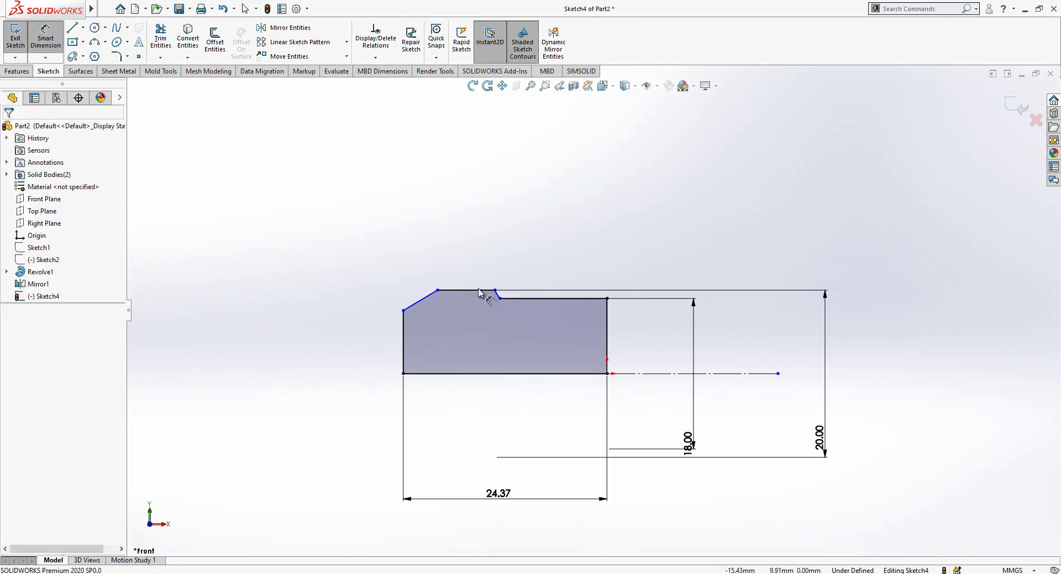
{"action": "left_click", "coordinate": [479, 289]}
{"action": "left_click", "coordinate": [473, 268]}
{"action": "type", "text": "2"}
{"action": "key", "text": "Return"}
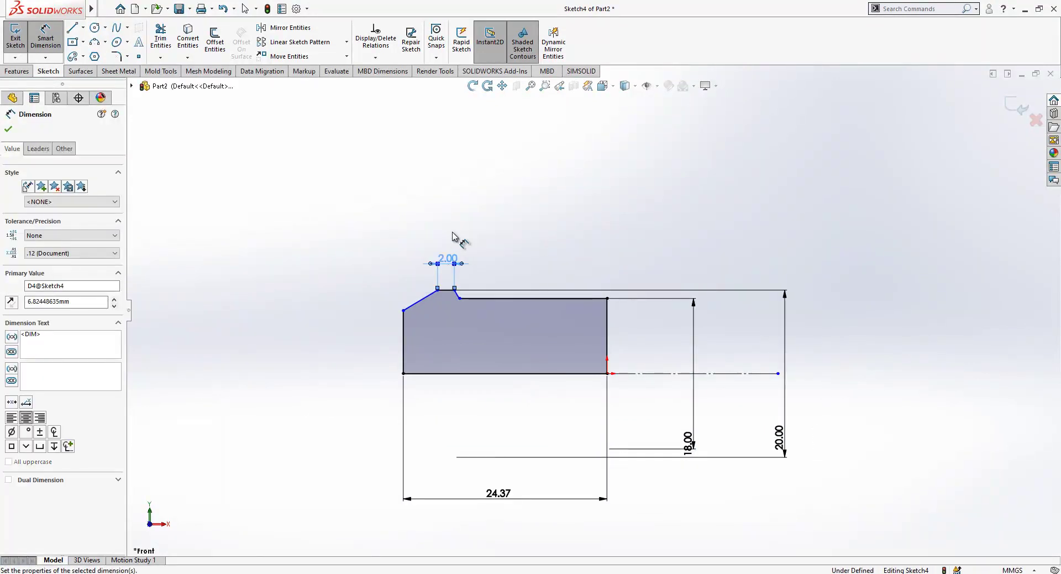
{"action": "scroll", "coordinate": [446, 299], "scroll_direction": "down", "scroll_amount": 2}
{"action": "left_click", "coordinate": [434, 295]}
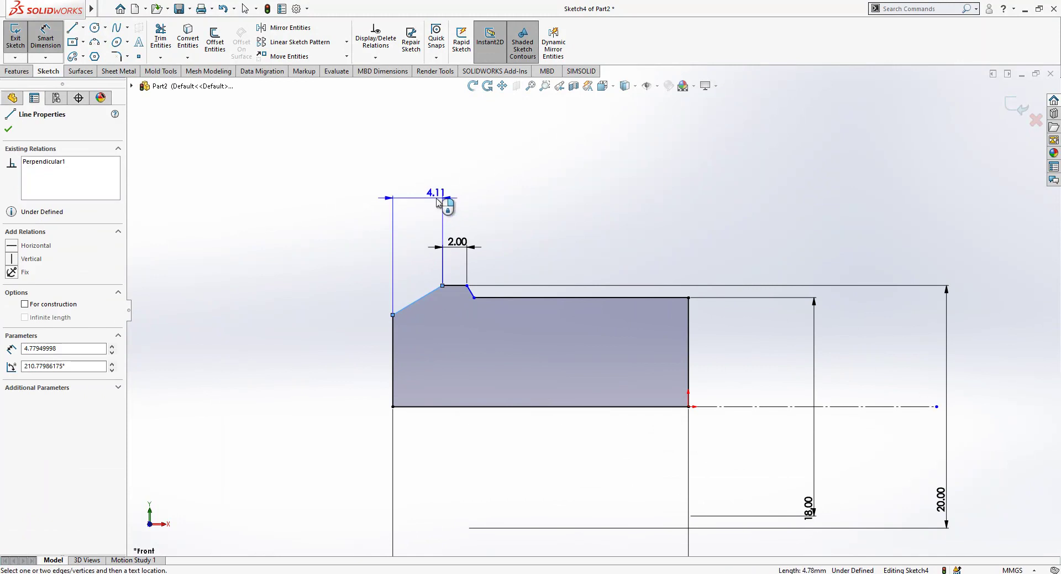
{"action": "left_click", "coordinate": [437, 199]}
{"action": "type", "text": "3"}
{"action": "key", "text": "Return"}
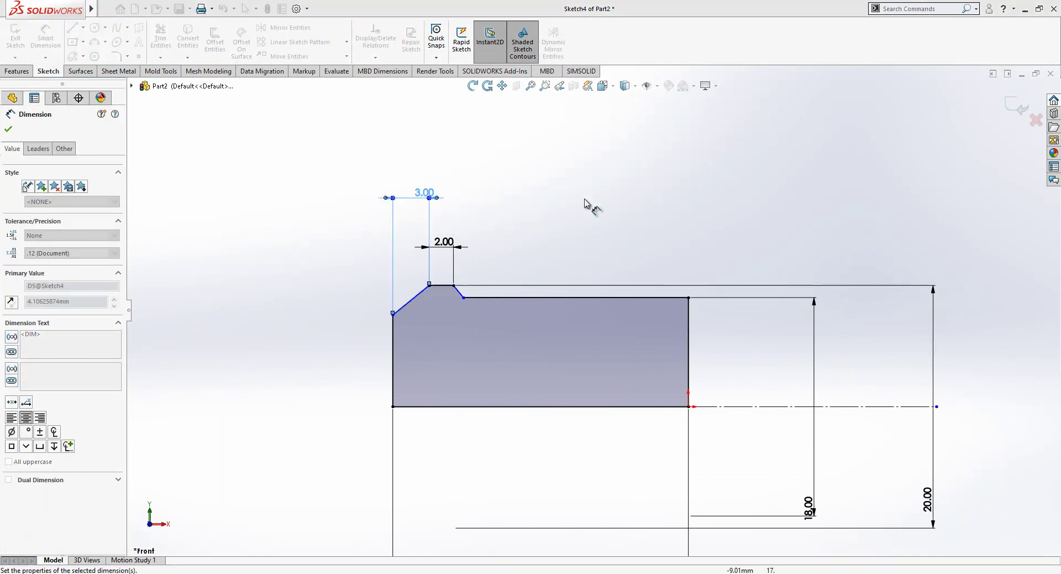
Step: Set the profile's base length to 12 mm
{"action": "scroll", "coordinate": [593, 312], "scroll_direction": "up", "scroll_amount": 2}
{"action": "left_click", "coordinate": [592, 378]}
{"action": "left_click", "coordinate": [554, 501]}
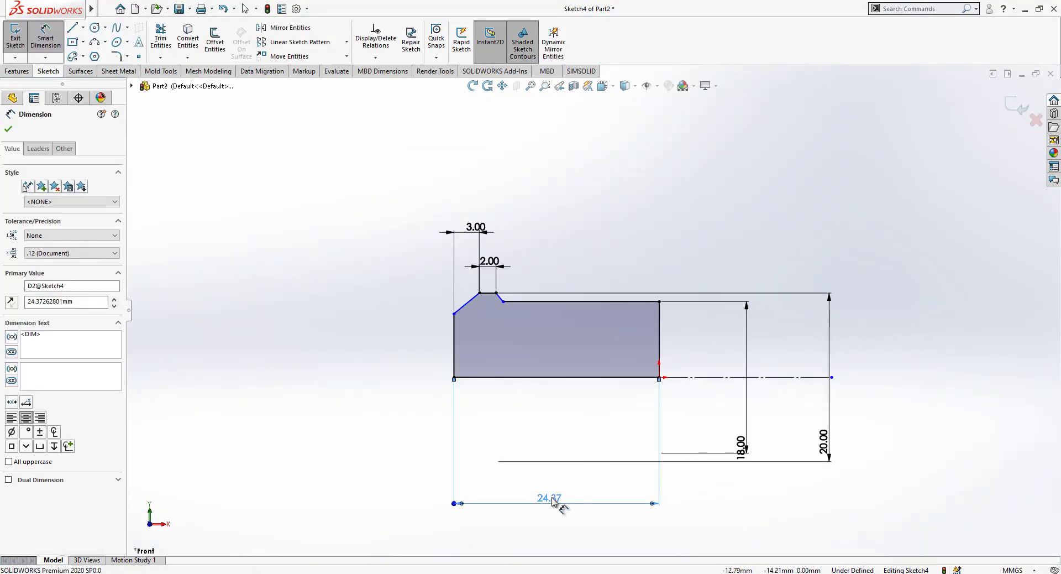
{"action": "key", "text": "Return"}
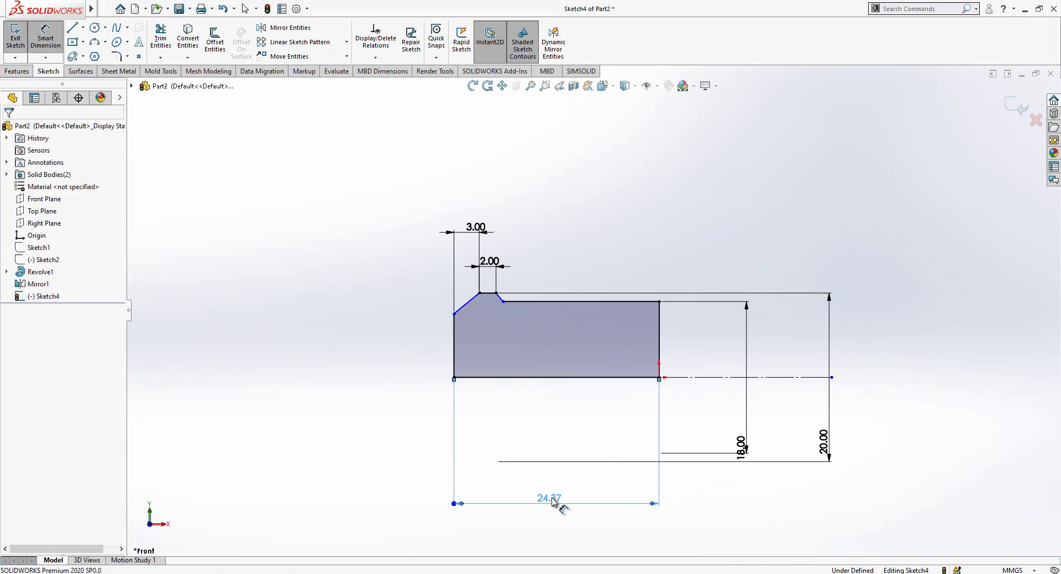
{"action": "type", "text": "12"}
{"action": "key", "text": "Return"}
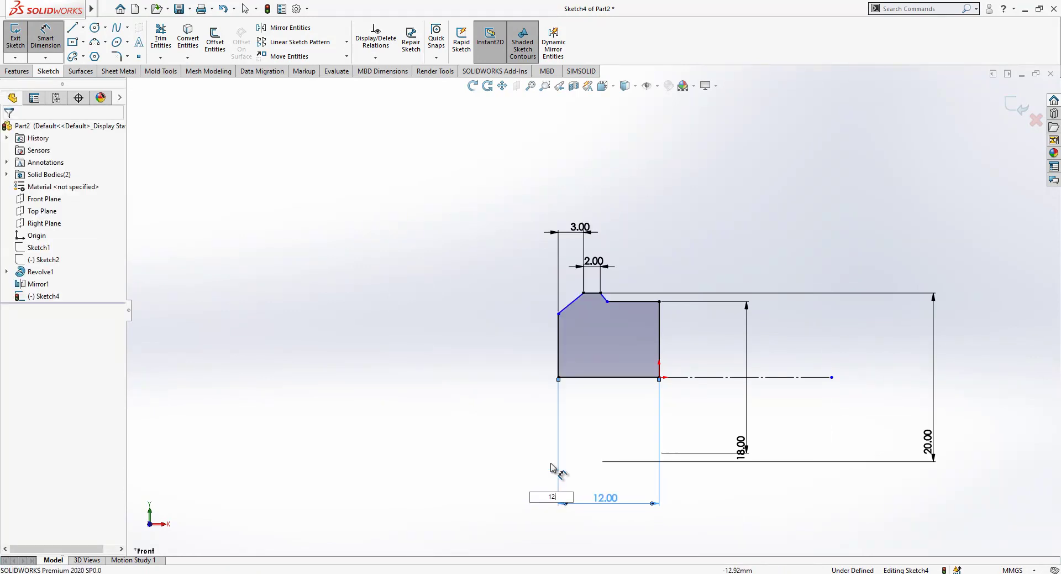
Step: Set the angle between the short slope and the raised top edge to 135° and exit the sketch
{"action": "scroll", "coordinate": [647, 350], "scroll_direction": "down", "scroll_amount": 5}
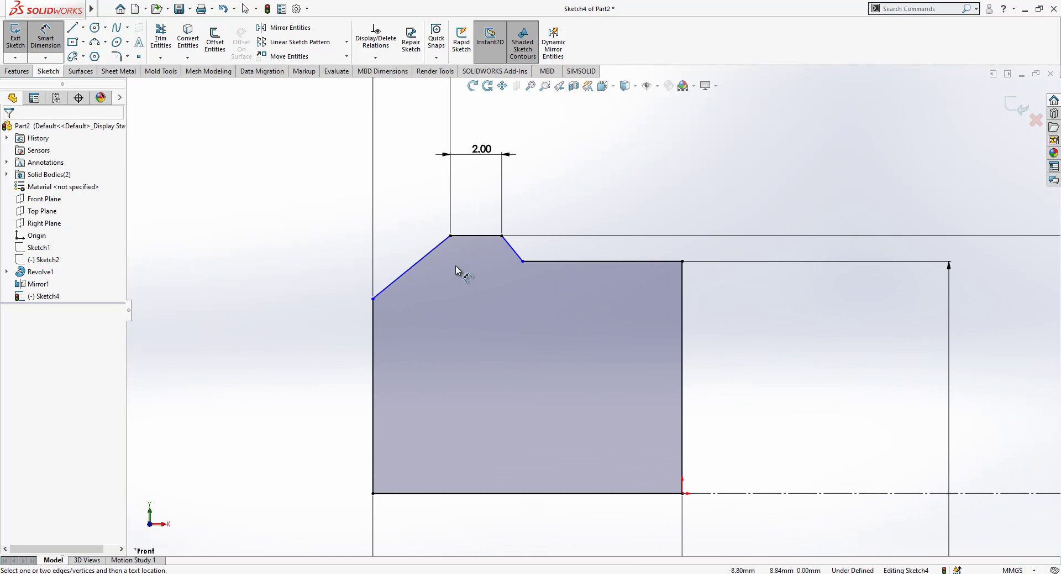
{"action": "left_click", "coordinate": [517, 256]}
{"action": "left_click", "coordinate": [487, 235]}
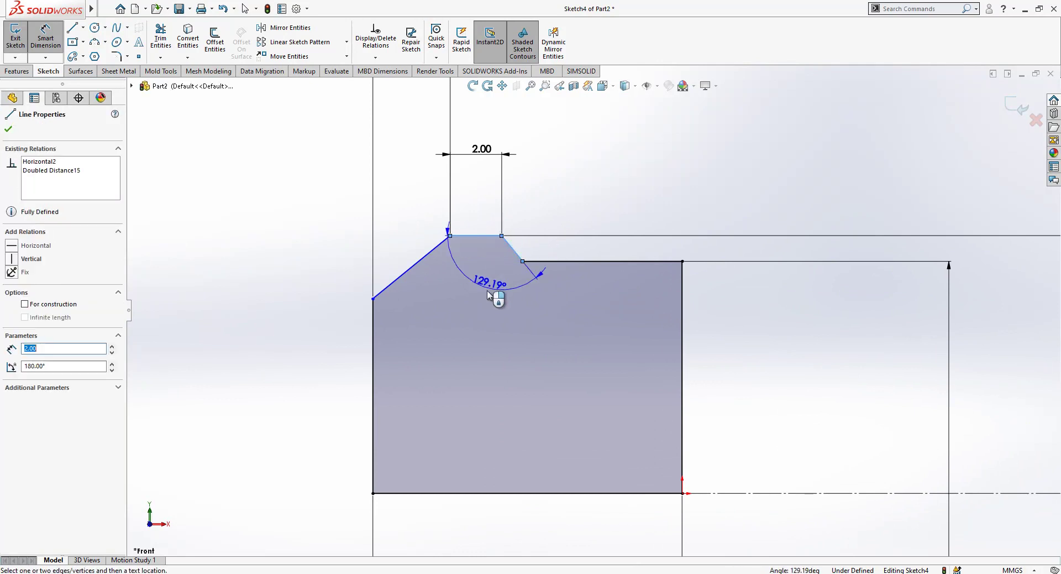
{"action": "left_click", "coordinate": [484, 299]}
{"action": "type", "text": "135"}
{"action": "key", "text": "Return"}
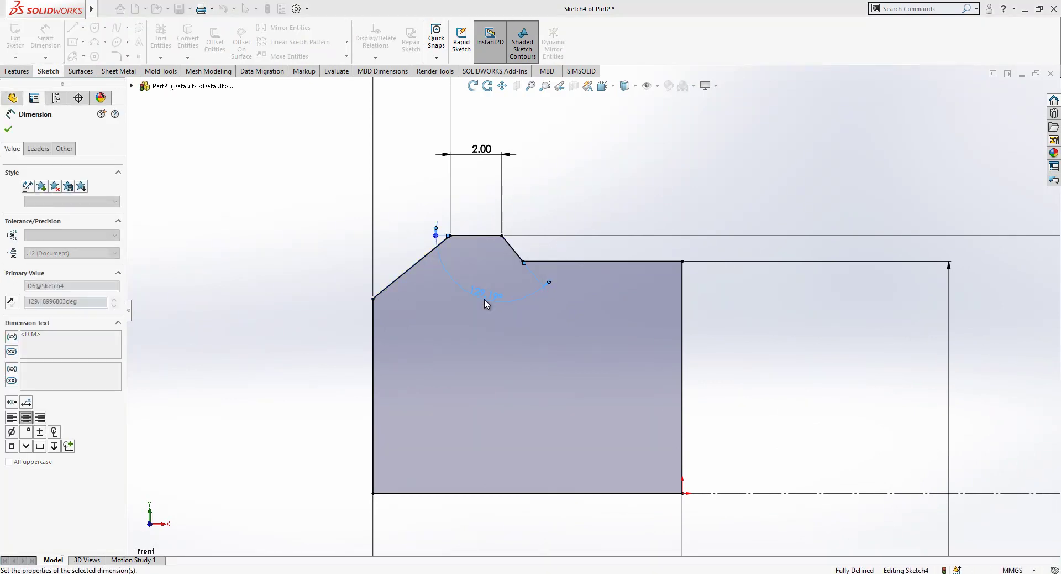
{"action": "left_click", "coordinate": [168, 258]}
{"action": "scroll", "coordinate": [427, 328], "scroll_direction": "up", "scroll_amount": 3}
{"action": "scroll", "coordinate": [426, 328], "scroll_direction": "up", "scroll_amount": 2}
{"action": "scroll", "coordinate": [752, 372], "scroll_direction": "down", "scroll_amount": 1}
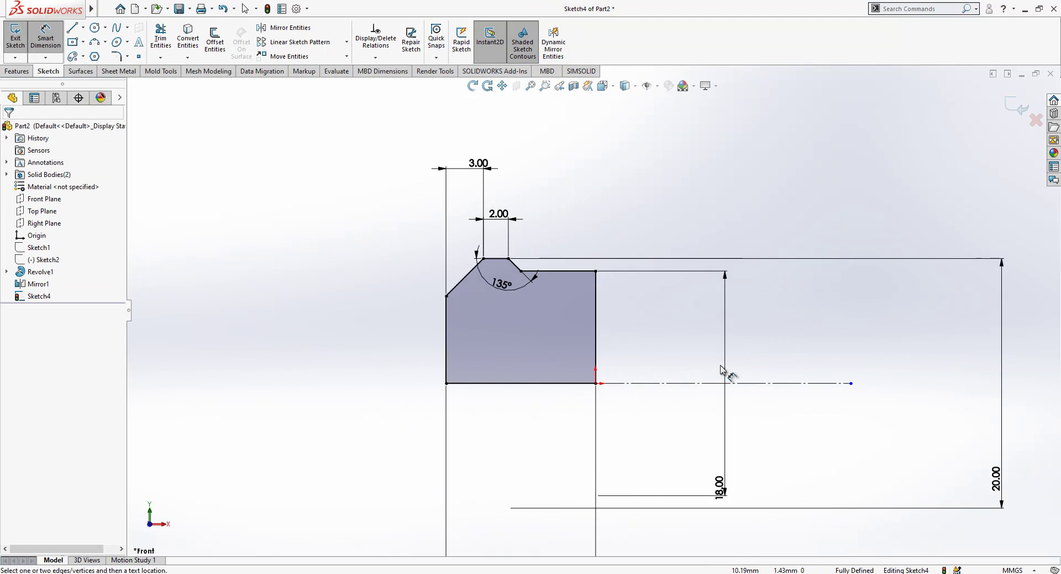
{"action": "scroll", "coordinate": [670, 348], "scroll_direction": "up", "scroll_amount": 1}
{"action": "left_click", "coordinate": [1009, 107]}
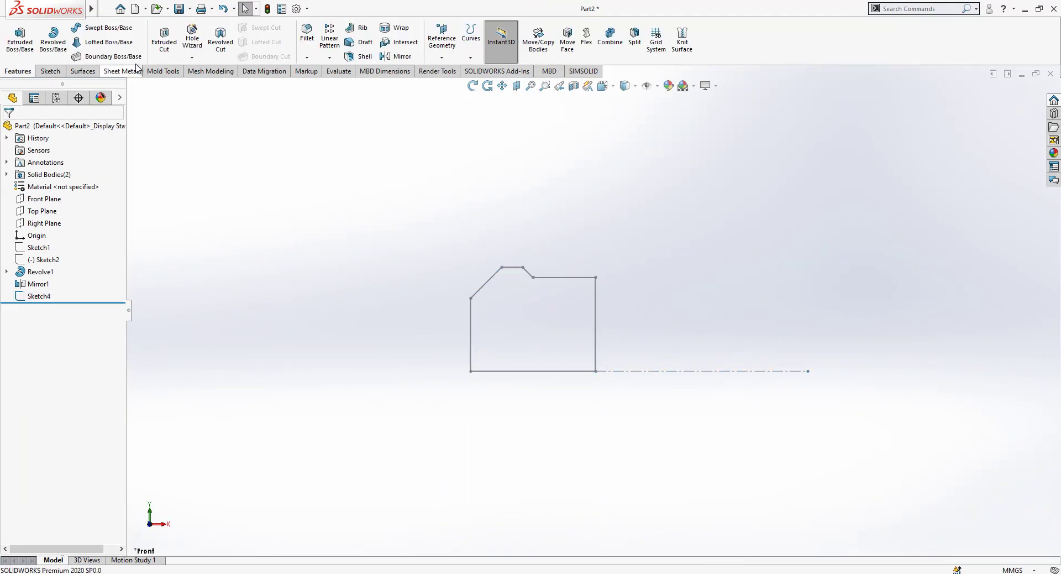
Step: Show the hidden solid bodies again
{"action": "left_click", "coordinate": [59, 175]}
{"action": "left_click", "coordinate": [66, 162]}
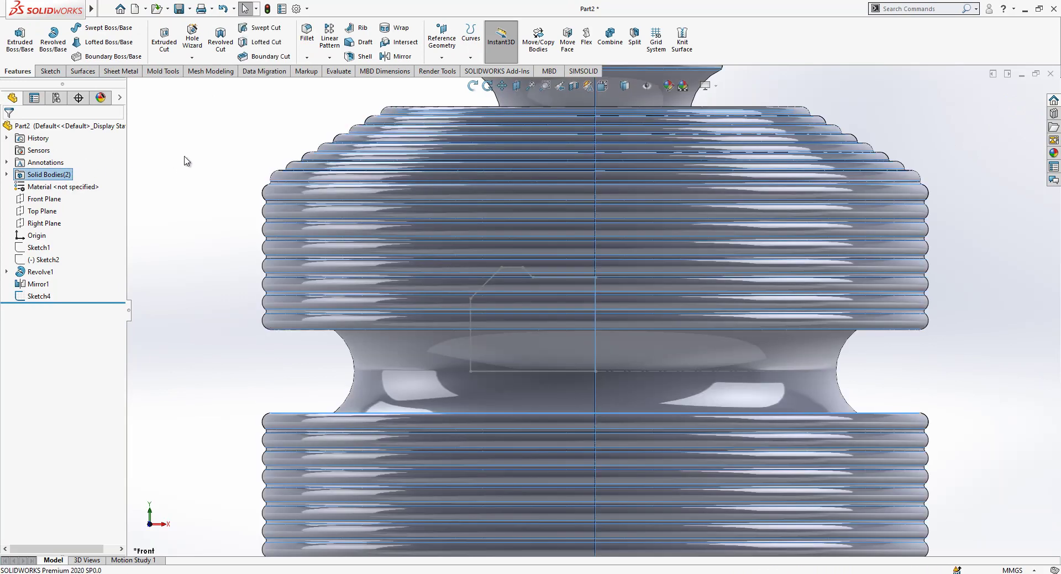
{"action": "key", "text": "f"}
Step: Cut-revolve the stepped sketch 360° about its centreline with Auto-select off, affecting only the original revolved body
{"action": "left_click", "coordinate": [40, 296]}
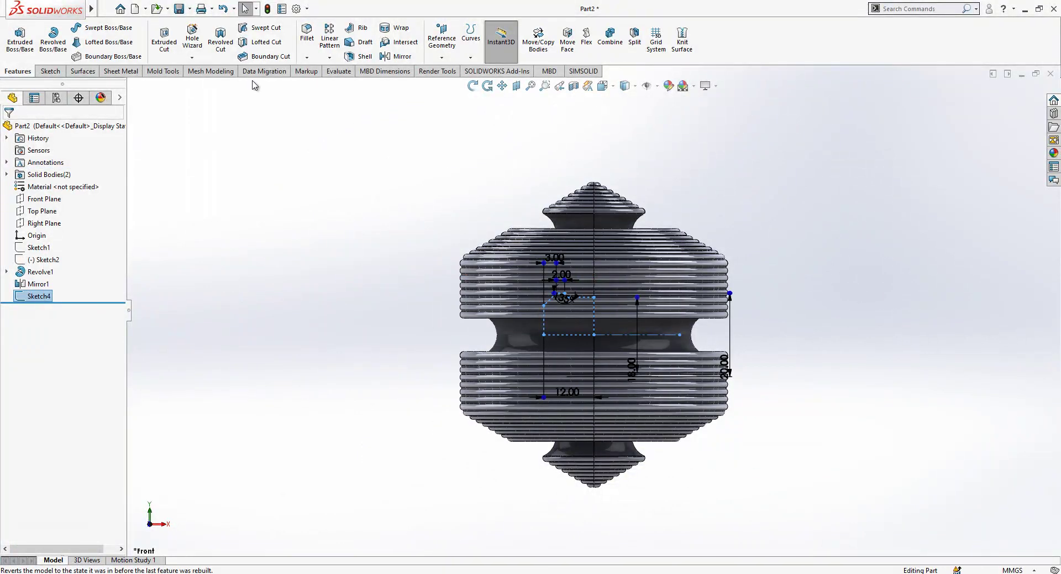
{"action": "left_click", "coordinate": [221, 40]}
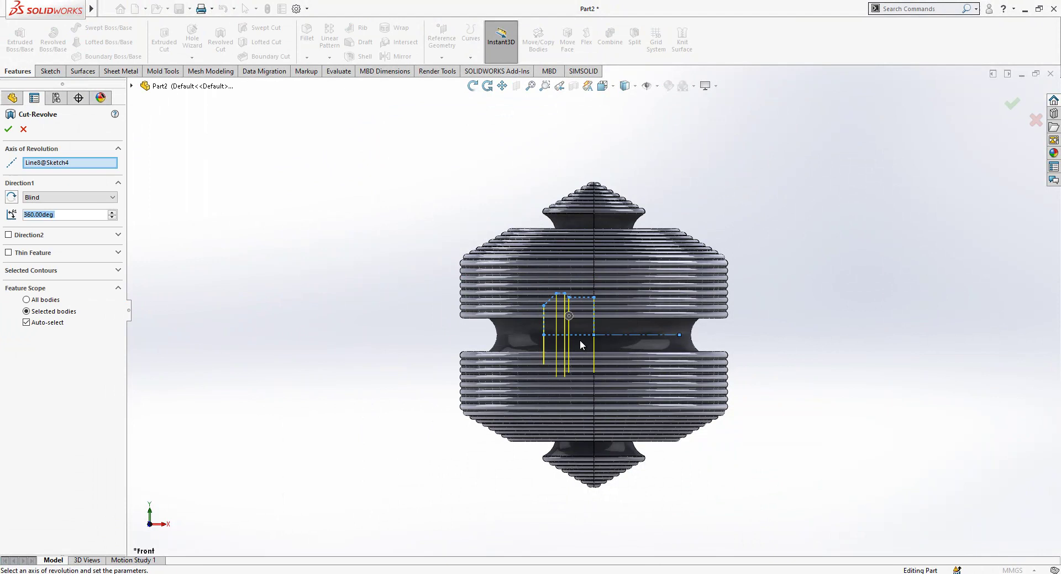
{"action": "left_click", "coordinate": [48, 324]}
{"action": "left_click", "coordinate": [531, 293]}
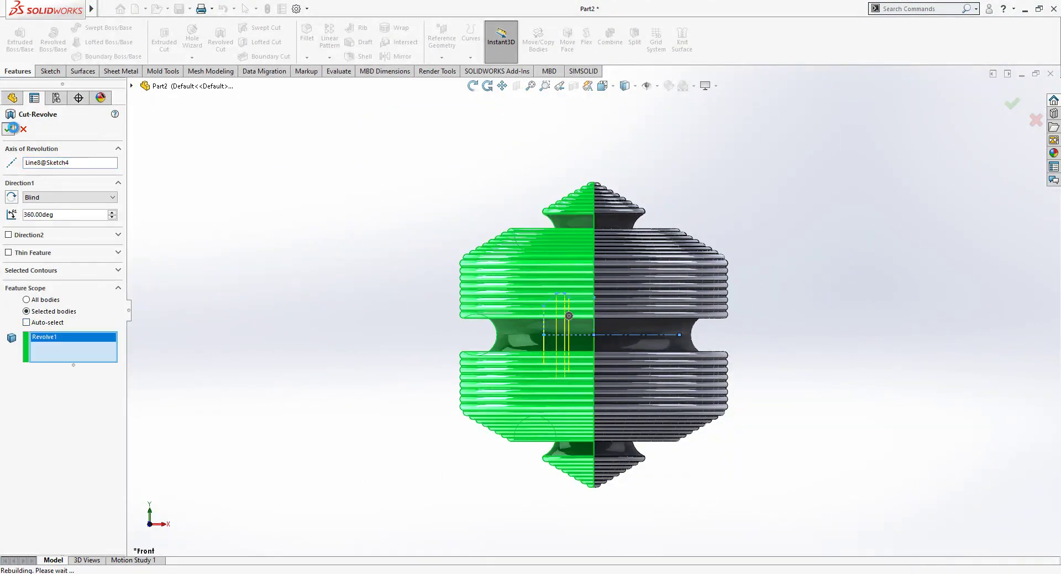
Step: Turn on a section view through the Front Plane to expose the stepped cavity
{"action": "left_click", "coordinate": [573, 86]}
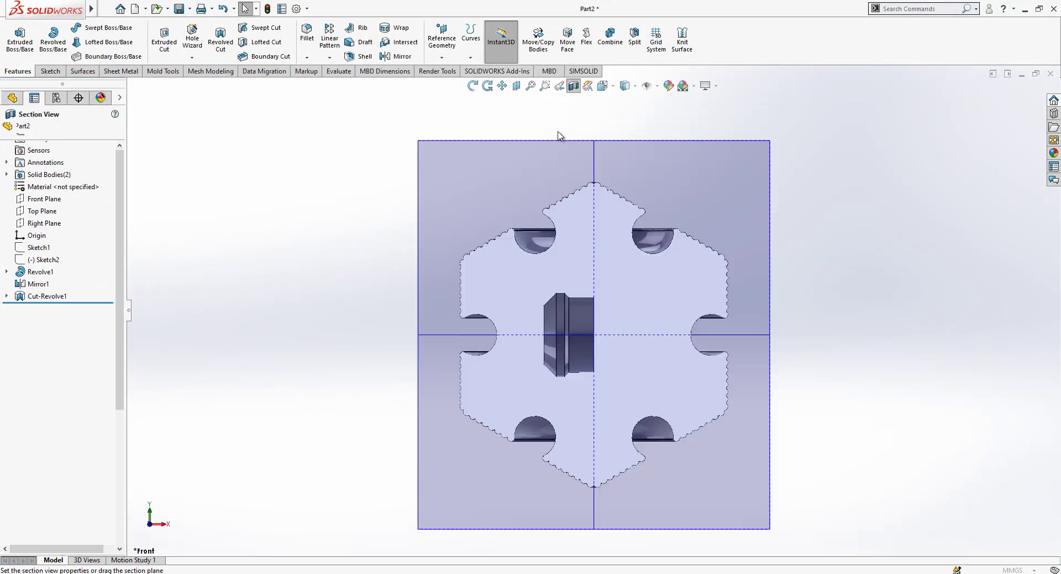
{"action": "left_click", "coordinate": [23, 130]}
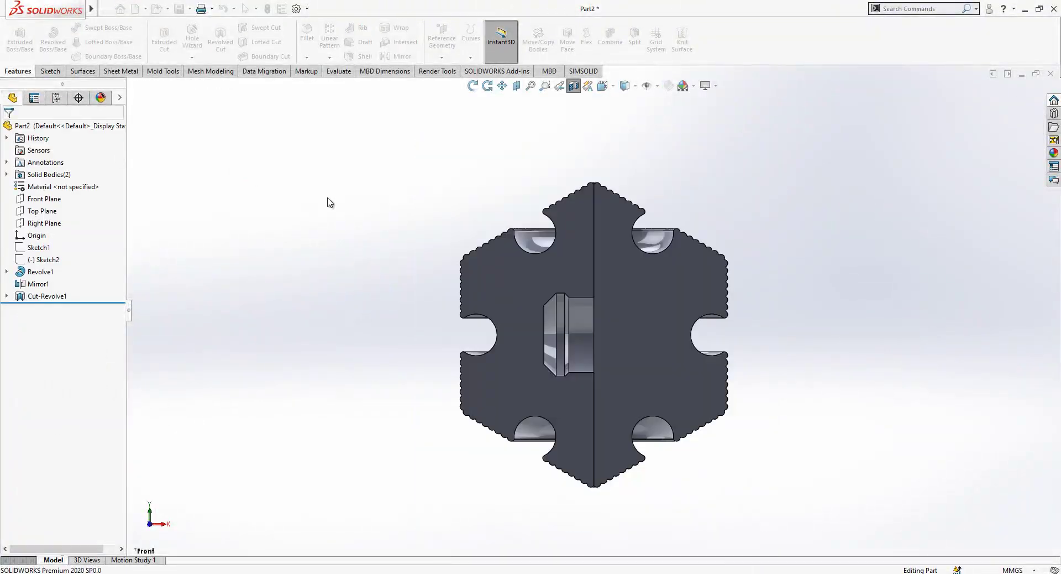
{"action": "scroll", "coordinate": [666, 304], "scroll_direction": "down", "scroll_amount": 3}
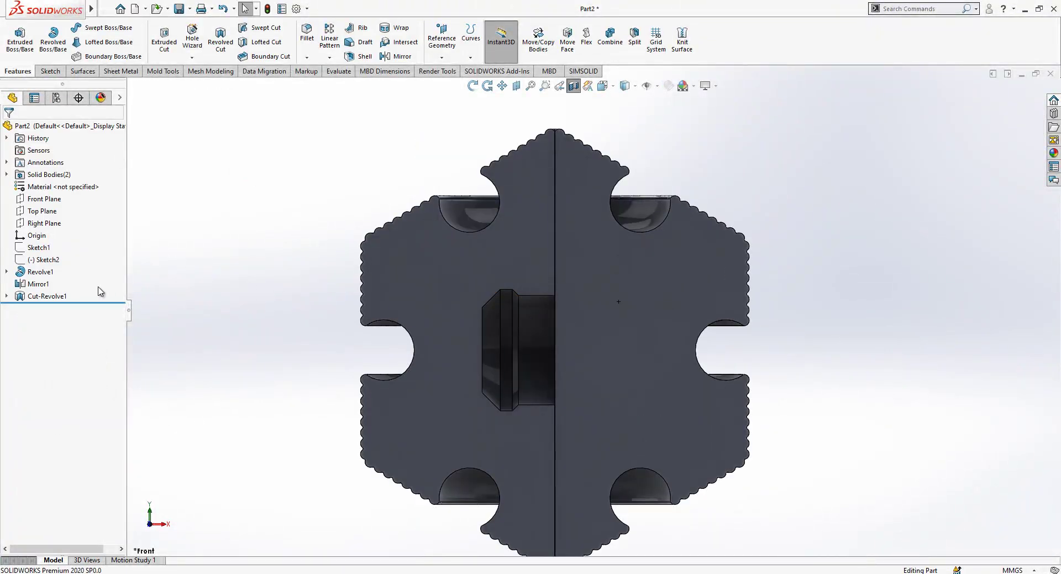
Step: Revolve the cut's sketch 360° as a boss with Merge result on, Auto-select off and the mirrored body in the feature scope
{"action": "left_click", "coordinate": [6, 296]}
{"action": "left_click", "coordinate": [48, 308]}
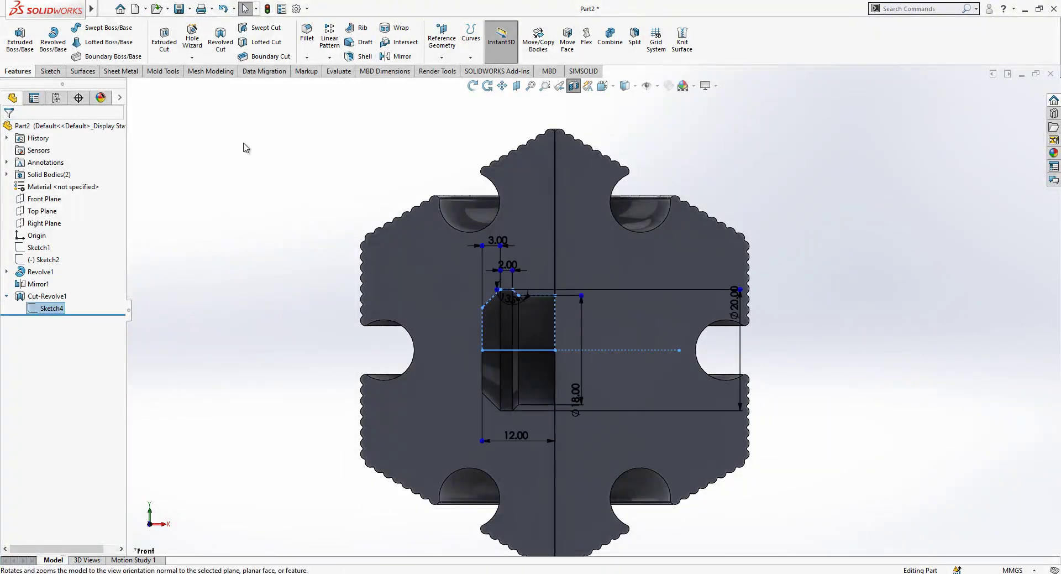
{"action": "left_click", "coordinate": [54, 38]}
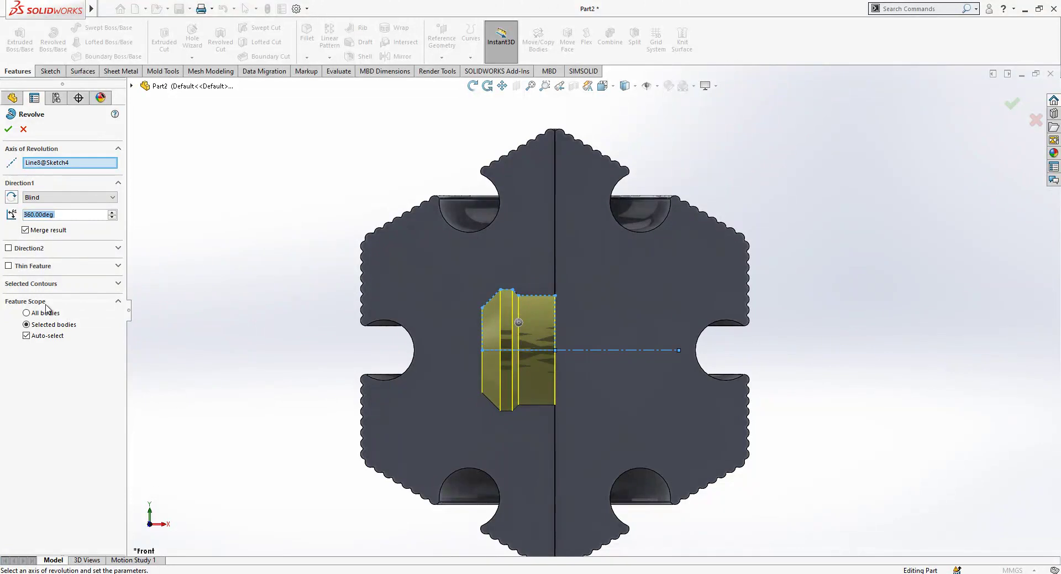
{"action": "left_click", "coordinate": [55, 338]}
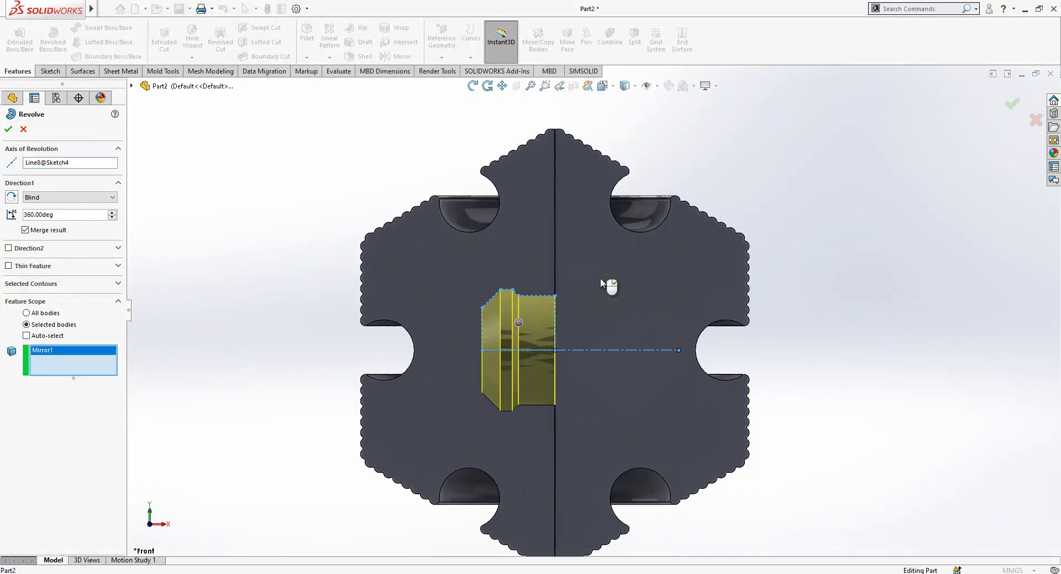
{"action": "left_click", "coordinate": [641, 297]}
{"action": "right_click", "coordinate": [643, 300]}
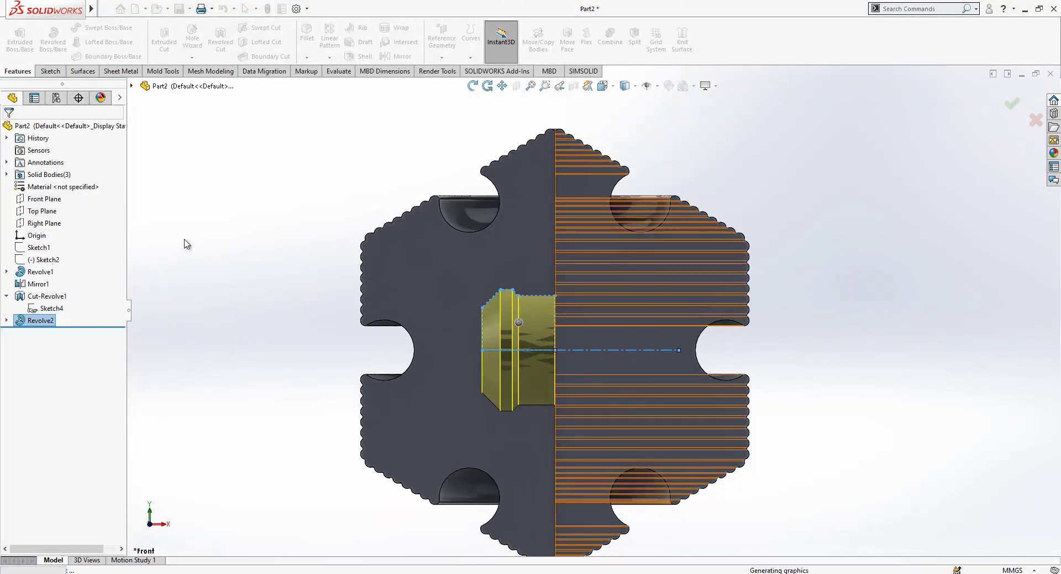
{"action": "left_click", "coordinate": [266, 254]}
Step: Hide the original revolved body so the stepped plug is exposed
{"action": "scroll", "coordinate": [529, 259], "scroll_direction": "up", "scroll_amount": 2}
{"action": "scroll", "coordinate": [546, 292], "scroll_direction": "down", "scroll_amount": 1}
{"action": "mouse_move", "coordinate": [561, 309]}
{"action": "middle_mouse_down"}
{"action": "mouse_move", "coordinate": [580, 317]}
{"action": "mouse_move", "coordinate": [571, 327]}
{"action": "middle_mouse_up"}
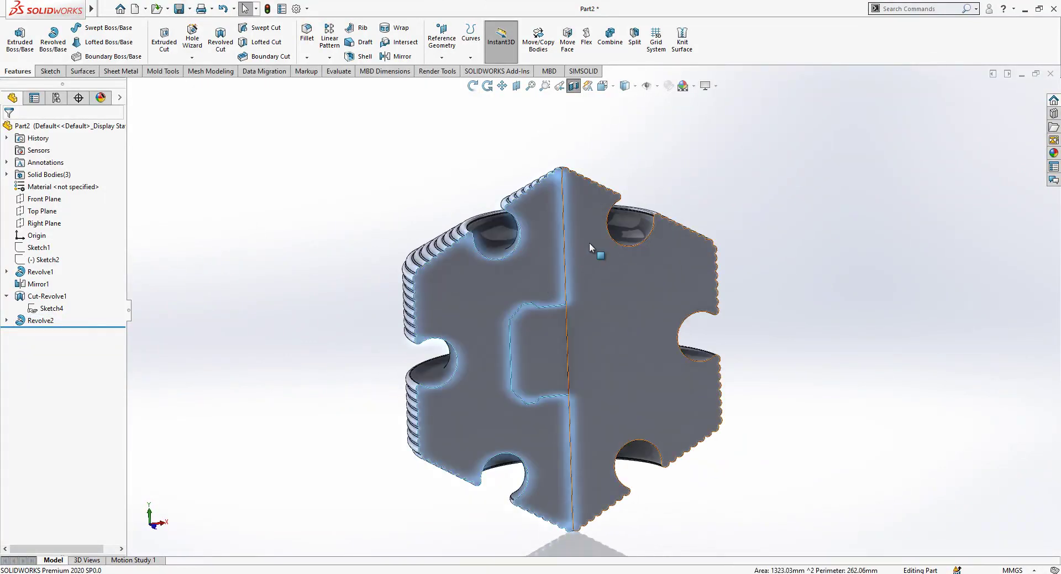
{"action": "left_click", "coordinate": [503, 224]}
{"action": "left_click", "coordinate": [551, 196]}
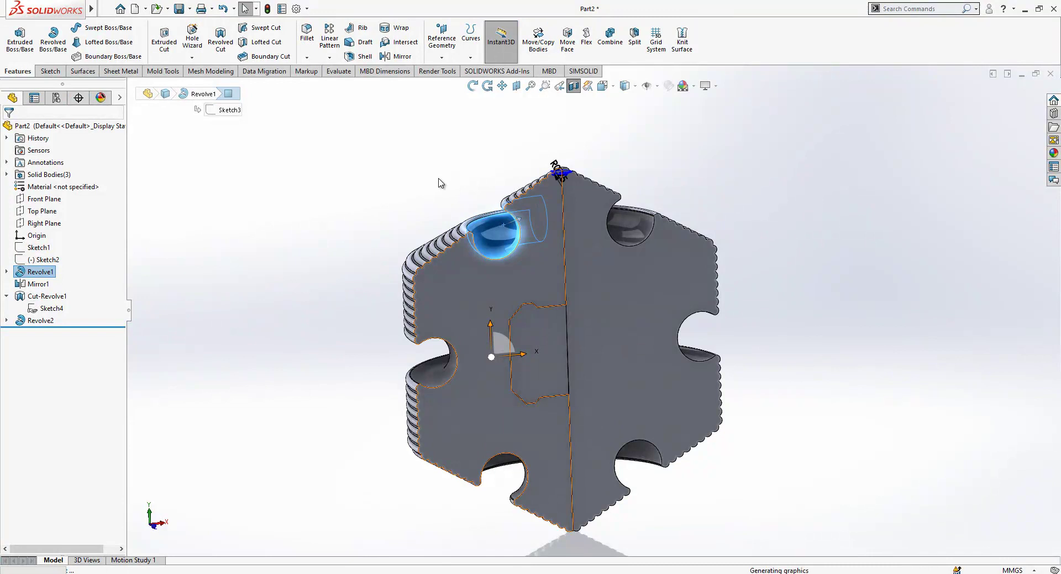
Step: Start a sketch on the plug's flat end face and draw a circle about 12.3 mm in diameter centred on the origin
{"action": "middle_click_drag", "start_coordinate": [439, 181], "coordinate": [514, 328]}
{"action": "left_click", "coordinate": [514, 324]}
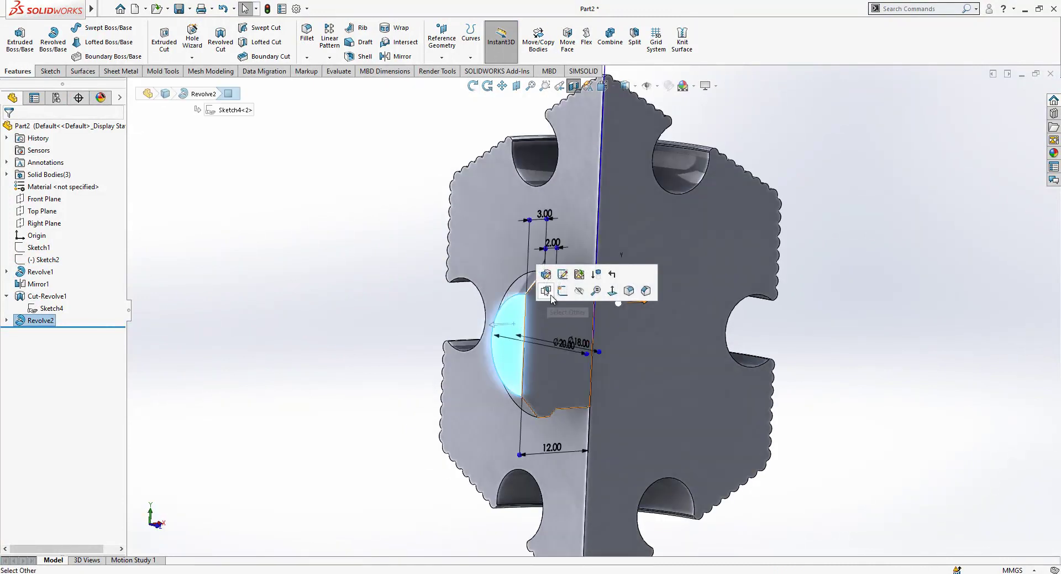
{"action": "left_click", "coordinate": [561, 289]}
{"action": "left_click", "coordinate": [97, 28]}
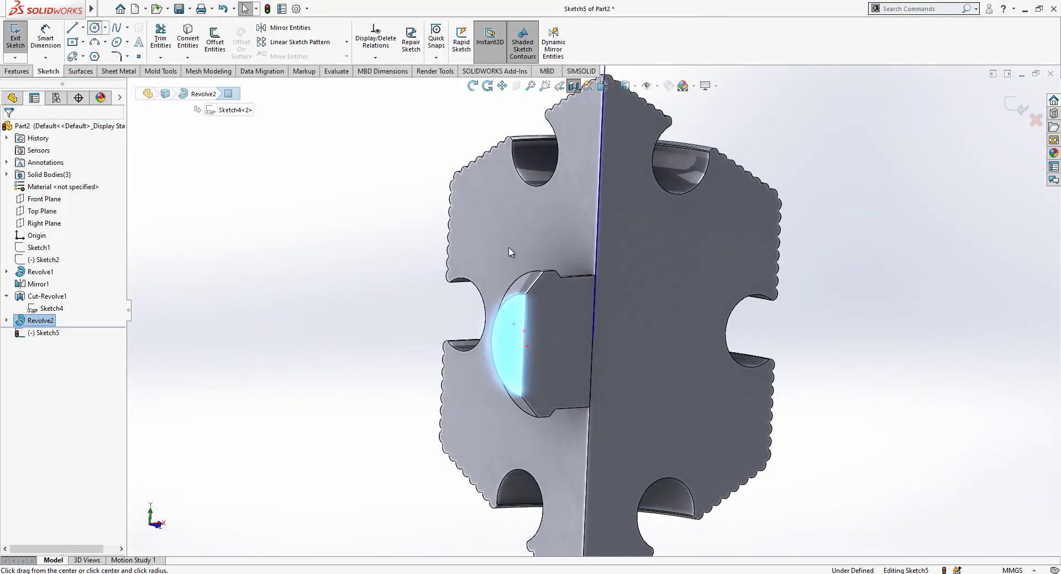
{"action": "left_click", "coordinate": [526, 345]}
{"action": "left_click", "coordinate": [525, 308]}
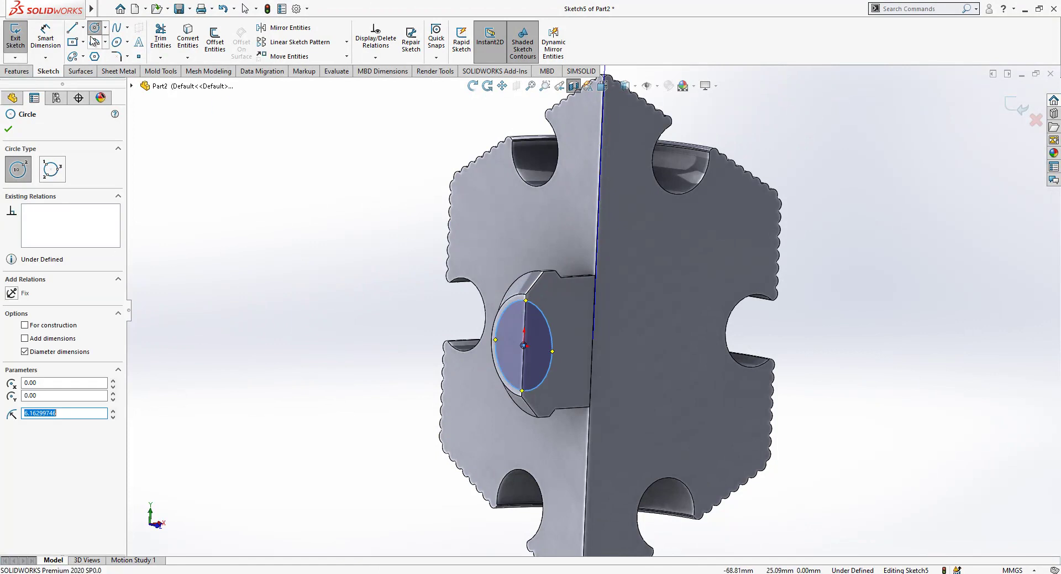
Step: Set the diameter of the circle on the plug's end face to 12 mm
{"action": "key", "text": "d"}
{"action": "left_click", "coordinate": [544, 317]}
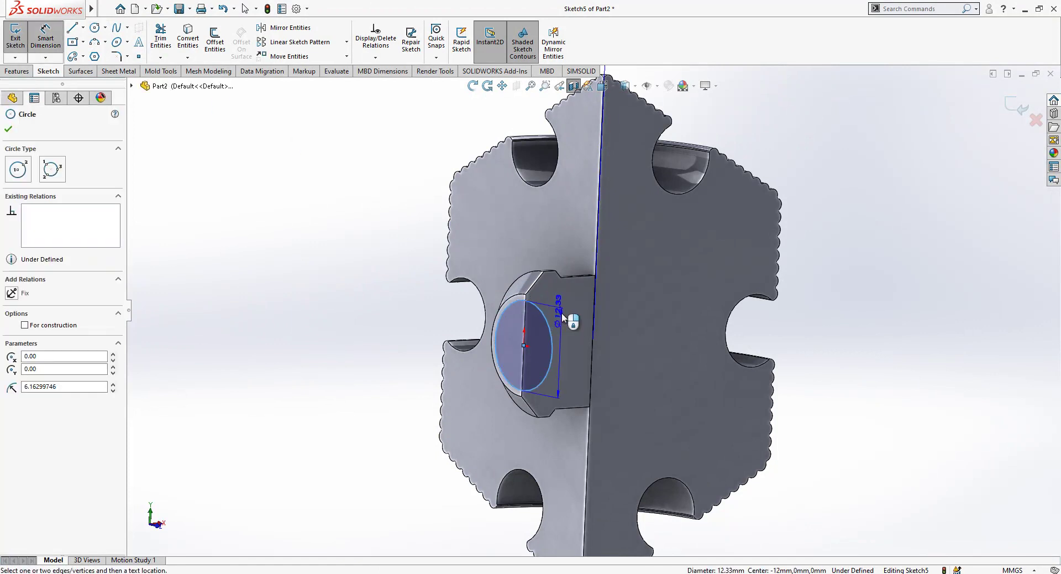
{"action": "left_click", "coordinate": [561, 316]}
{"action": "type", "text": "12"}
{"action": "key", "text": "Return"}
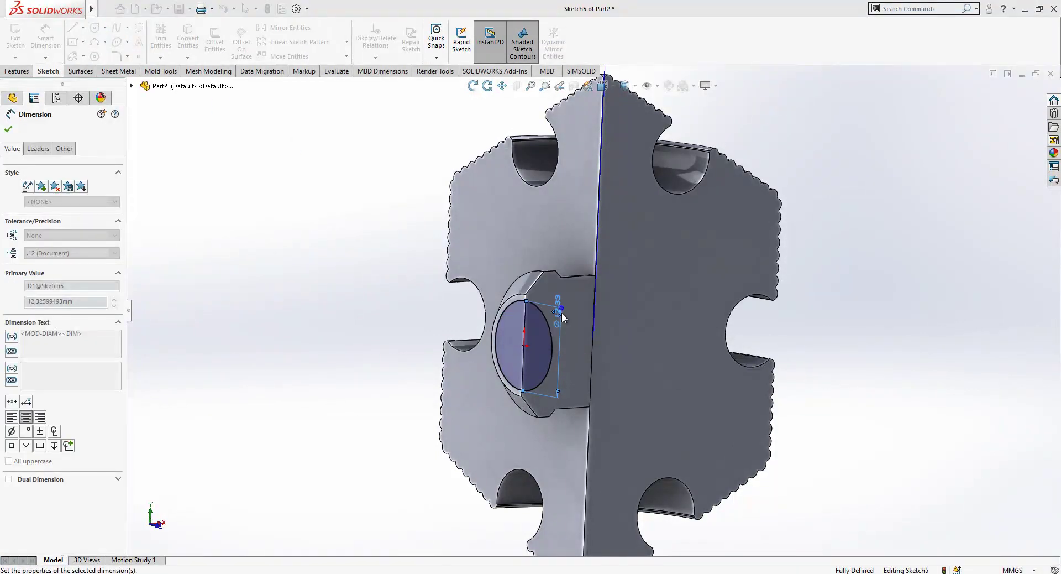
{"action": "key", "text": "Escape"}
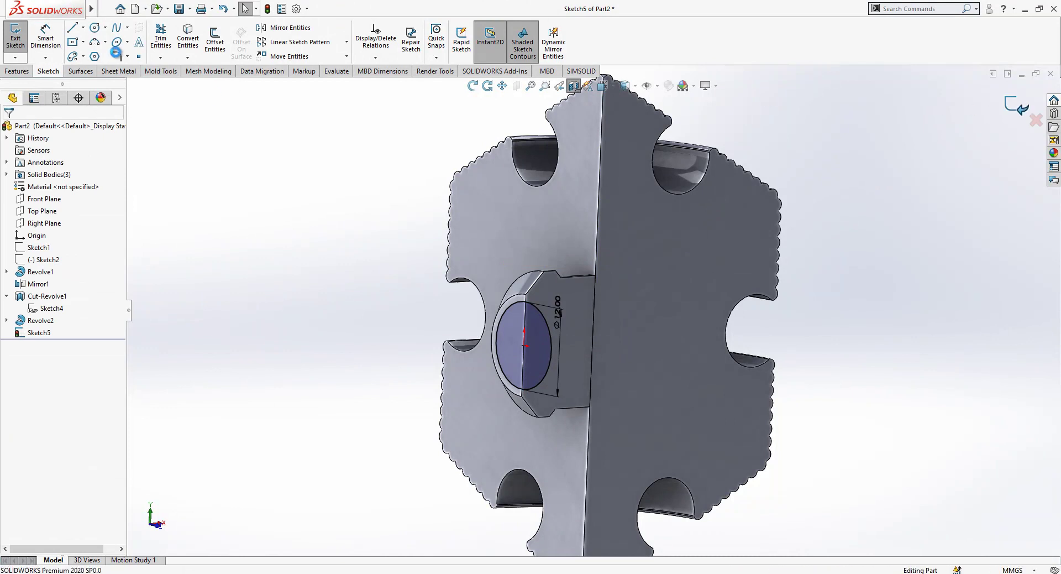
Step: Cut-extrude the circle 10 mm blind into the plug to hollow it out
{"action": "left_click", "coordinate": [16, 36]}
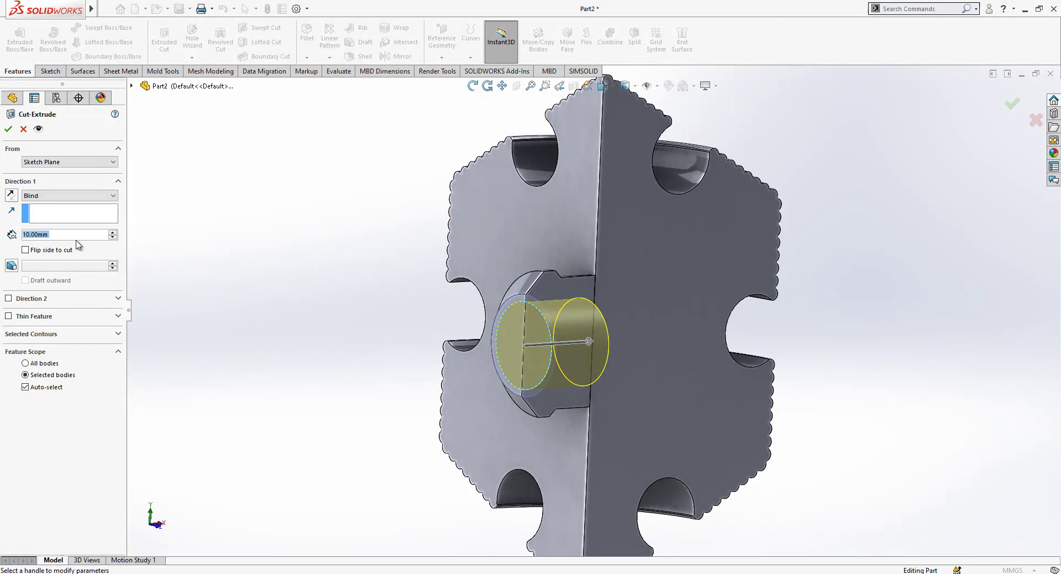
{"action": "key", "text": "Return"}
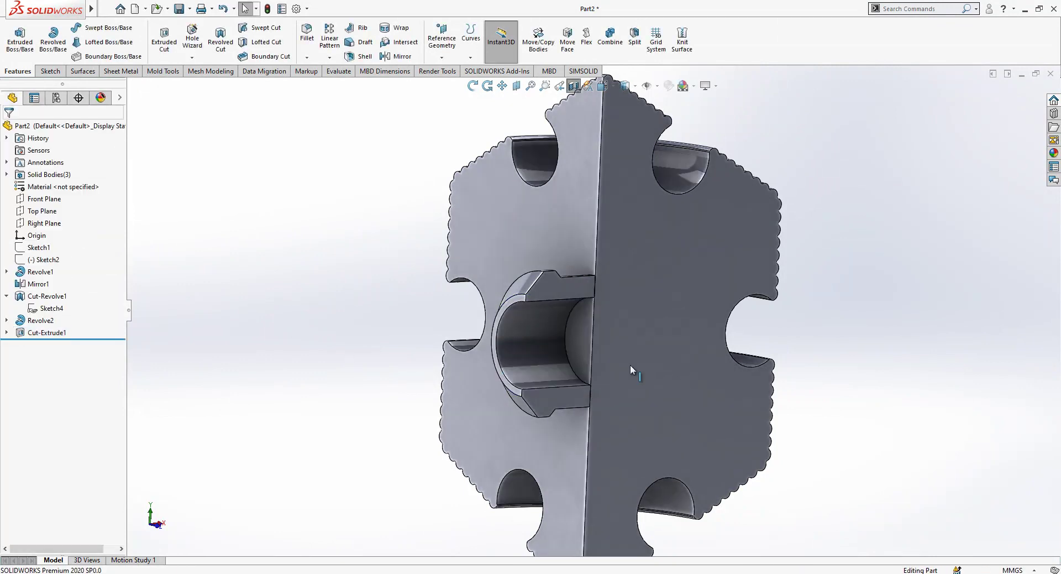
{"action": "middle_click_drag", "start_coordinate": [635, 368], "coordinate": [562, 360]}
Step: Edit the plug's revolve and select the visible mirrored half in its feature scope so the two merge
{"action": "left_click", "coordinate": [46, 332]}
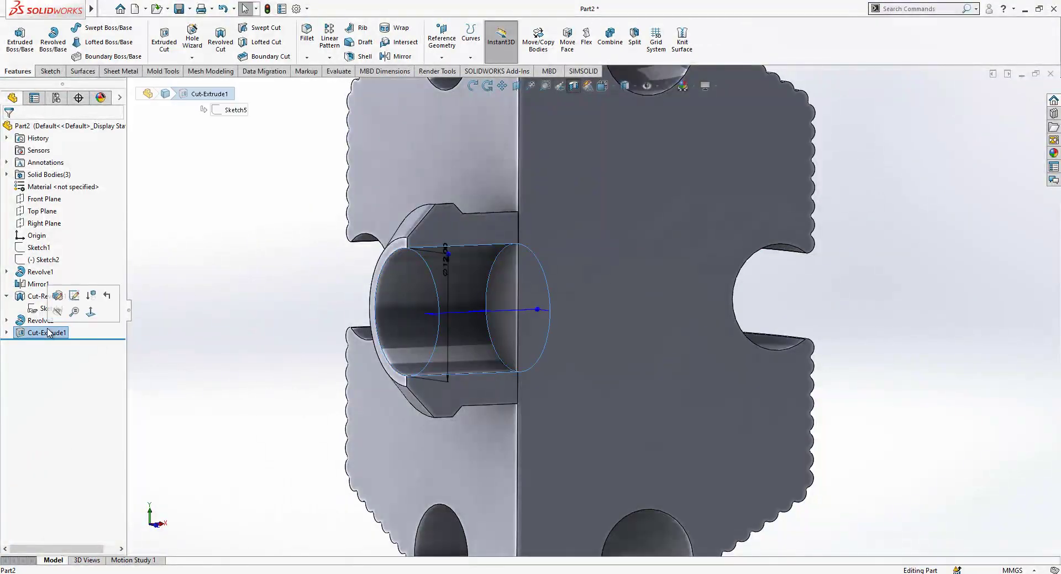
{"action": "left_click", "coordinate": [38, 320]}
{"action": "left_click", "coordinate": [44, 285]}
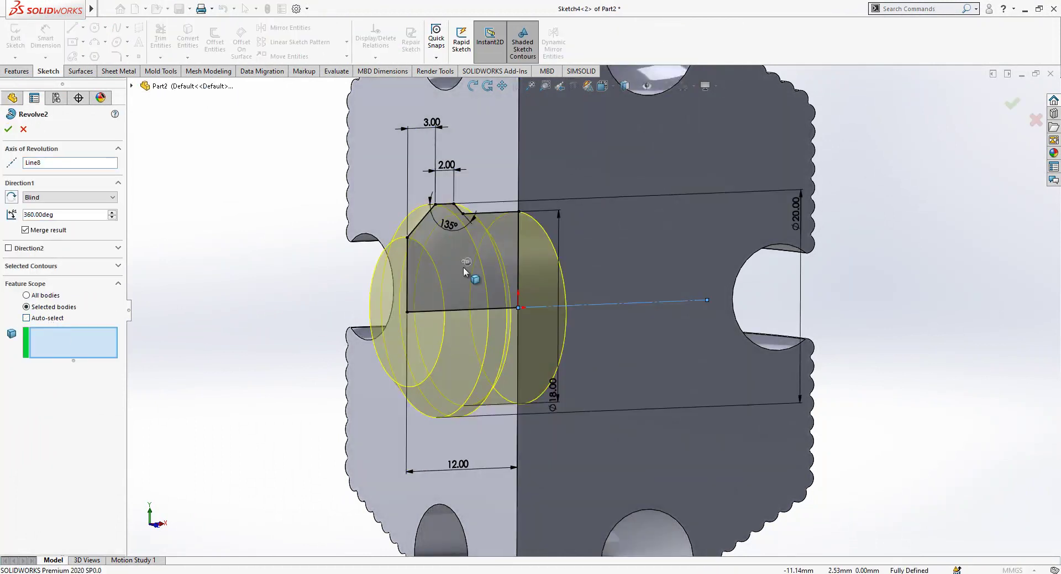
{"action": "left_click", "coordinate": [463, 267]}
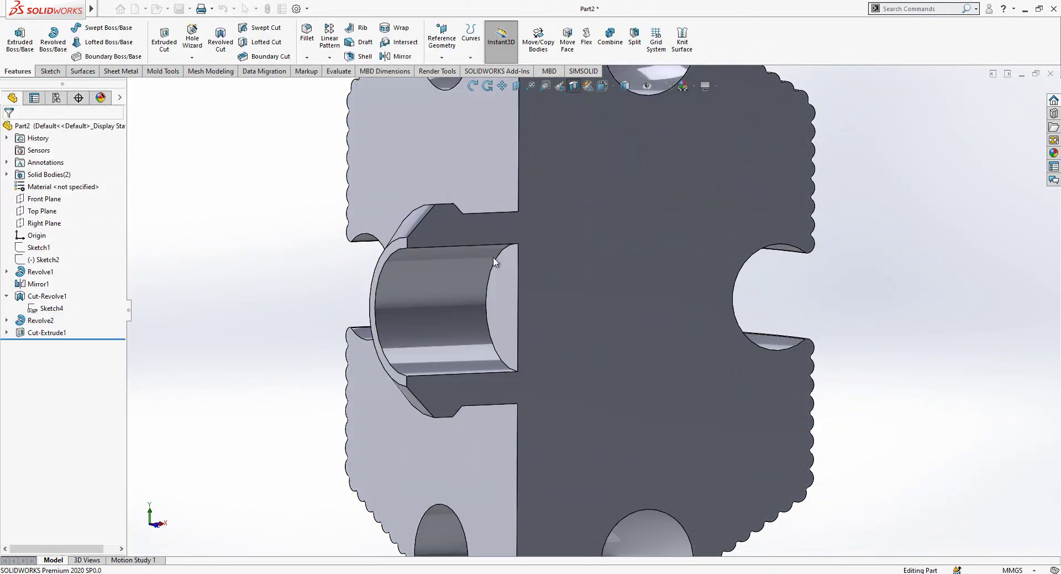
Step: Fillet the circular edge at the inner end of the plug's bore with a 2 mm radius
{"action": "scroll", "coordinate": [497, 264], "scroll_direction": "up", "scroll_amount": 2}
{"action": "middle_click_drag", "start_coordinate": [526, 259], "coordinate": [523, 298]}
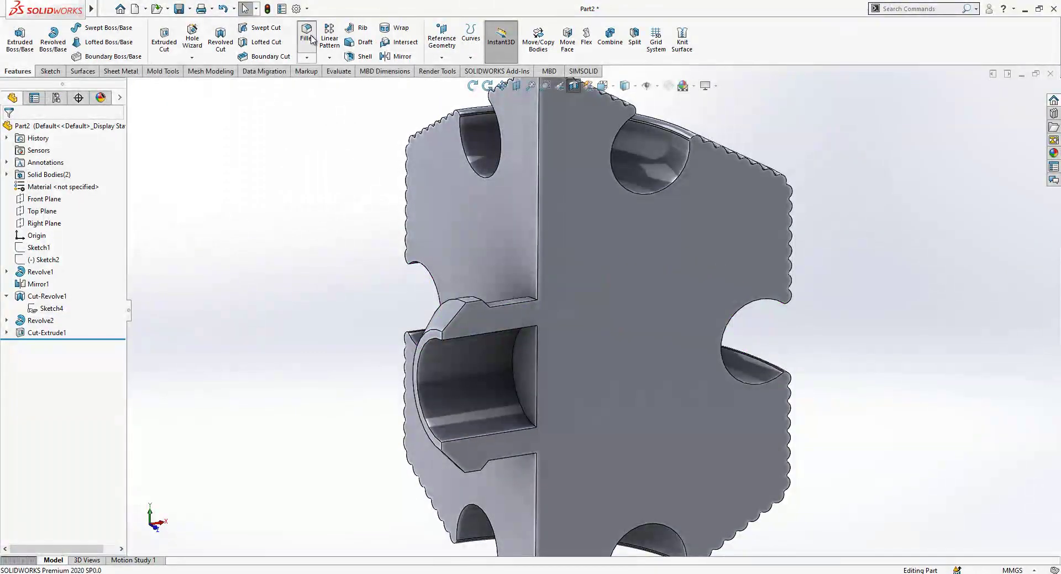
{"action": "left_click", "coordinate": [526, 415]}
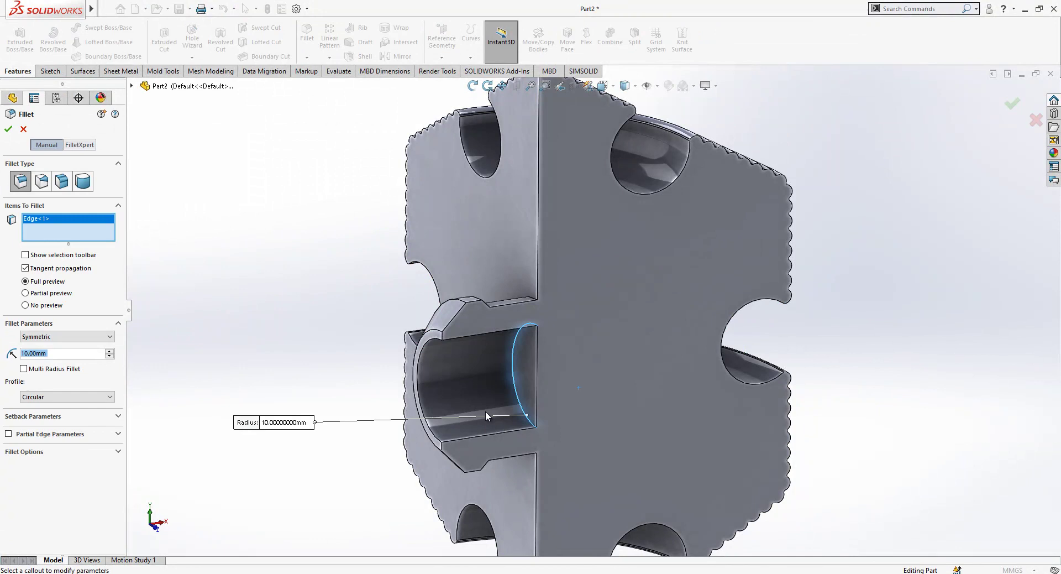
{"action": "type", "text": "2"}
{"action": "key", "text": "Return"}
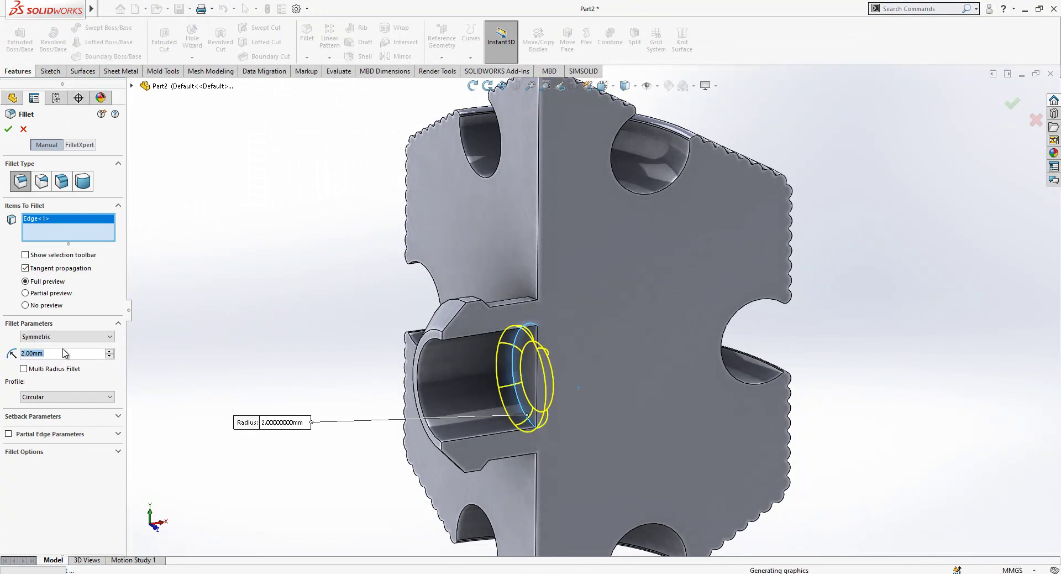
{"action": "scroll", "coordinate": [409, 338], "scroll_direction": "up", "scroll_amount": 2}
{"action": "left_click", "coordinate": [429, 353]}
Step: Orient the view normal to the flat face around the plug and turn off the section view
{"action": "middle_click_drag", "start_coordinate": [470, 345], "coordinate": [515, 276]}
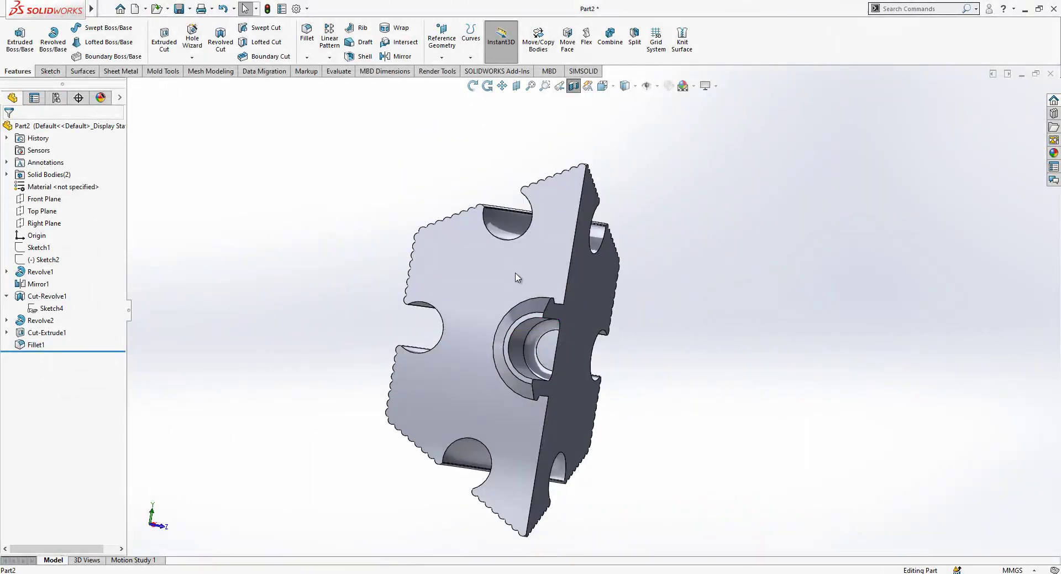
{"action": "left_click", "coordinate": [516, 278]}
{"action": "left_click", "coordinate": [604, 231]}
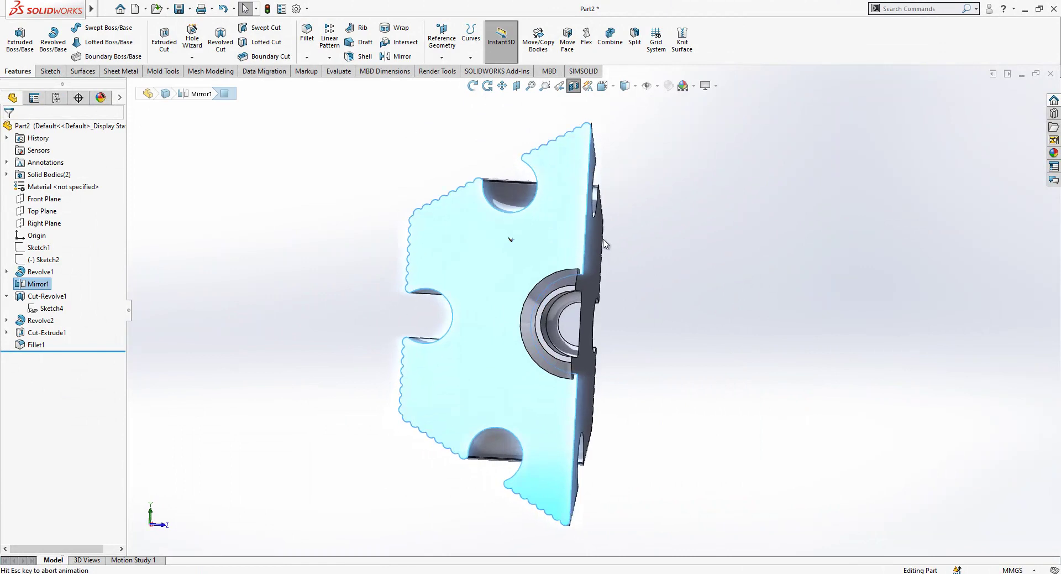
{"action": "left_click", "coordinate": [646, 279]}
{"action": "left_click", "coordinate": [573, 86]}
{"action": "scroll", "coordinate": [719, 244], "scroll_direction": "down", "scroll_amount": 2}
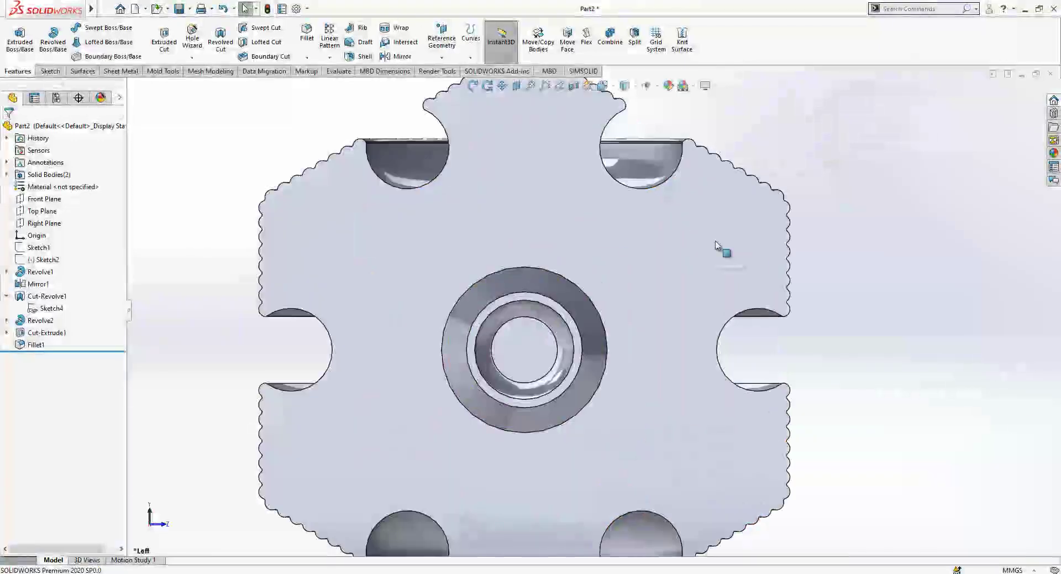
Step: Sketch two crossing centre rectangles on the flat face at the origin, one vertical and one horizontal, each about 28 by 3.8 mm
{"action": "left_click", "coordinate": [462, 212]}
{"action": "left_click", "coordinate": [508, 181]}
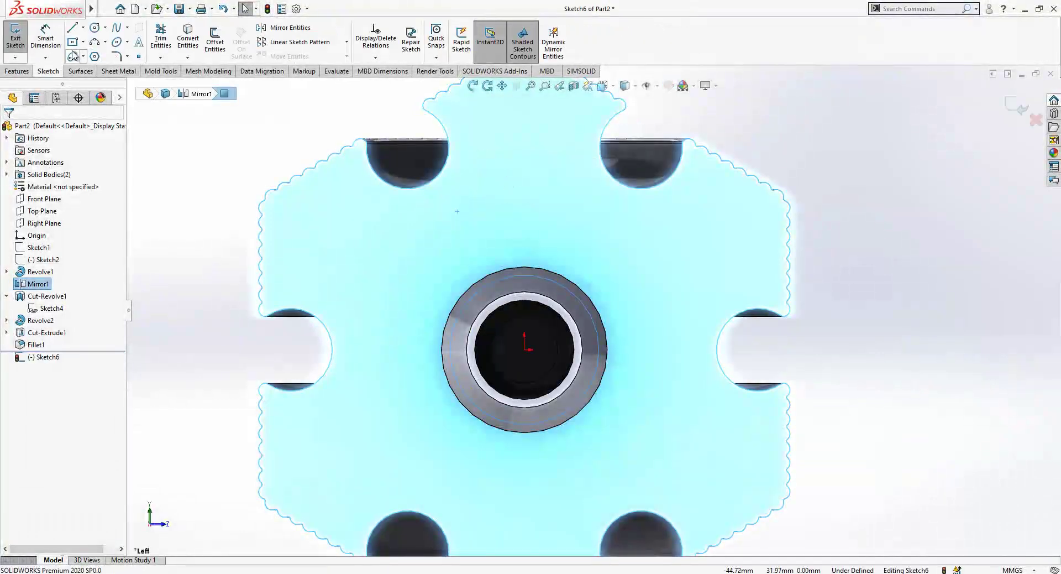
{"action": "left_click", "coordinate": [524, 349]}
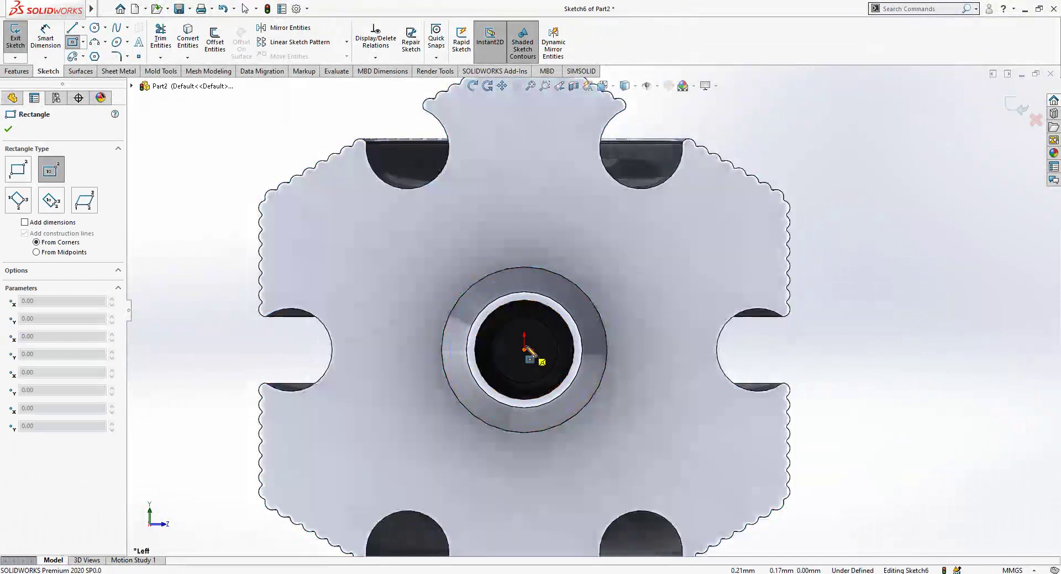
{"action": "left_click", "coordinate": [540, 235]}
{"action": "left_click", "coordinate": [525, 349]}
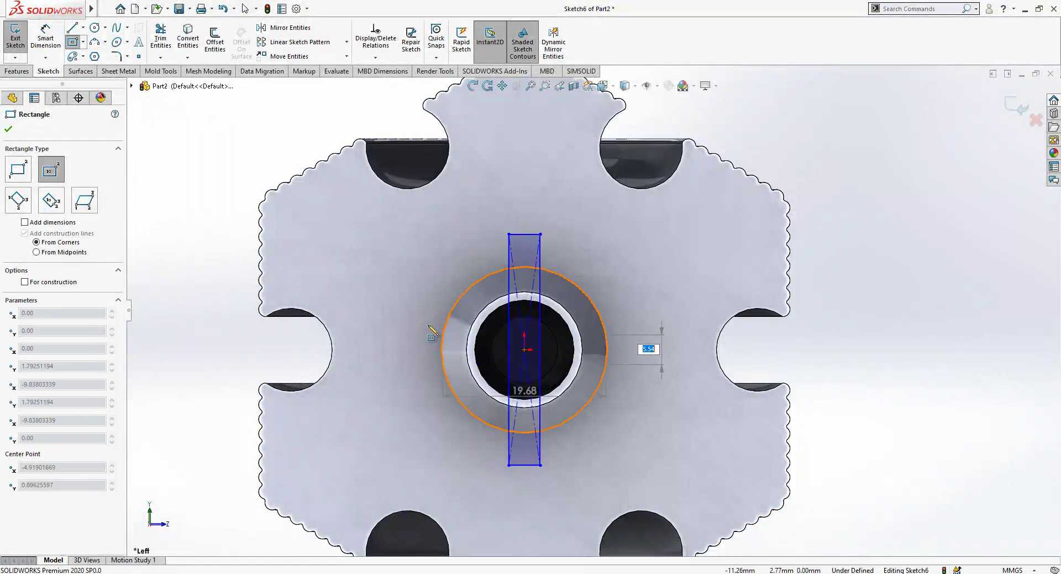
{"action": "left_click", "coordinate": [409, 334]}
{"action": "key", "text": "Escape"}
Step: Make the short ends of the horizontal and vertical rectangles equal in length
{"action": "left_click", "coordinate": [409, 347]}
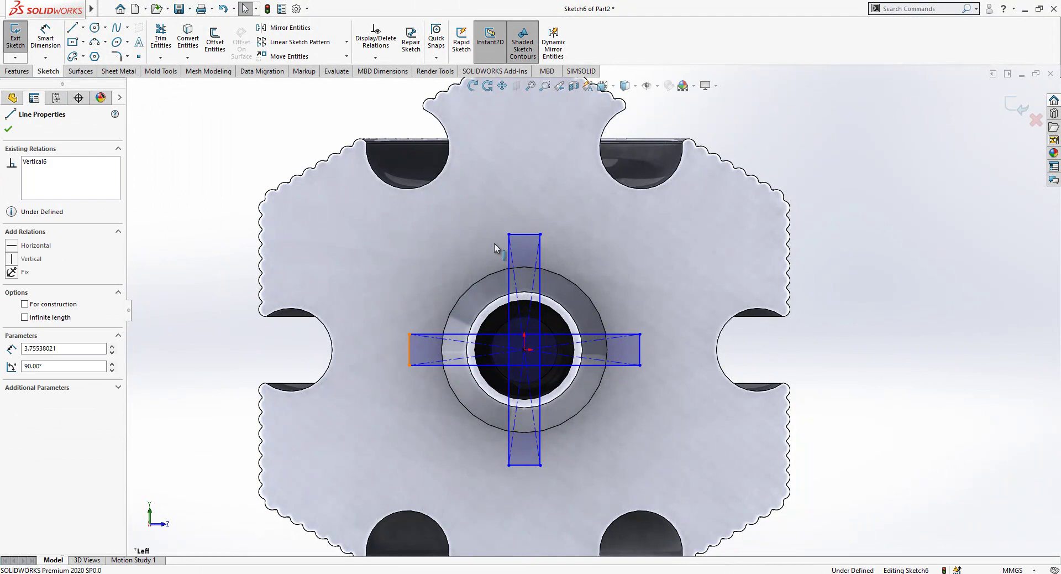
{"action": "left_click", "coordinate": [523, 234], "text": "ctrl"}
{"action": "left_click", "coordinate": [23, 374]}
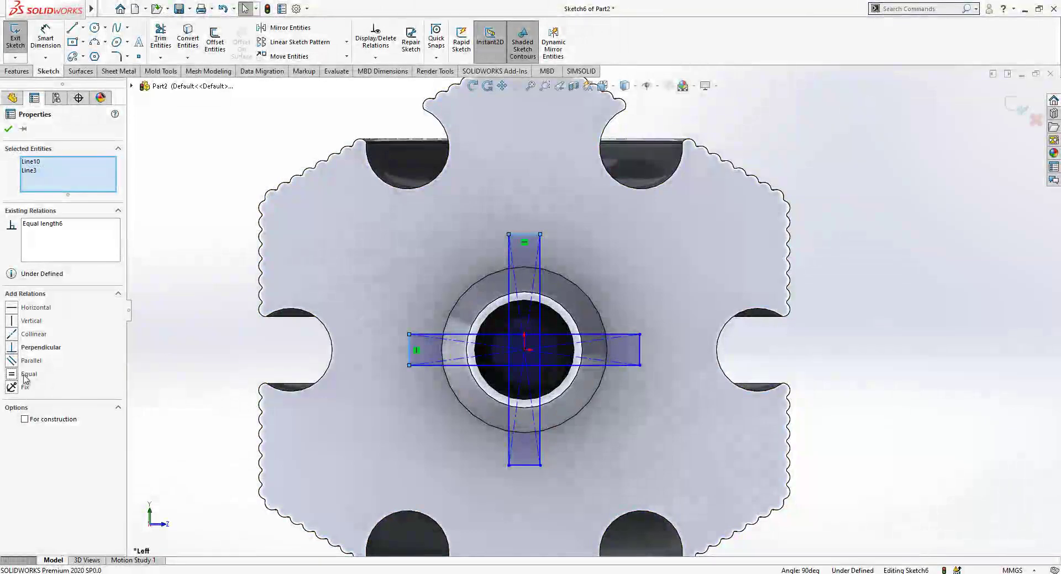
{"action": "key", "text": "Escape"}
{"action": "left_click", "coordinate": [760, 339]}
Step: Dimension the short end of the vertical rectangle and set its width to 2 mm
{"action": "scroll", "coordinate": [614, 341], "scroll_direction": "up", "scroll_amount": 2}
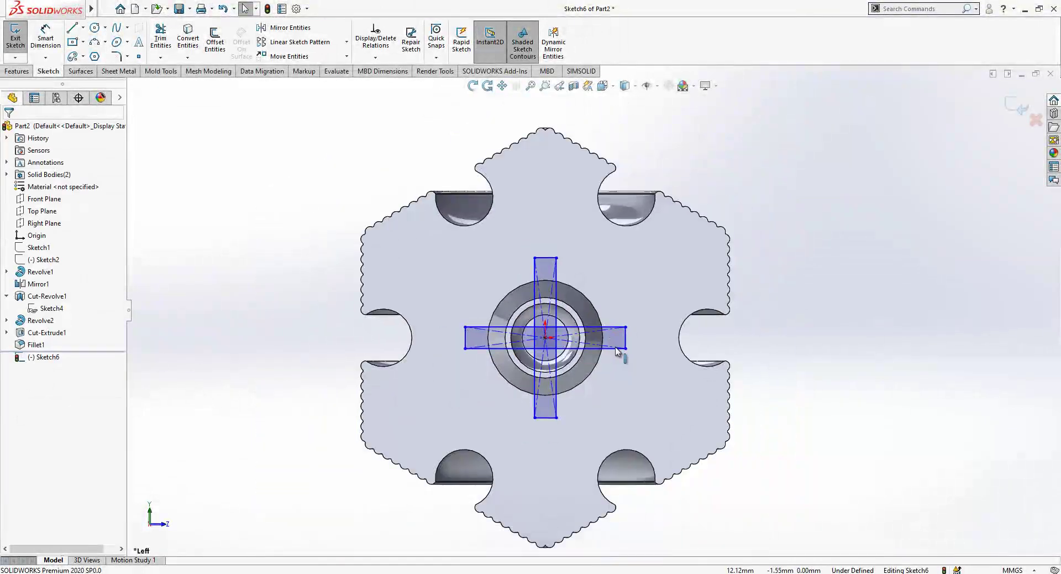
{"action": "scroll", "coordinate": [620, 352], "scroll_direction": "down", "scroll_amount": 2}
{"action": "mouse_move", "coordinate": [632, 338]}
{"action": "middle_mouse_down"}
{"action": "mouse_move", "coordinate": [619, 332]}
{"action": "mouse_move", "coordinate": [609, 348]}
{"action": "mouse_move", "coordinate": [602, 326]}
{"action": "middle_mouse_up"}
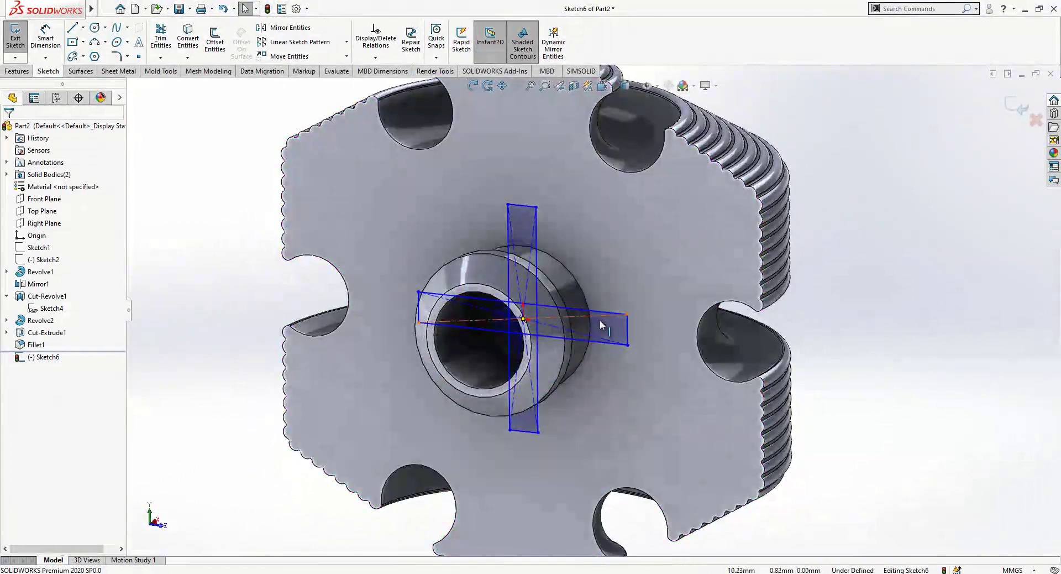
{"action": "left_click", "coordinate": [45, 37]}
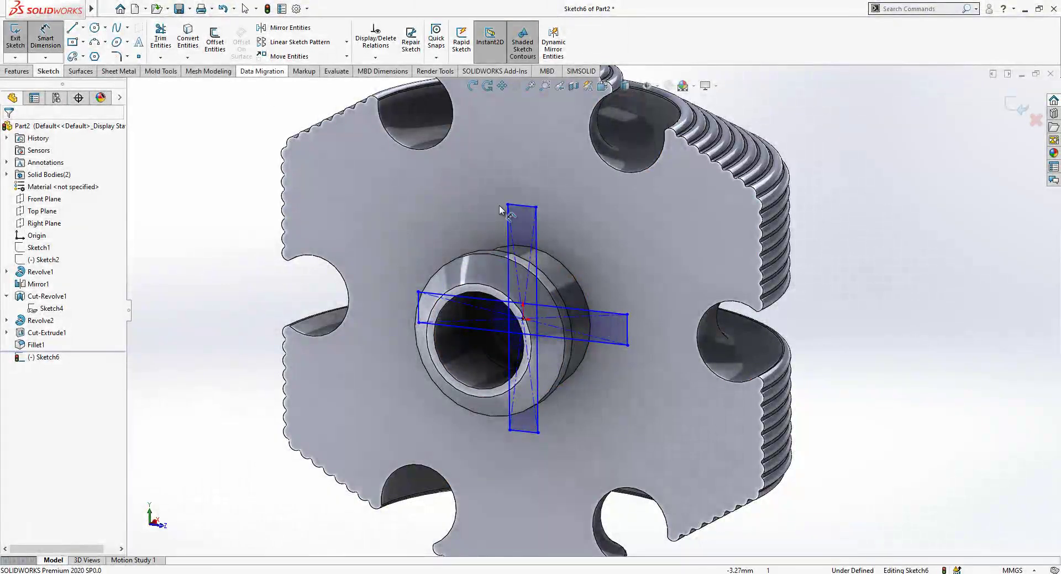
{"action": "left_click", "coordinate": [523, 205]}
{"action": "left_click", "coordinate": [524, 186]}
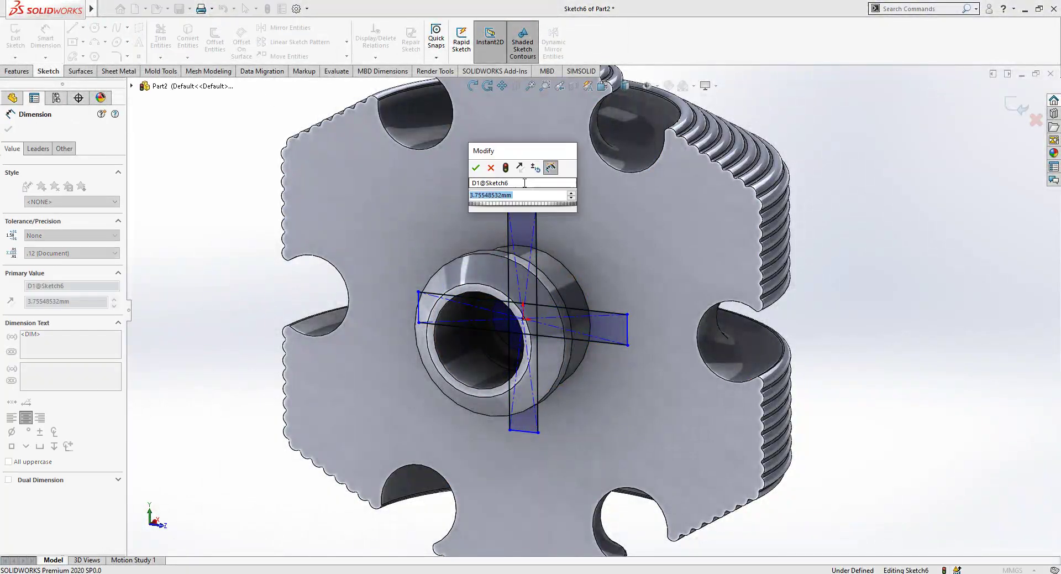
{"action": "type", "text": "2"}
{"action": "key", "text": "Return"}
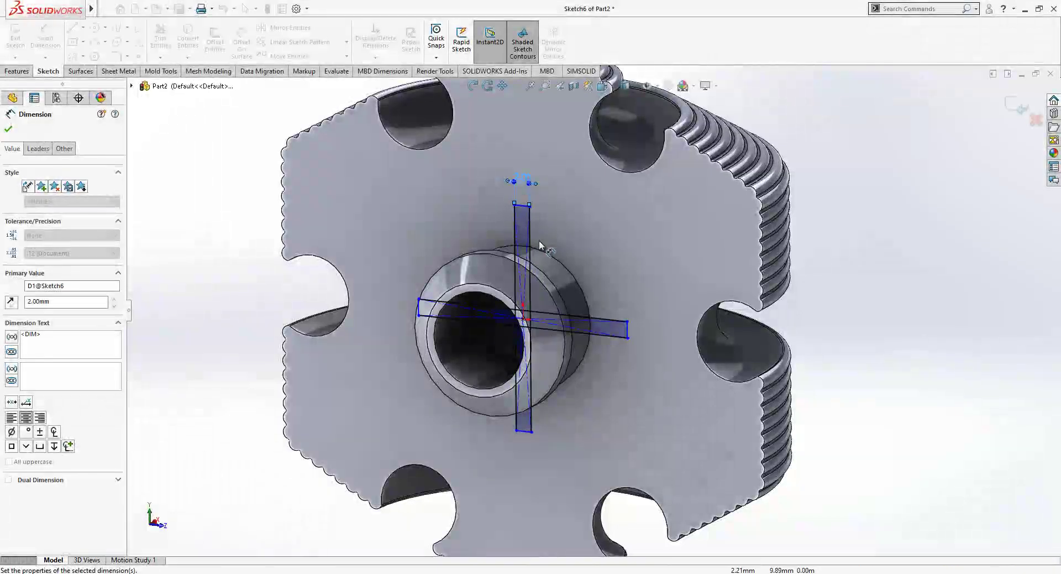
Step: Place a length dimension on the vertical rectangle's long side and open its value for editing
{"action": "left_click", "coordinate": [530, 246]}
{"action": "left_click", "coordinate": [596, 254]}
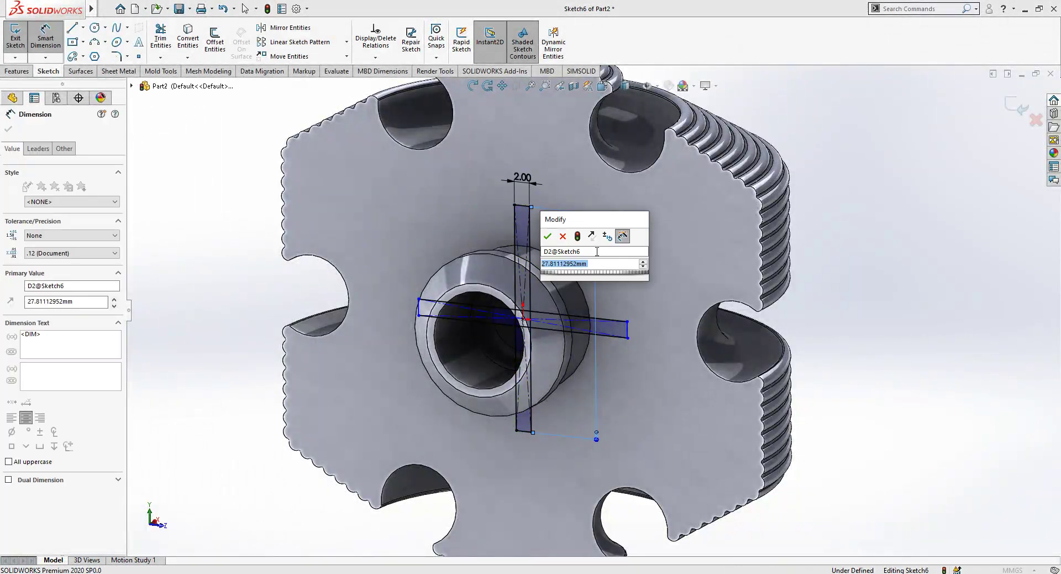
Step: Set the vertical rectangle's length to 22 mm
{"action": "type", "text": "20"}
{"action": "key", "text": "Return"}
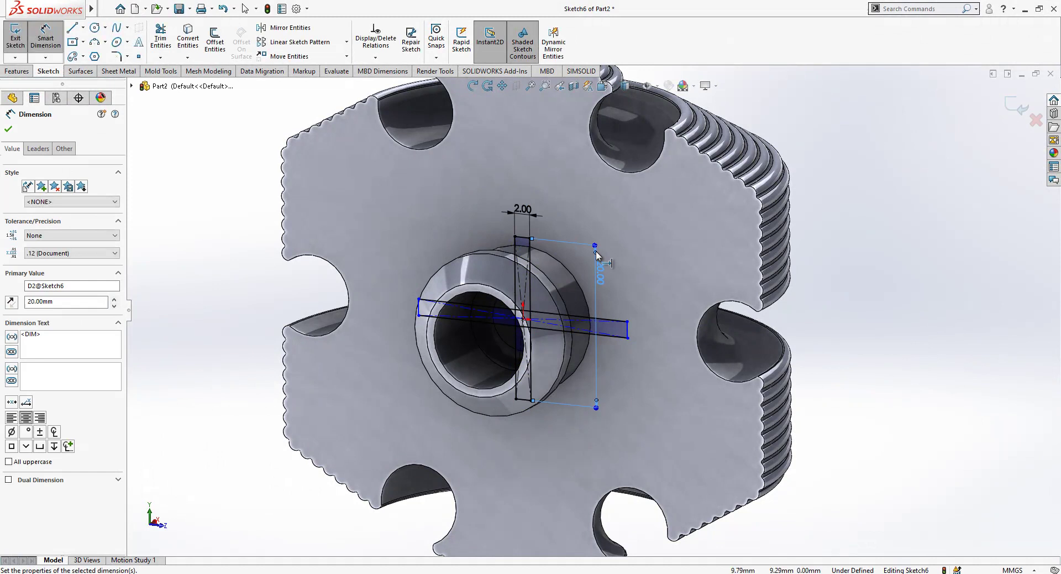
{"action": "key", "text": "Escape"}
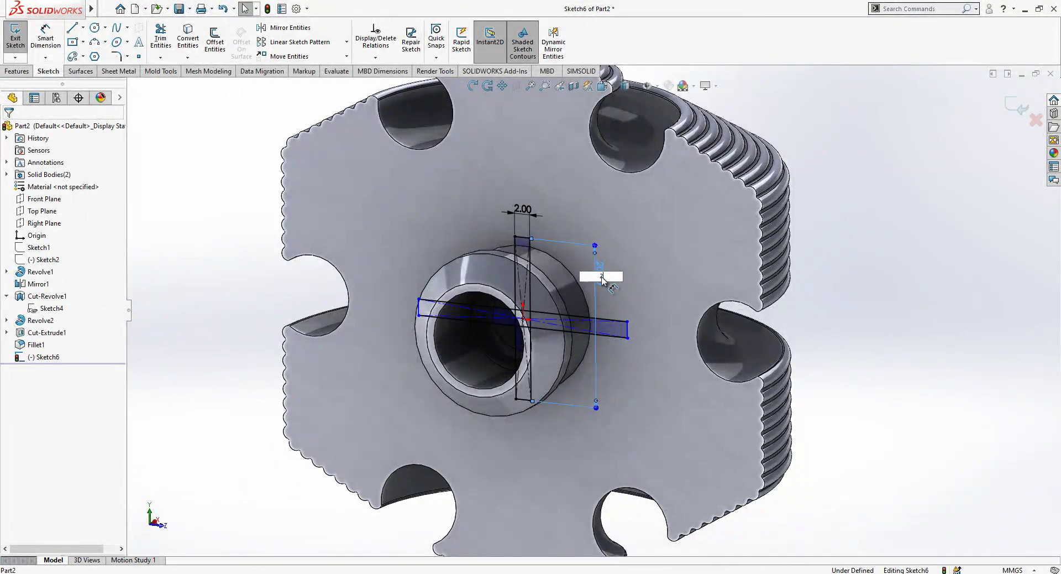
{"action": "key", "text": "Return"}
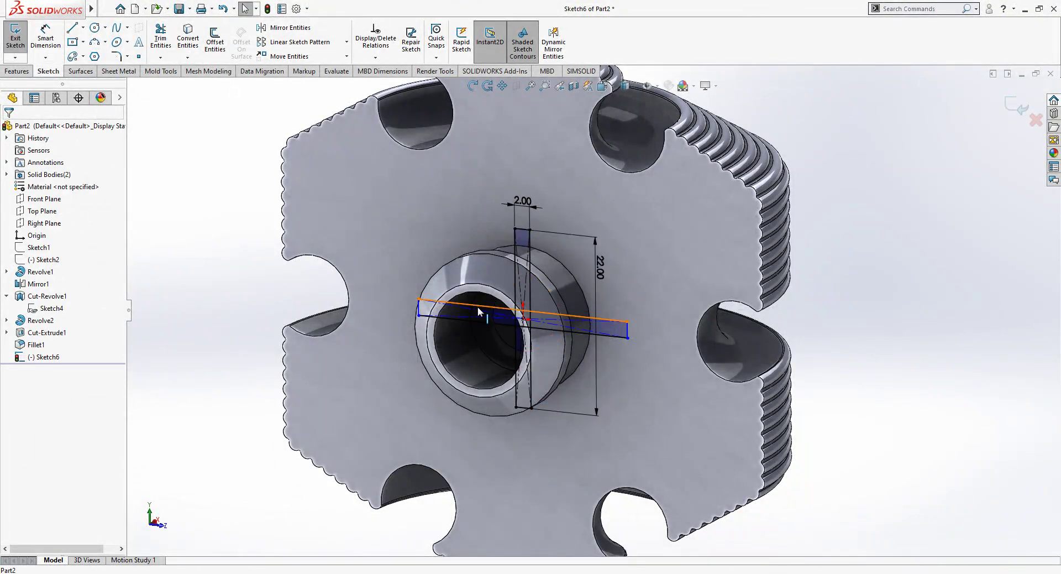
Step: Make the long edges of the horizontal and vertical rectangles equal in length
{"action": "left_click", "coordinate": [515, 272]}
{"action": "left_click", "coordinate": [514, 271], "text": "ctrl"}
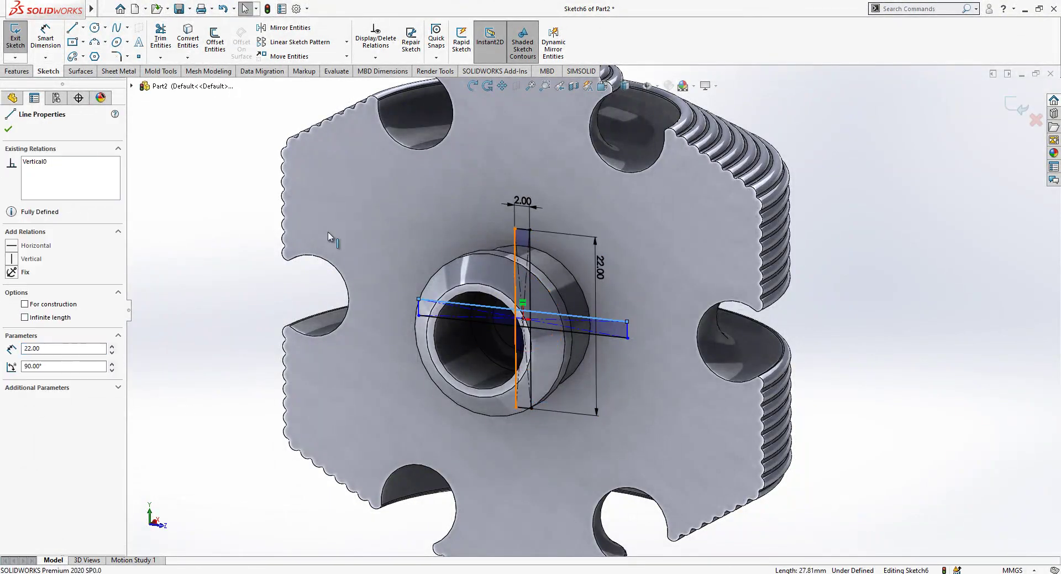
{"action": "left_click", "coordinate": [149, 349]}
{"action": "scroll", "coordinate": [353, 328], "scroll_direction": "up", "scroll_amount": 1}
{"action": "middle_click_drag", "start_coordinate": [354, 328], "coordinate": [376, 324]}
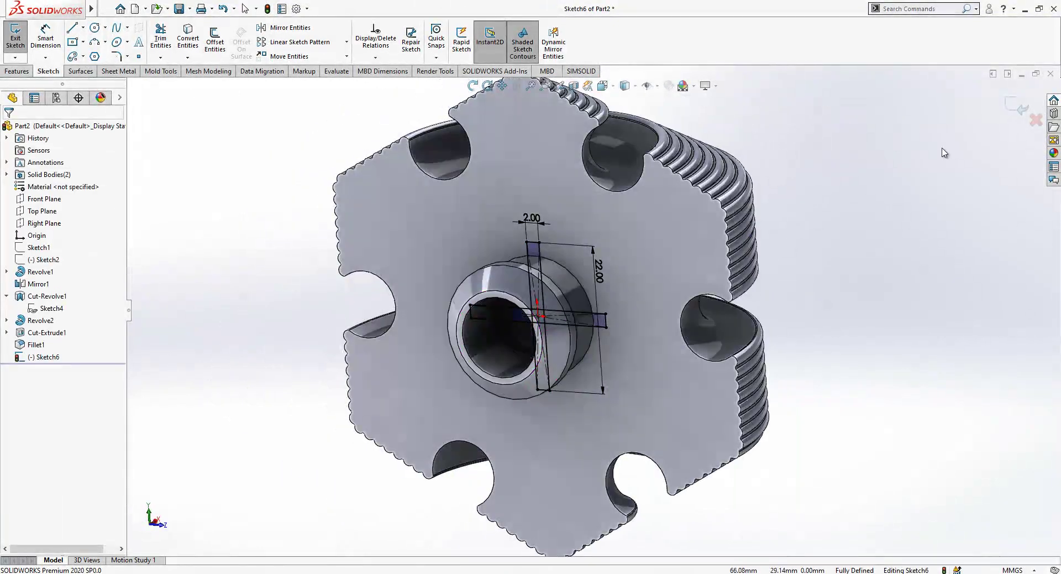
Step: Cut-extrude both crossed rectangle contours 12 mm blind in the reversed direction to slot the central hub
{"action": "left_click", "coordinate": [17, 70]}
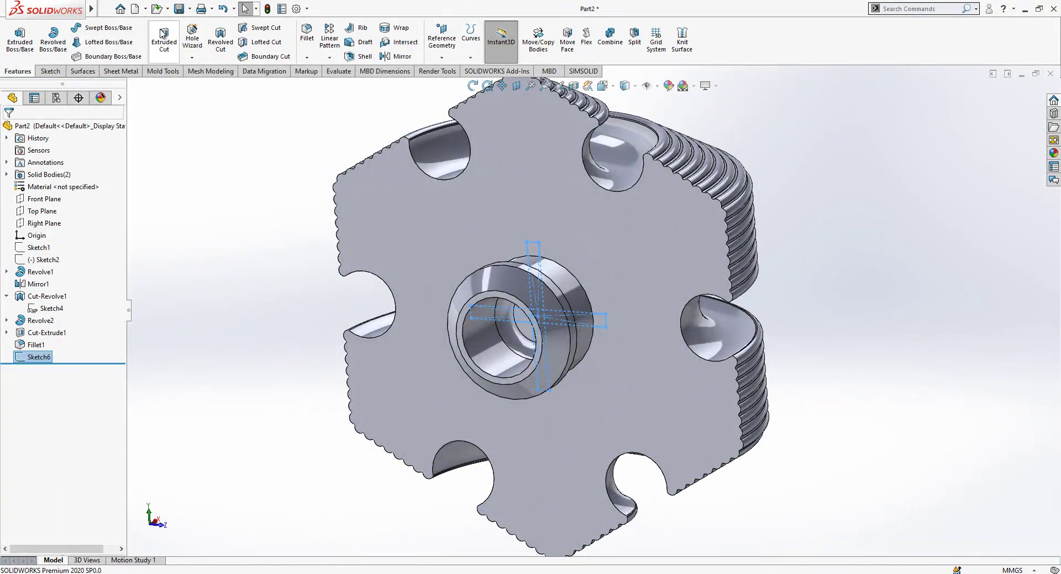
{"action": "left_click", "coordinate": [164, 42]}
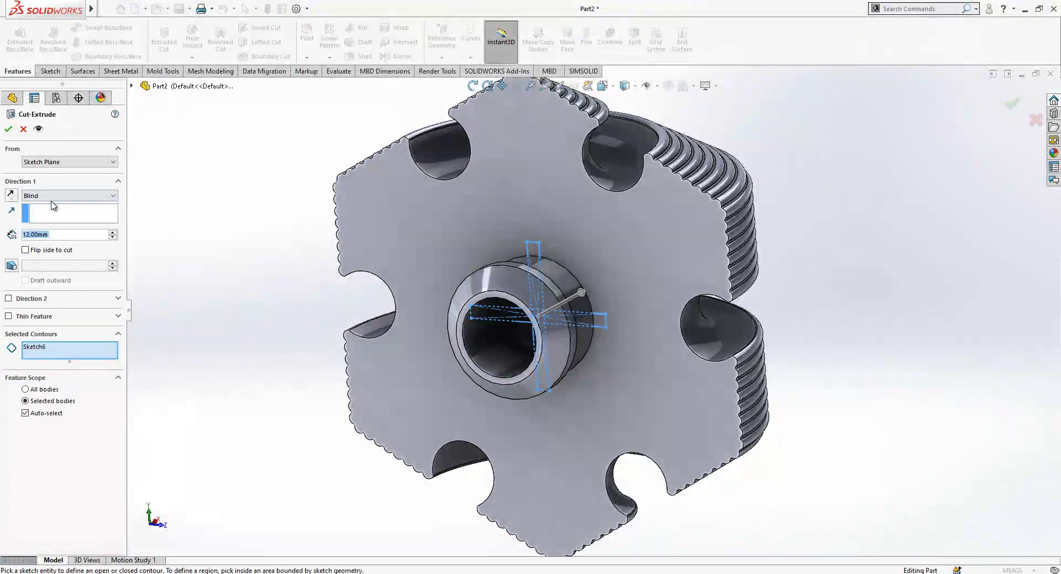
{"action": "right_click", "coordinate": [65, 350]}
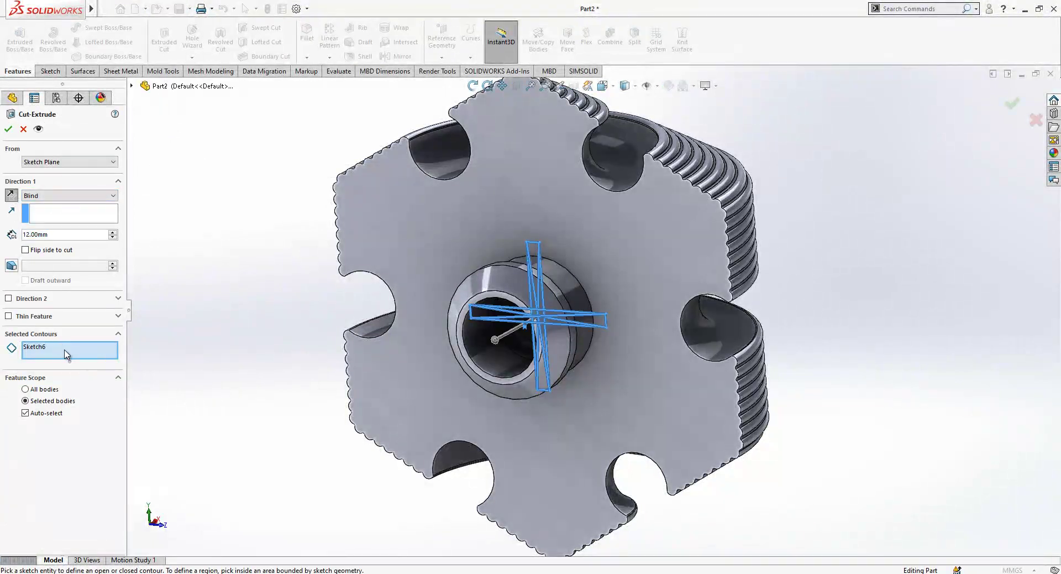
{"action": "left_click", "coordinate": [89, 358]}
{"action": "left_click", "coordinate": [545, 266]}
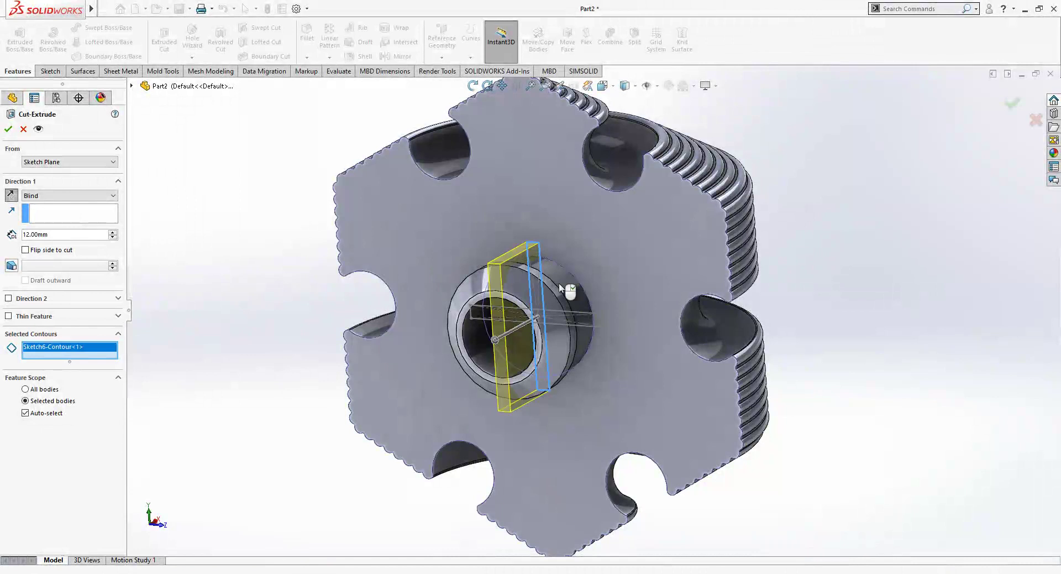
{"action": "left_click", "coordinate": [586, 311]}
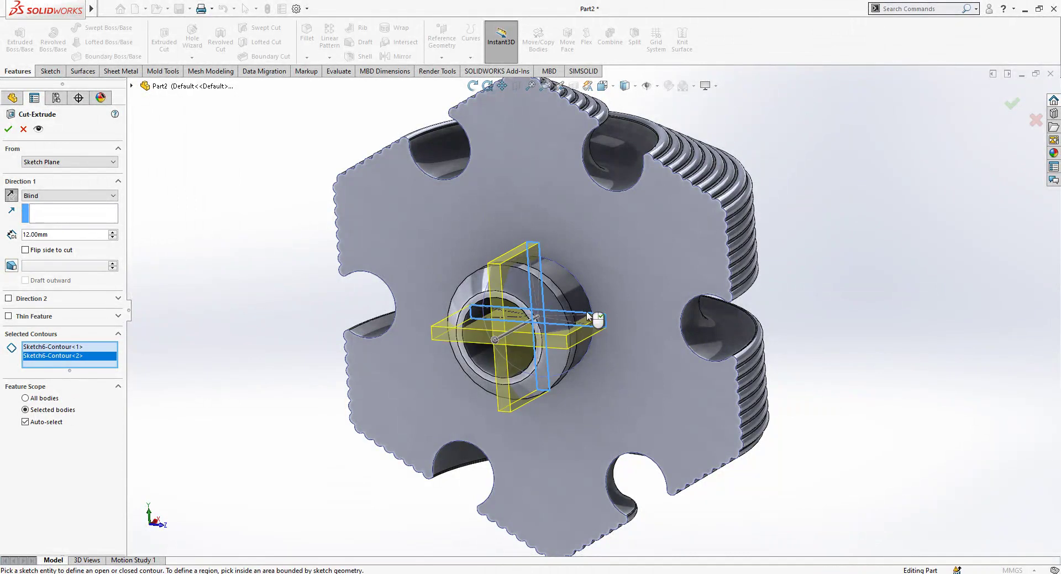
{"action": "left_click", "coordinate": [8, 129]}
{"action": "left_click", "coordinate": [250, 187]}
{"action": "mouse_move", "coordinate": [561, 282]}
{"action": "middle_mouse_down"}
{"action": "mouse_move", "coordinate": [657, 271]}
{"action": "mouse_move", "coordinate": [566, 288]}
{"action": "middle_mouse_up"}
{"action": "scroll", "coordinate": [575, 293], "scroll_direction": "up", "scroll_amount": 2}
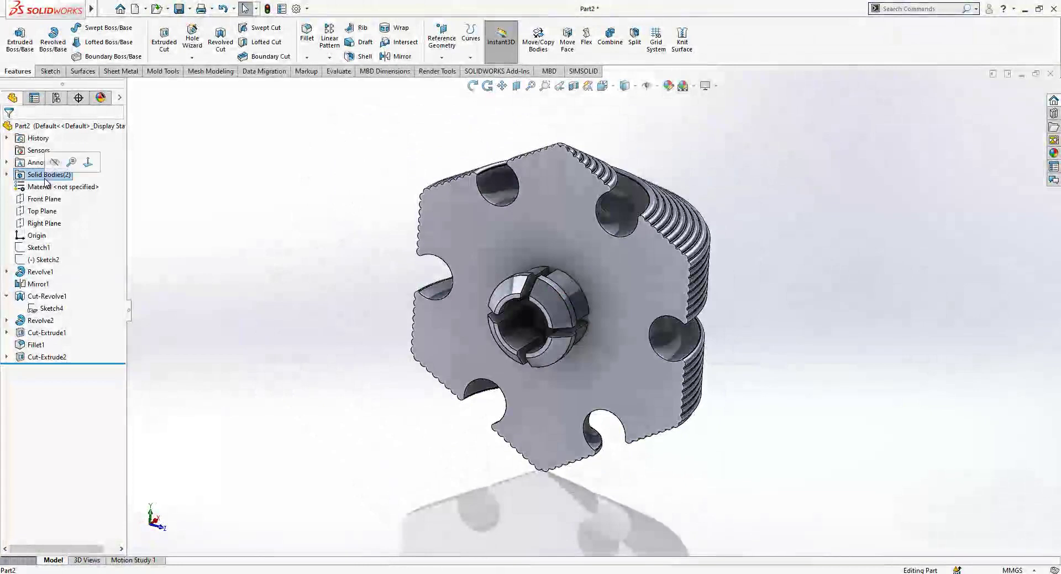
{"action": "left_click", "coordinate": [54, 161]}
{"action": "left_click", "coordinate": [42, 176]}
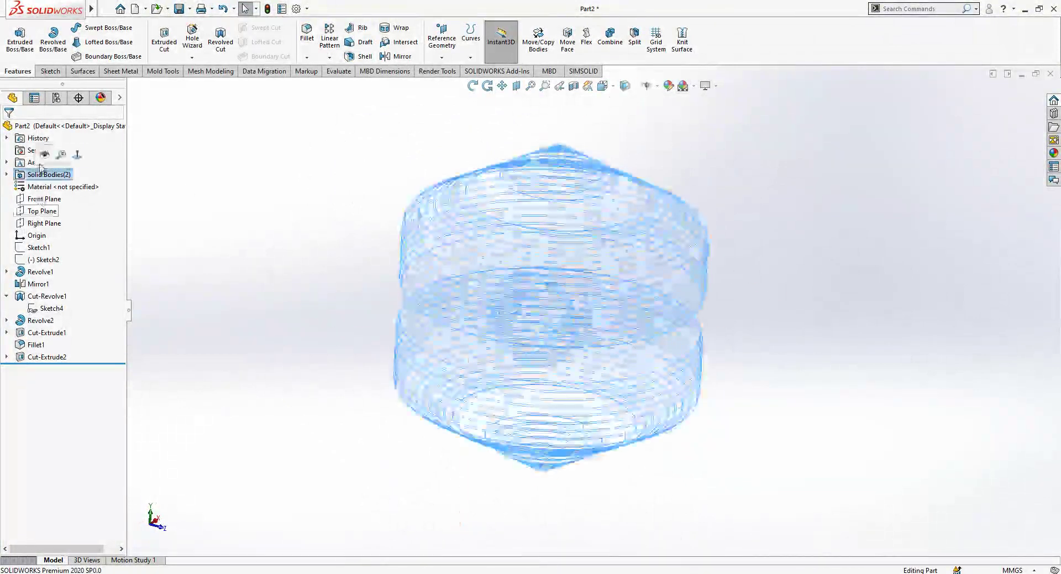
{"action": "left_click", "coordinate": [45, 156]}
Step: Section the model along the Front Plane, examine the hub and its socket inside, and turn the section view off
{"action": "scroll", "coordinate": [445, 281], "scroll_direction": "down", "scroll_amount": 1}
{"action": "mouse_move", "coordinate": [544, 279]}
{"action": "middle_mouse_down"}
{"action": "mouse_move", "coordinate": [506, 279]}
{"action": "mouse_move", "coordinate": [544, 288]}
{"action": "middle_mouse_up"}
{"action": "scroll", "coordinate": [545, 288], "scroll_direction": "up", "scroll_amount": 5}
{"action": "left_click", "coordinate": [574, 86]}
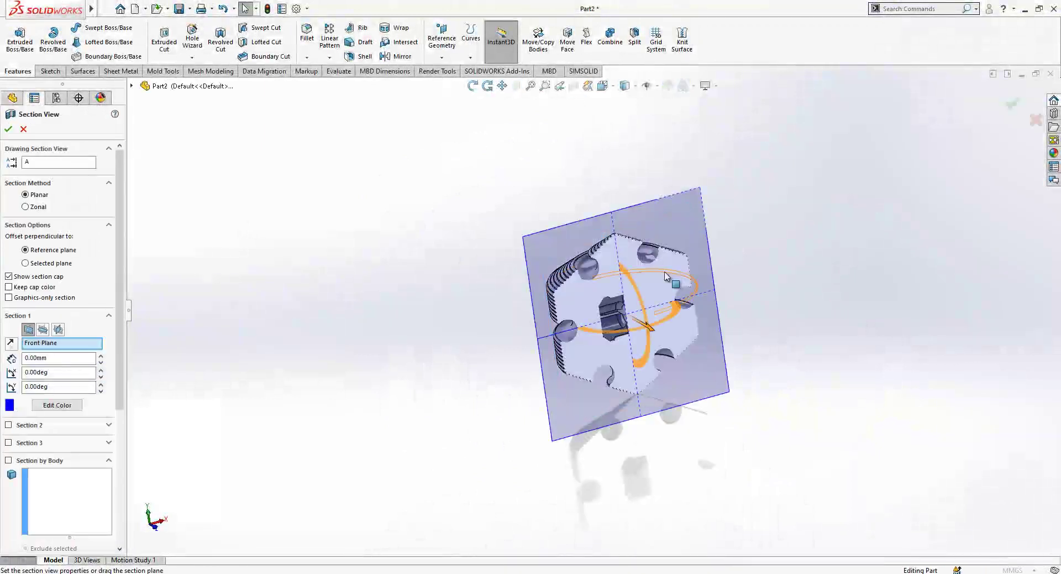
{"action": "key", "text": "Return"}
{"action": "scroll", "coordinate": [560, 341], "scroll_direction": "down", "scroll_amount": 3}
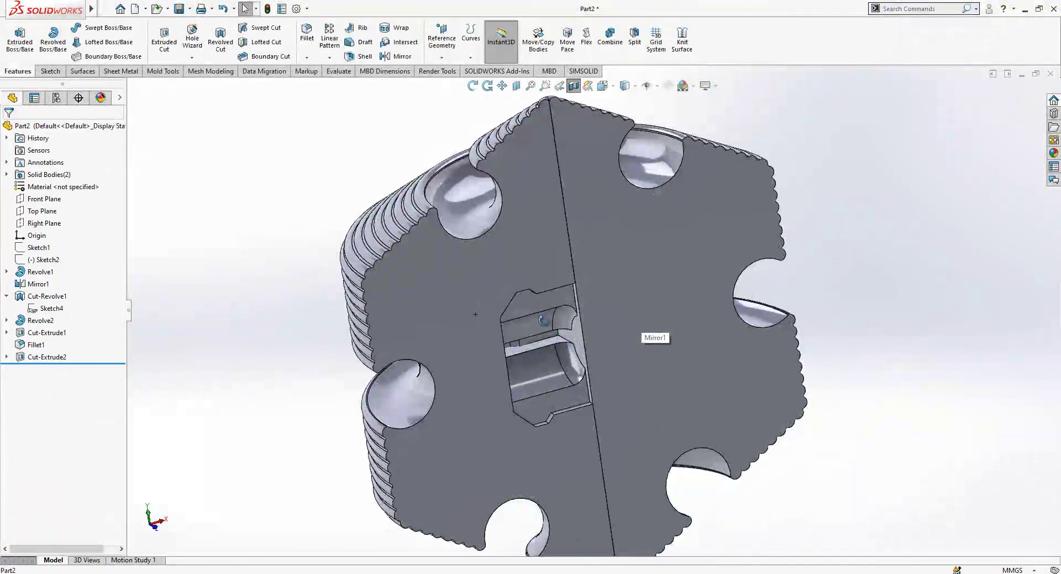
{"action": "middle_click_drag", "start_coordinate": [559, 334], "coordinate": [568, 305]}
{"action": "scroll", "coordinate": [568, 304], "scroll_direction": "up", "scroll_amount": 5}
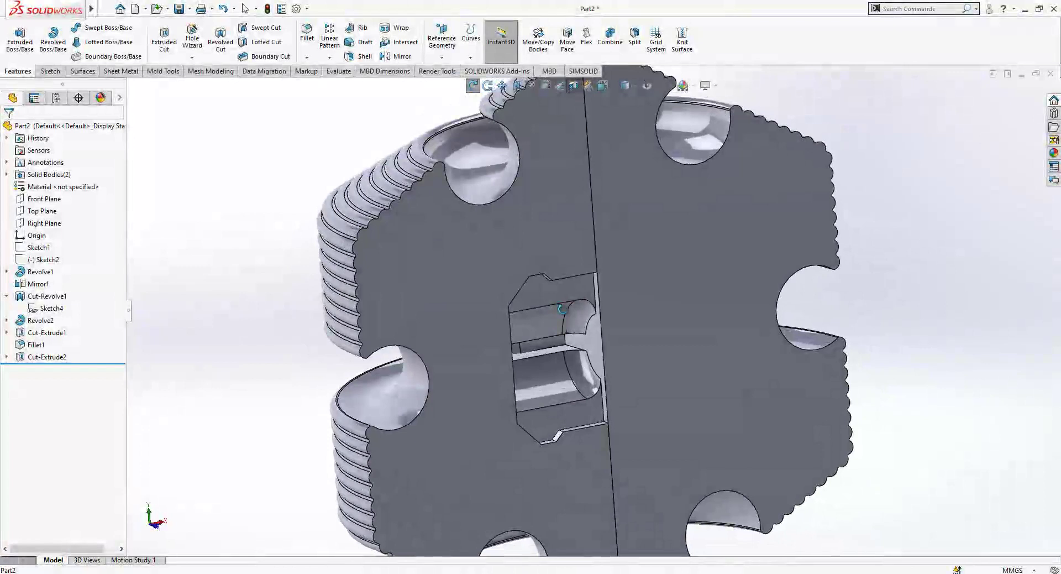
{"action": "left_click", "coordinate": [574, 85]}
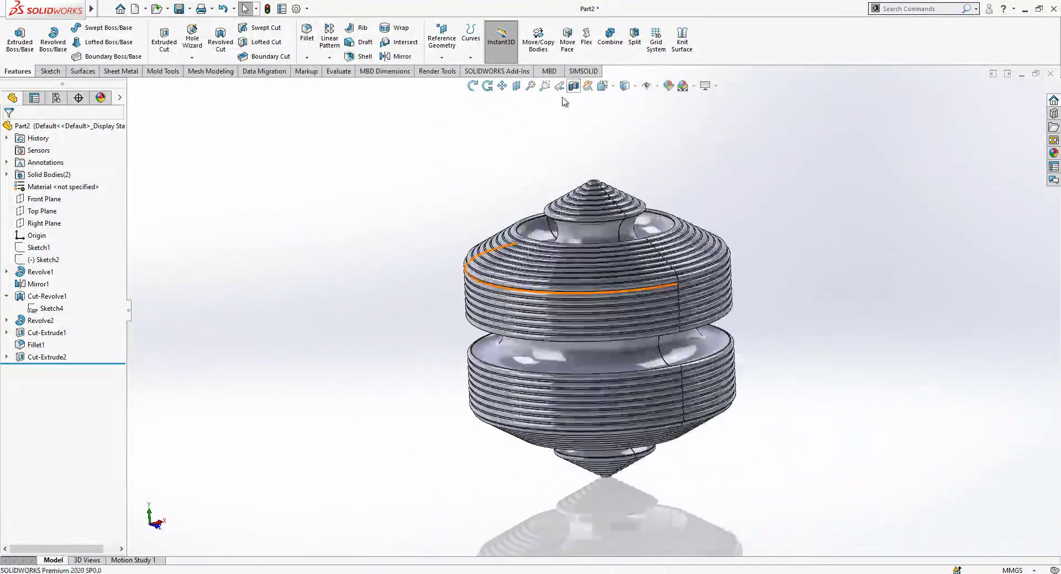
{"action": "mouse_move", "coordinate": [657, 290]}
{"action": "middle_mouse_down"}
{"action": "mouse_move", "coordinate": [625, 323]}
{"action": "mouse_move", "coordinate": [641, 301]}
{"action": "middle_mouse_up"}
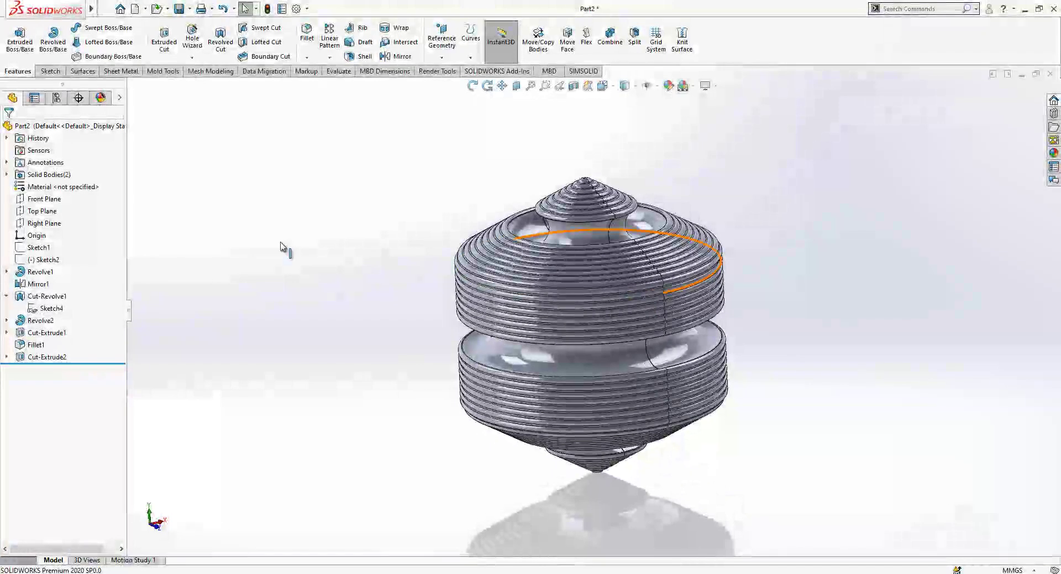
Step: Hide all solid bodies and show Sketch1
{"action": "left_click", "coordinate": [60, 175]}
{"action": "left_click", "coordinate": [38, 248]}
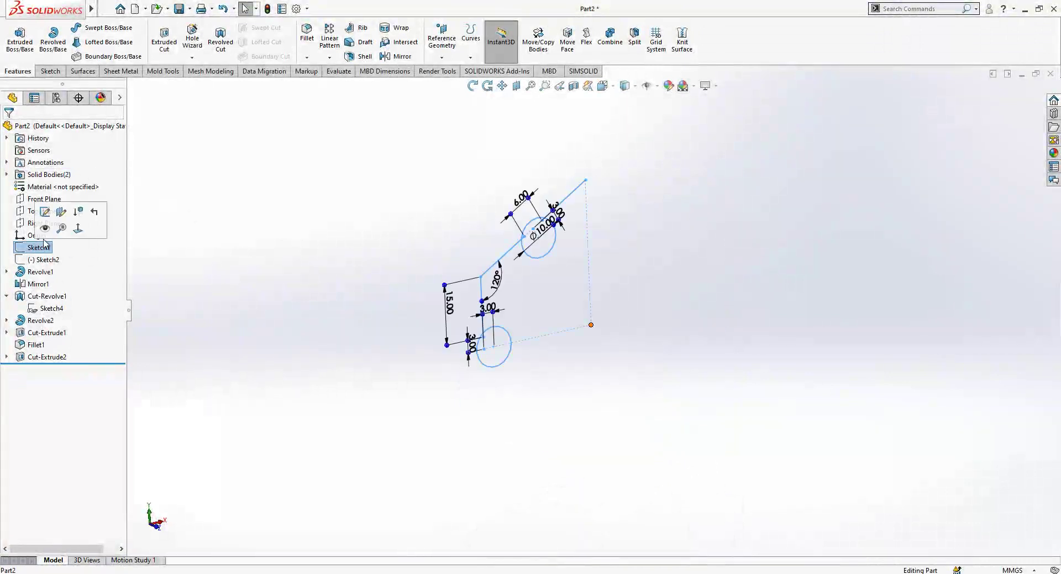
{"action": "left_click", "coordinate": [42, 211]}
{"action": "left_click", "coordinate": [225, 258]}
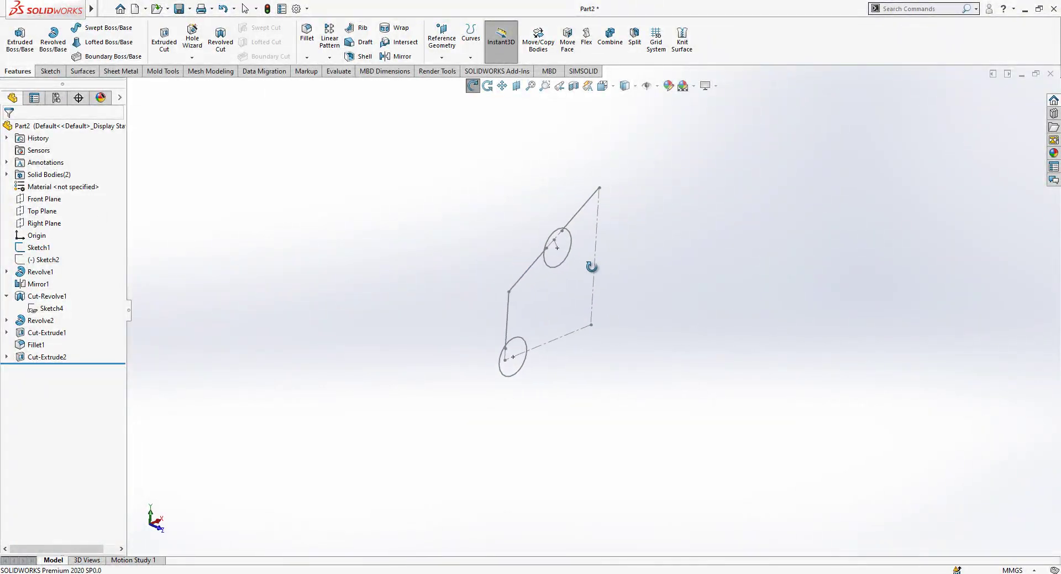
Step: Create a reference plane parallel to the Top Plane through the center point of Sketch1's upper circle
{"action": "left_click", "coordinate": [40, 212]}
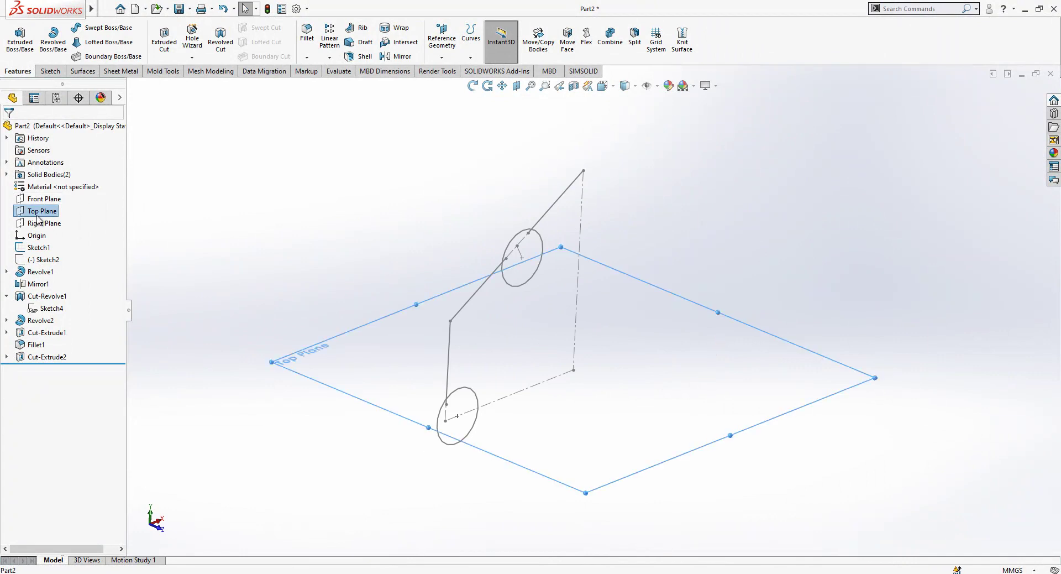
{"action": "left_click", "coordinate": [441, 39]}
{"action": "left_click", "coordinate": [459, 72]}
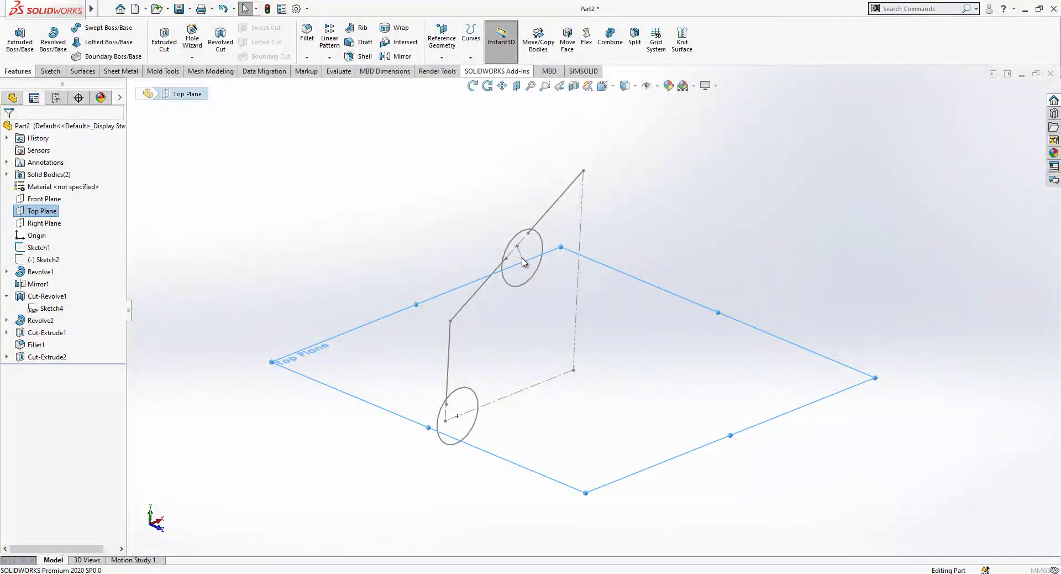
{"action": "left_click", "coordinate": [522, 259]}
{"action": "key", "text": "ctrl+7"}
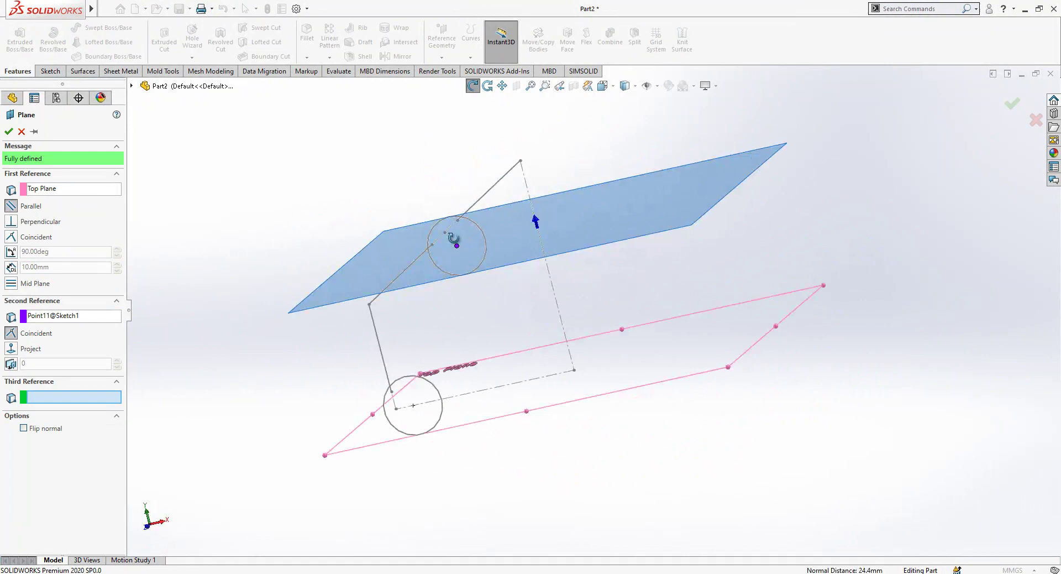
{"action": "left_click", "coordinate": [9, 132]}
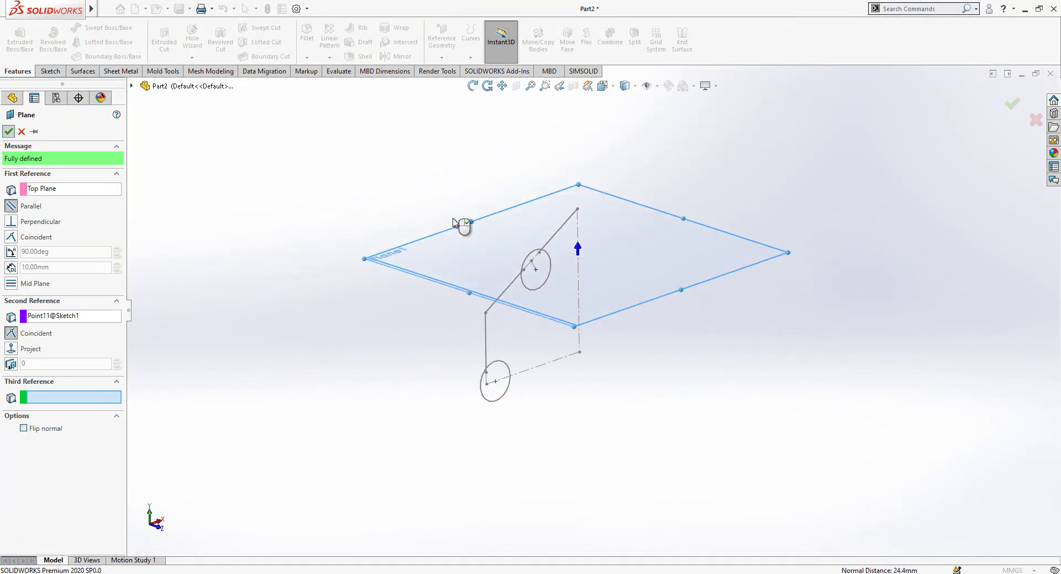
Step: Start a sketch on the new reference plane and orient the view normal to it
{"action": "left_click", "coordinate": [520, 219]}
{"action": "left_click", "coordinate": [527, 206]}
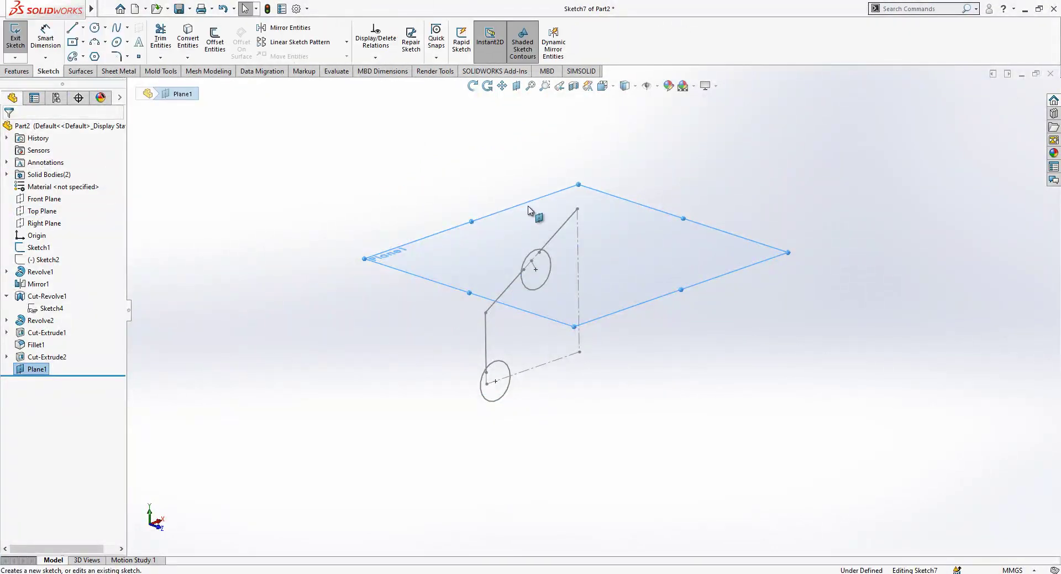
{"action": "left_click", "coordinate": [605, 86]}
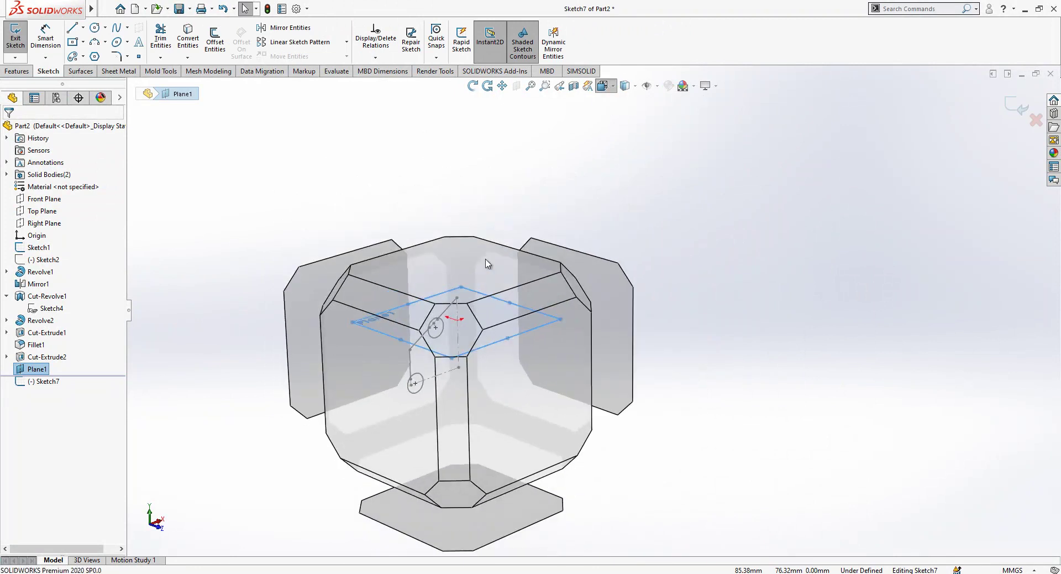
{"action": "left_click", "coordinate": [489, 268]}
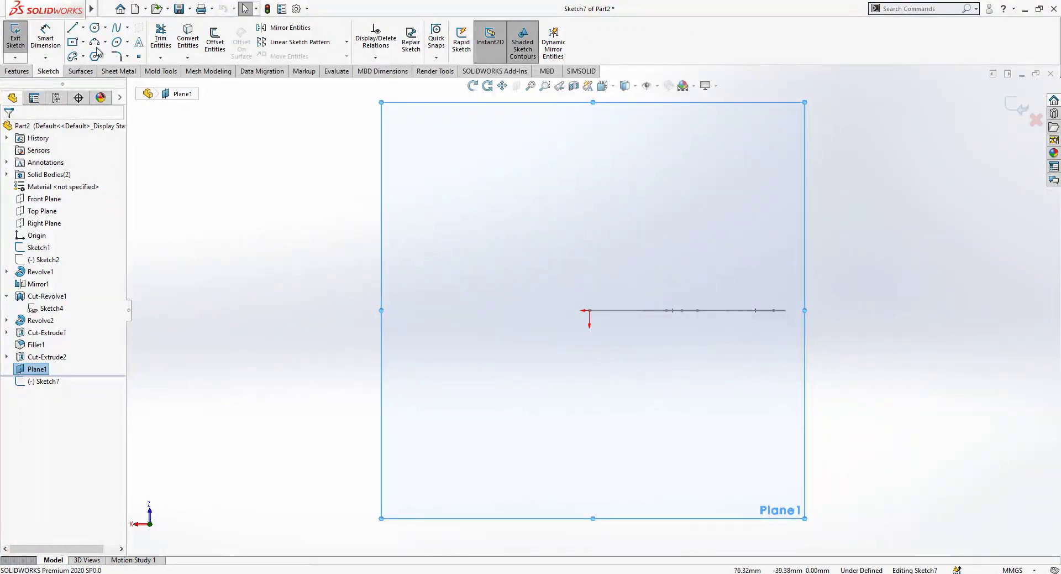
{"action": "left_click", "coordinate": [72, 28]}
{"action": "left_click", "coordinate": [589, 310]}
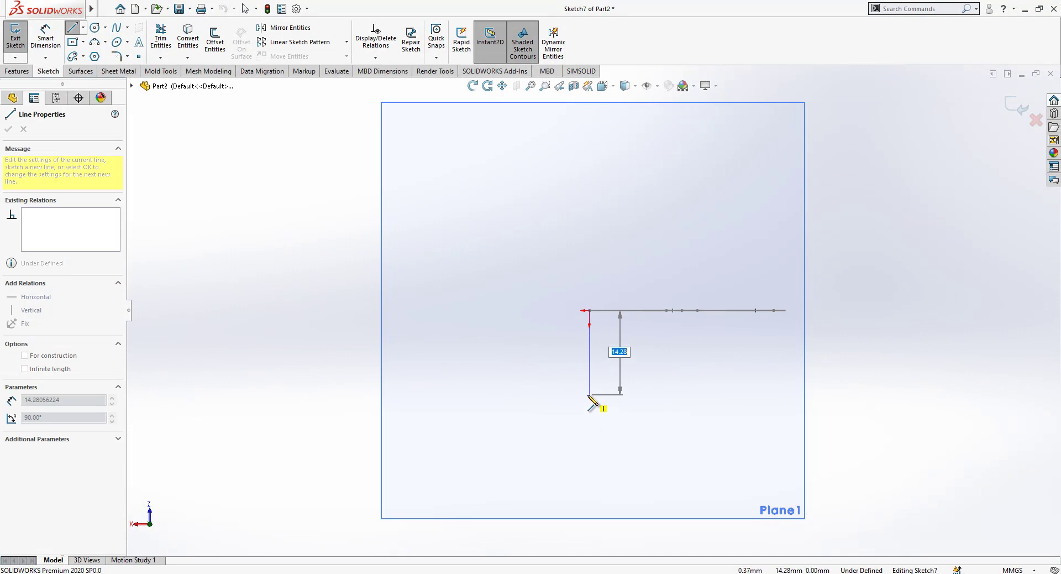
{"action": "key", "text": "Escape"}
Step: Draw a construction circle centered on the origin and passing through the center of Sketch1's upper circle
{"action": "left_click", "coordinate": [95, 28]}
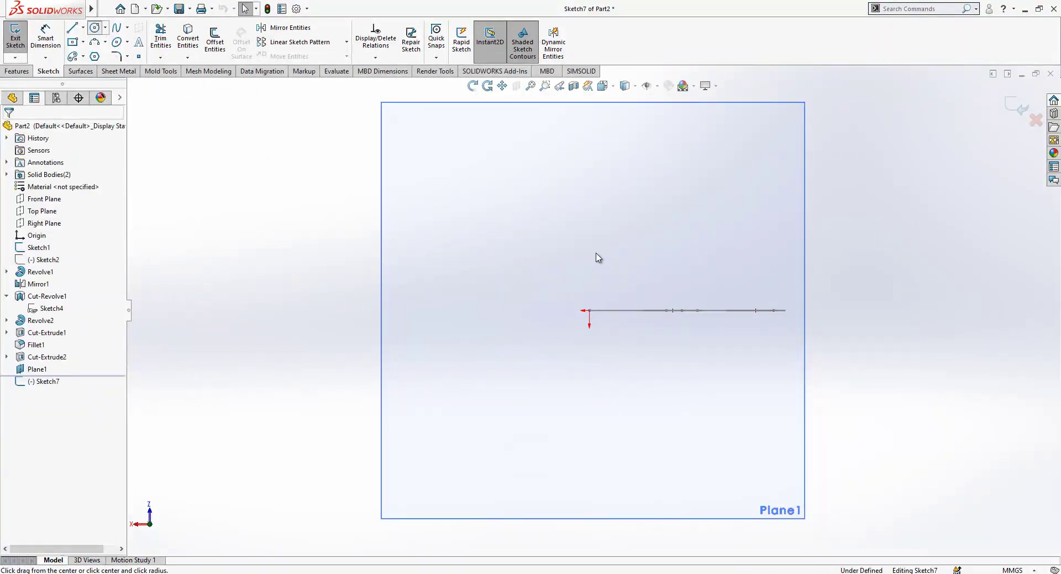
{"action": "left_click", "coordinate": [590, 311]}
{"action": "middle_click_drag", "start_coordinate": [680, 351], "coordinate": [610, 237]}
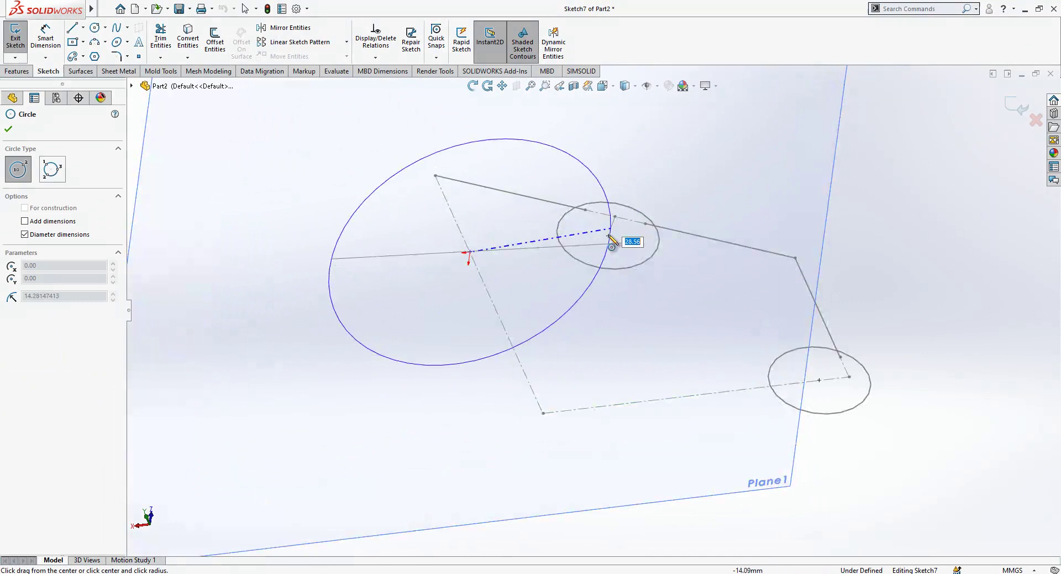
{"action": "left_click", "coordinate": [611, 239]}
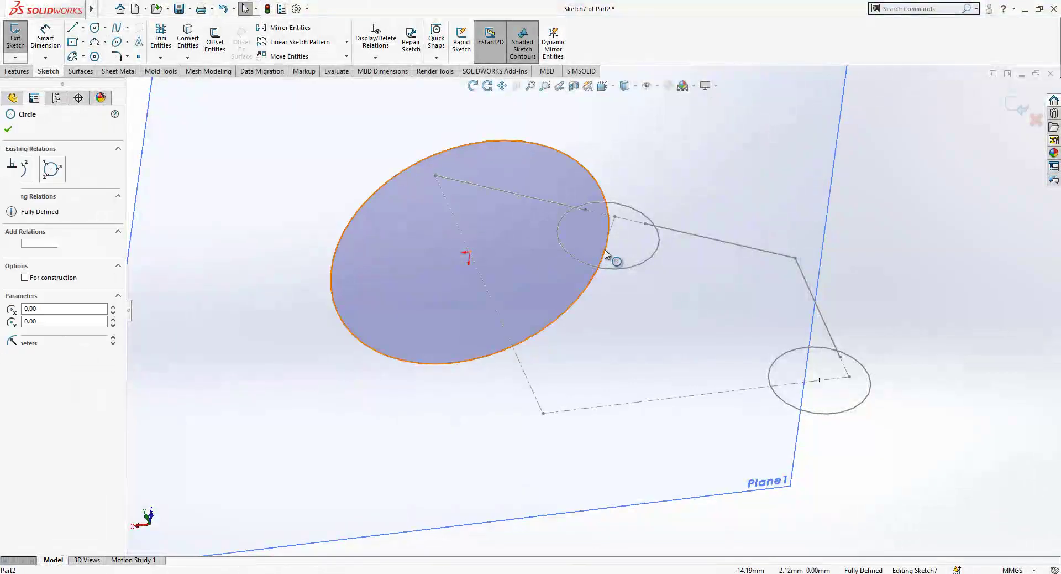
{"action": "key", "text": "Escape"}
Step: Draw a vertical construction line across the circle's full diameter, from its uppermost to its lowermost point
{"action": "key", "text": "space"}
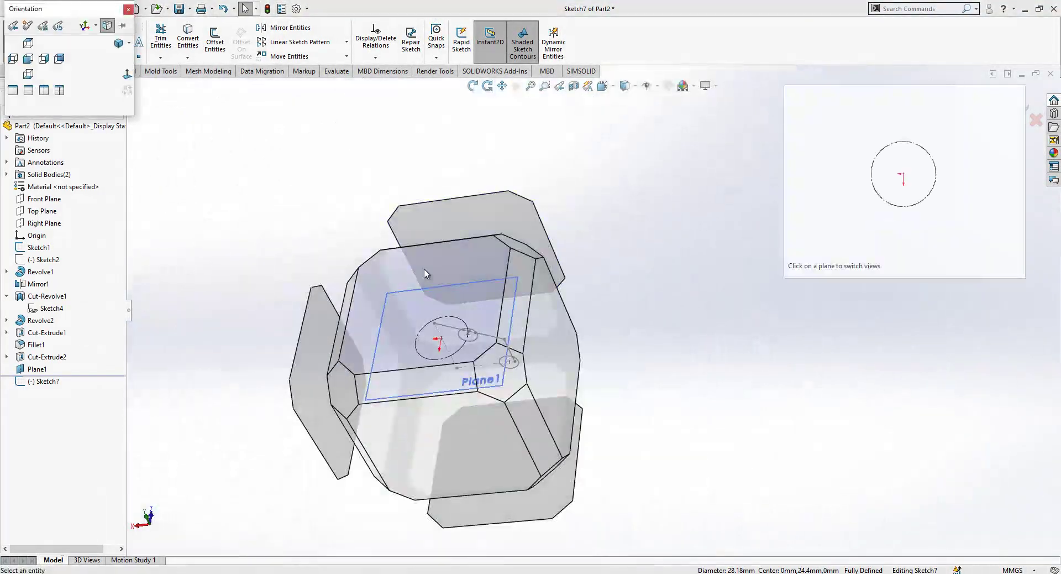
{"action": "left_click", "coordinate": [427, 274]}
{"action": "scroll", "coordinate": [733, 322], "scroll_direction": "down", "scroll_amount": 1}
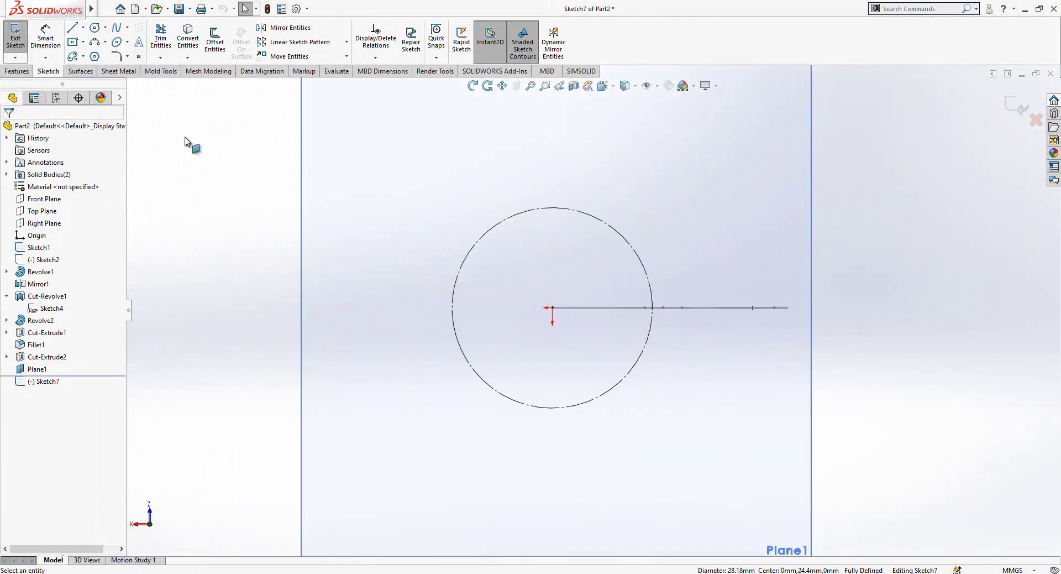
{"action": "key", "text": "l"}
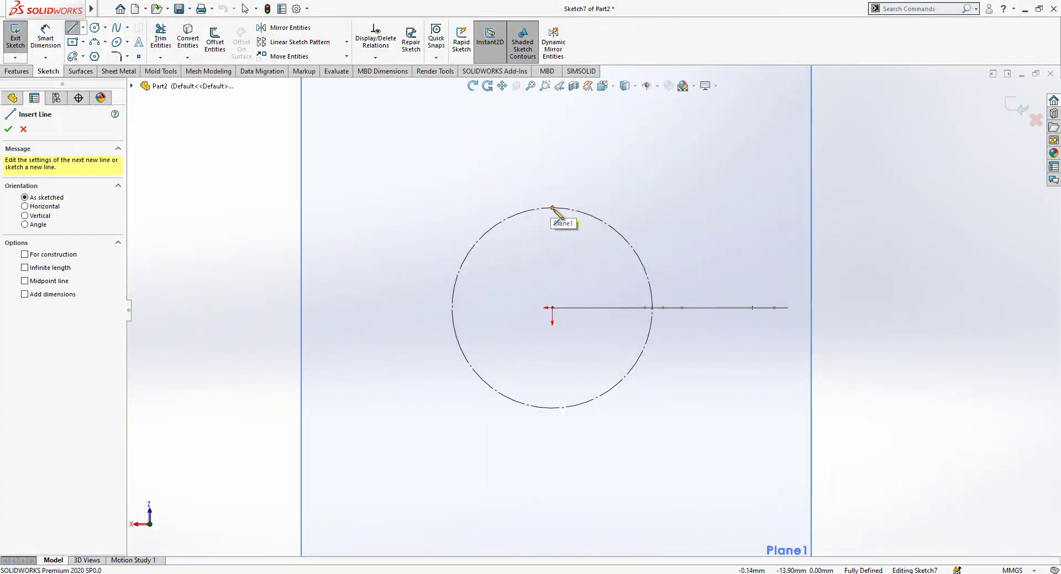
{"action": "left_click", "coordinate": [552, 208]}
{"action": "left_click", "coordinate": [553, 408]}
{"action": "key", "text": "Escape"}
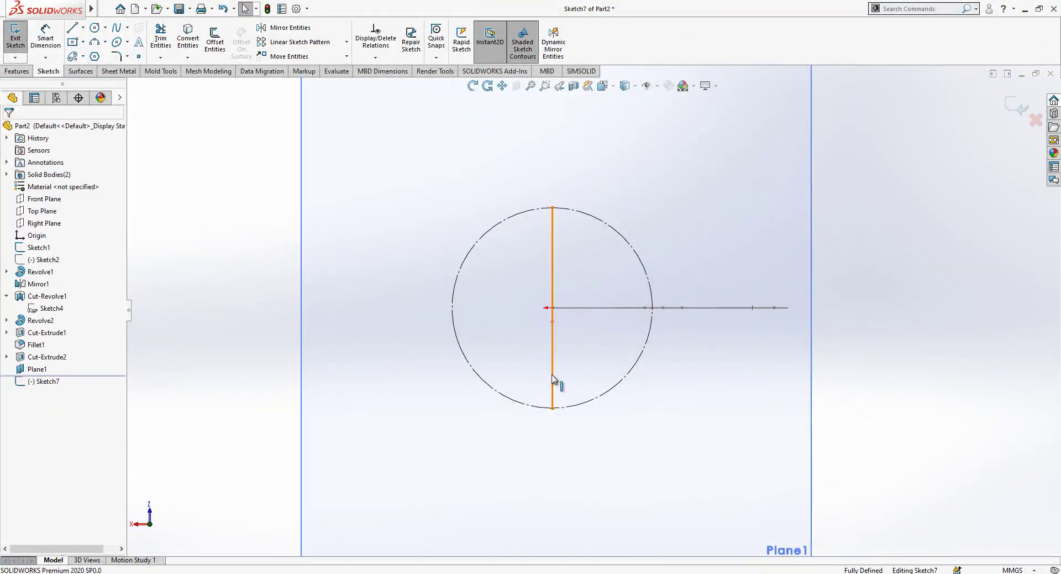
{"action": "left_click", "coordinate": [553, 375]}
{"action": "left_click", "coordinate": [634, 341]}
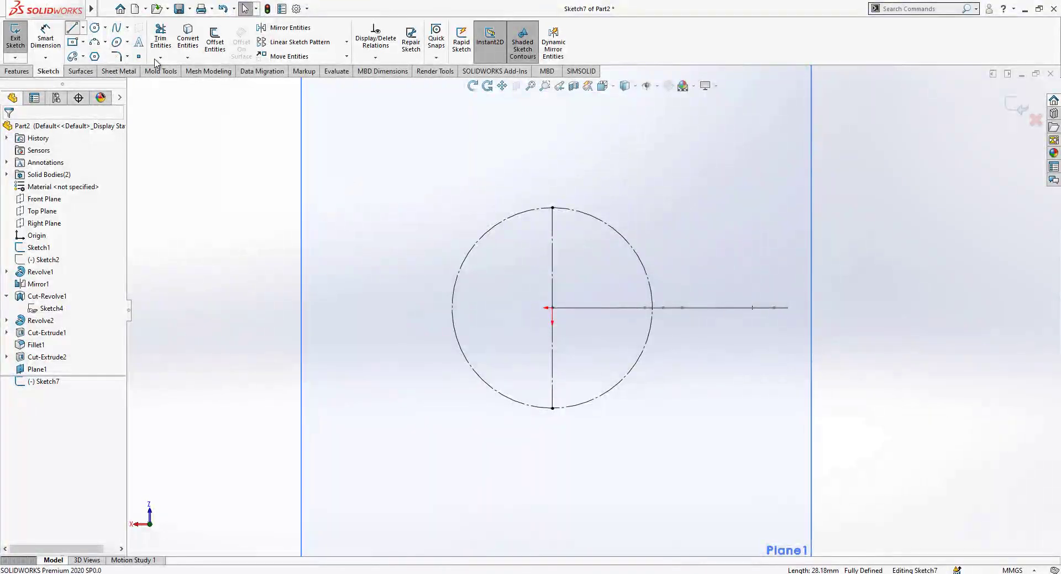
Step: Draw a circle about 7.5 mm in diameter centered on the construction circle, just to the right of its lowermost point
{"action": "key", "text": "l"}
{"action": "left_click", "coordinate": [95, 27]}
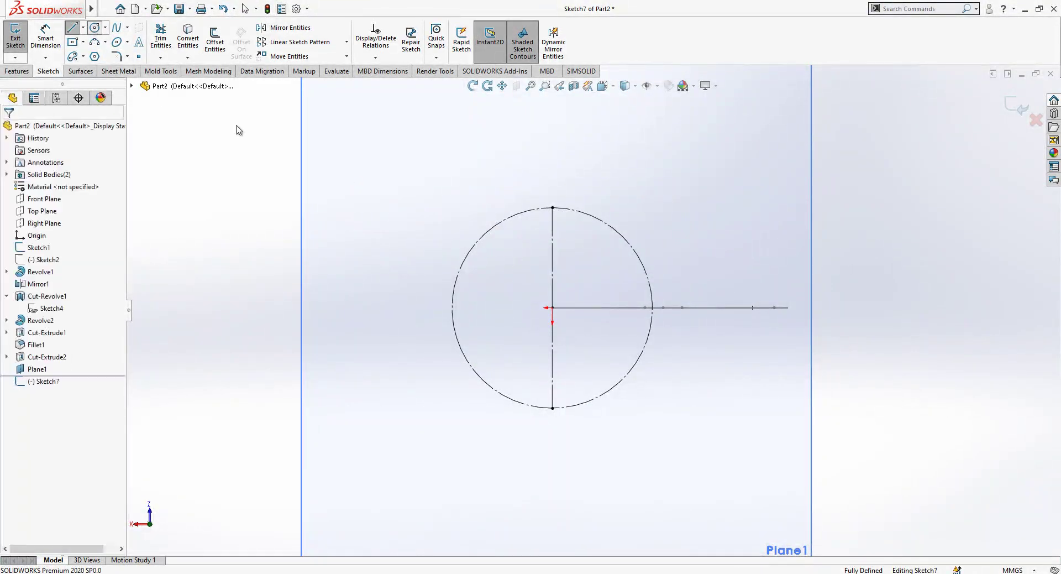
{"action": "left_click", "coordinate": [595, 398]}
{"action": "left_click", "coordinate": [613, 416]}
Step: Dimension the small circle's diameter as 10 mm
{"action": "left_click", "coordinate": [47, 37]}
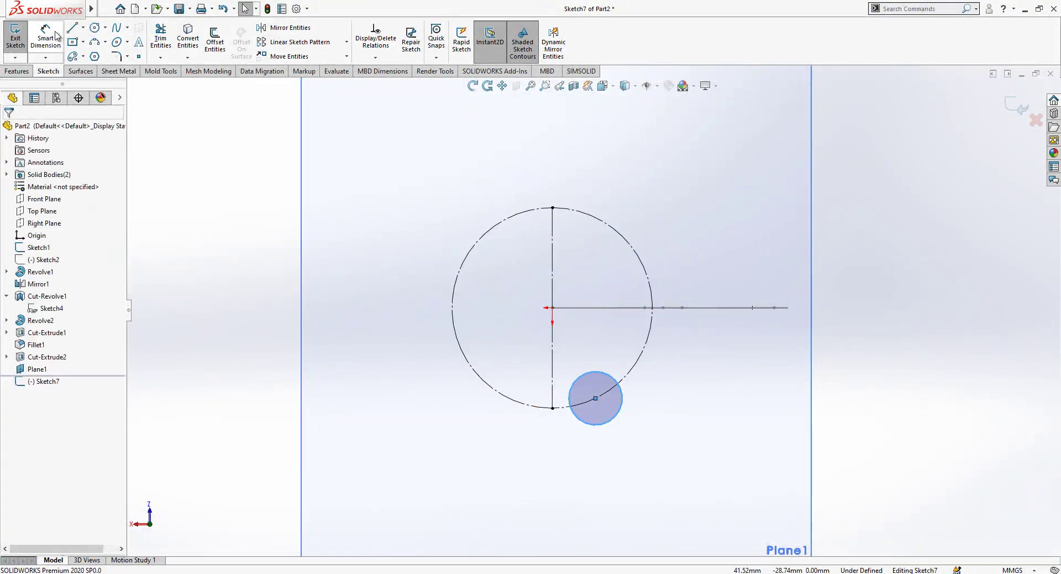
{"action": "left_click", "coordinate": [611, 357]}
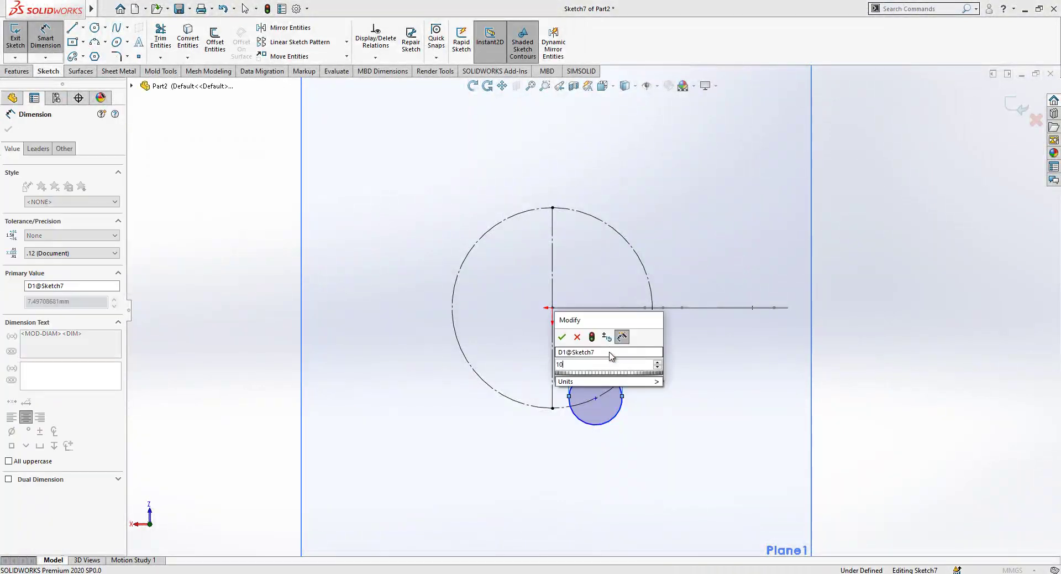
{"action": "type", "text": "10"}
{"action": "key", "text": "Return"}
{"action": "key", "text": "Escape"}
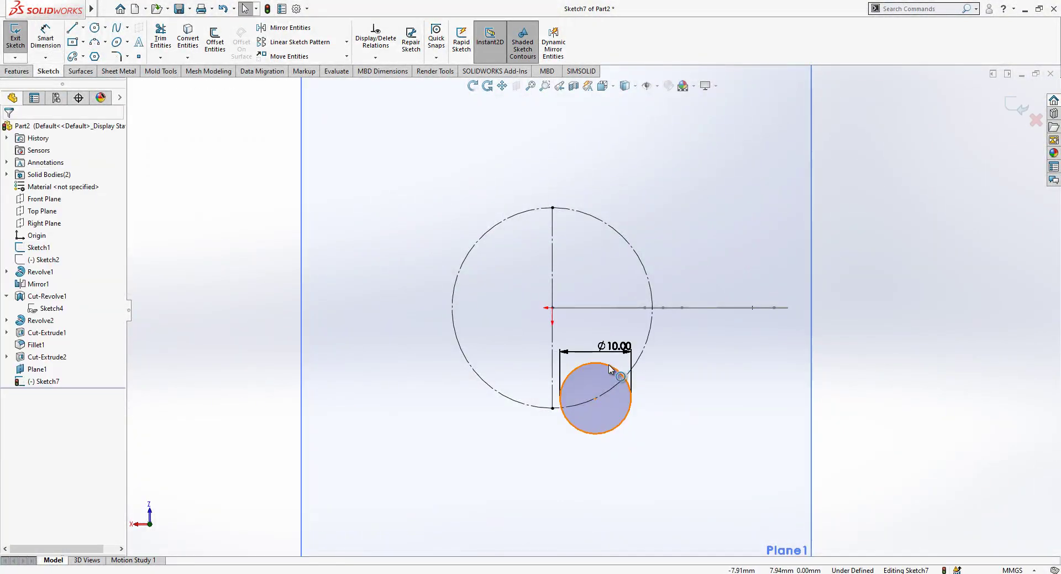
{"action": "scroll", "coordinate": [613, 367], "scroll_direction": "down", "scroll_amount": 1}
{"action": "left_click", "coordinate": [612, 367]}
{"action": "key", "text": "Escape"}
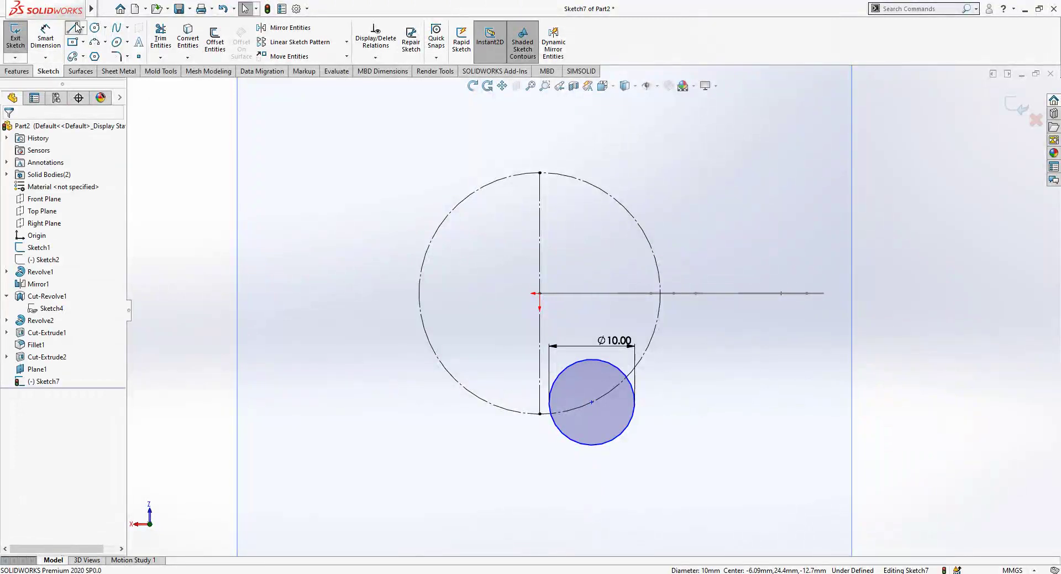
Step: Draw a construction line about 21.9 mm long from the origin downward along the left side of the 10 mm circle
{"action": "left_click", "coordinate": [71, 27]}
{"action": "mouse_move", "coordinate": [539, 293]}
{"action": "left_mouse_down"}
{"action": "mouse_move", "coordinate": [553, 303]}
{"action": "mouse_move", "coordinate": [557, 480]}
{"action": "left_mouse_up"}
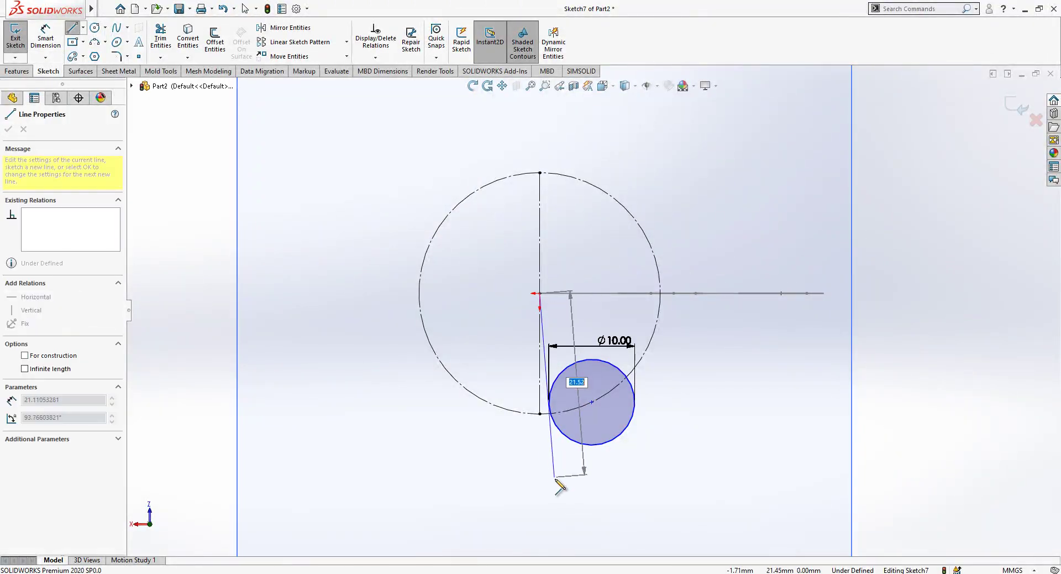
{"action": "key", "text": "Escape"}
{"action": "left_click", "coordinate": [553, 450]}
{"action": "left_click", "coordinate": [582, 423]}
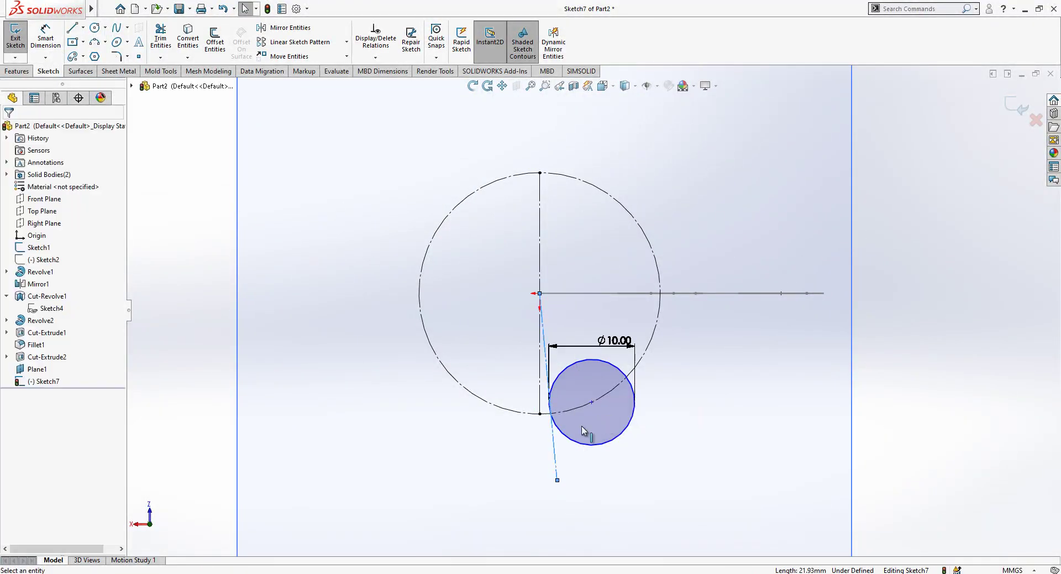
Step: Make the slanted construction line tangent to the 10 mm circle
{"action": "left_click", "coordinate": [554, 445]}
{"action": "left_click", "coordinate": [571, 443], "text": "ctrl"}
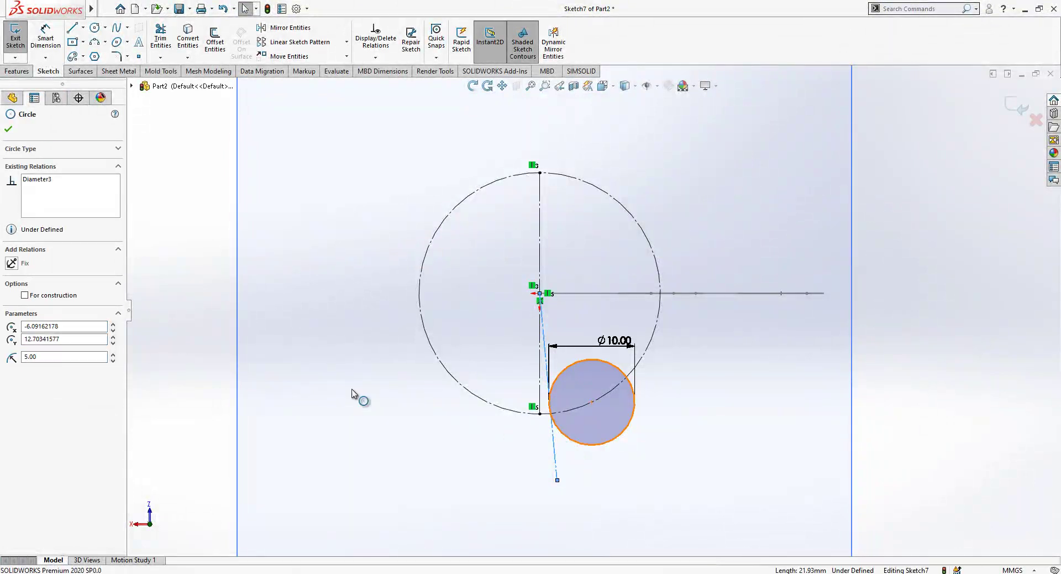
{"action": "key", "text": "Escape"}
Step: Dimension the angle between the tangent construction line and the vertical construction line as 1°
{"action": "left_click", "coordinate": [45, 36]}
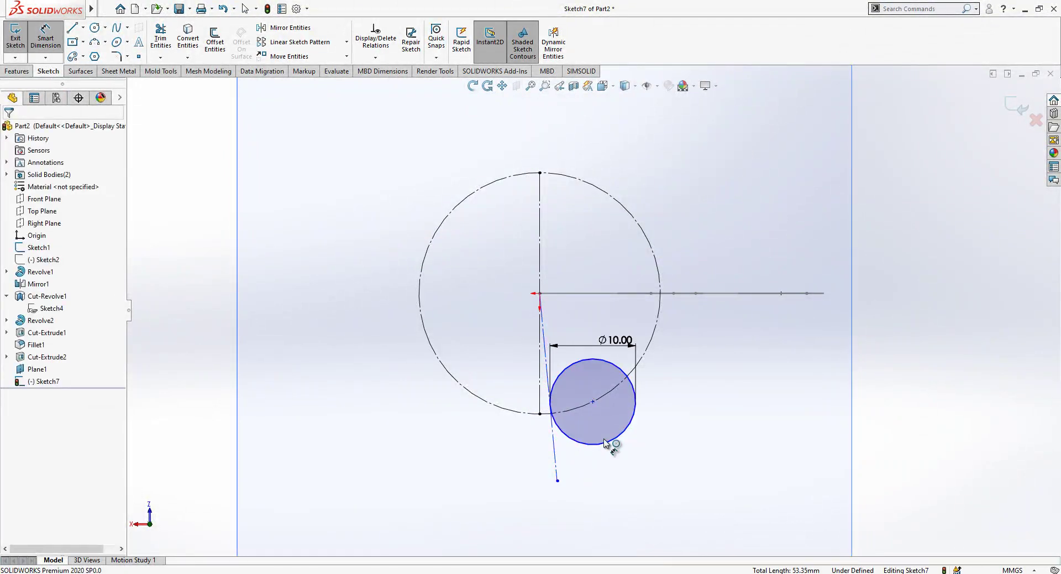
{"action": "left_click", "coordinate": [546, 437]}
{"action": "left_click", "coordinate": [541, 396]}
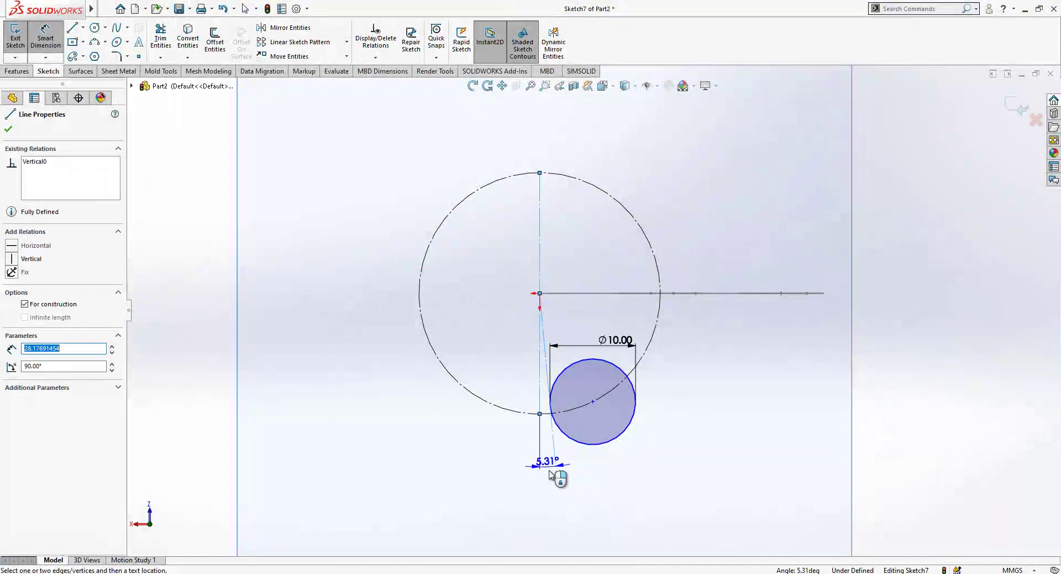
{"action": "left_click", "coordinate": [554, 516]}
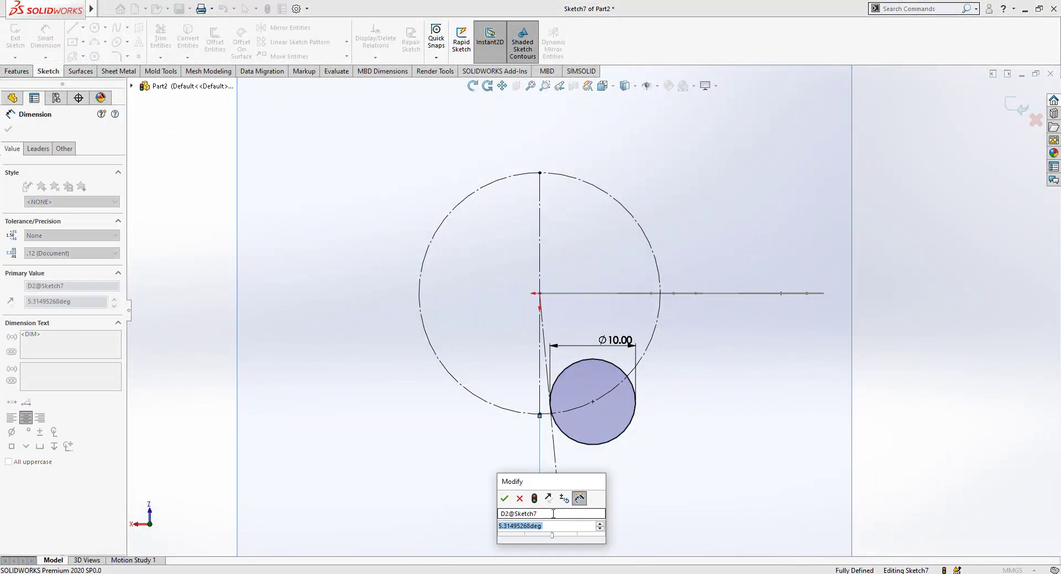
{"action": "type", "text": "1"}
{"action": "key", "text": "Return"}
{"action": "key", "text": "Escape"}
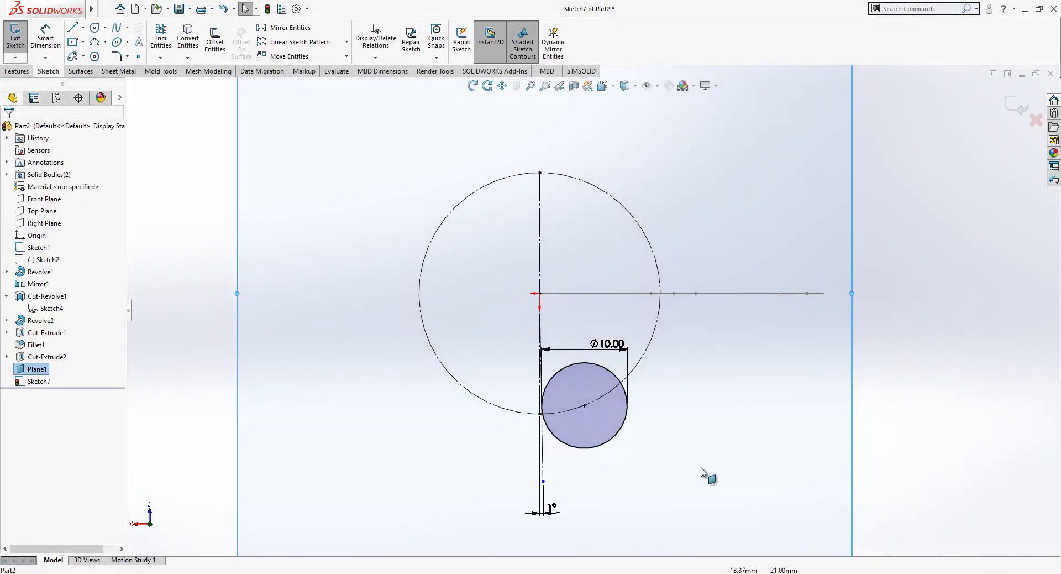
Step: Create a circular sketch pattern of the 10 mm circle about the origin with 4 equally spaced instances over 180°, in the reversed direction
{"action": "scroll", "coordinate": [672, 349], "scroll_direction": "down", "scroll_amount": 1}
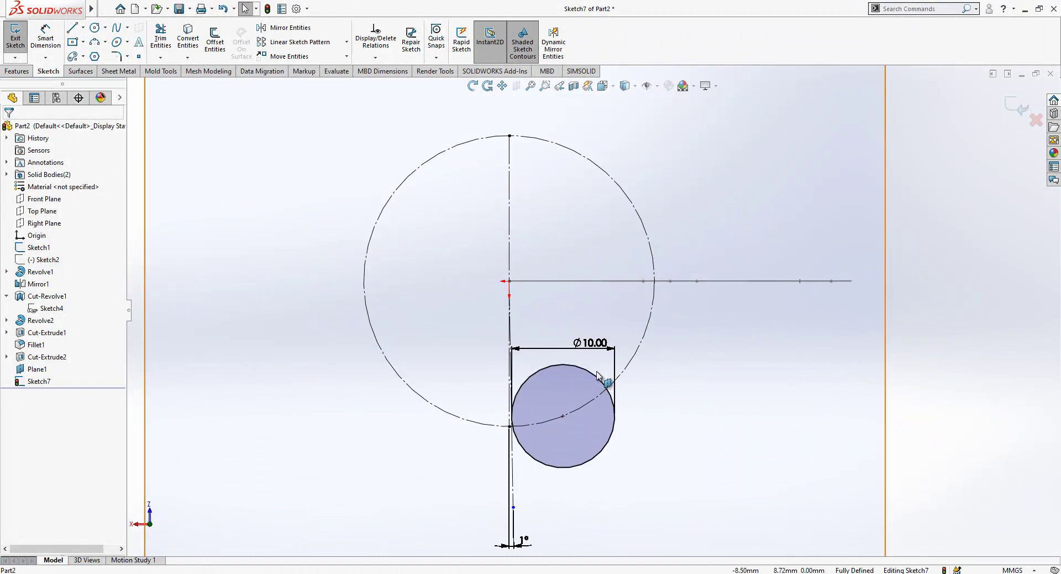
{"action": "left_click", "coordinate": [611, 398]}
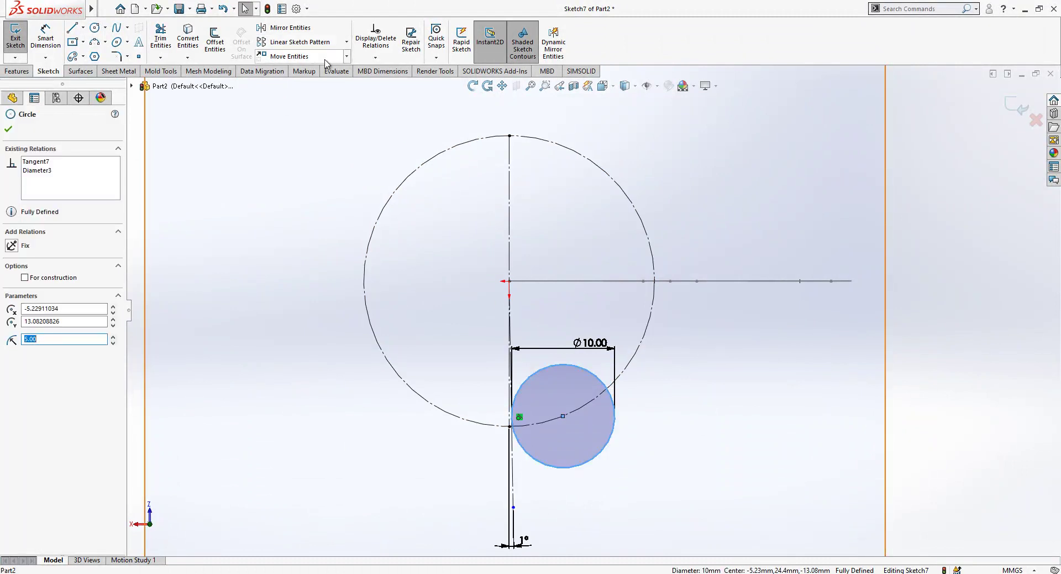
{"action": "left_click", "coordinate": [346, 41]}
{"action": "left_click", "coordinate": [302, 67]}
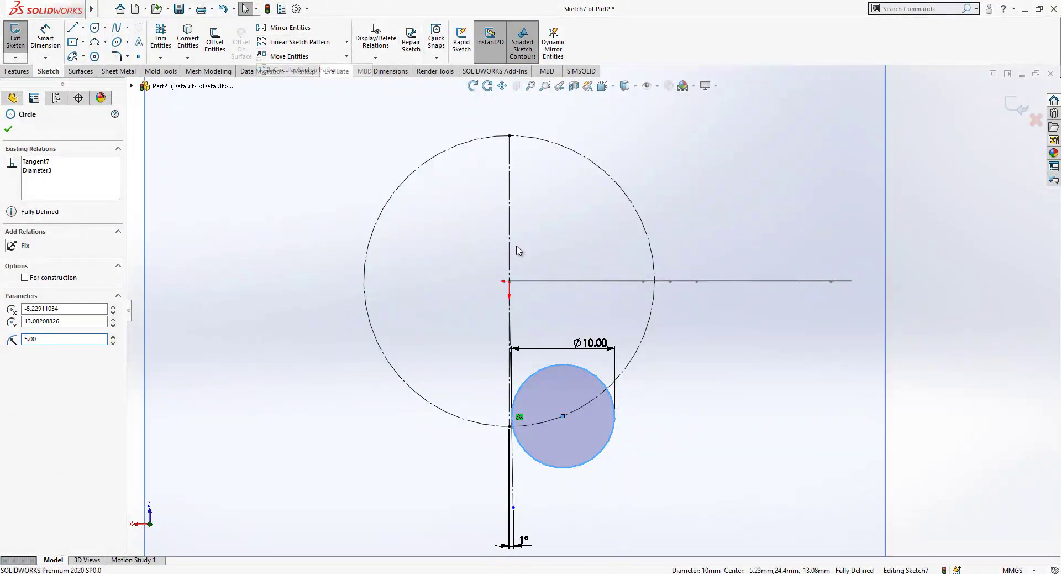
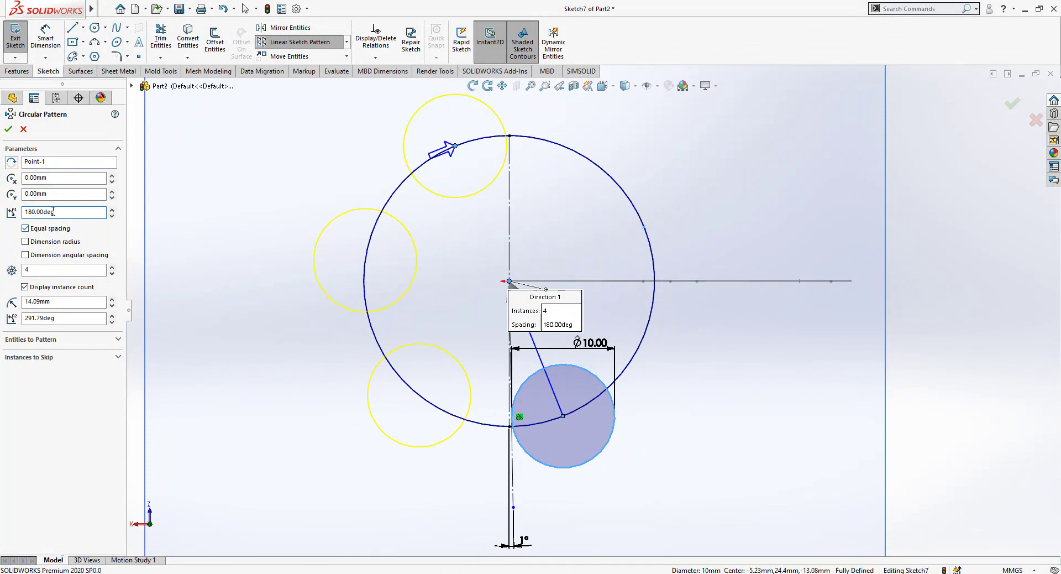
{"action": "left_click", "coordinate": [11, 162]}
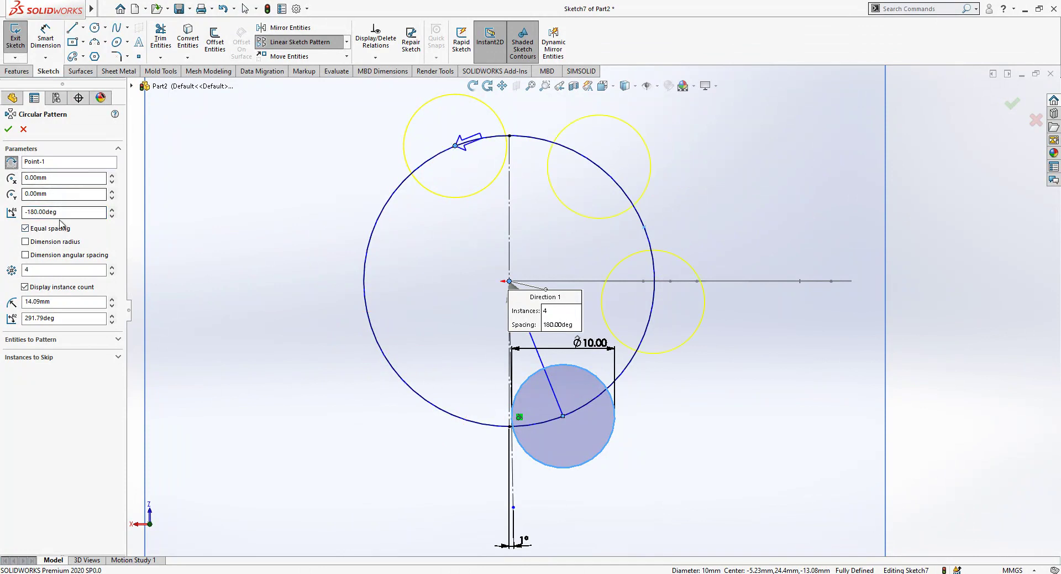
{"action": "left_click", "coordinate": [9, 129]}
Step: Move the patterned circles outward and make the center of one coincident with the large construction circle
{"action": "left_click_drag", "start_coordinate": [600, 167], "coordinate": [650, 233]}
{"action": "left_click", "coordinate": [664, 232], "text": "ctrl"}
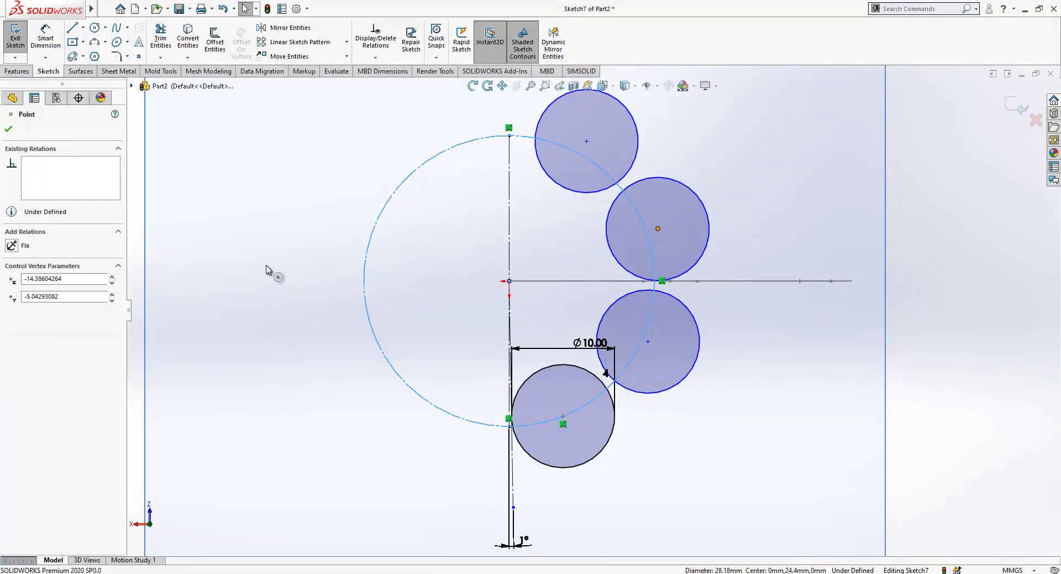
{"action": "left_click", "coordinate": [159, 288]}
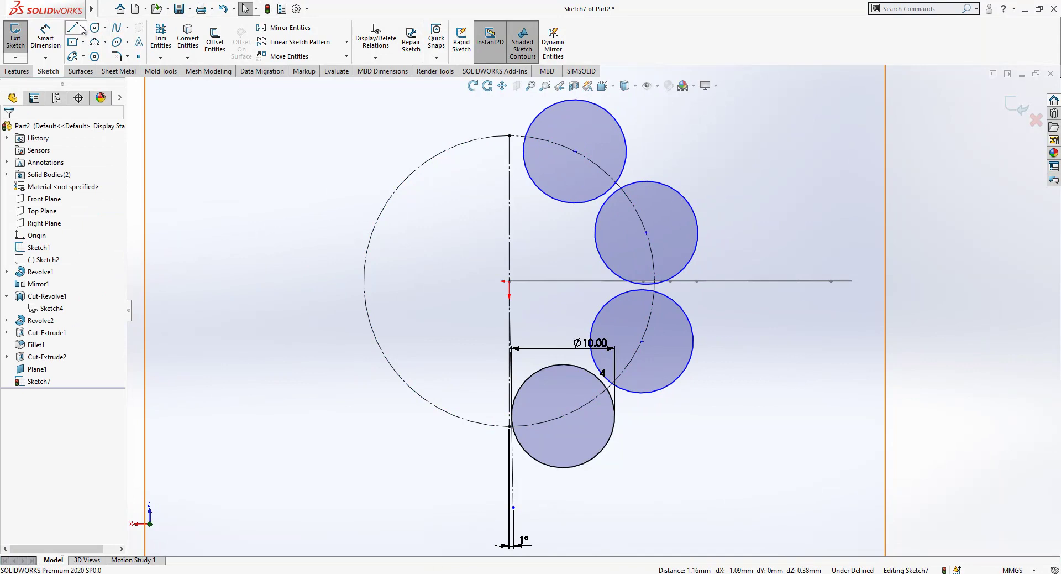
Step: Draw a construction line about 17.1 mm long from the origin upward, passing just left of the uppermost patterned circle
{"action": "left_click", "coordinate": [79, 27]}
{"action": "left_click", "coordinate": [509, 281]}
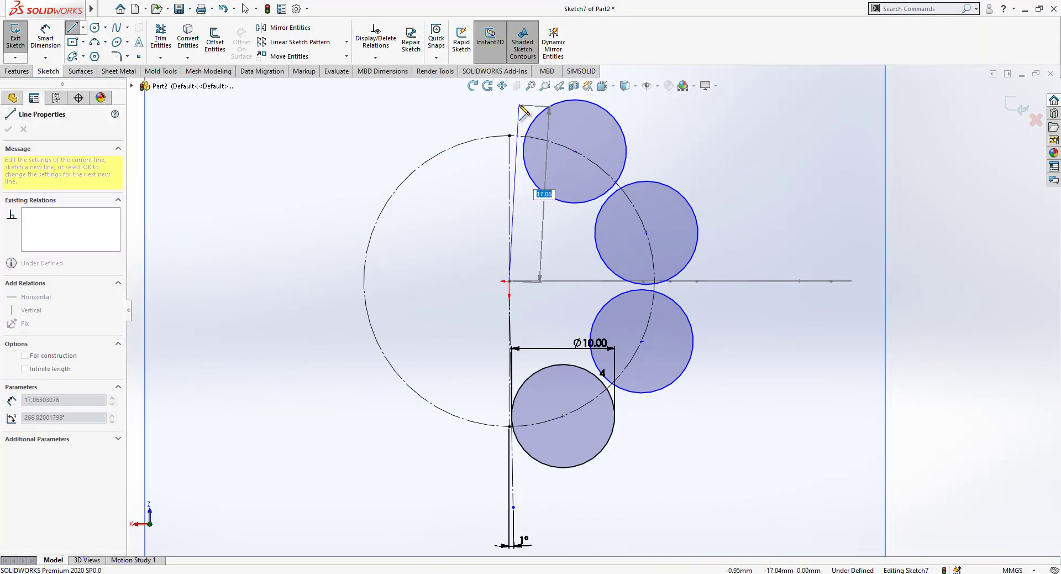
{"action": "left_click", "coordinate": [520, 104]}
{"action": "key", "text": "Escape"}
{"action": "key", "text": "Escape"}
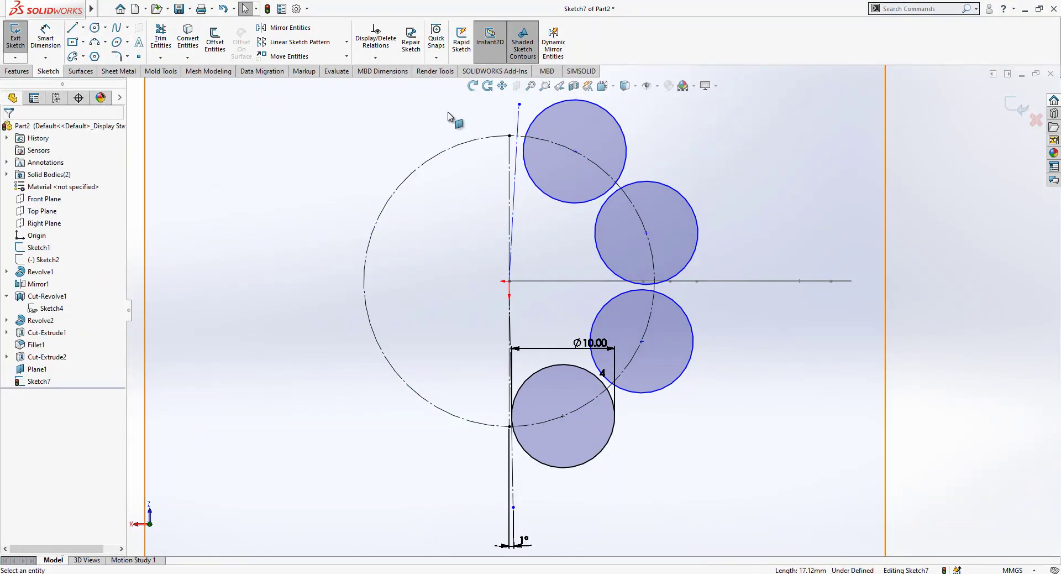
Step: Convert the three patterned circles to construction geometry
{"action": "left_click_drag", "start_coordinate": [719, 131], "coordinate": [625, 181]}
{"action": "left_click", "coordinate": [714, 152]}
{"action": "left_click", "coordinate": [664, 184]}
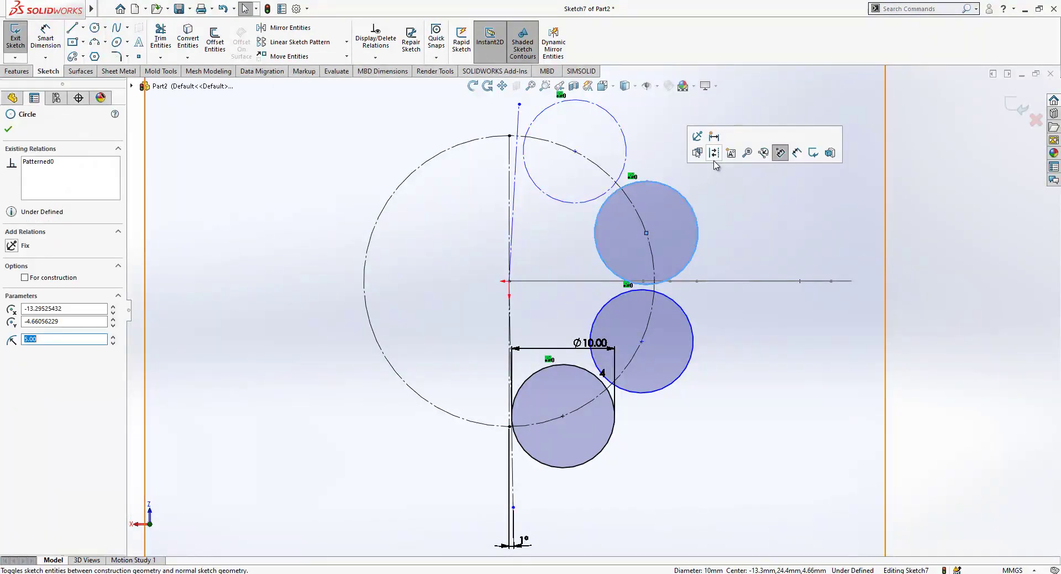
{"action": "left_click", "coordinate": [714, 156]}
{"action": "left_click", "coordinate": [673, 309]}
{"action": "left_click", "coordinate": [721, 276]}
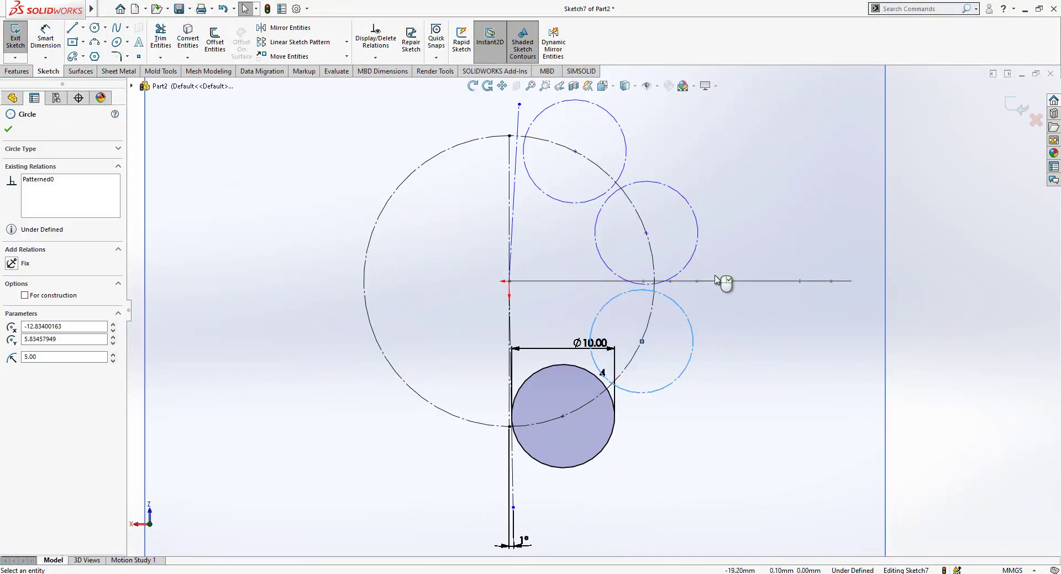
Step: Make the upper slanted construction line tangent to the uppermost patterned circle
{"action": "left_click", "coordinate": [525, 161]}
{"action": "left_click", "coordinate": [513, 167], "text": "ctrl"}
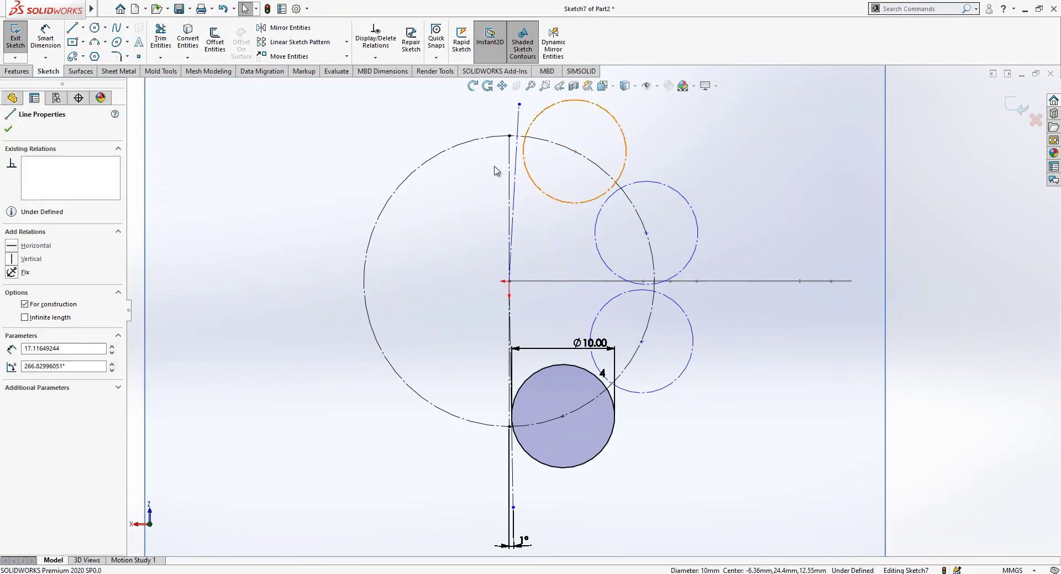
{"action": "left_click", "coordinate": [24, 308]}
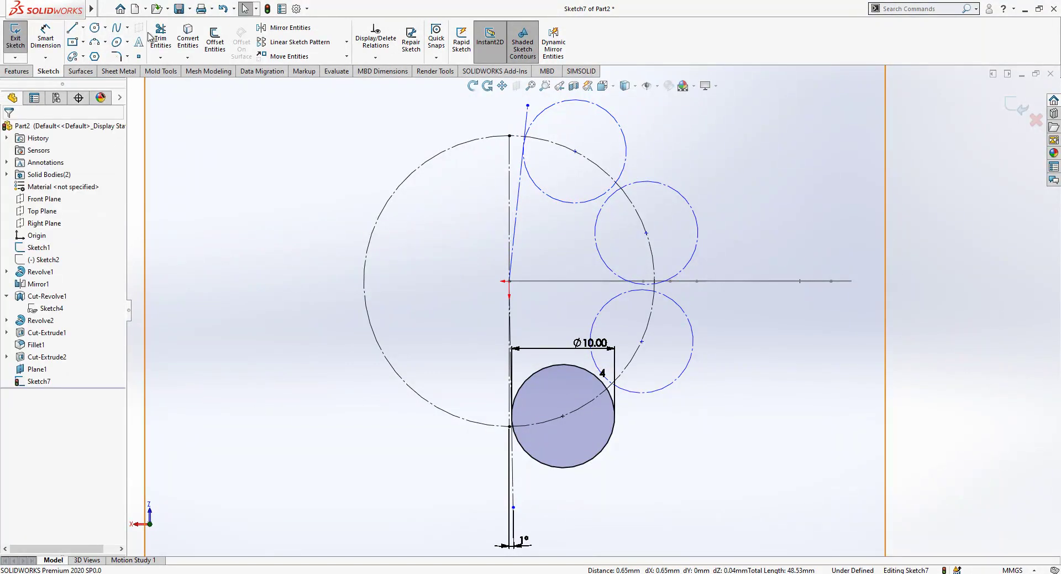
Step: Dimension the angle between the upper tangent line and the vertical construction line as 1°
{"action": "left_click", "coordinate": [514, 196]}
{"action": "left_click", "coordinate": [509, 146]}
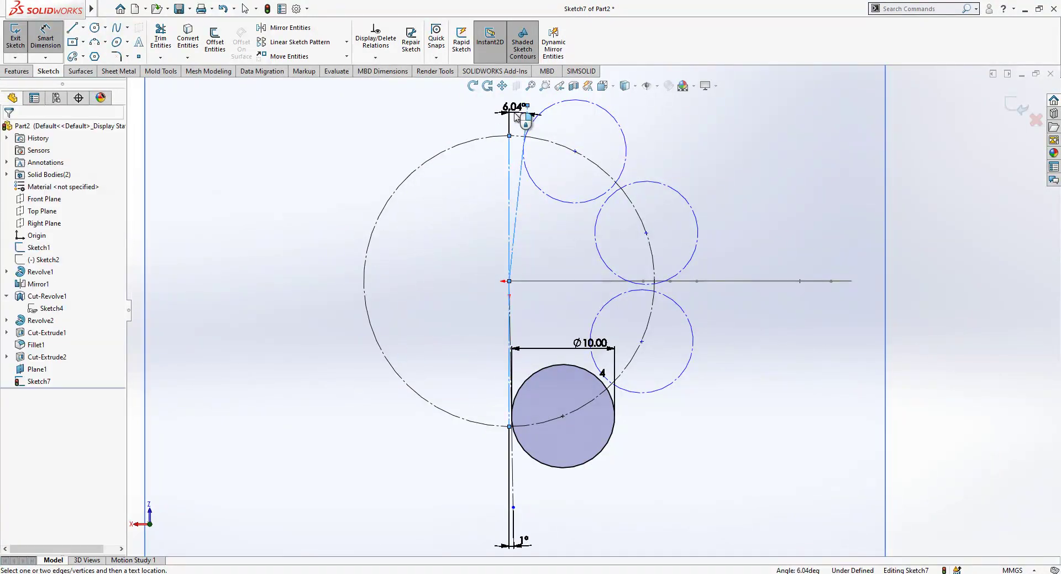
{"action": "left_click", "coordinate": [514, 116]}
{"action": "type", "text": "1"}
{"action": "key", "text": "Return"}
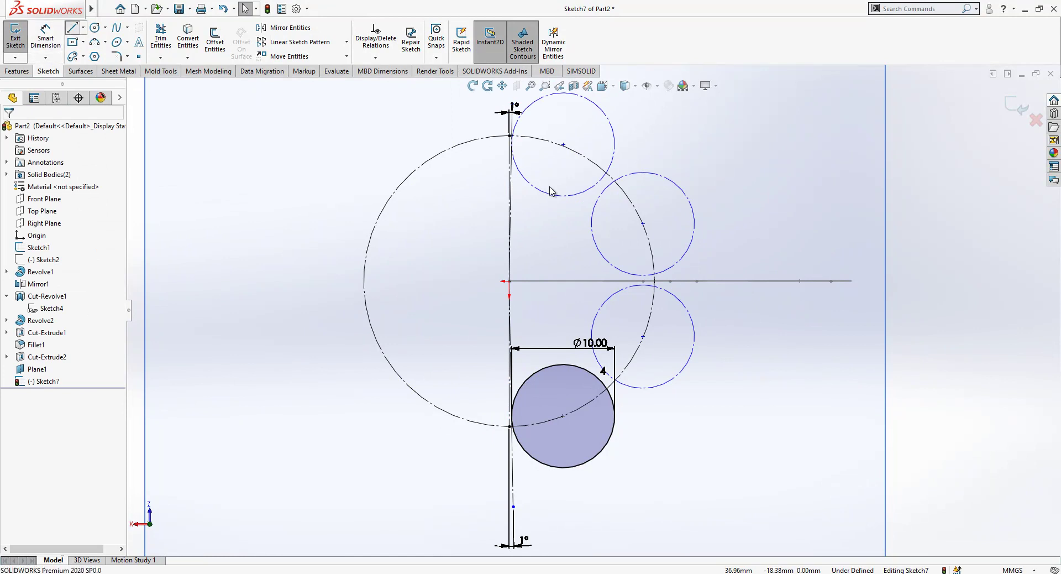
Step: Draw two lines from the origin to the centers of the two middle patterned circles and convert them to construction geometry
{"action": "key", "text": "l"}
{"action": "left_click", "coordinate": [643, 224]}
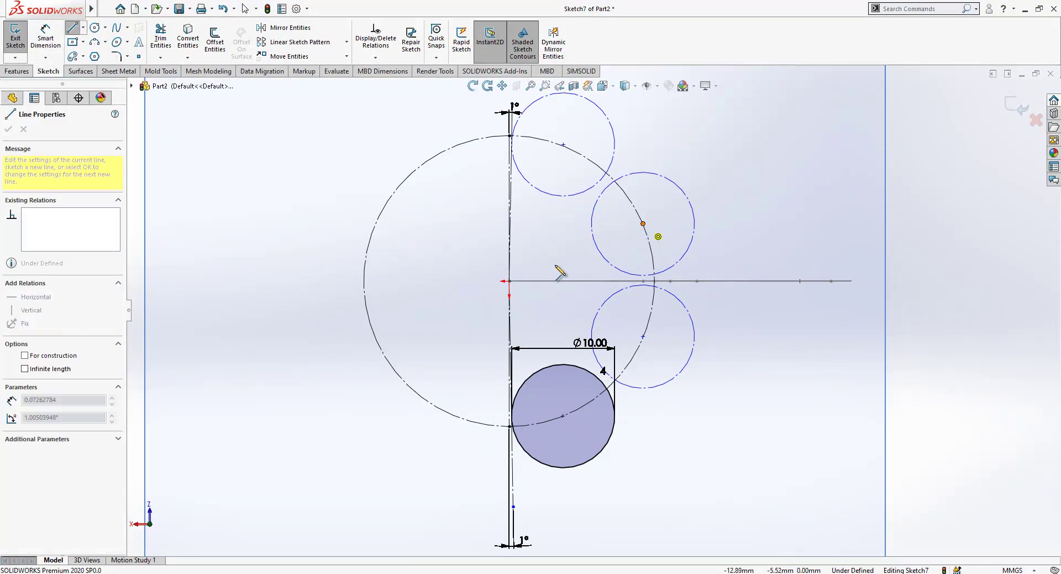
{"action": "left_click", "coordinate": [510, 281]}
{"action": "left_click", "coordinate": [643, 336]}
{"action": "key", "text": "Escape"}
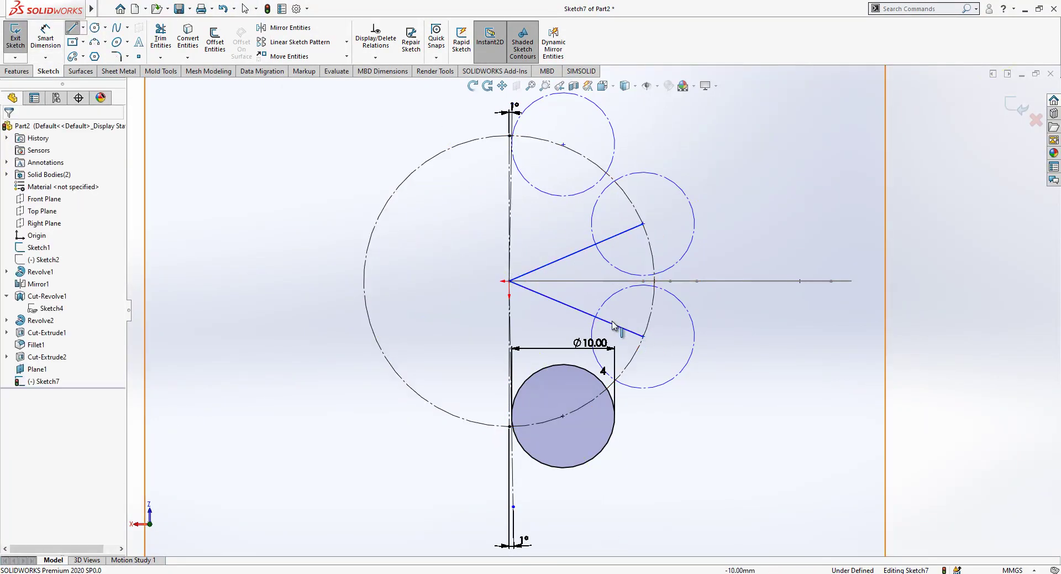
{"action": "left_click", "coordinate": [613, 323]}
{"action": "left_click", "coordinate": [657, 293]}
{"action": "left_click", "coordinate": [578, 253]}
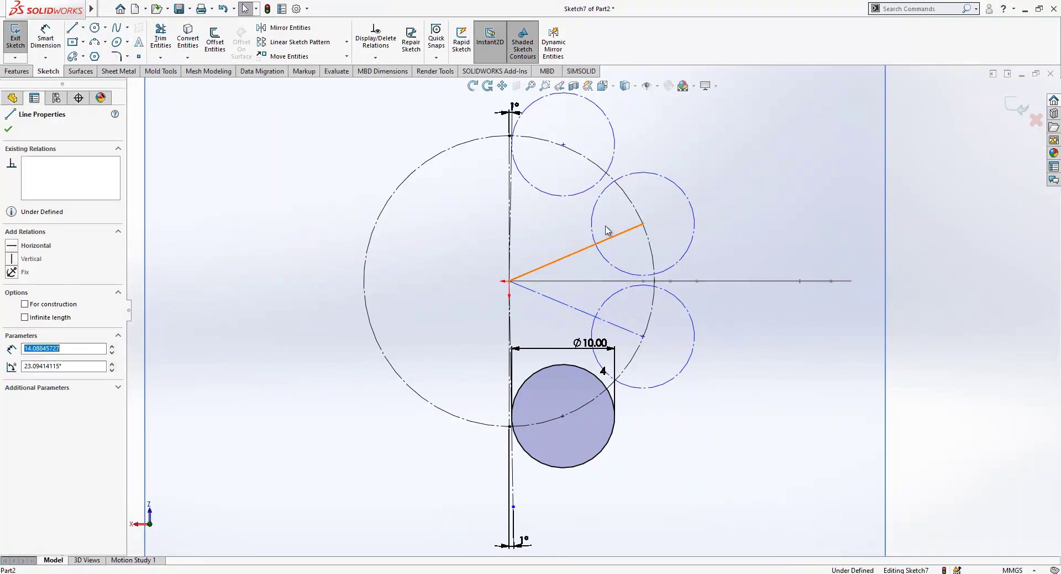
{"action": "left_click", "coordinate": [623, 221]}
Step: Dimension the angle between the two radial construction lines, accepting its current value
{"action": "left_click", "coordinate": [47, 40]}
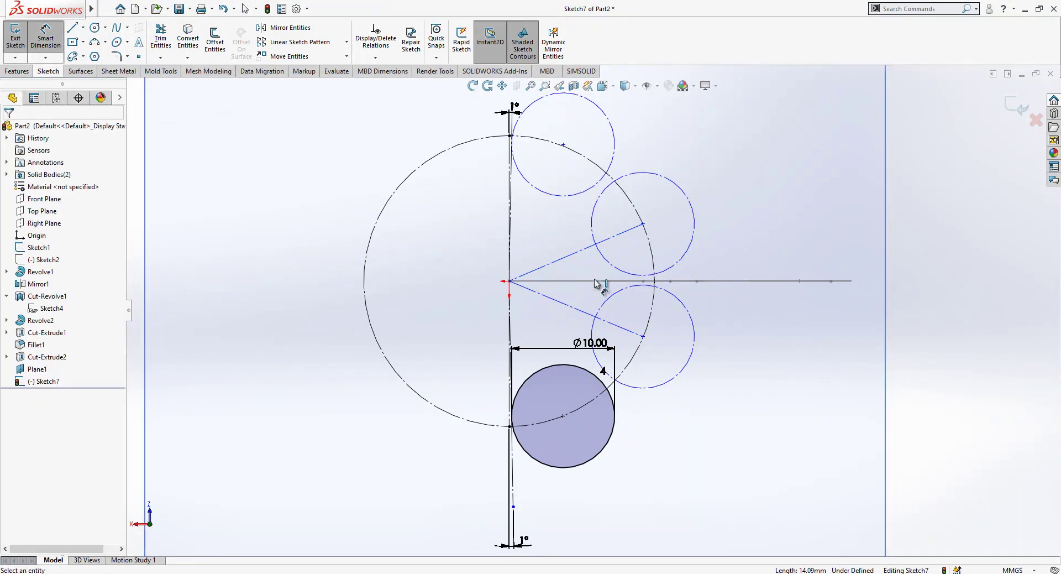
{"action": "left_click", "coordinate": [577, 309]}
{"action": "left_click", "coordinate": [597, 244]}
{"action": "left_click", "coordinate": [727, 254]}
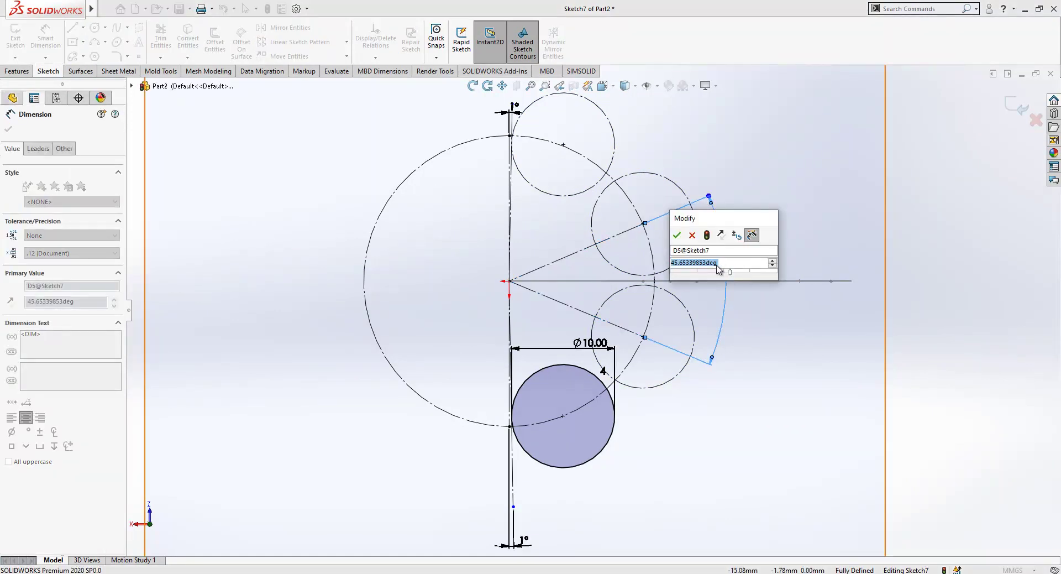
{"action": "left_click", "coordinate": [678, 236]}
{"action": "left_click", "coordinate": [786, 422]}
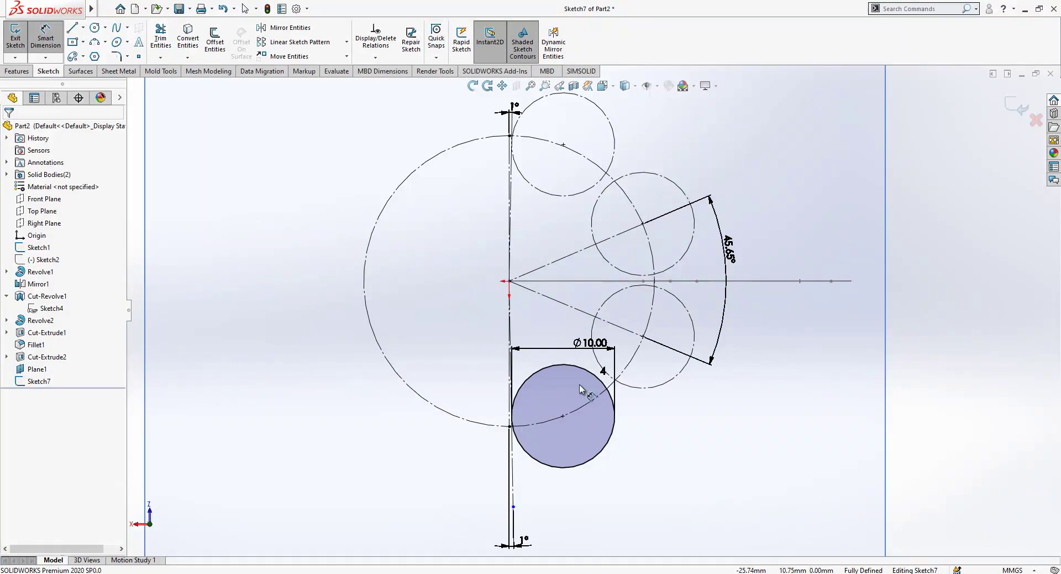
Step: Draw a vertical line across the solid 10 mm circle's full diameter, from its uppermost to its lowermost point, and select it
{"action": "key", "text": "l"}
{"action": "left_click", "coordinate": [563, 365]}
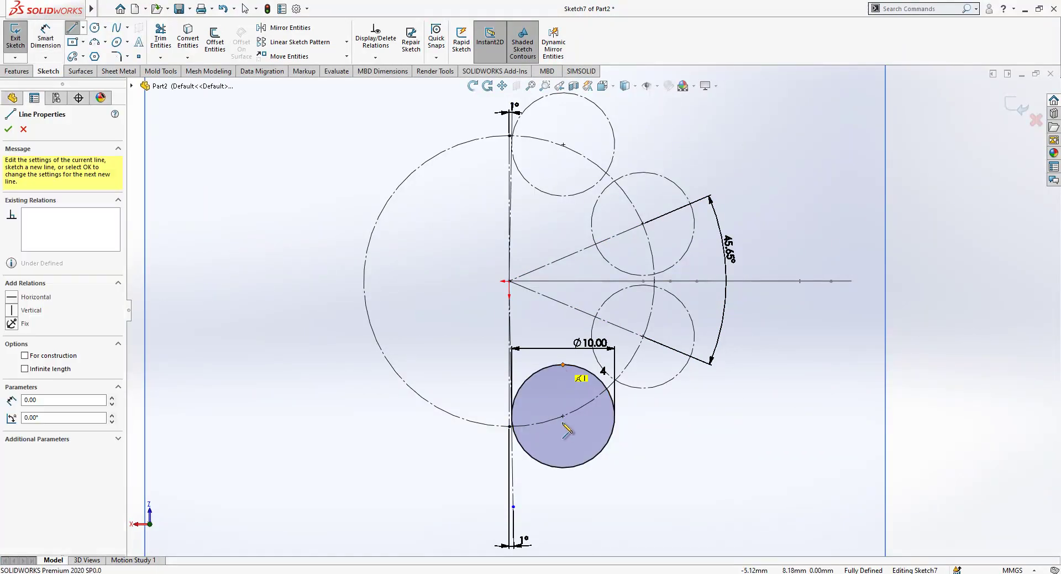
{"action": "left_click", "coordinate": [563, 468]}
{"action": "key", "text": "Escape"}
{"action": "left_click", "coordinate": [563, 446]}
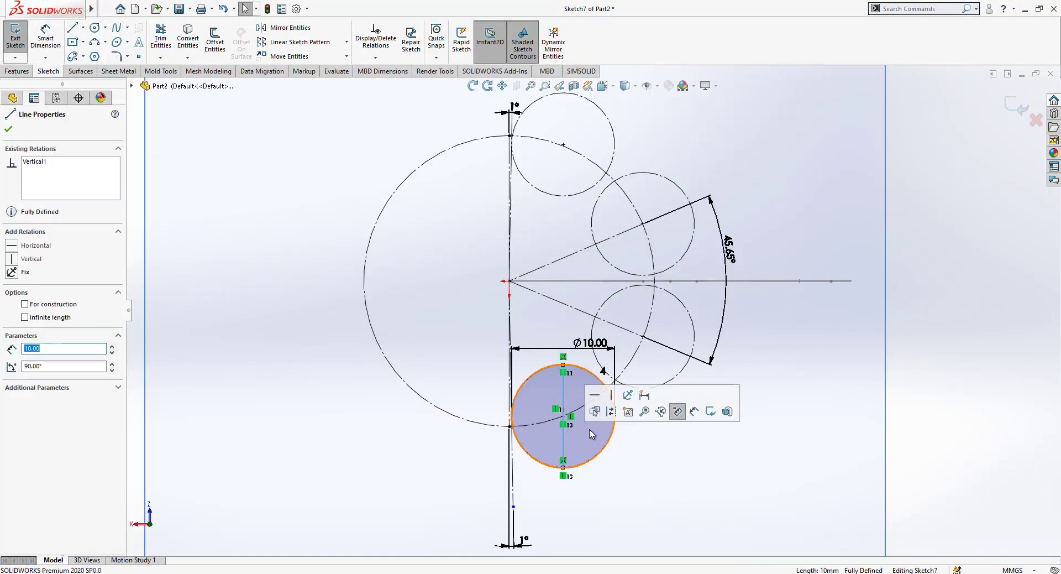
Step: Revolve one half of the solid 10 mm circle 360° about its diameter line as a separate body, with the thin feature turned off
{"action": "left_click", "coordinate": [1033, 120]}
{"action": "mouse_move", "coordinate": [618, 405]}
{"action": "middle_mouse_down"}
{"action": "mouse_move", "coordinate": [637, 284]}
{"action": "mouse_move", "coordinate": [597, 266]}
{"action": "middle_mouse_up"}
{"action": "scroll", "coordinate": [597, 266], "scroll_direction": "up", "scroll_amount": 3}
{"action": "scroll", "coordinate": [592, 185], "scroll_direction": "down", "scroll_amount": 3}
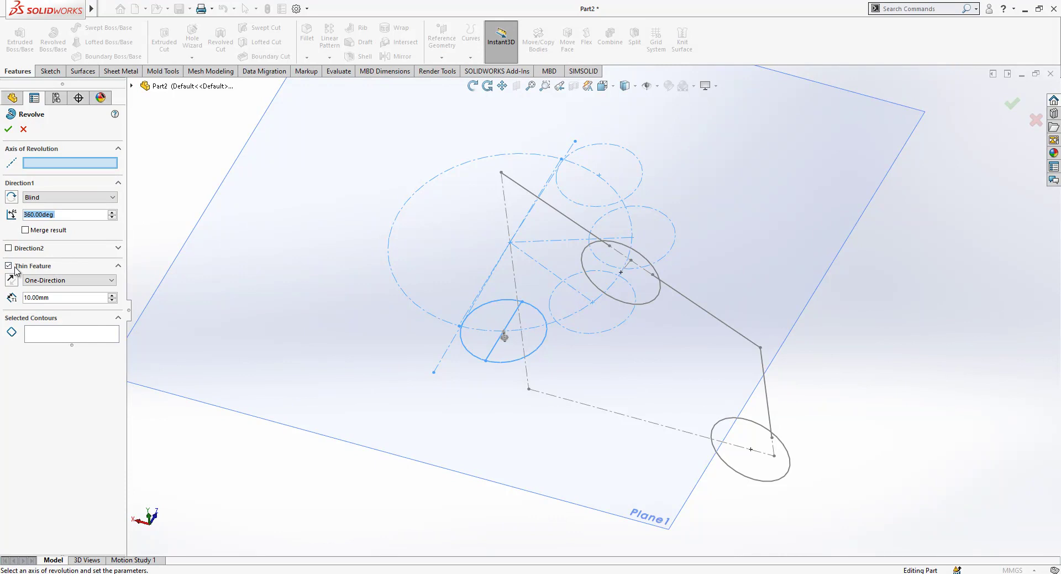
{"action": "left_click", "coordinate": [8, 265]}
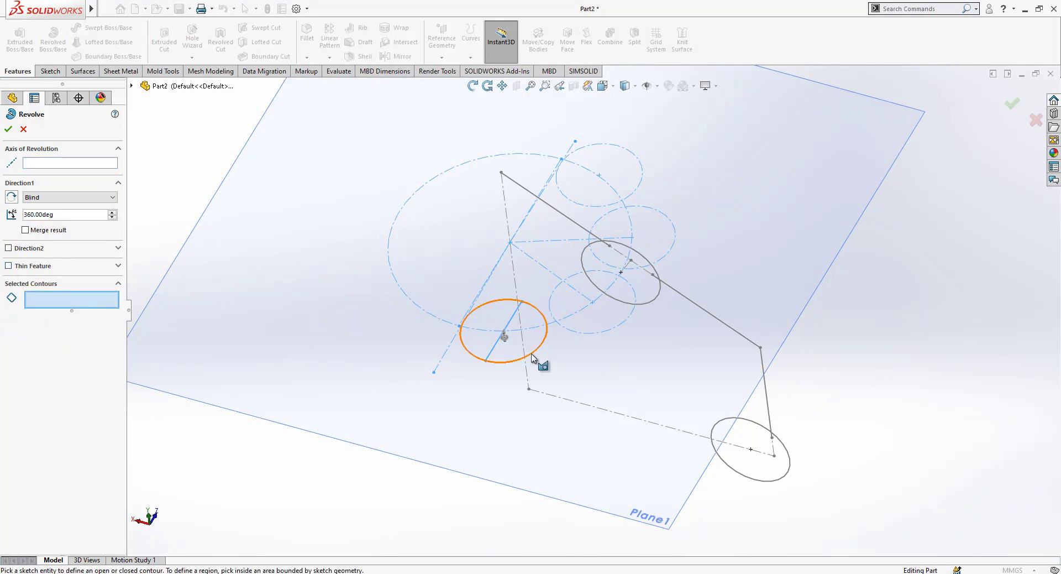
{"action": "left_click", "coordinate": [474, 338]}
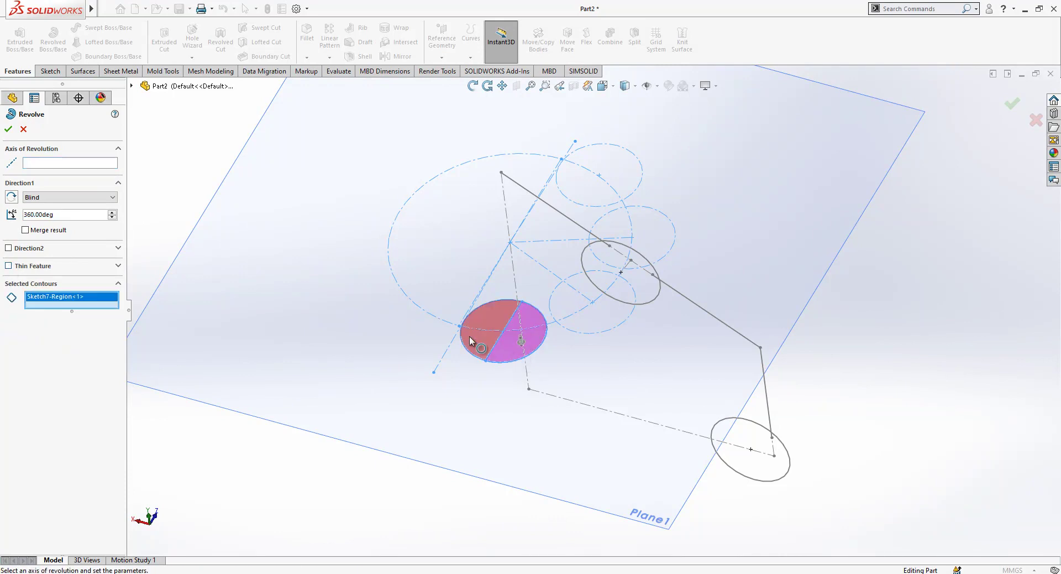
{"action": "left_click", "coordinate": [512, 326]}
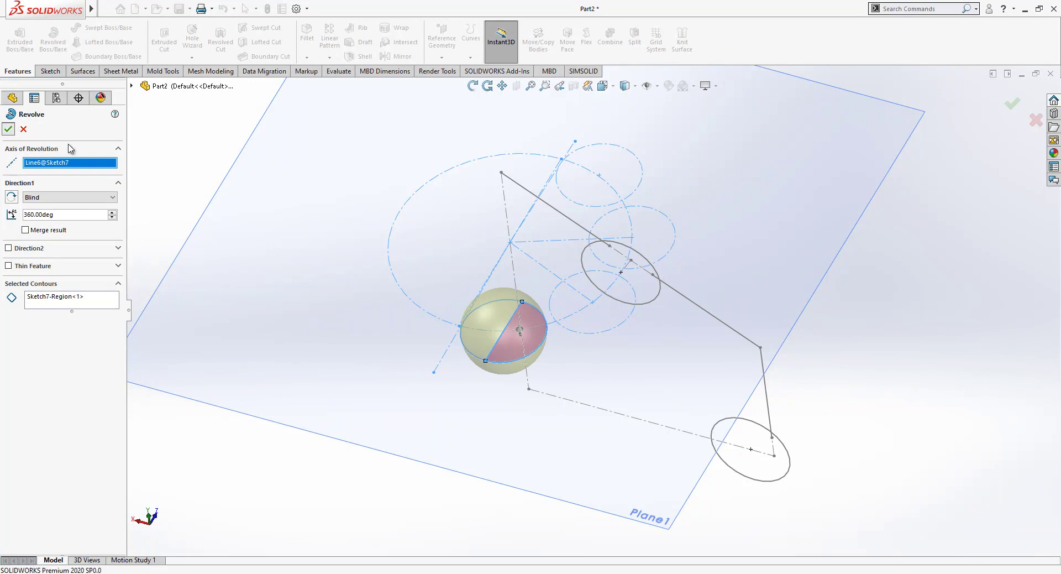
{"action": "key", "text": "Return"}
Step: Show all the solid bodies of the part again
{"action": "left_click", "coordinate": [55, 174]}
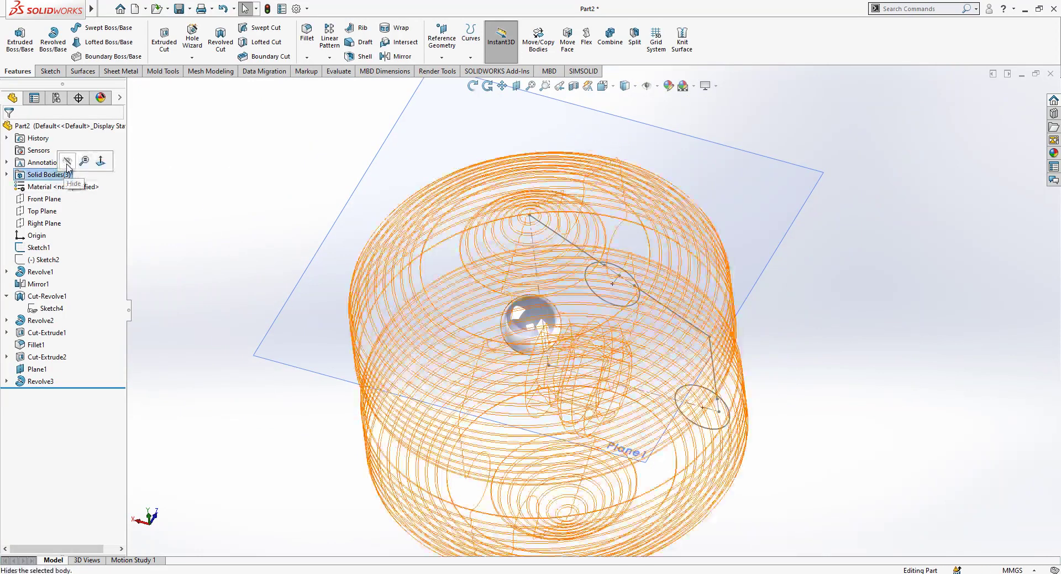
{"action": "left_click", "coordinate": [67, 161]}
{"action": "left_click", "coordinate": [42, 174]}
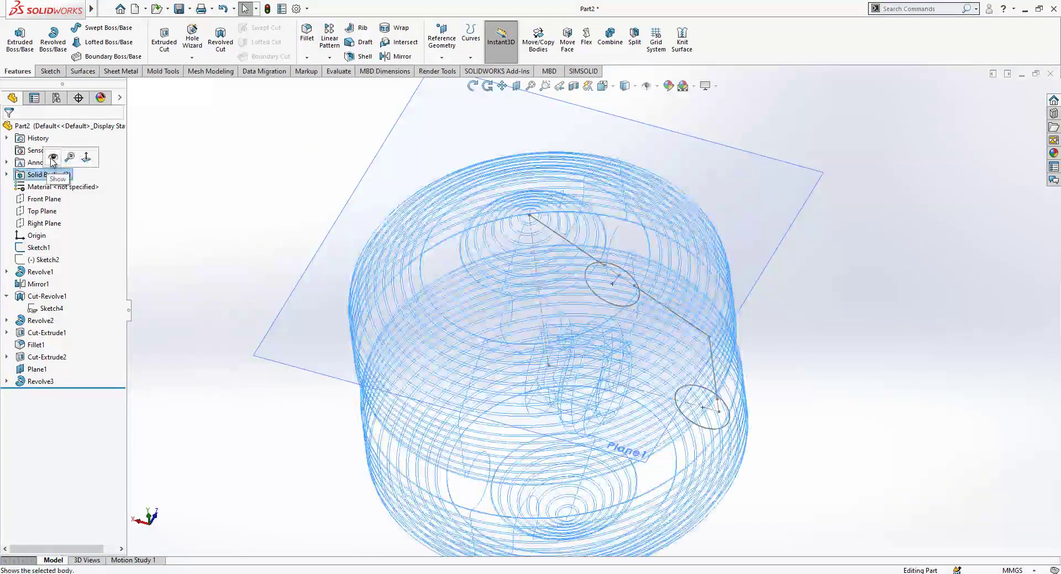
{"action": "left_click", "coordinate": [53, 158]}
{"action": "left_click", "coordinate": [187, 197]}
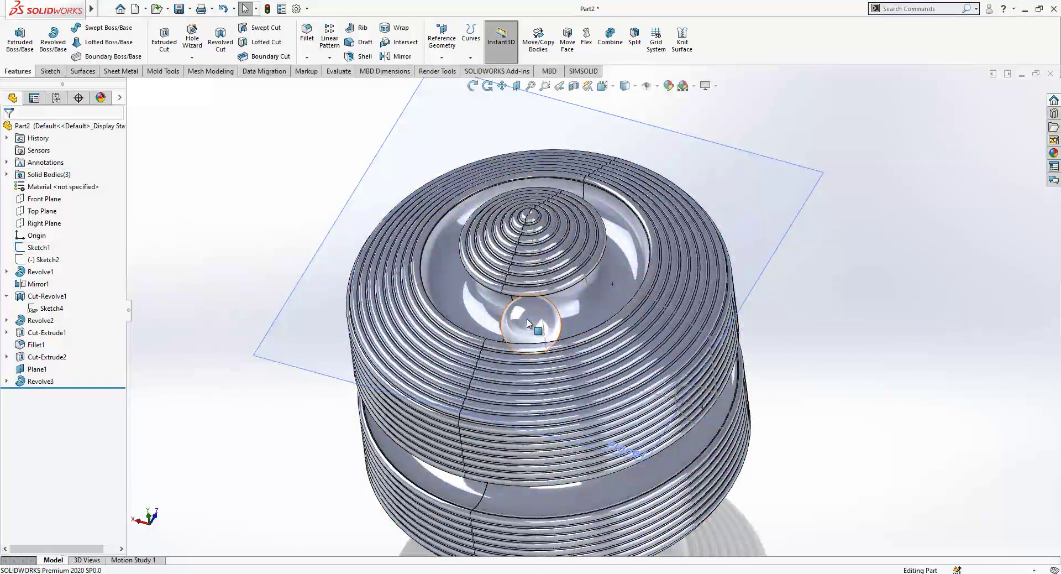
Step: Create a reference axis through the origin, perpendicular to the Top Plane, using the point and plane option
{"action": "left_click", "coordinate": [528, 324]}
{"action": "left_click", "coordinate": [37, 235]}
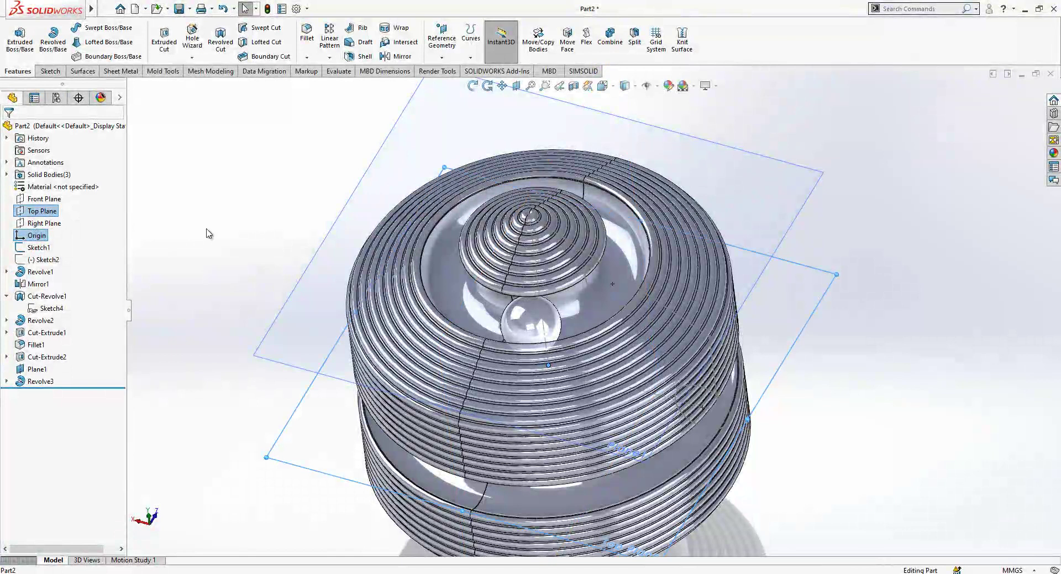
{"action": "key", "text": "ctrl+7"}
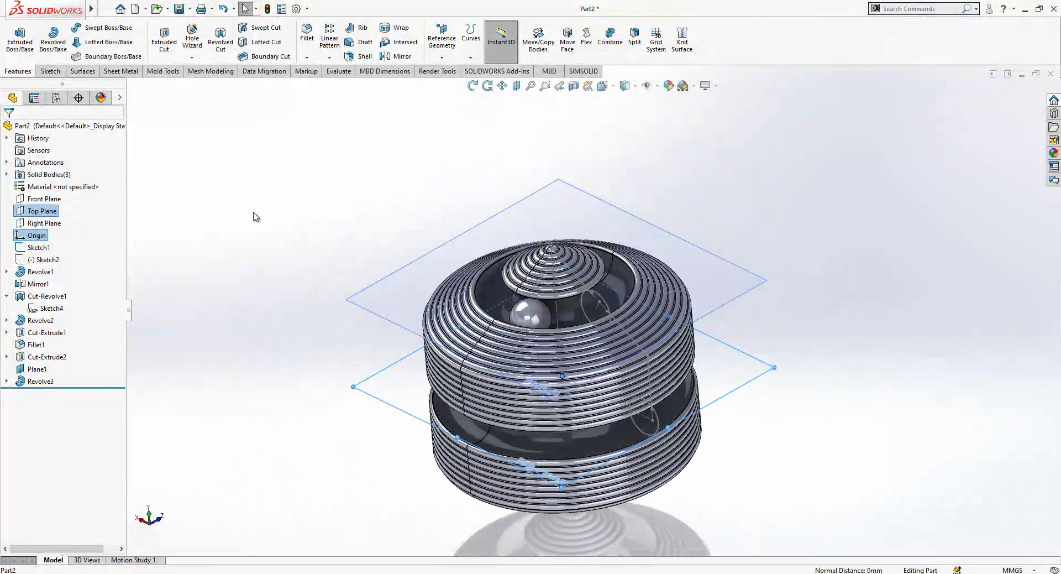
{"action": "left_click", "coordinate": [440, 56]}
{"action": "left_click", "coordinate": [449, 85]}
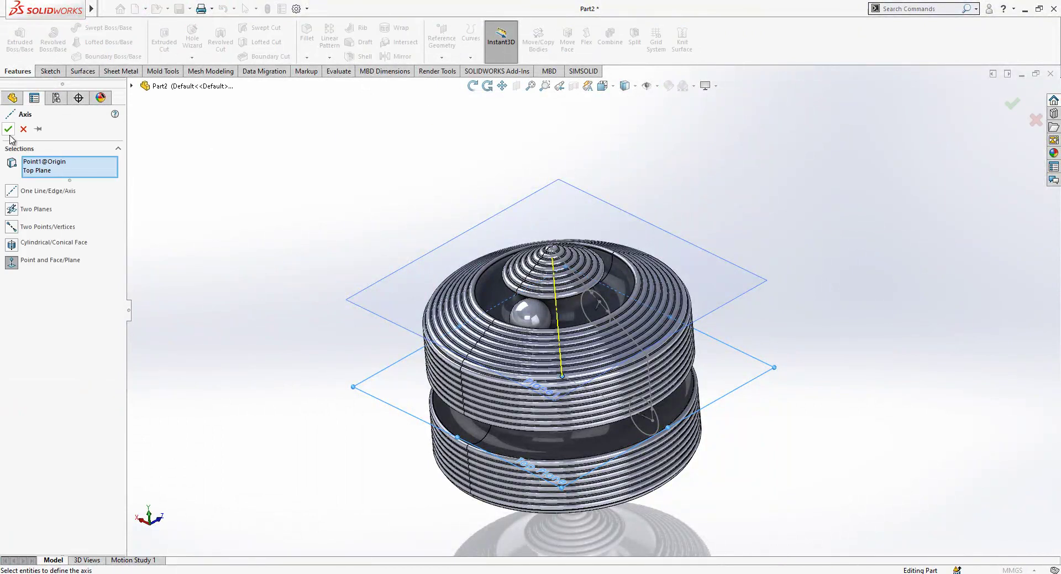
{"action": "left_click", "coordinate": [8, 128]}
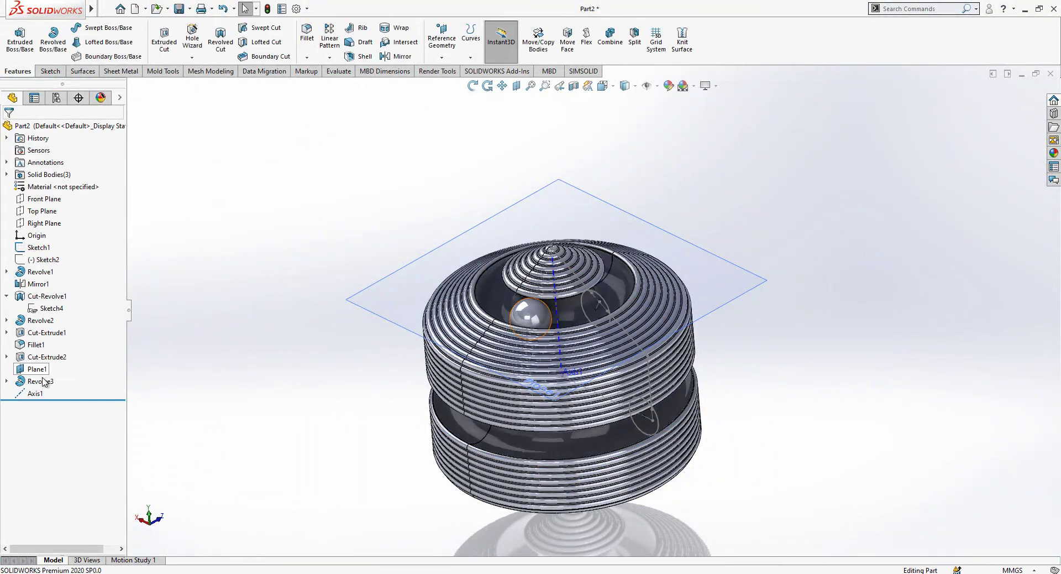
Step: Circular-pattern the ball body about the new axis with 4 instances at an instance spacing of 45.65339853°
{"action": "left_click", "coordinate": [34, 393]}
{"action": "left_click", "coordinate": [329, 57]}
{"action": "left_click", "coordinate": [349, 85]}
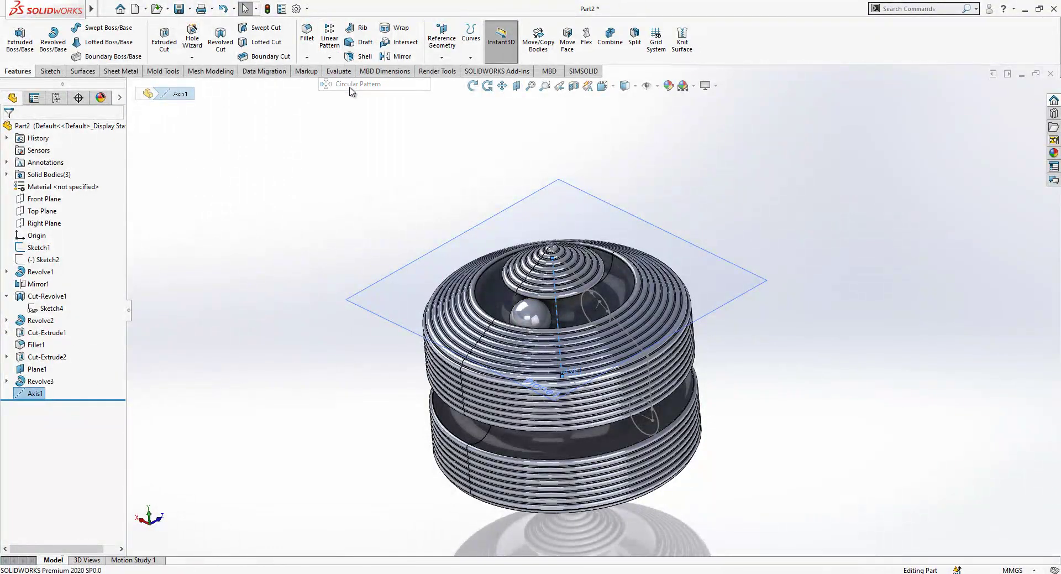
{"action": "left_click", "coordinate": [23, 344]}
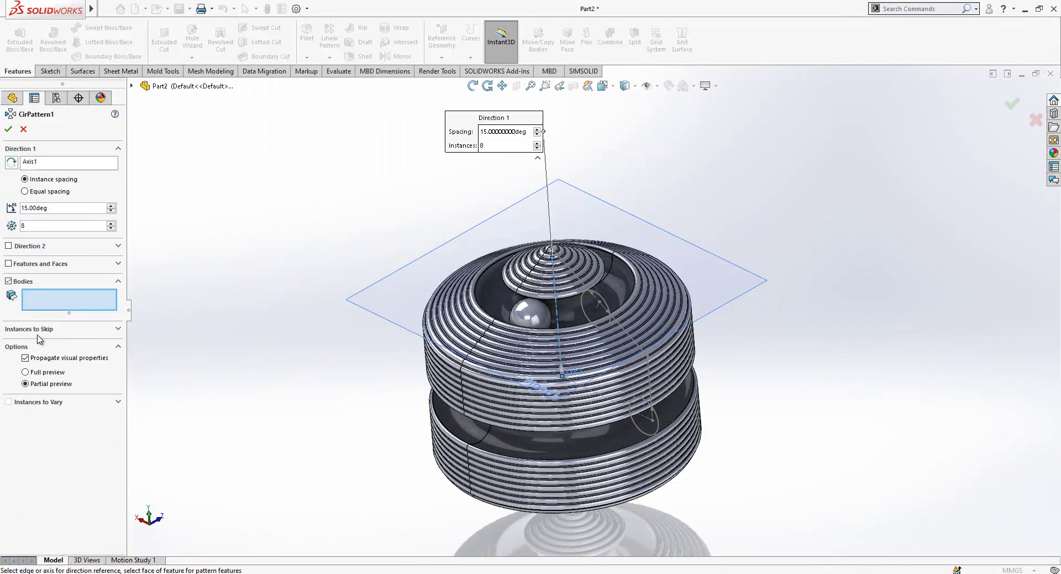
{"action": "left_click", "coordinate": [529, 313]}
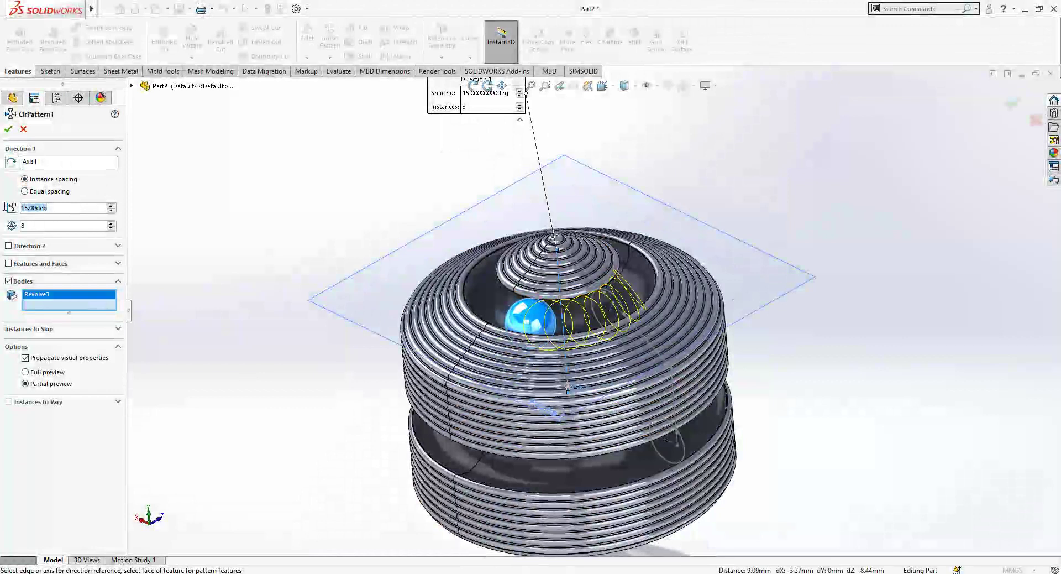
{"action": "middle_click_drag", "start_coordinate": [614, 243], "coordinate": [694, 342]}
{"action": "scroll", "coordinate": [695, 343], "scroll_direction": "up", "scroll_amount": 1}
{"action": "left_click_drag", "start_coordinate": [28, 226], "coordinate": [15, 227]}
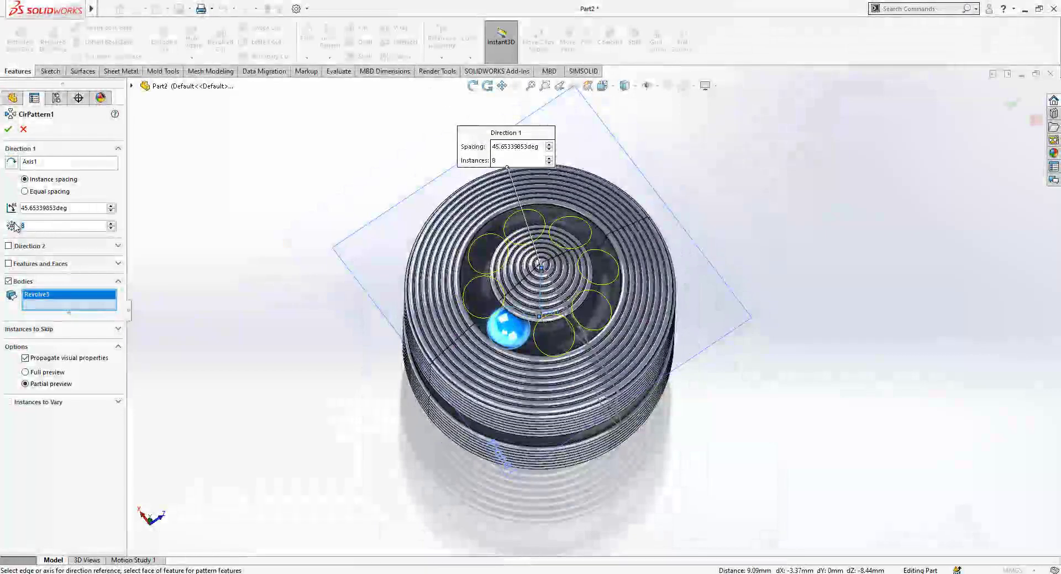
{"action": "left_click", "coordinate": [9, 130]}
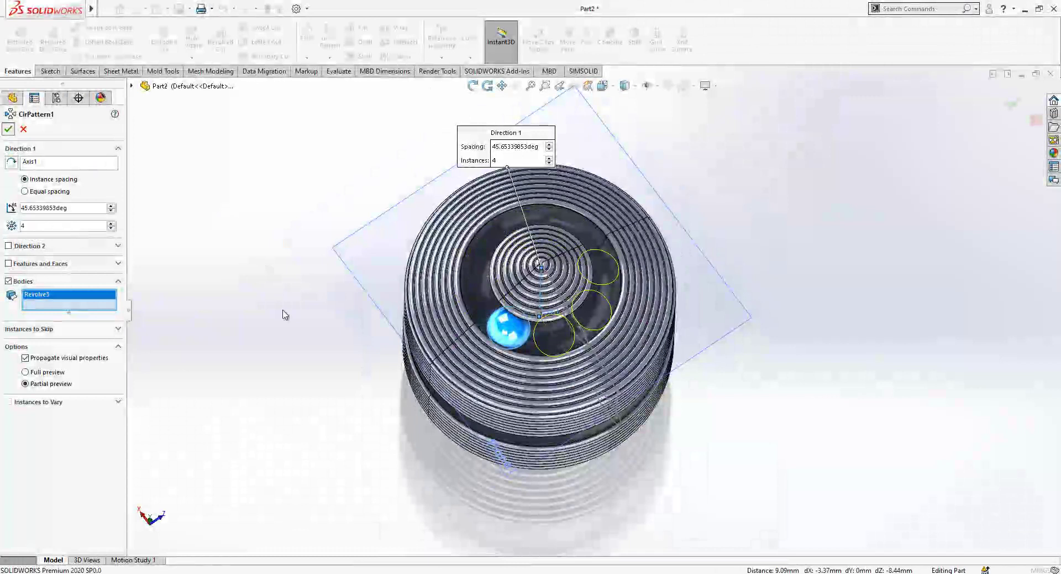
Step: Mirror the four ball bodies about the Top Plane without merging solids
{"action": "middle_click_drag", "start_coordinate": [284, 310], "coordinate": [522, 359]}
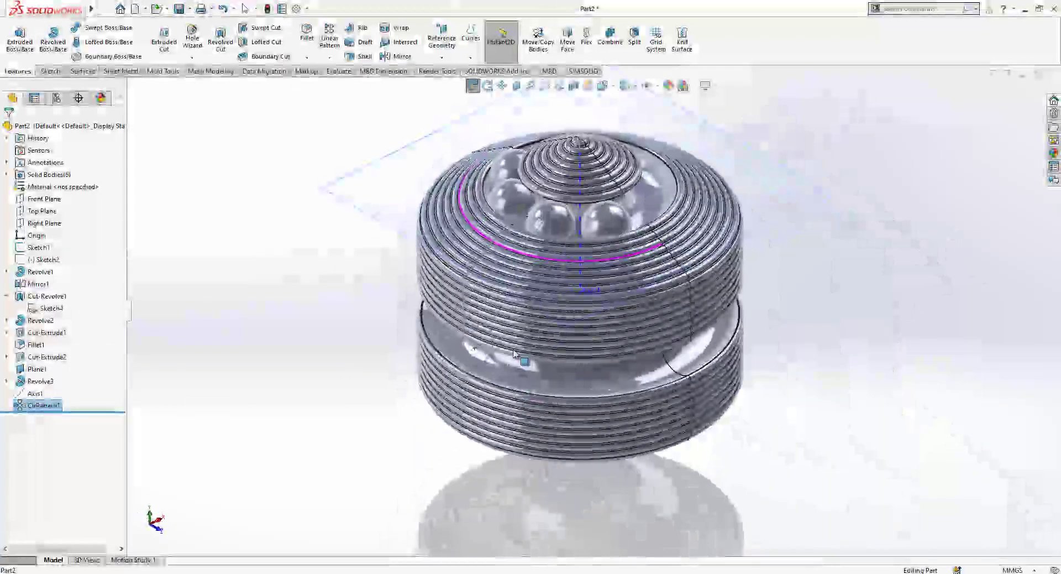
{"action": "scroll", "coordinate": [592, 235], "scroll_direction": "down", "scroll_amount": 2}
{"action": "scroll", "coordinate": [608, 238], "scroll_direction": "up", "scroll_amount": 4}
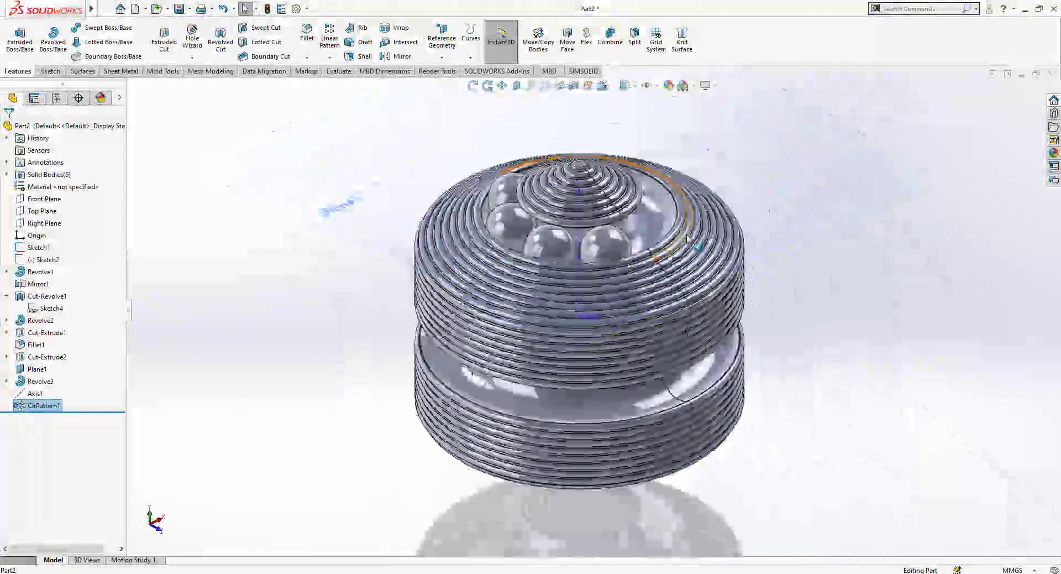
{"action": "middle_click_drag", "start_coordinate": [647, 263], "coordinate": [655, 237]}
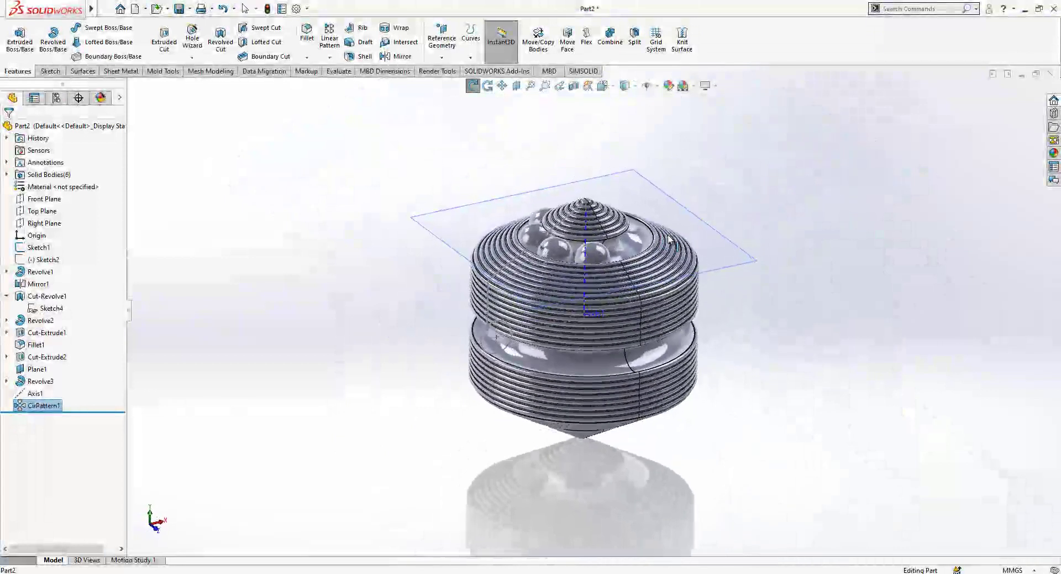
{"action": "left_click", "coordinate": [25, 212]}
{"action": "left_click", "coordinate": [408, 58]}
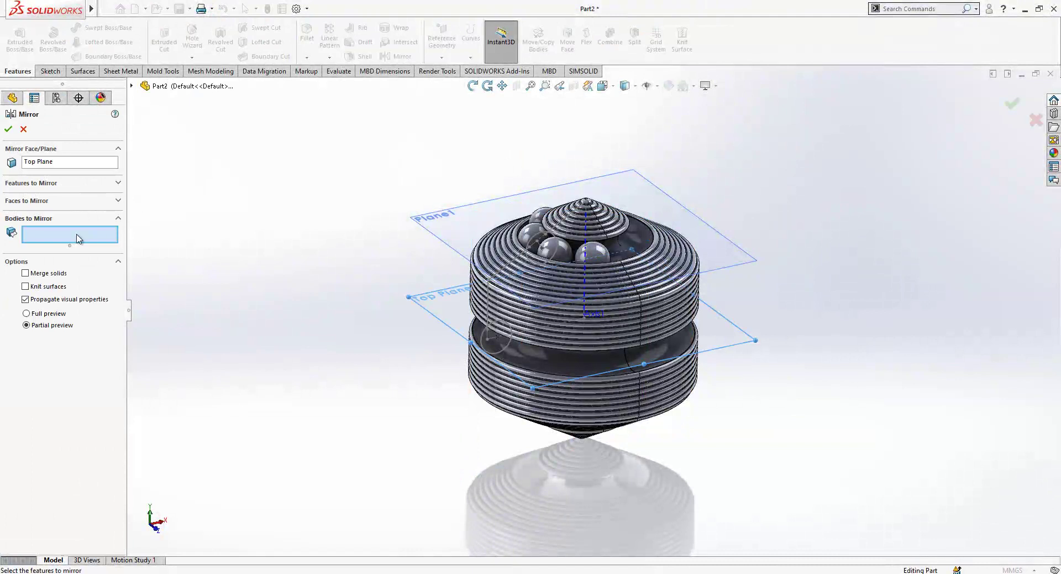
{"action": "scroll", "coordinate": [542, 255], "scroll_direction": "down", "scroll_amount": 3}
{"action": "left_click", "coordinate": [573, 259]}
{"action": "left_click", "coordinate": [639, 265]}
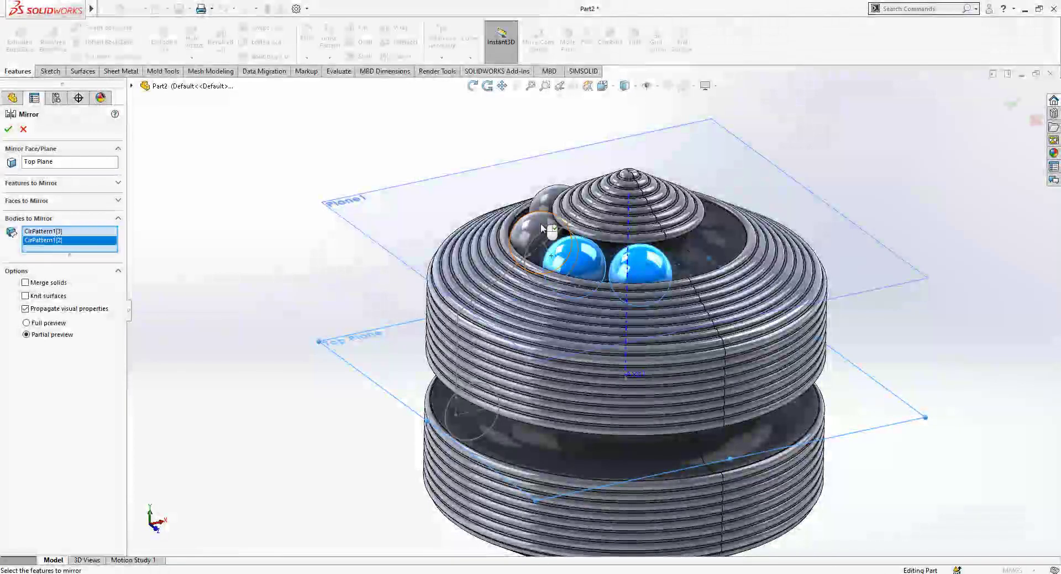
{"action": "left_click", "coordinate": [534, 226]}
{"action": "left_click", "coordinate": [542, 208]}
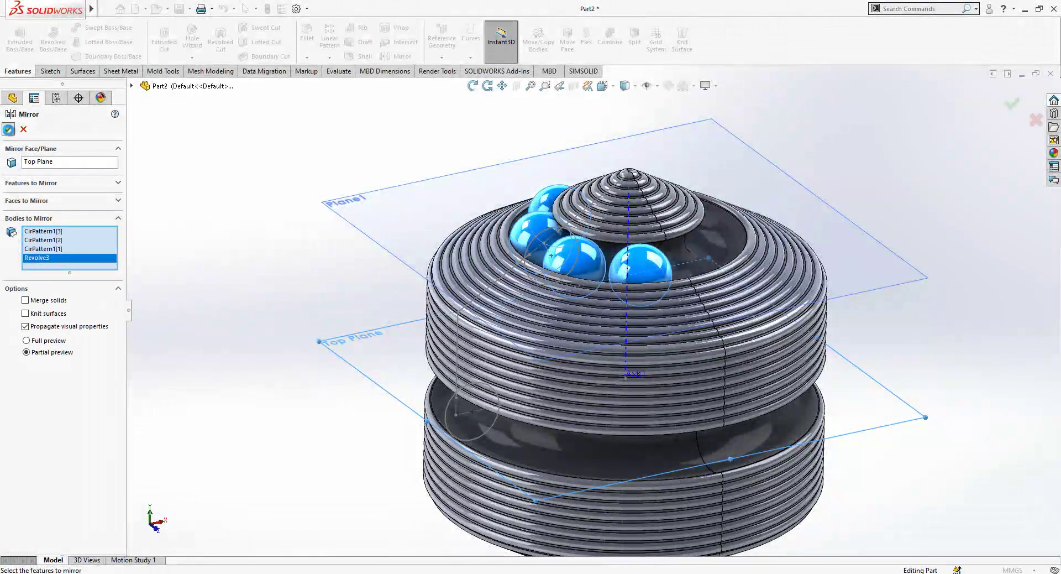
{"action": "left_click", "coordinate": [9, 130]}
Step: Hide the offset reference plane Plane1 above the part
{"action": "scroll", "coordinate": [613, 327], "scroll_direction": "up", "scroll_amount": 2}
{"action": "middle_click_drag", "start_coordinate": [586, 350], "coordinate": [486, 332]}
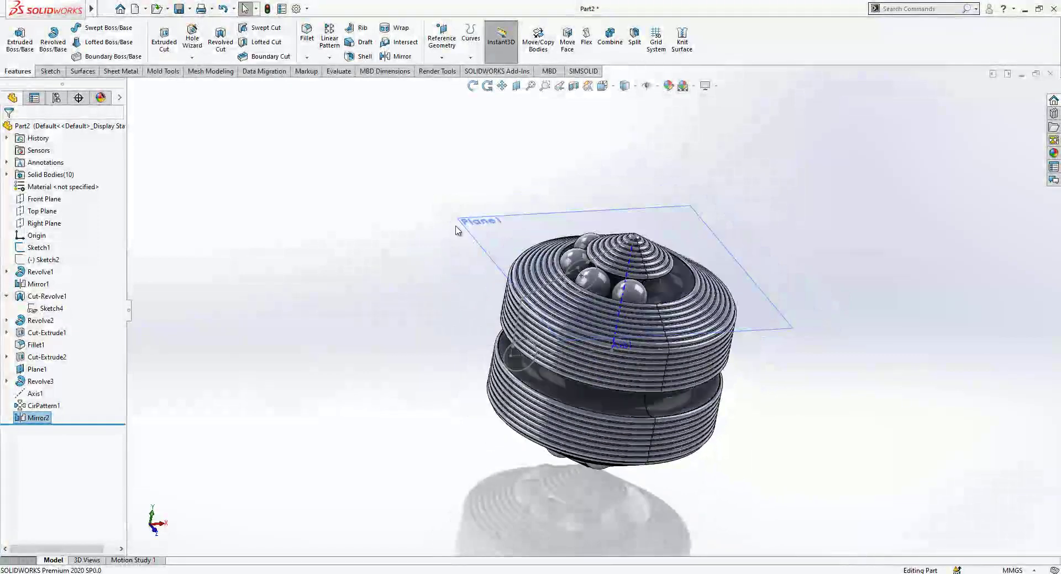
{"action": "left_click", "coordinate": [504, 220]}
{"action": "left_click", "coordinate": [560, 186]}
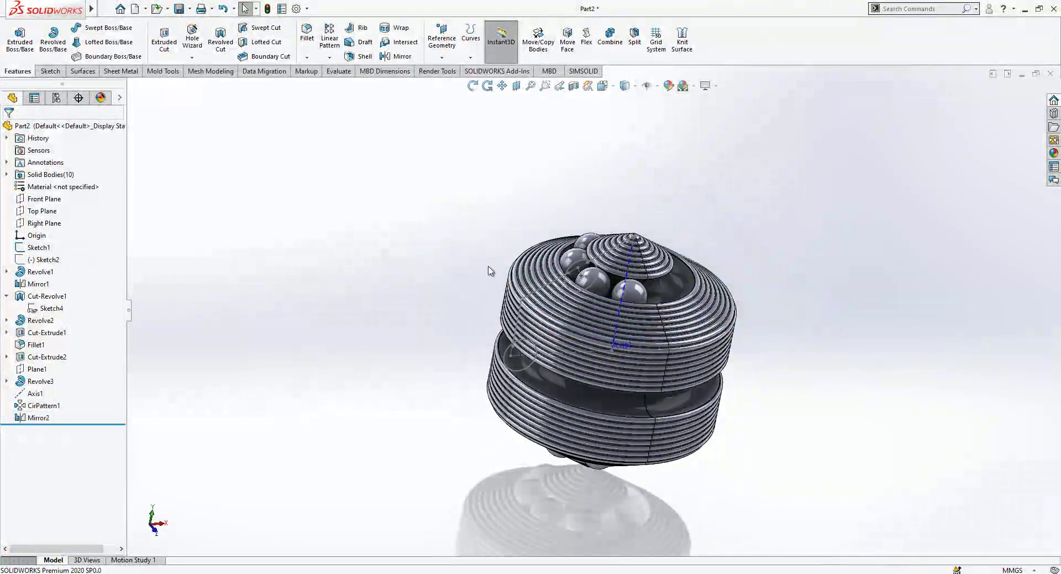
{"action": "middle_click_drag", "start_coordinate": [490, 269], "coordinate": [525, 336]}
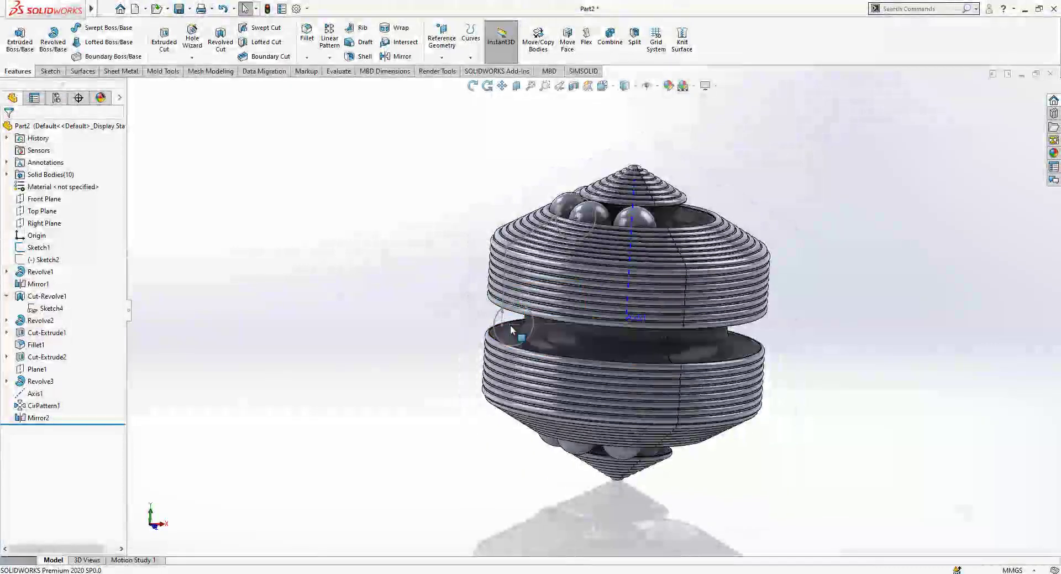
Step: With the solid bodies hidden, sketch a construction circle on the Top Plane, centered on the origin and passing through the lower groove circle's center
{"action": "left_click", "coordinate": [43, 212]}
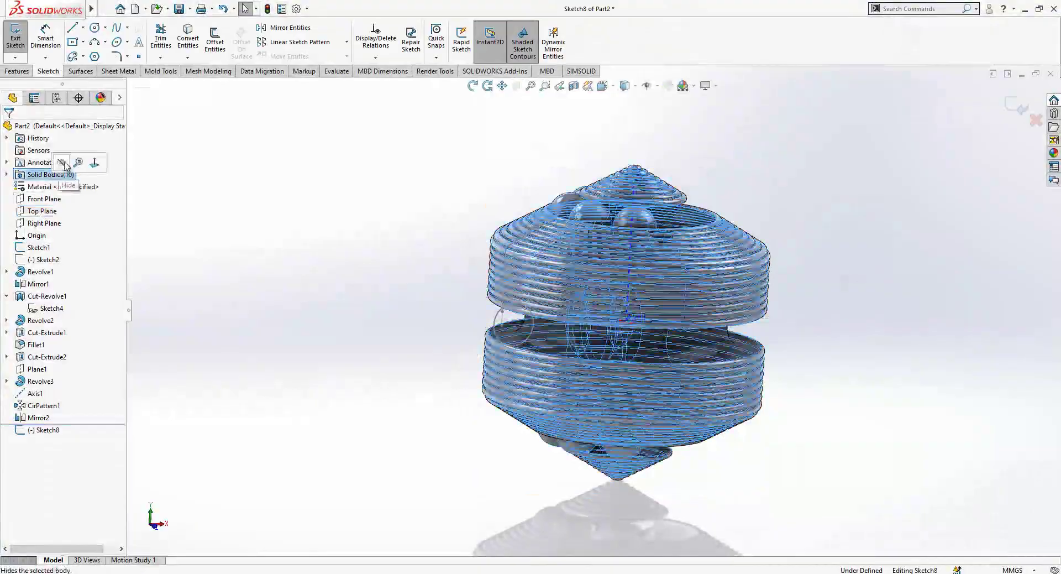
{"action": "left_click", "coordinate": [95, 27]}
{"action": "left_click", "coordinate": [599, 293]}
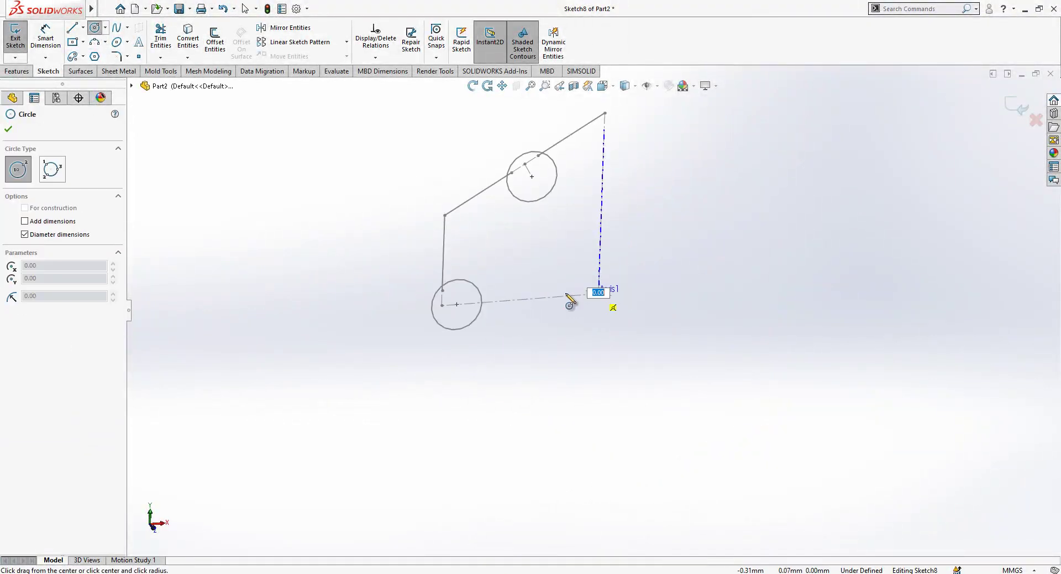
{"action": "left_click", "coordinate": [457, 304]}
{"action": "key", "text": "Escape"}
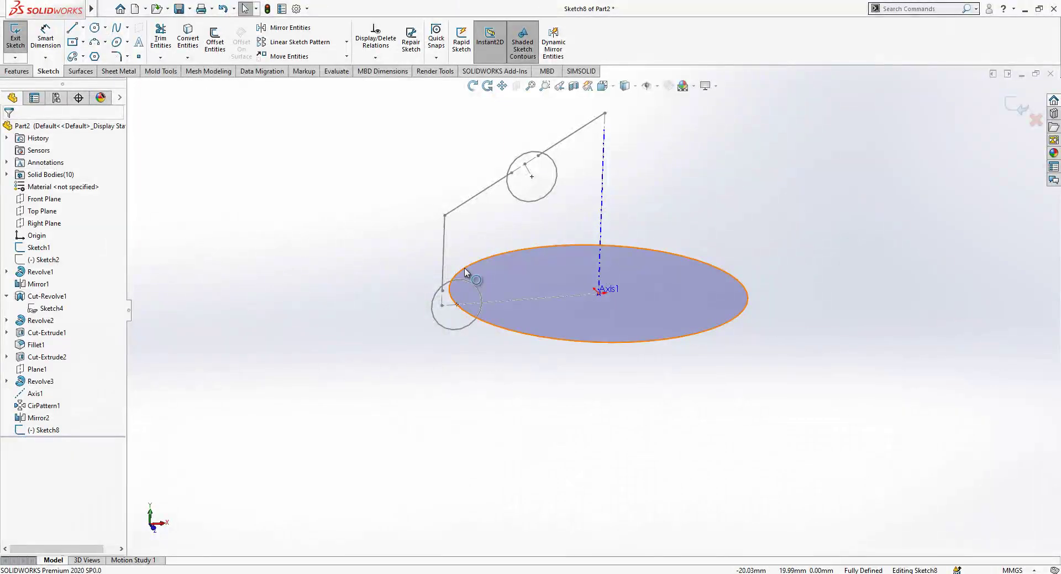
{"action": "left_click", "coordinate": [499, 257]}
{"action": "left_click", "coordinate": [514, 237]}
{"action": "left_click", "coordinate": [353, 239]}
Step: Draw a vertical line across the large circle's full diameter through the origin and convert it to construction geometry
{"action": "key", "text": "ctrl+8"}
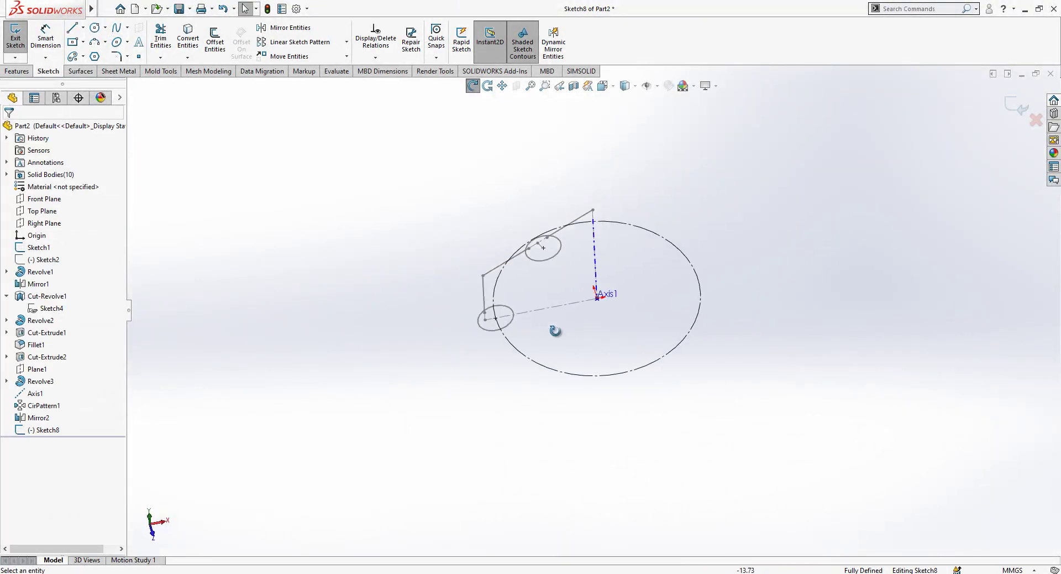
{"action": "left_click", "coordinate": [607, 94]}
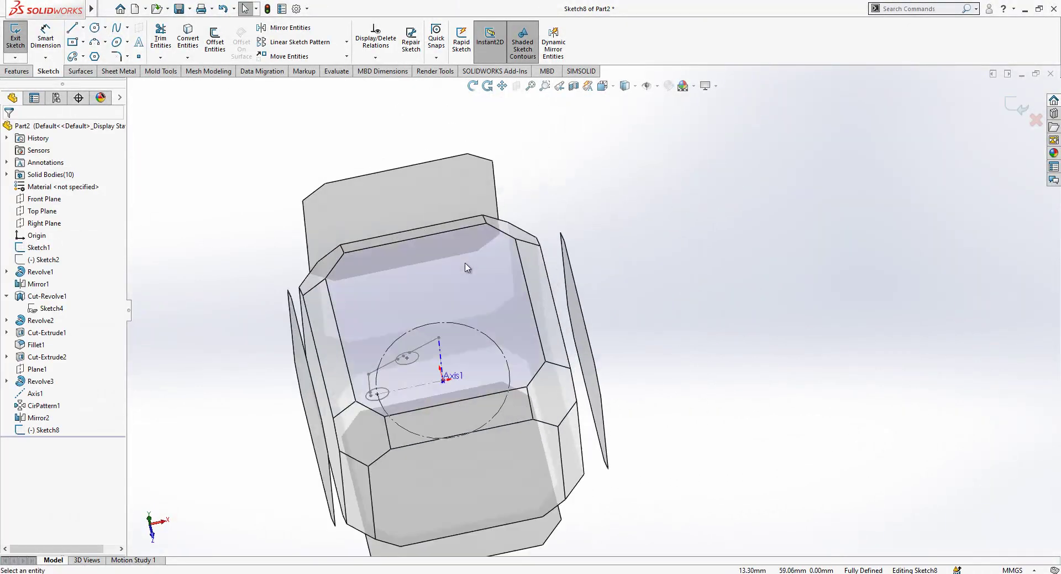
{"action": "left_click", "coordinate": [467, 264]}
{"action": "key", "text": "l"}
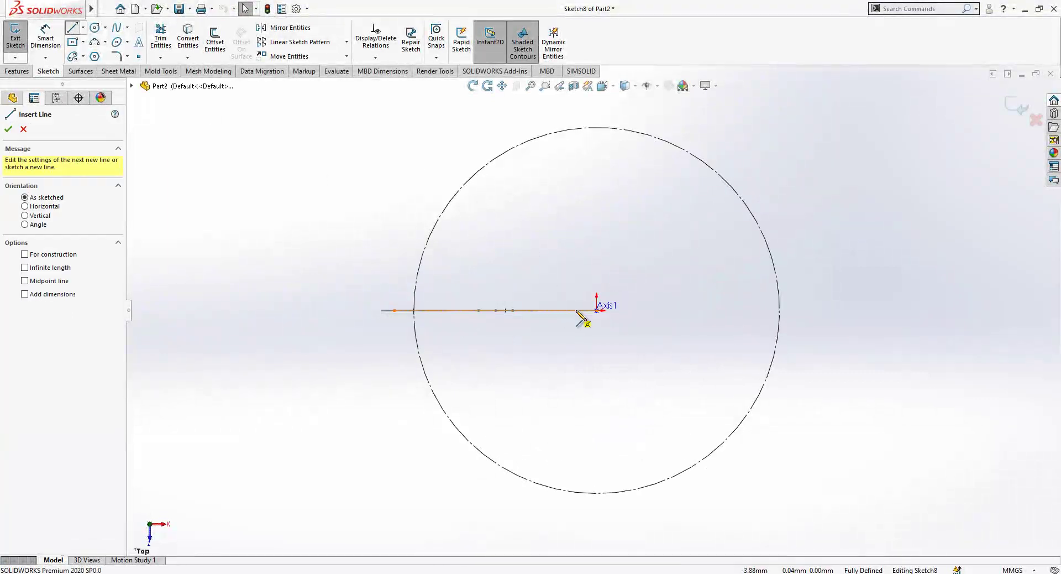
{"action": "left_click", "coordinate": [596, 128]}
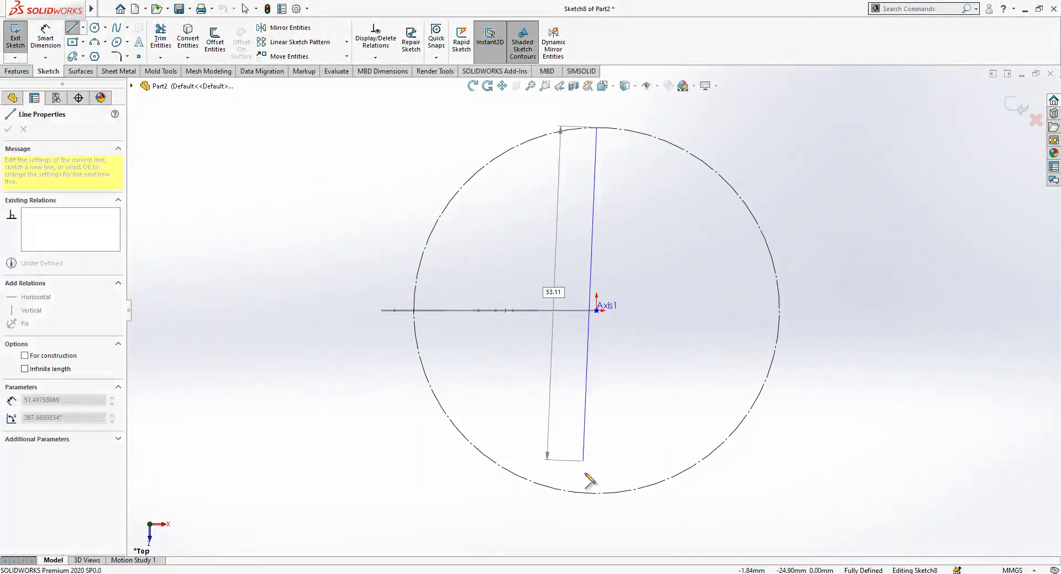
{"action": "left_click", "coordinate": [597, 493]}
{"action": "key", "text": "Escape"}
{"action": "left_click", "coordinate": [597, 449]}
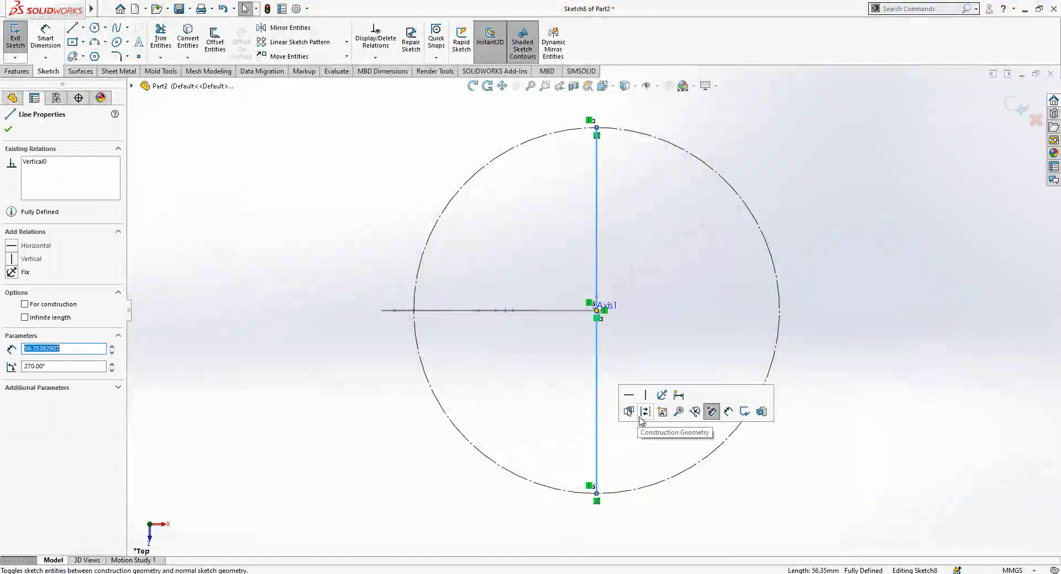
{"action": "key", "text": "Escape"}
Step: Draw two slightly tilted lines from the origin to the large circle, one above and one below, both left of the vertical centerline
{"action": "left_click", "coordinate": [83, 27]}
{"action": "left_click", "coordinate": [93, 42]}
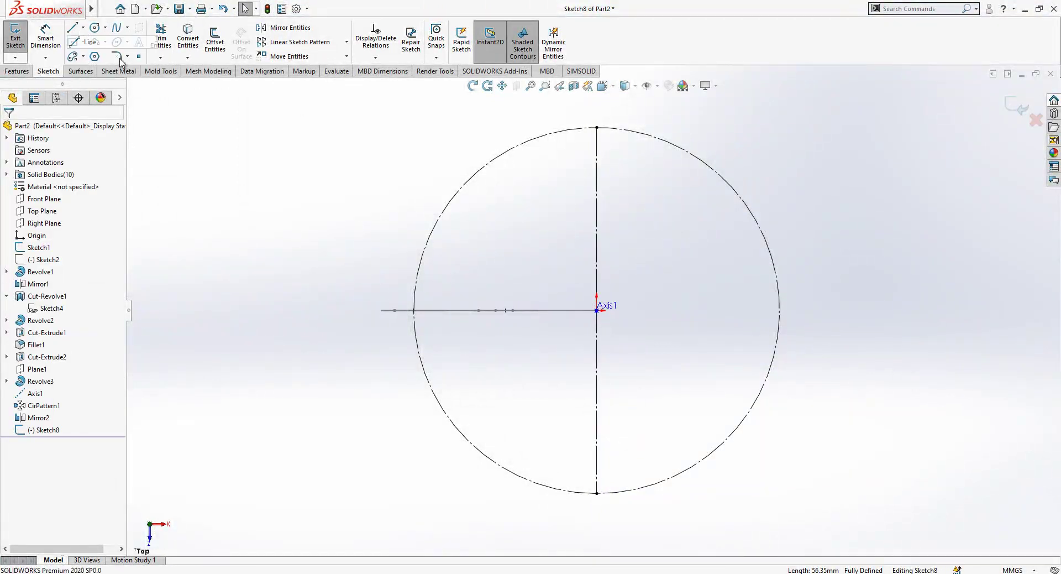
{"action": "left_click", "coordinate": [597, 310]}
{"action": "left_click", "coordinate": [597, 310]}
{"action": "left_click", "coordinate": [577, 129]}
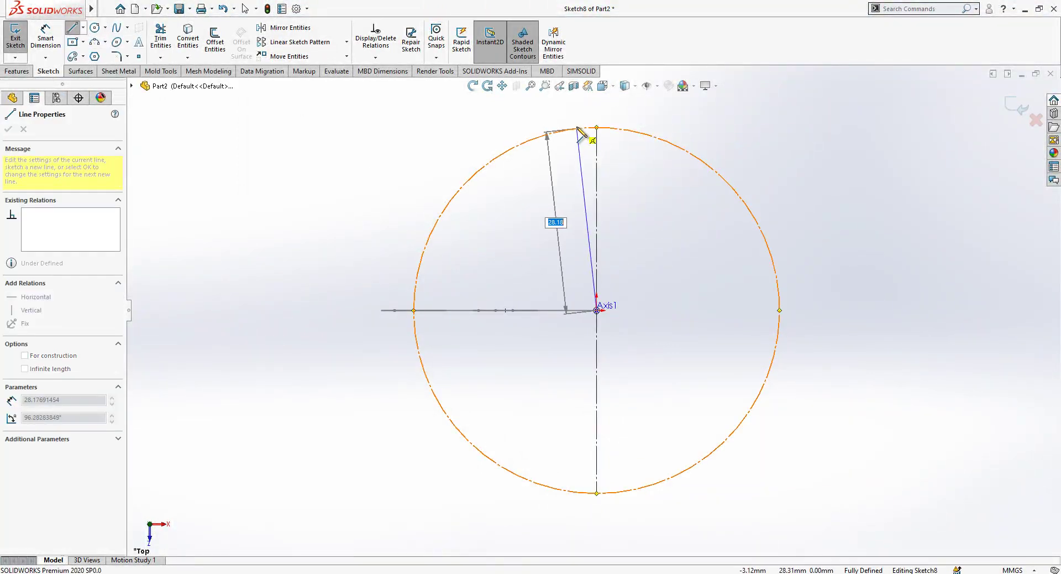
{"action": "key", "text": "Escape"}
{"action": "left_click", "coordinate": [81, 31]}
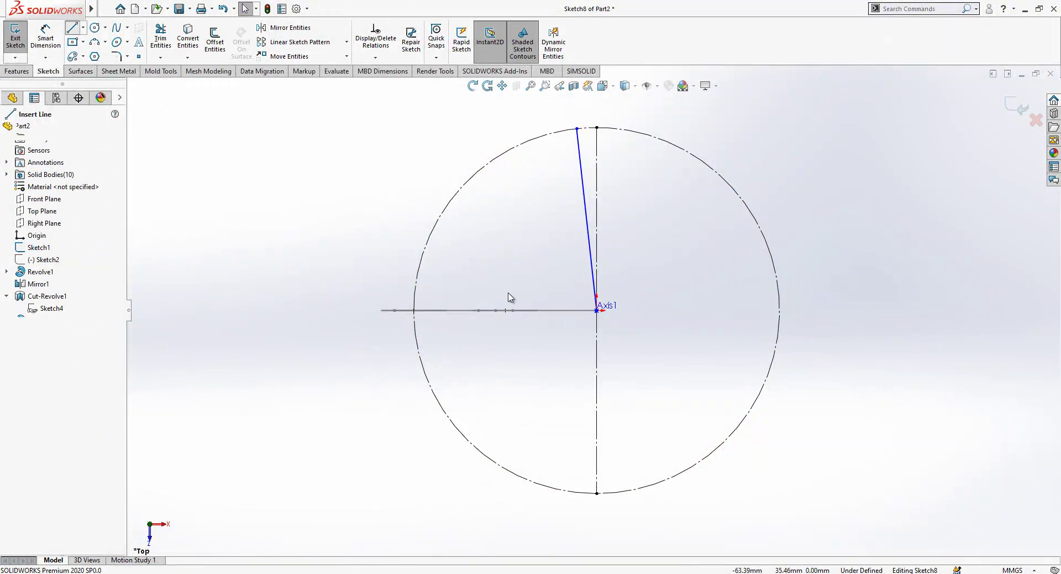
{"action": "left_click", "coordinate": [597, 310]}
{"action": "left_click", "coordinate": [581, 492]}
{"action": "key", "text": "Escape"}
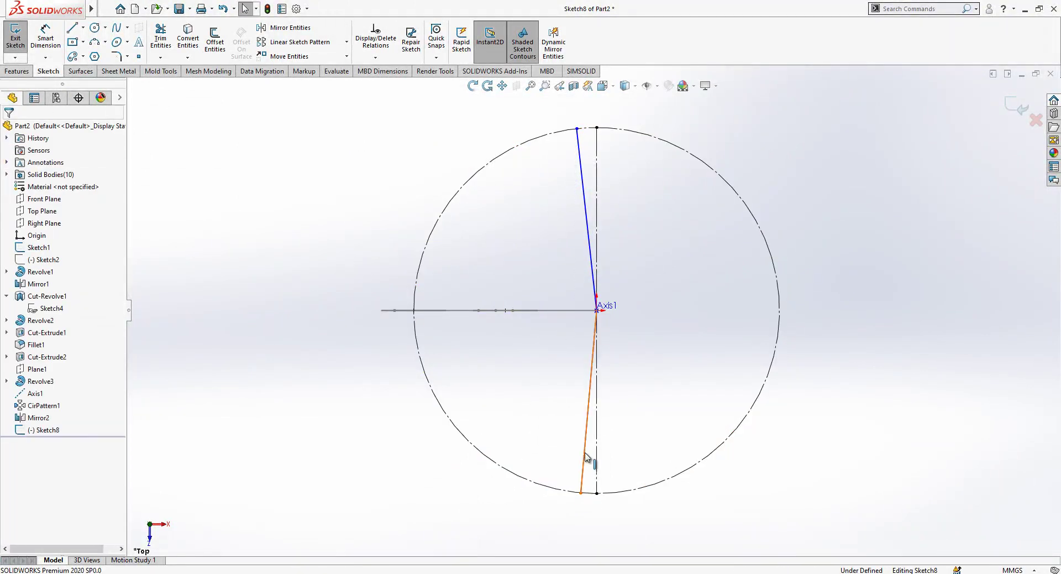
Step: Convert the two tilted lines to construction geometry
{"action": "left_click", "coordinate": [589, 401]}
{"action": "left_click", "coordinate": [633, 422]}
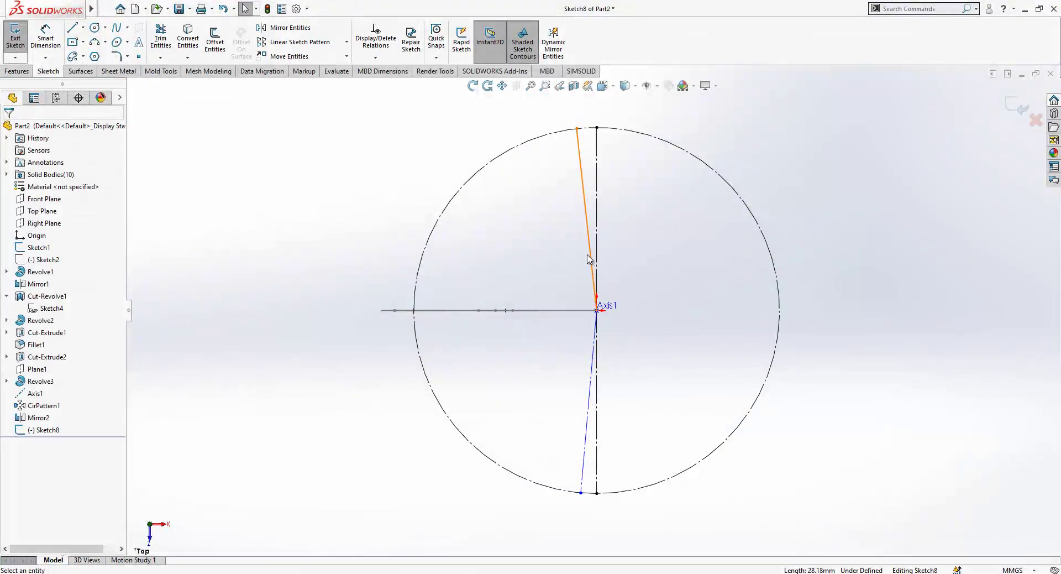
{"action": "left_click", "coordinate": [596, 243]}
{"action": "left_click", "coordinate": [701, 216]}
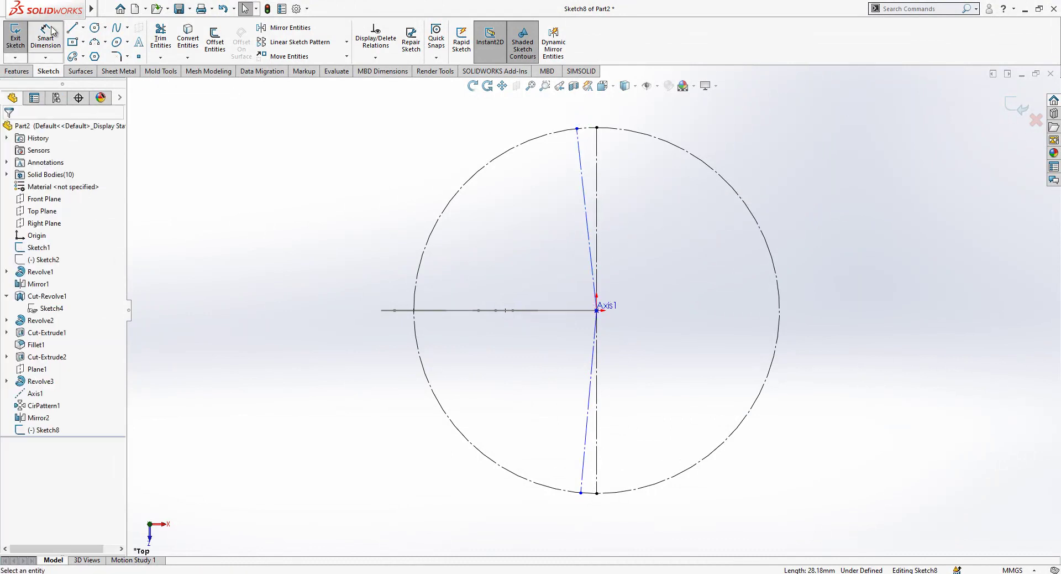
Step: Dimension the angle between the upper tilted line and the vertical centerline as 1°
{"action": "left_click", "coordinate": [587, 191]}
{"action": "left_click", "coordinate": [597, 168]}
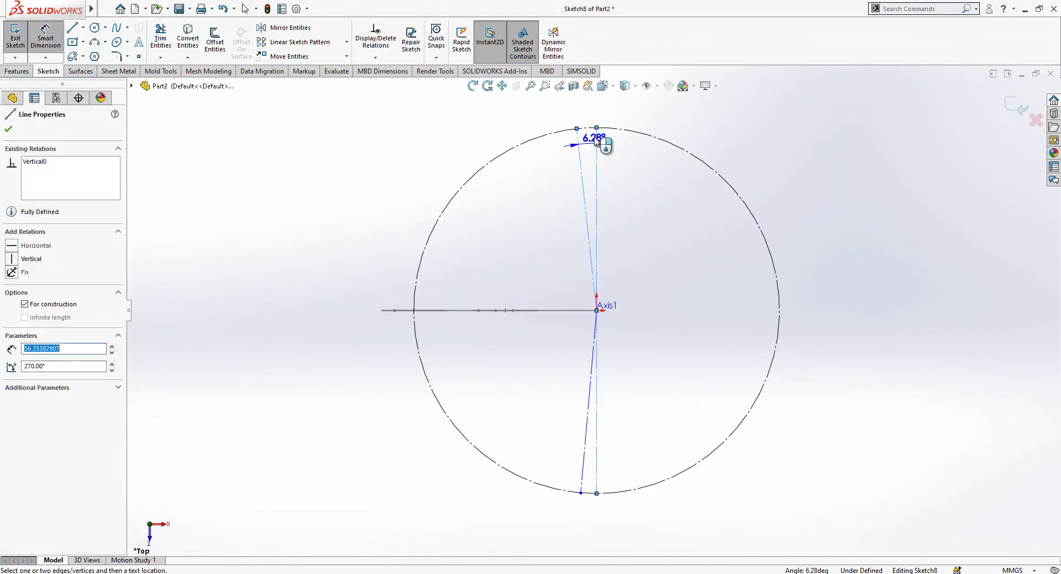
{"action": "left_click", "coordinate": [593, 114]}
{"action": "type", "text": "1@Sketch8"}
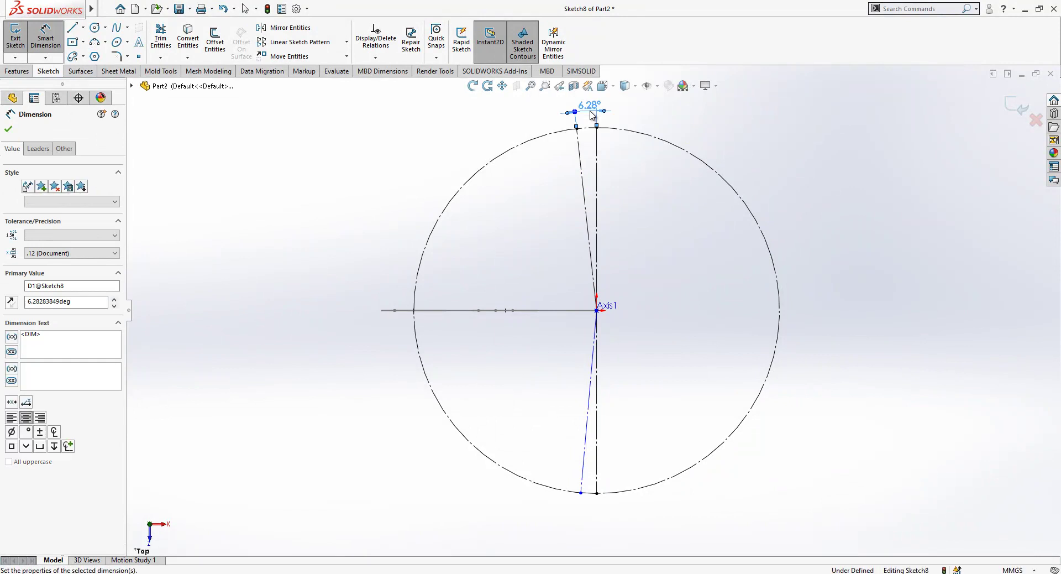
{"action": "key", "text": "Return"}
Step: Dimension the angle between the lower tilted line and the vertical centerline as 1°
{"action": "left_click", "coordinate": [597, 472]}
{"action": "left_click", "coordinate": [584, 469]}
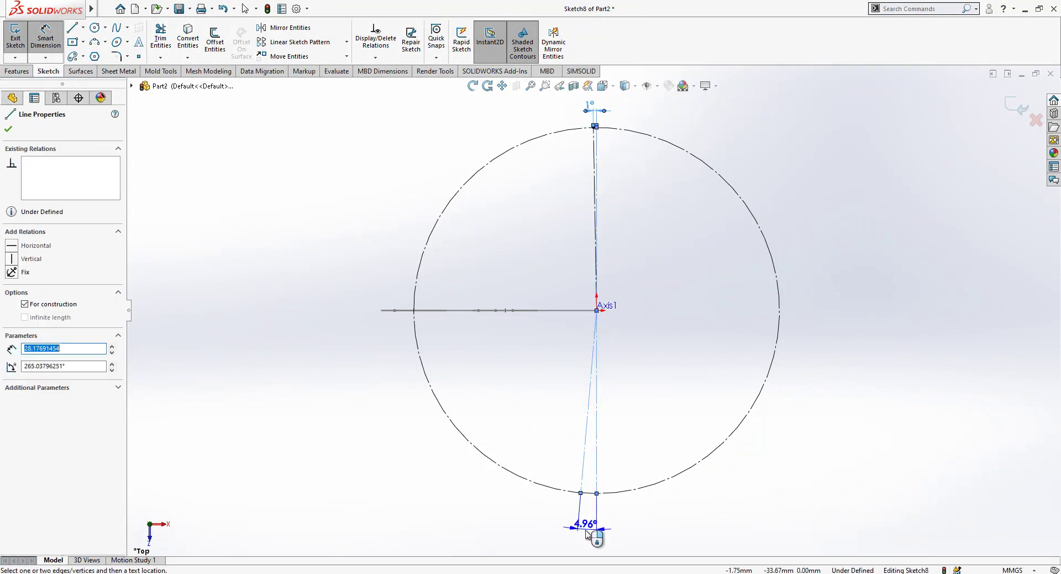
{"action": "left_click", "coordinate": [586, 530]}
{"action": "type", "text": "1"}
{"action": "key", "text": "Return"}
{"action": "key", "text": "Escape"}
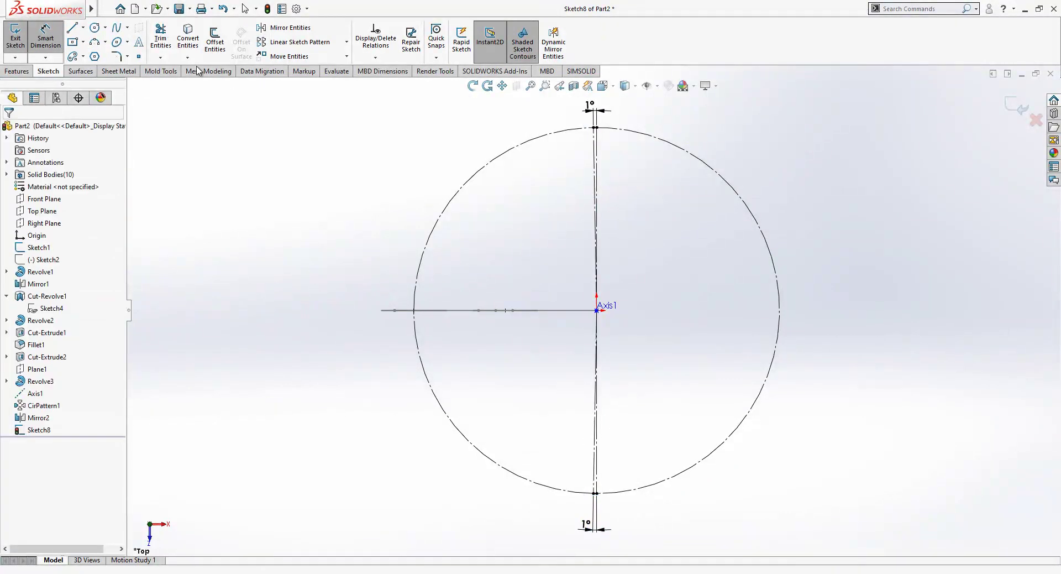
Step: Sketch a circle about 11 mm in diameter centered on the large circle's upper left arc and make it tangent to the upper angled line
{"action": "left_click", "coordinate": [539, 136]}
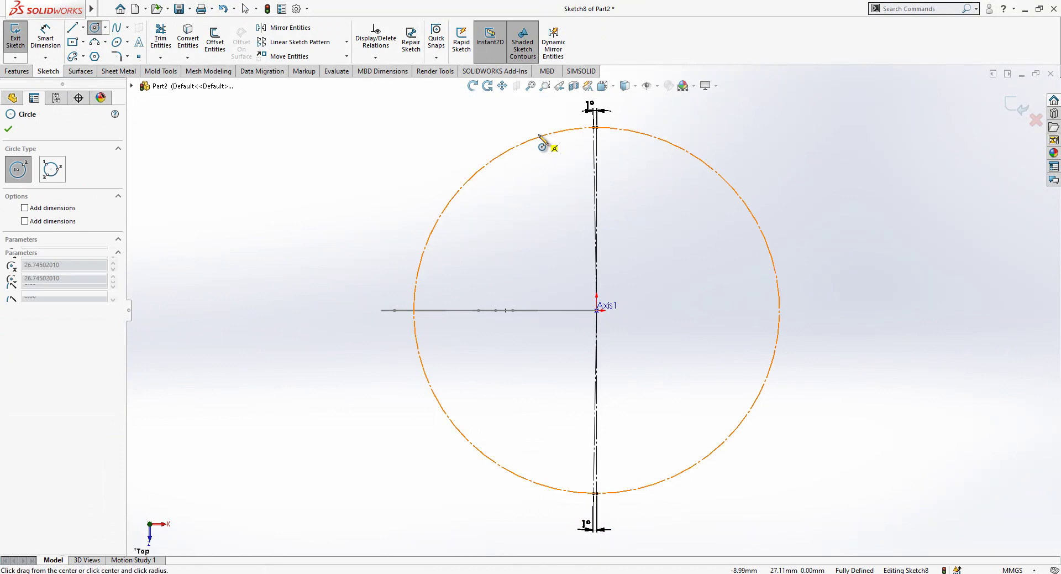
{"action": "left_click", "coordinate": [565, 161]}
{"action": "key", "text": "Escape"}
{"action": "left_click", "coordinate": [570, 153]}
{"action": "left_click", "coordinate": [595, 159], "text": "ctrl"}
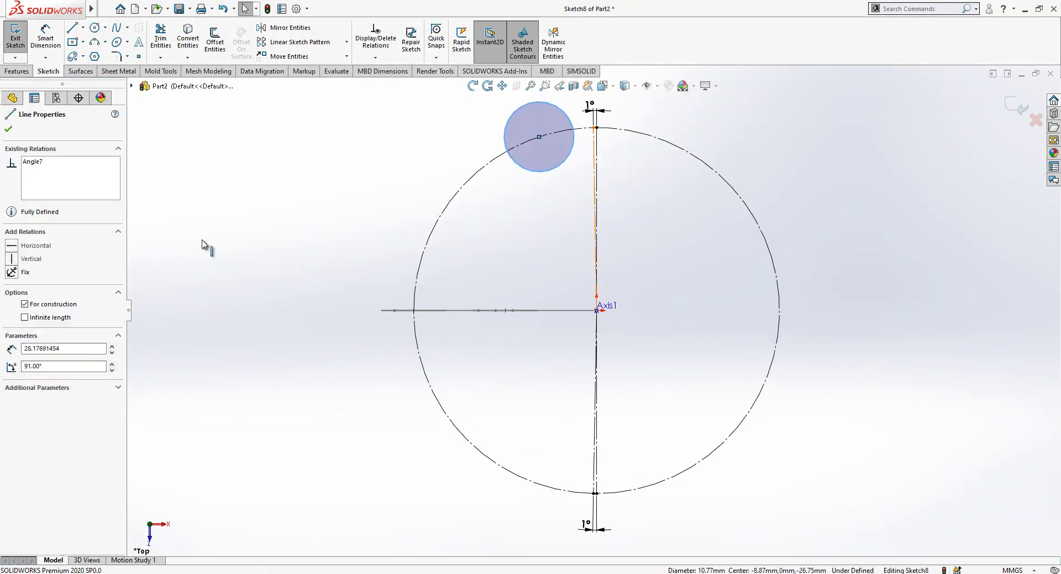
{"action": "left_click", "coordinate": [41, 308]}
{"action": "left_click", "coordinate": [175, 173]}
{"action": "left_click", "coordinate": [177, 177]}
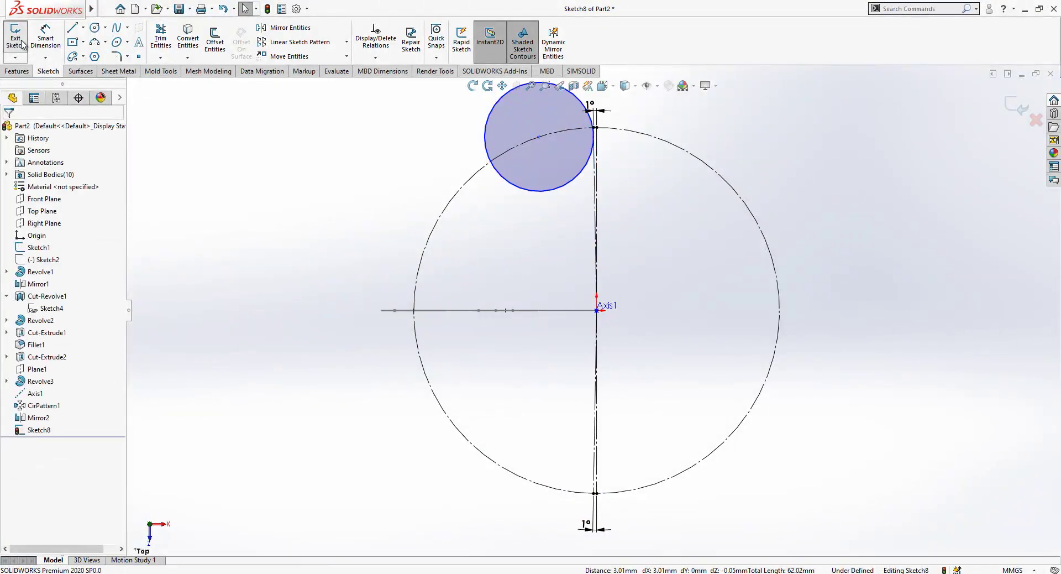
Step: Dimension the small tangent circle's diameter as 10 mm
{"action": "left_click", "coordinate": [55, 49]}
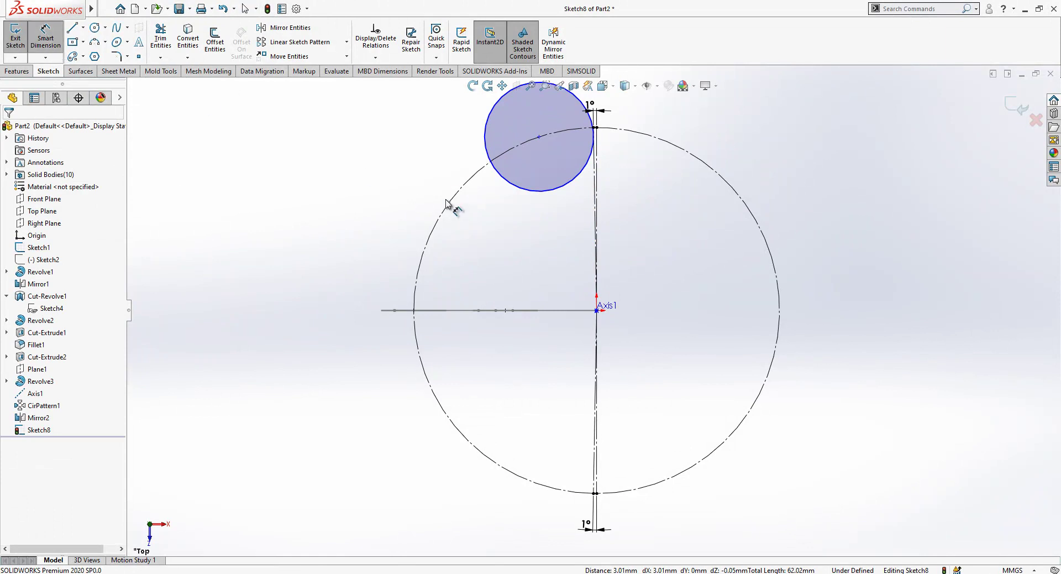
{"action": "left_click", "coordinate": [532, 190]}
{"action": "left_click", "coordinate": [522, 232]}
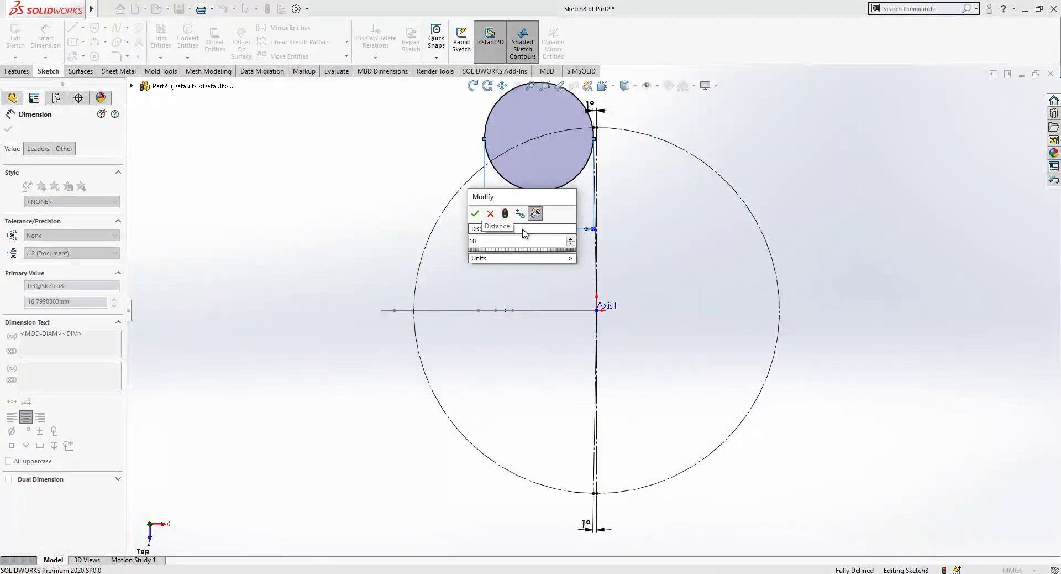
{"action": "type", "text": "10"}
{"action": "key", "text": "Return"}
{"action": "key", "text": "Escape"}
Step: Convert the 10 mm circle to construction geometry
{"action": "left_click", "coordinate": [584, 155]}
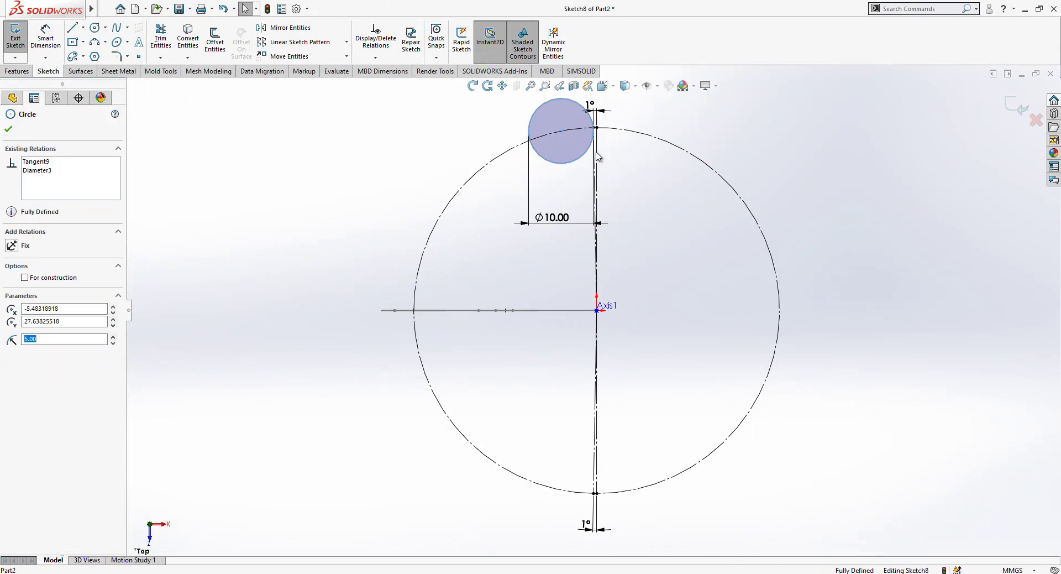
{"action": "left_click", "coordinate": [638, 132]}
{"action": "left_click", "coordinate": [576, 163]}
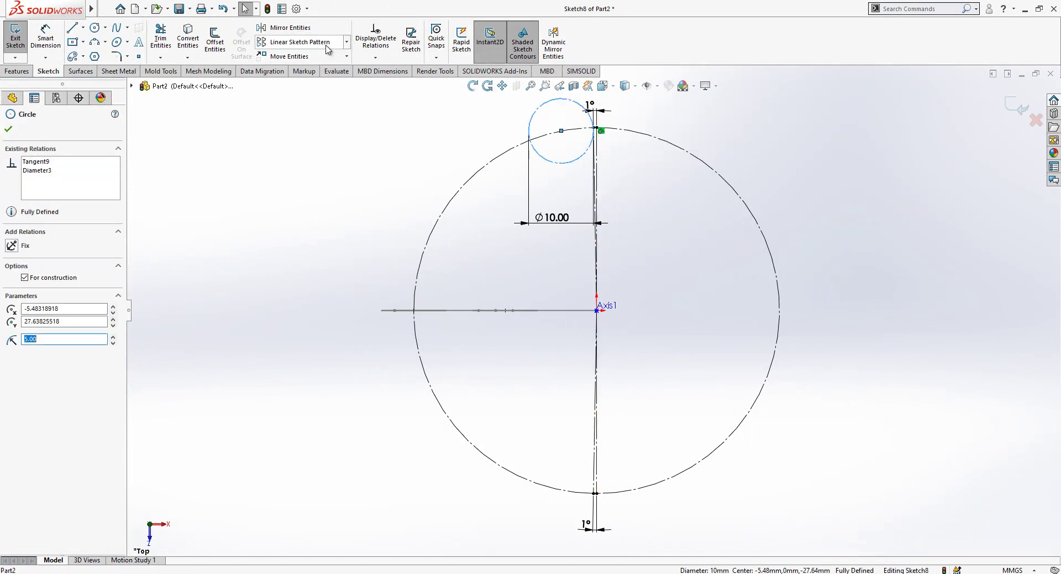
Step: Pattern the 10 mm circle circularly about the origin with 8 equally spaced instances over 180° in the reversed direction, along the left half
{"action": "left_click", "coordinate": [346, 42]}
{"action": "left_click", "coordinate": [332, 68]}
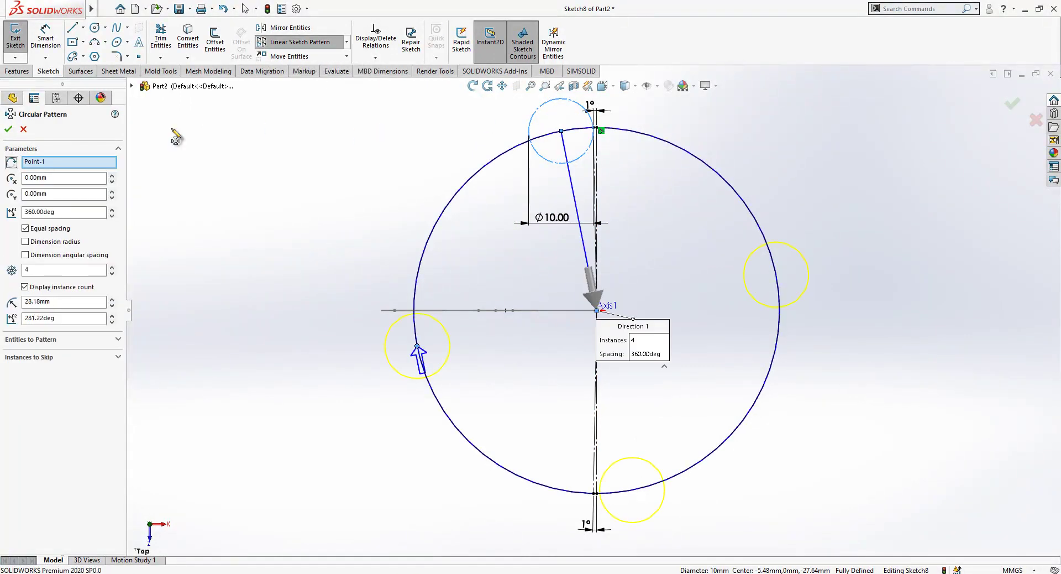
{"action": "left_click_drag", "start_coordinate": [63, 211], "coordinate": [23, 214]}
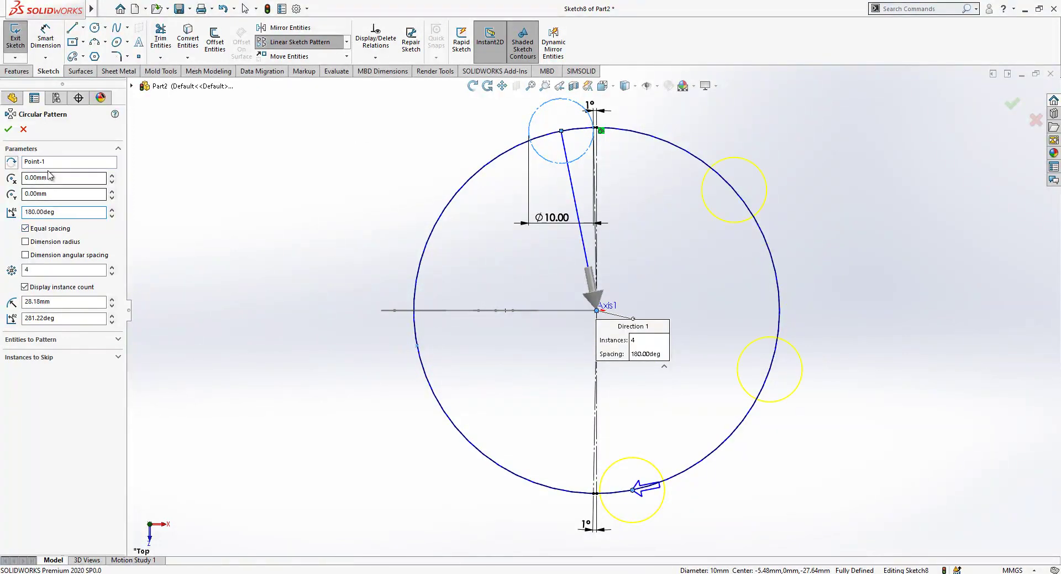
{"action": "left_click", "coordinate": [11, 161]}
{"action": "left_click", "coordinate": [112, 267]}
{"action": "left_click", "coordinate": [112, 267]}
{"action": "left_click", "coordinate": [112, 267]}
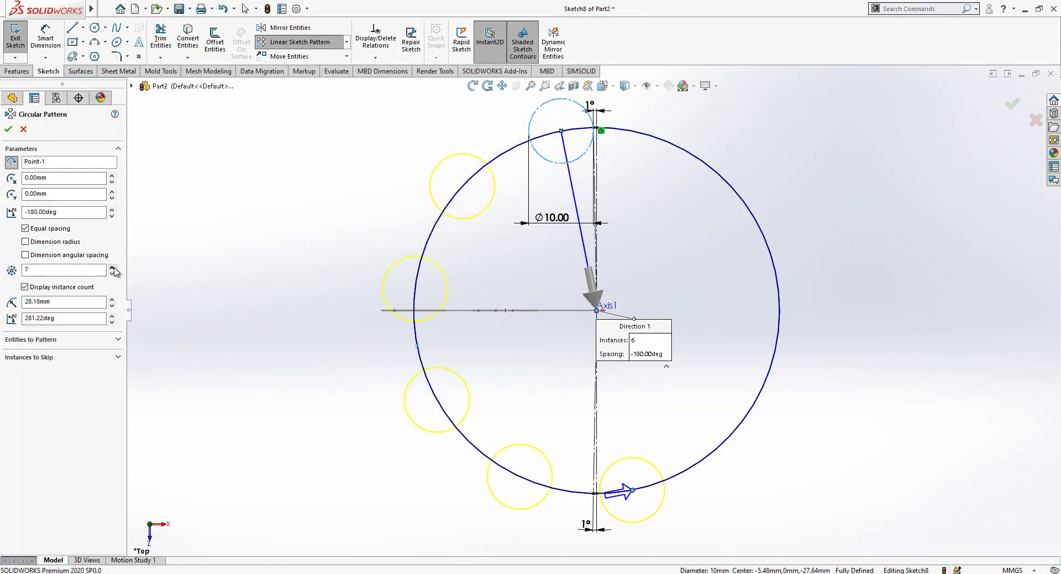
{"action": "left_click", "coordinate": [113, 268]}
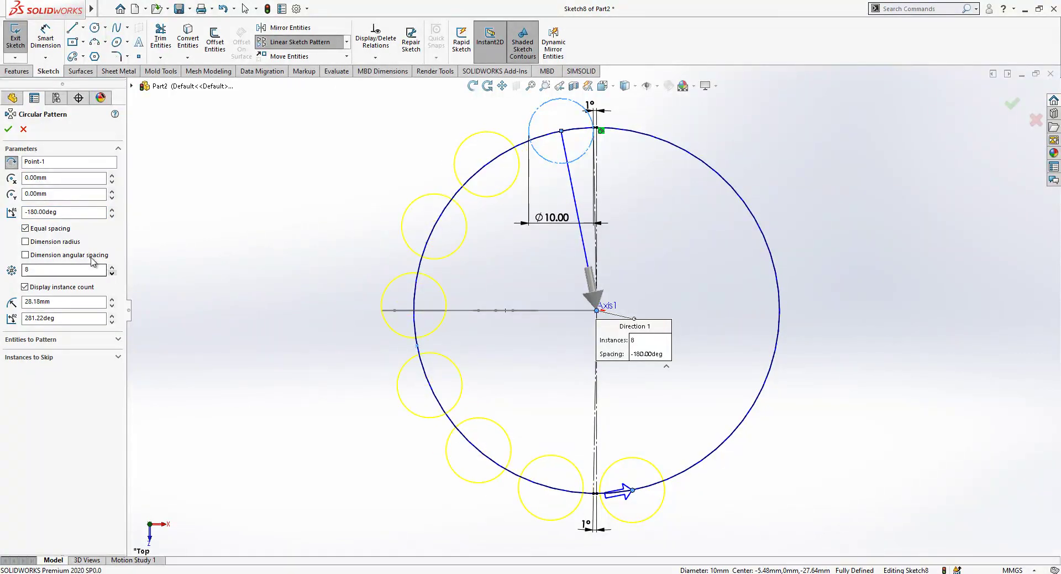
{"action": "left_click", "coordinate": [9, 129]}
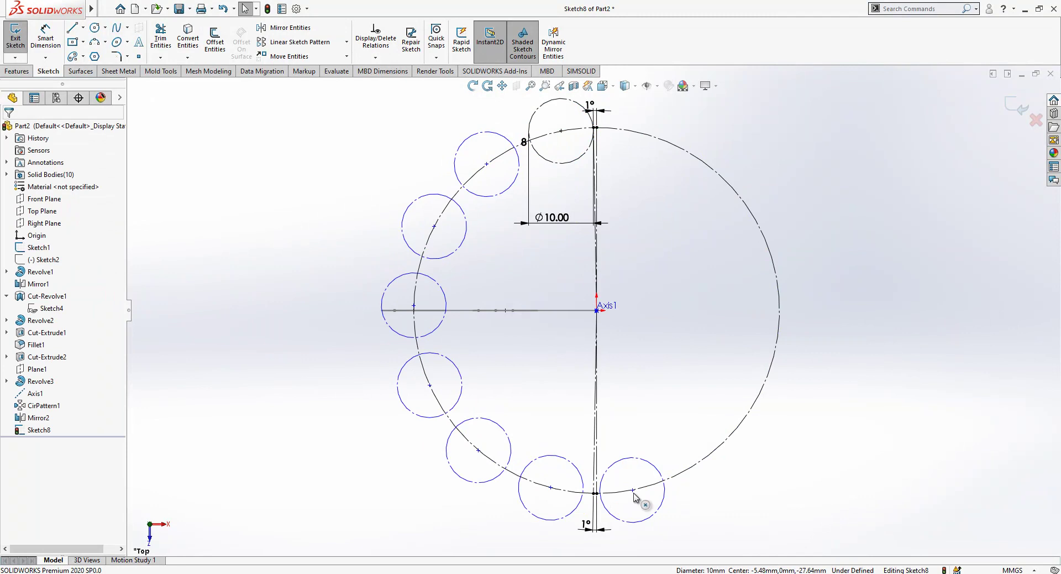
Step: Move the last patterned circle left of the vertical centerline and make it tangent to the lower angled line
{"action": "left_click_drag", "start_coordinate": [633, 491], "coordinate": [546, 489]}
{"action": "scroll", "coordinate": [576, 494], "scroll_direction": "down", "scroll_amount": 3}
{"action": "left_click", "coordinate": [580, 461]}
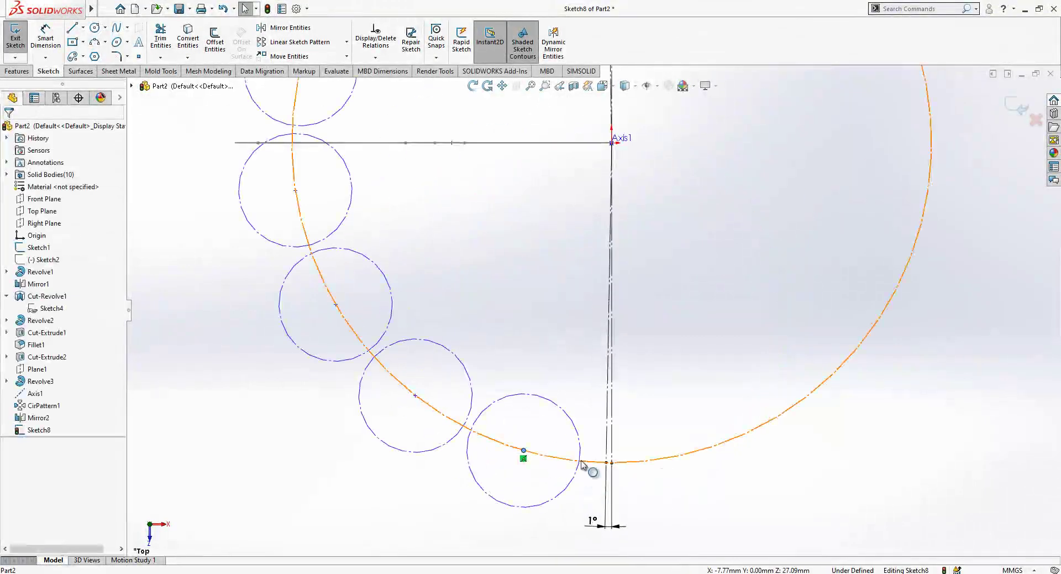
{"action": "left_click", "coordinate": [607, 445], "text": "ctrl"}
{"action": "left_click", "coordinate": [37, 311]}
{"action": "left_click", "coordinate": [553, 376]}
{"action": "scroll", "coordinate": [564, 383], "scroll_direction": "up", "scroll_amount": 7}
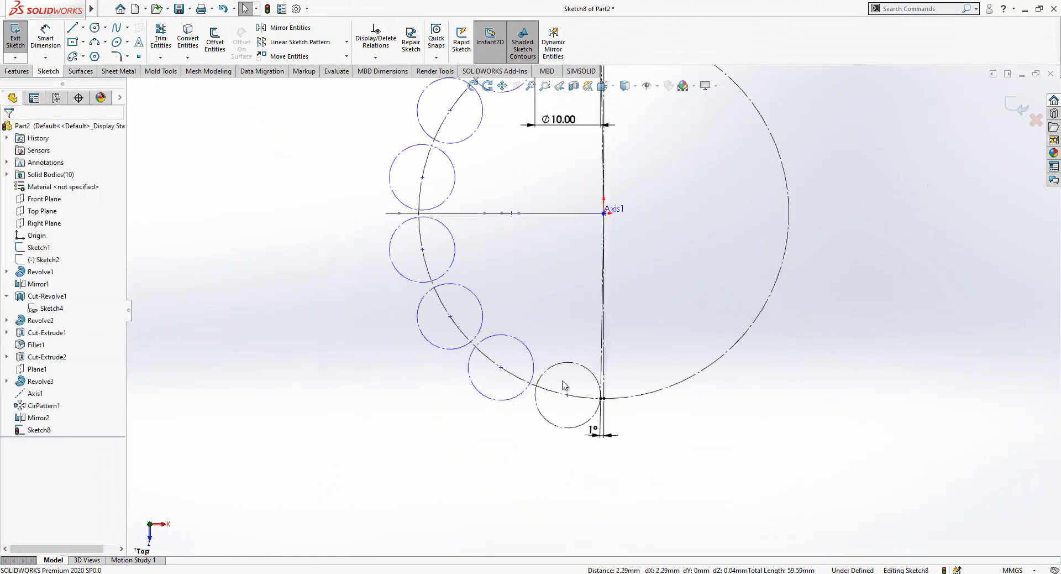
Step: Convert the original 10 mm circle beside the upper angled line back to normal sketch geometry
{"action": "scroll", "coordinate": [557, 145], "scroll_direction": "down", "scroll_amount": 2}
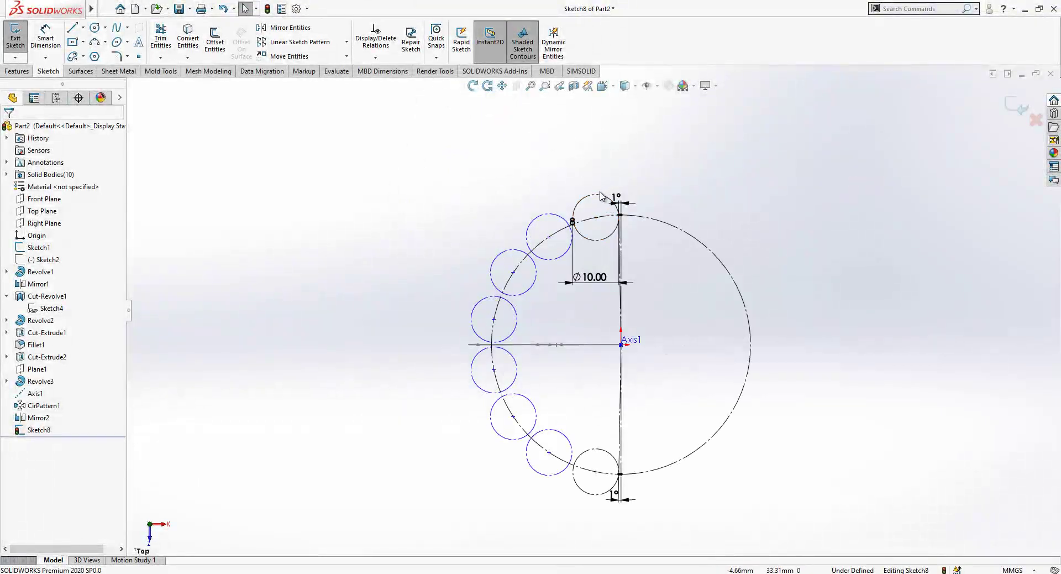
{"action": "left_click", "coordinate": [601, 198]}
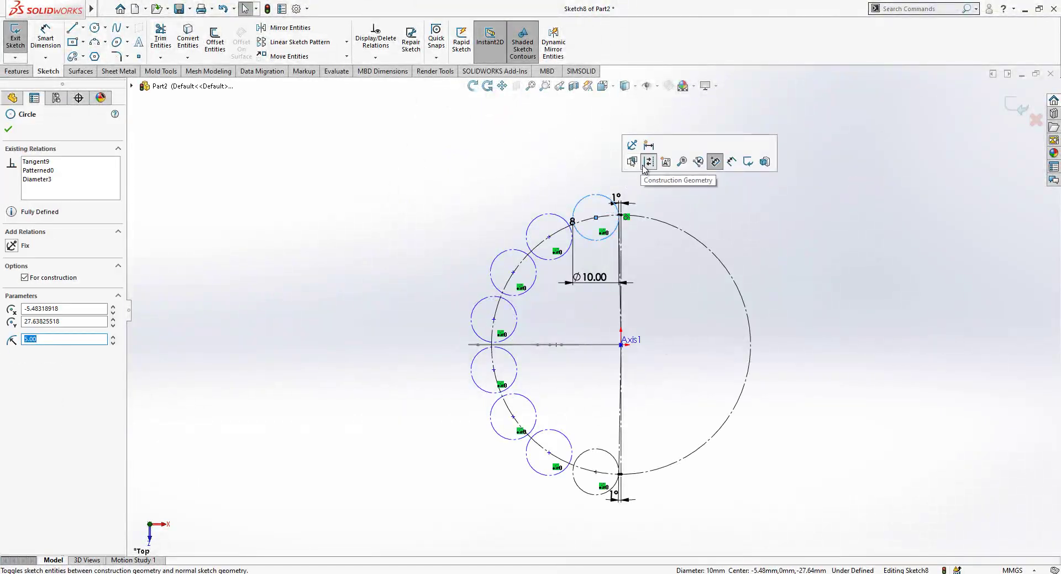
{"action": "left_click", "coordinate": [645, 162]}
{"action": "left_click", "coordinate": [668, 204]}
Step: Try moving the second-to-last patterned circle's center and making it coincident with the large circle, and undo both changes
{"action": "scroll", "coordinate": [668, 204], "scroll_direction": "down", "scroll_amount": 2}
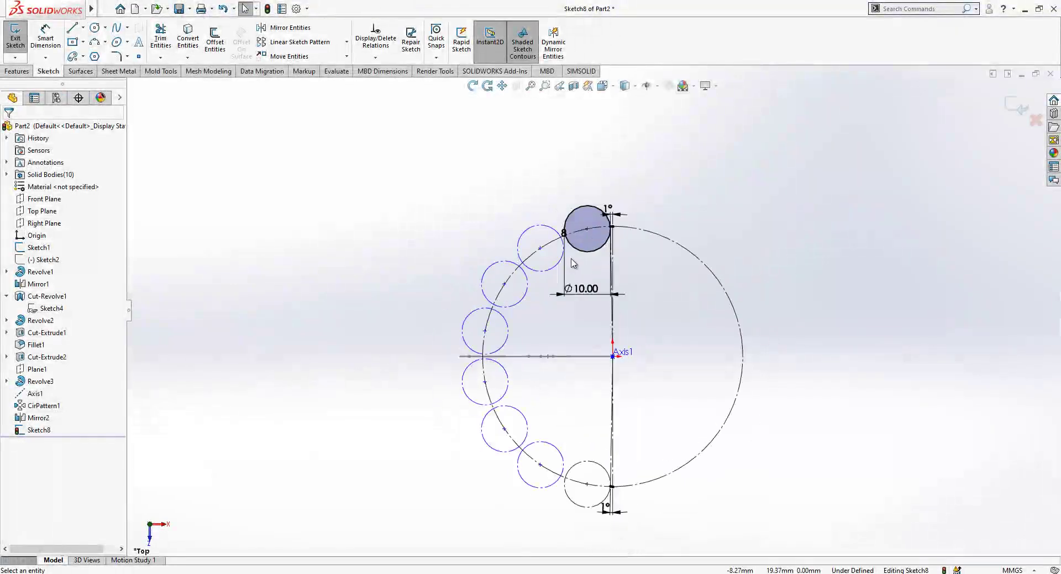
{"action": "mouse_move", "coordinate": [520, 501]}
{"action": "left_mouse_down"}
{"action": "mouse_move", "coordinate": [476, 539]}
{"action": "mouse_move", "coordinate": [514, 504]}
{"action": "left_mouse_up"}
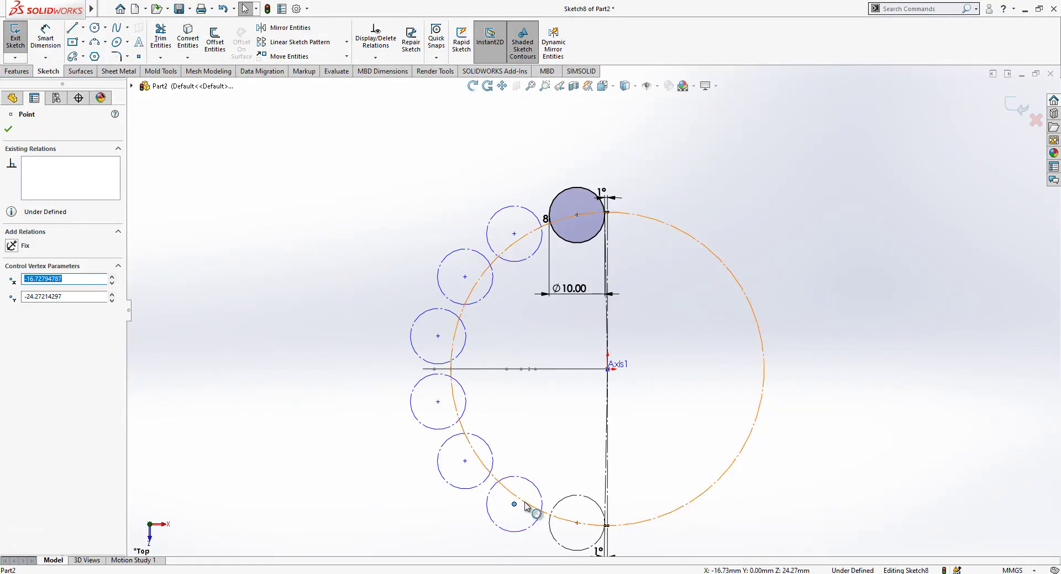
{"action": "left_click", "coordinate": [530, 505], "text": "ctrl"}
{"action": "left_click", "coordinate": [50, 321]}
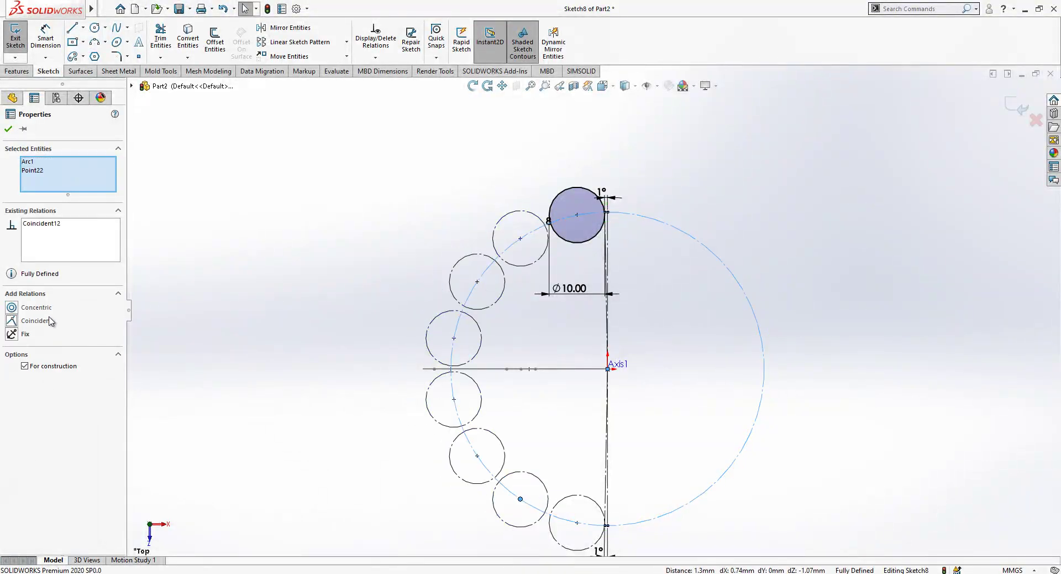
{"action": "left_click", "coordinate": [288, 303]}
{"action": "key", "text": "ctrl+z"}
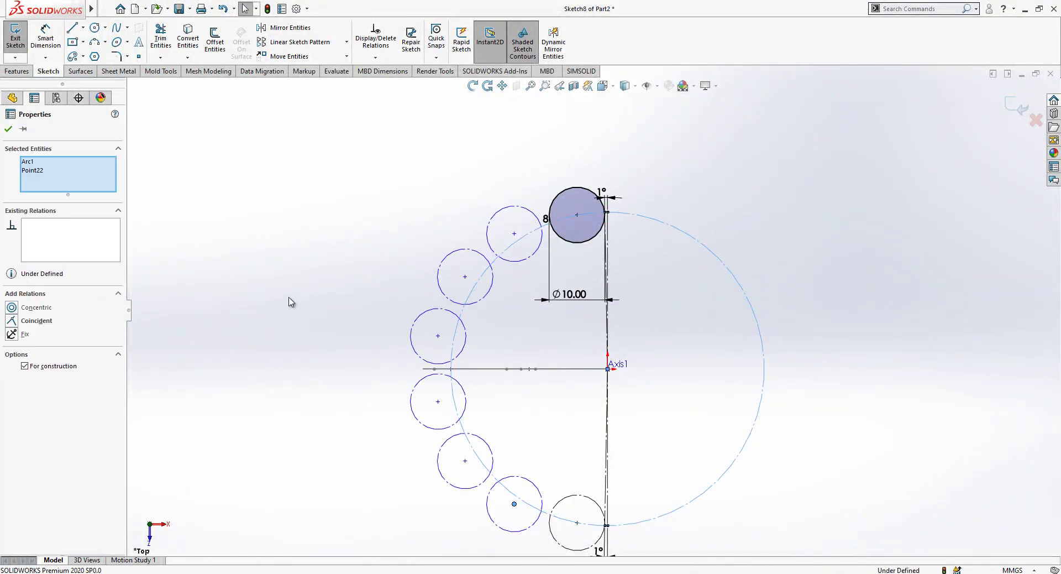
{"action": "key", "text": "ctrl+z"}
{"action": "left_click", "coordinate": [288, 302]}
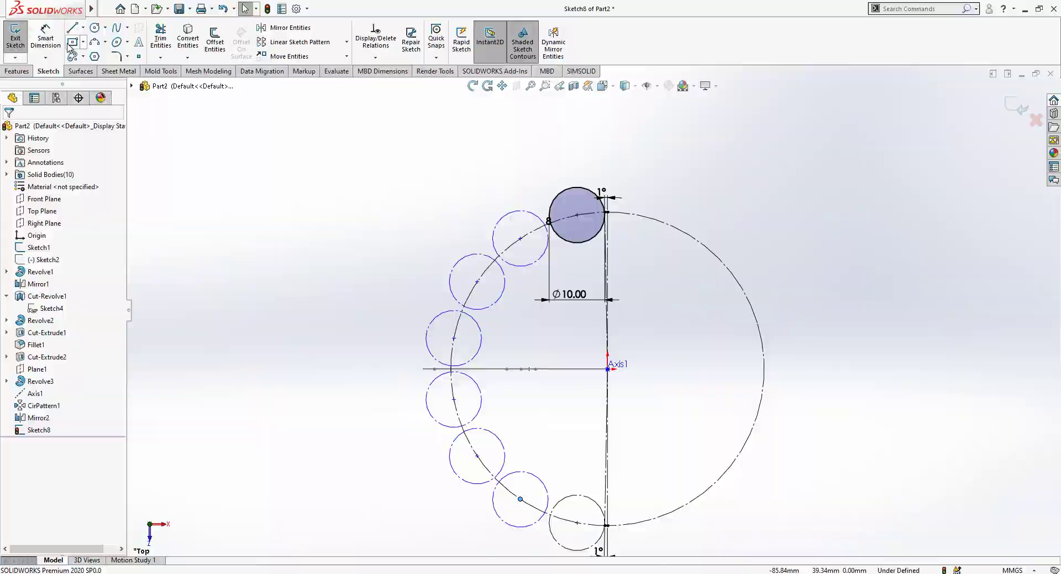
Step: Draw lines from the origin to the centers of the second and third pattern circles and convert both to construction geometry
{"action": "left_click", "coordinate": [477, 281]}
{"action": "left_click", "coordinate": [608, 369]}
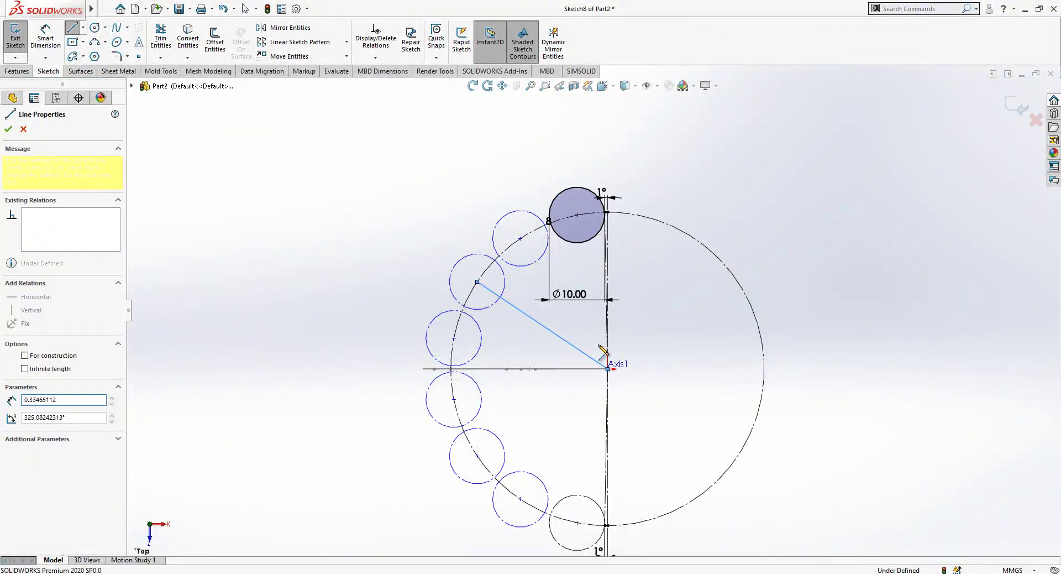
{"action": "left_click", "coordinate": [520, 238]}
{"action": "key", "text": "Escape"}
{"action": "left_click_drag", "start_coordinate": [589, 323], "coordinate": [558, 344]}
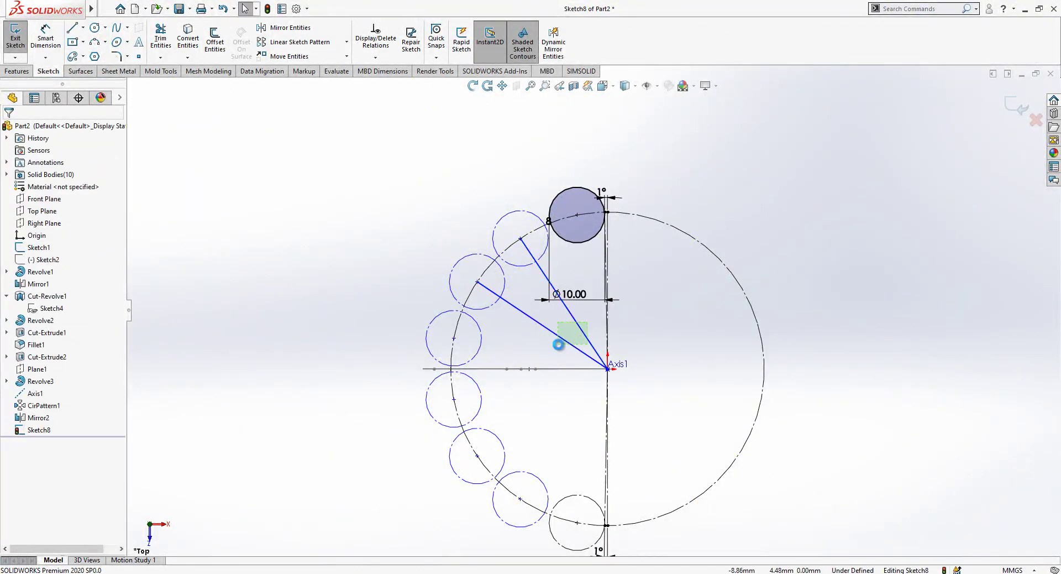
{"action": "left_click", "coordinate": [634, 298]}
Step: Dimension the angle between the two construction lines running from the origin to the second and third pattern circles
{"action": "scroll", "coordinate": [640, 292], "scroll_direction": "down", "scroll_amount": 2}
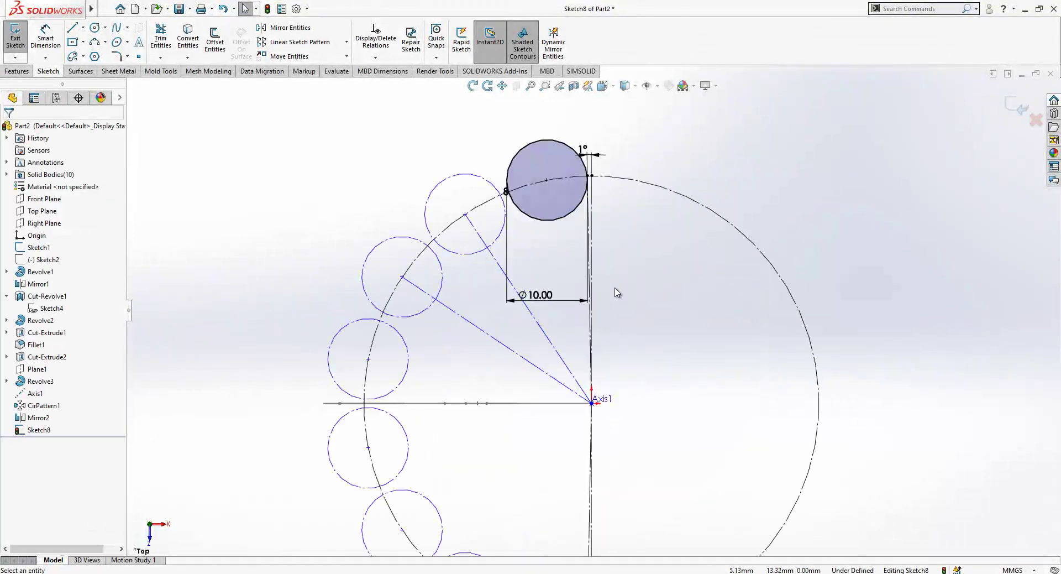
{"action": "left_click", "coordinate": [46, 40]}
{"action": "left_click", "coordinate": [509, 348]}
{"action": "left_click", "coordinate": [549, 339]}
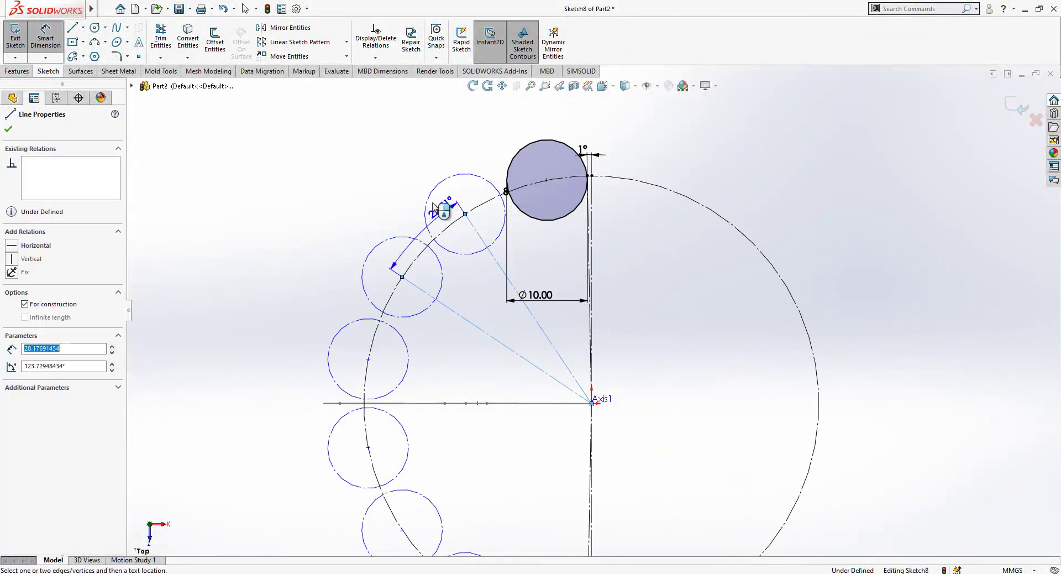
{"action": "left_click", "coordinate": [409, 178]}
{"action": "left_click", "coordinate": [410, 182]}
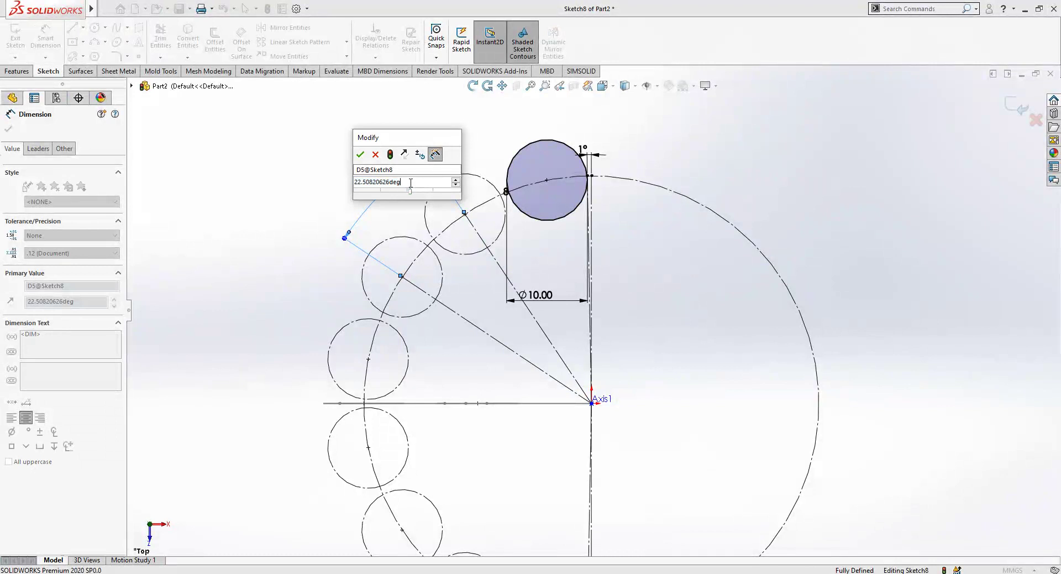
{"action": "left_click", "coordinate": [360, 154]}
{"action": "scroll", "coordinate": [462, 209], "scroll_direction": "up", "scroll_amount": 2}
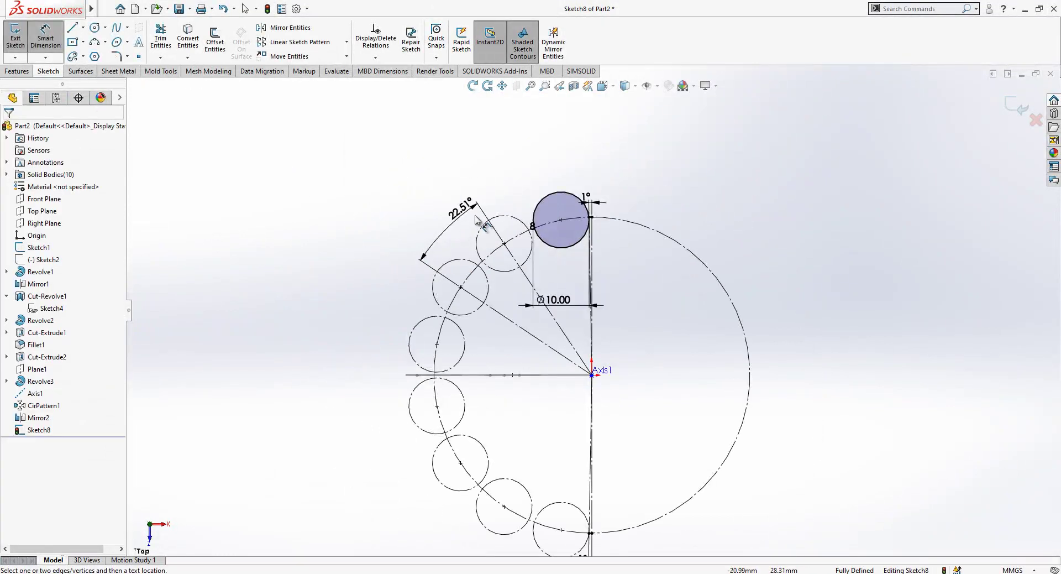
Step: Copy the full value of the angle dimension between the two construction lines
{"action": "left_click", "coordinate": [480, 210]}
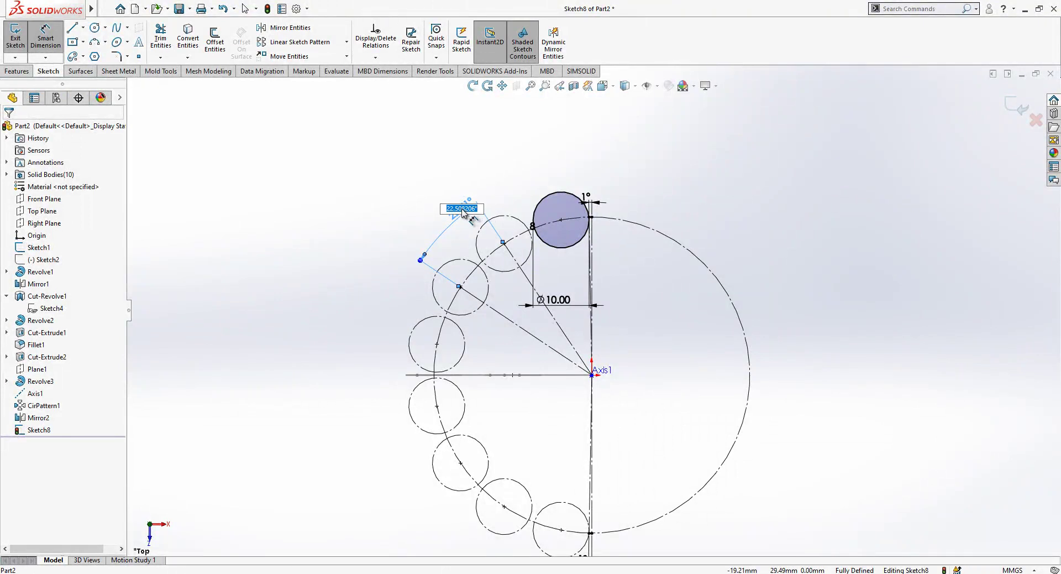
{"action": "right_click", "coordinate": [463, 211]}
{"action": "left_click", "coordinate": [497, 242]}
{"action": "left_click", "coordinate": [965, 141]}
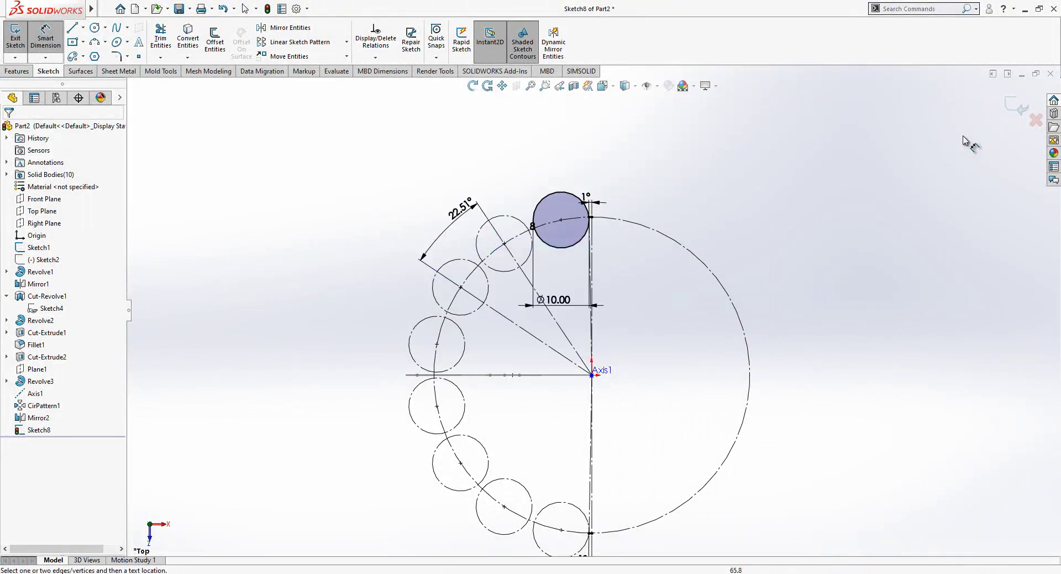
Step: Draw a vertical diameter line through the solid 10 mm circle and exit the sketch
{"action": "key", "text": "l"}
{"action": "left_click_drag", "start_coordinate": [561, 192], "coordinate": [561, 248]}
{"action": "key", "text": "Escape"}
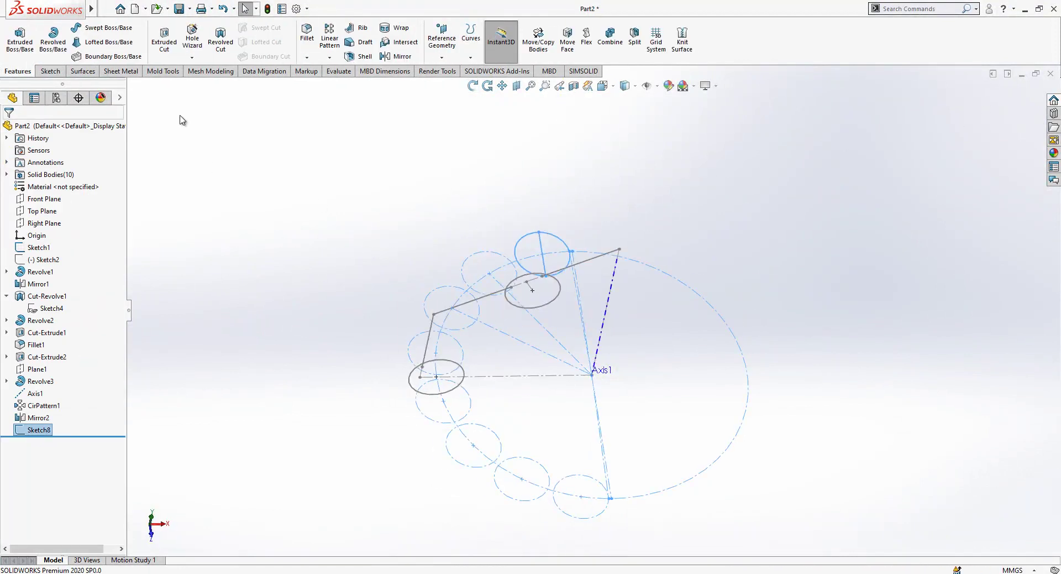
Step: Revolve the left half of the 10 mm circle 360° about its diameter line, without a thin feature or merging the result
{"action": "left_click", "coordinate": [53, 38]}
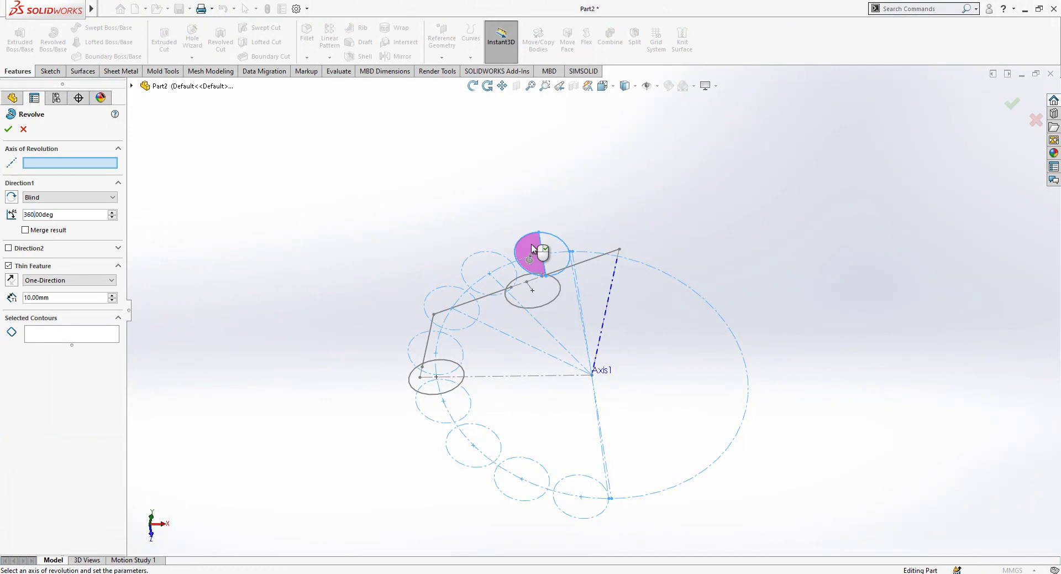
{"action": "left_click", "coordinate": [50, 266]}
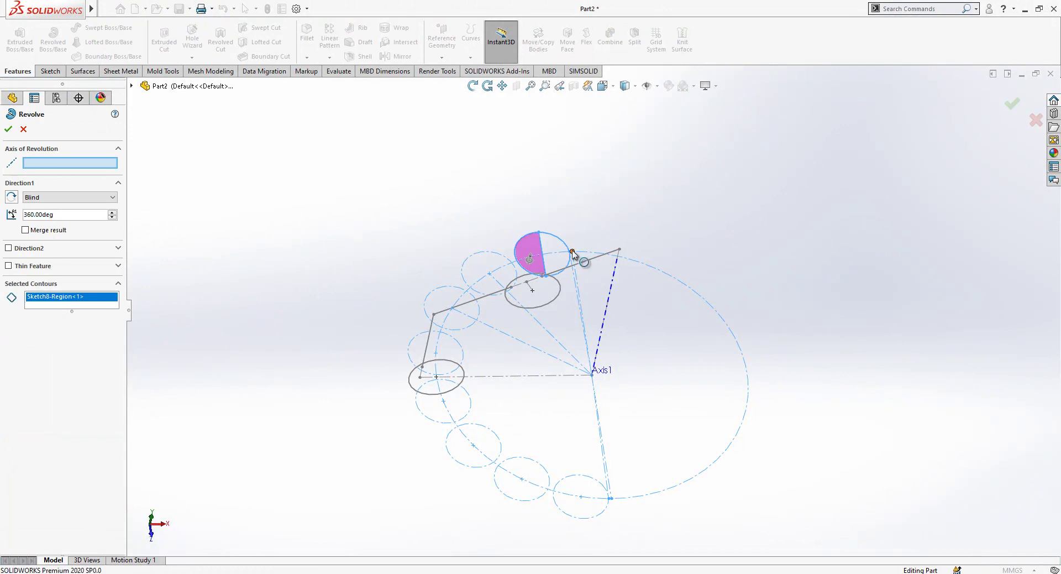
{"action": "left_click", "coordinate": [545, 246]}
{"action": "left_click", "coordinate": [8, 129]}
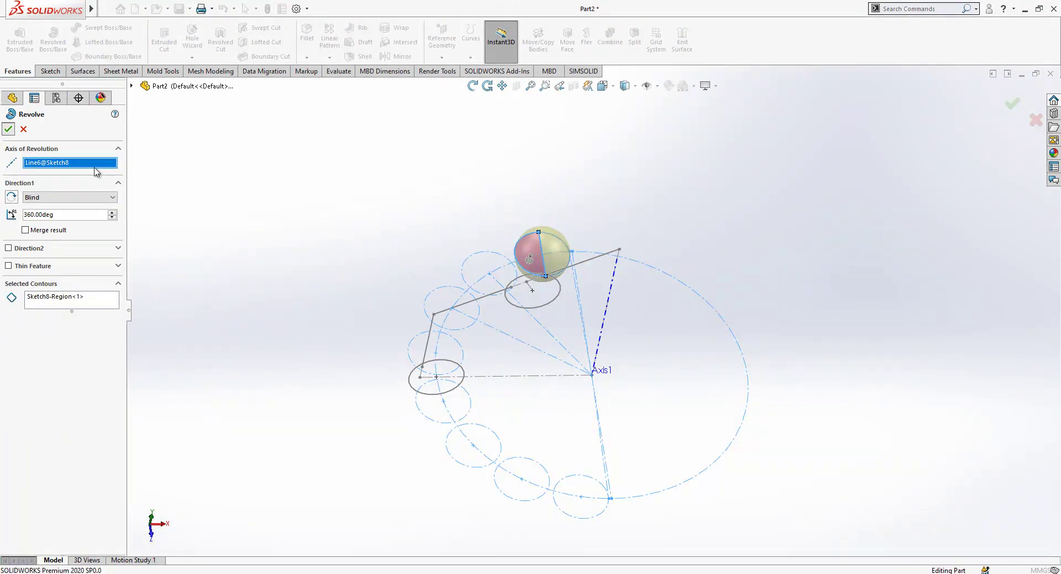
Step: Hide Sketch1 and show all the hidden solid bodies
{"action": "left_click", "coordinate": [44, 247]}
{"action": "left_click", "coordinate": [97, 230]}
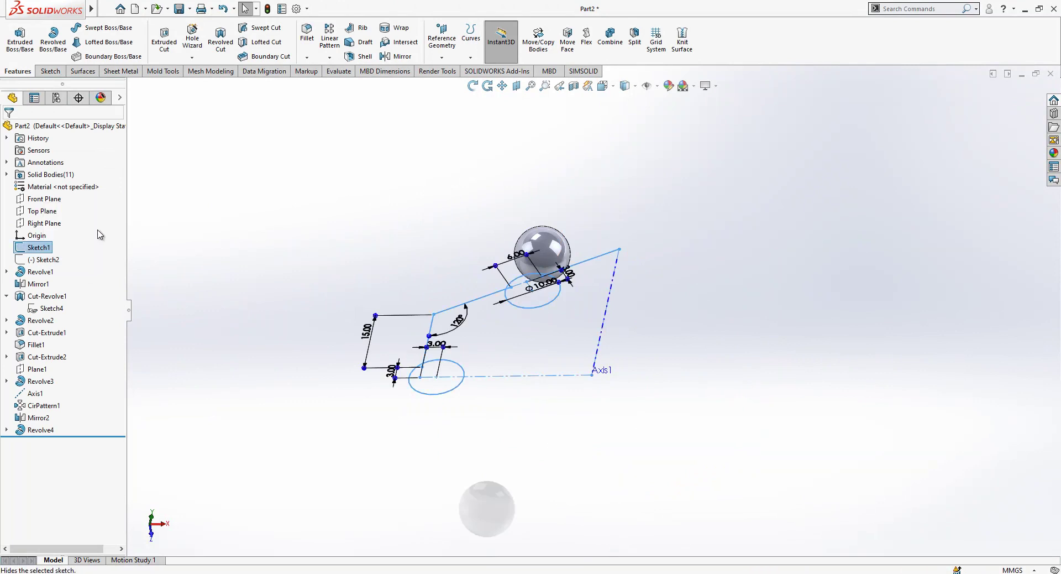
{"action": "mouse_move", "coordinate": [535, 337]}
{"action": "middle_mouse_down"}
{"action": "mouse_move", "coordinate": [573, 281]}
{"action": "mouse_move", "coordinate": [585, 296]}
{"action": "middle_mouse_up"}
{"action": "scroll", "coordinate": [585, 297], "scroll_direction": "up", "scroll_amount": 1}
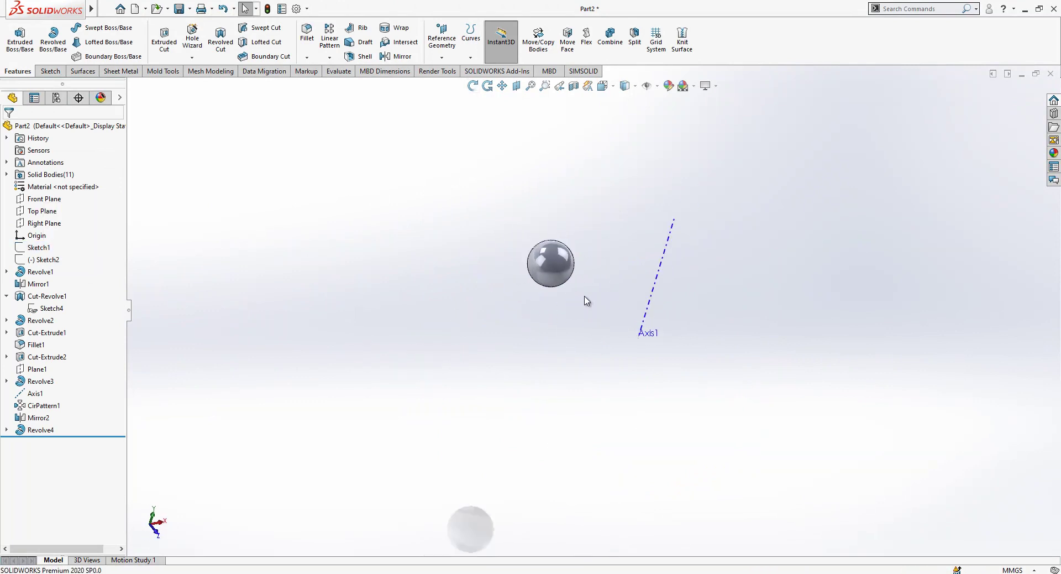
{"action": "left_click", "coordinate": [57, 175]}
{"action": "left_click", "coordinate": [81, 160]}
{"action": "left_click", "coordinate": [48, 174]}
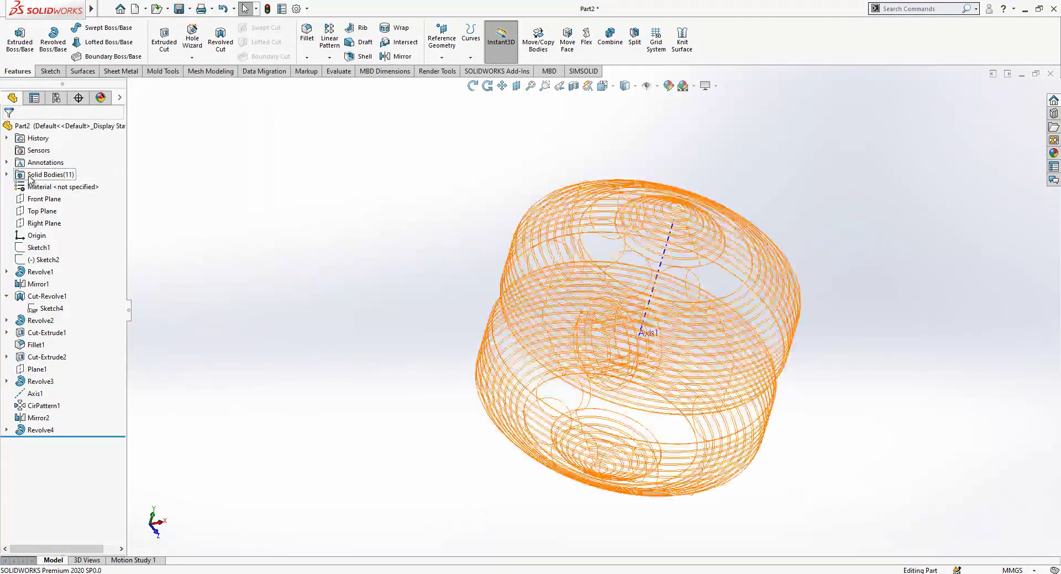
{"action": "left_click", "coordinate": [657, 270]}
Step: Circular-pattern the middle-groove ball body about Axis1 with 22.508206° instance spacing and 8 instances
{"action": "middle_click_drag", "start_coordinate": [643, 276], "coordinate": [340, 112]}
{"action": "left_click", "coordinate": [329, 58]}
{"action": "left_click", "coordinate": [354, 85]}
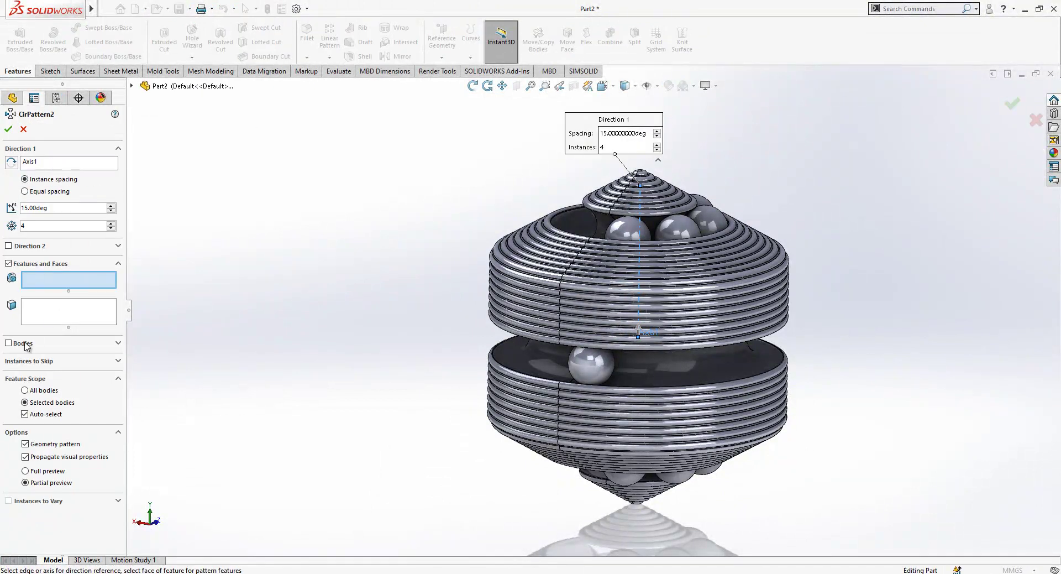
{"action": "left_click", "coordinate": [25, 343]}
{"action": "left_click", "coordinate": [586, 367]}
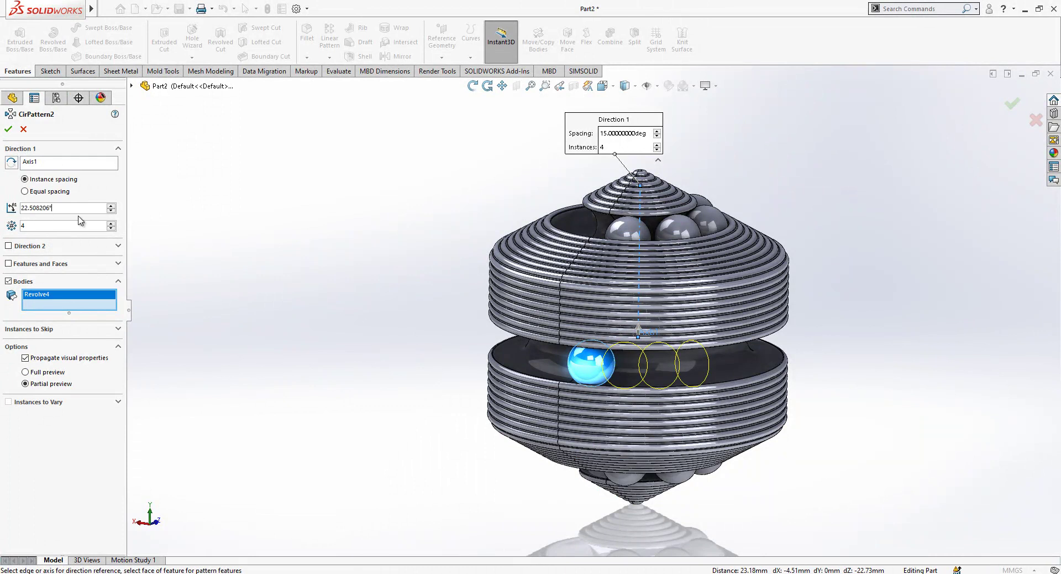
{"action": "type", "text": "22.508206"}
{"action": "left_click", "coordinate": [95, 229]}
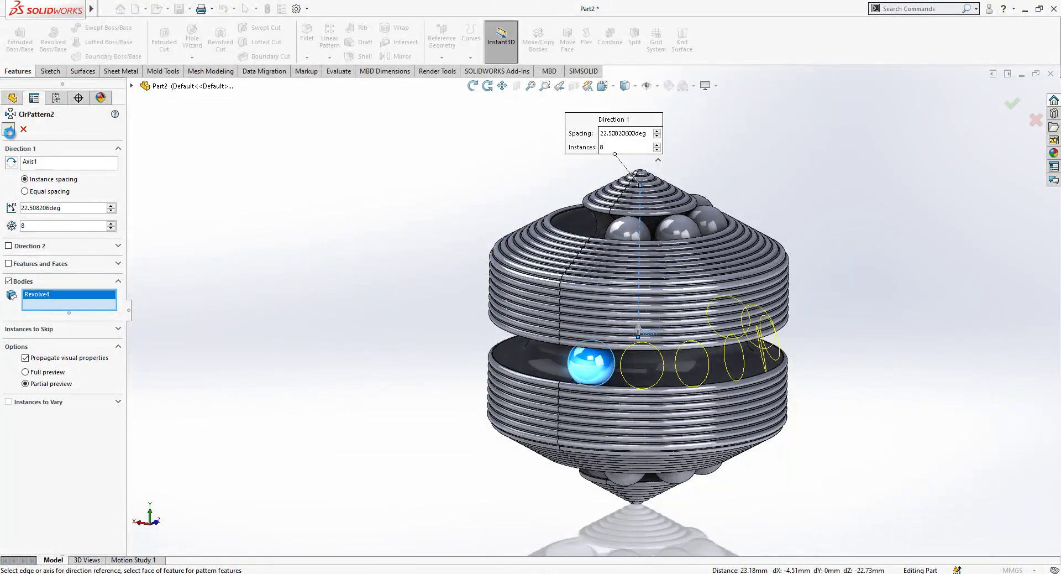
{"action": "left_click", "coordinate": [9, 130]}
Step: Set up a body mirror about the Right Plane and select the four balls in the upper groove
{"action": "middle_click_drag", "start_coordinate": [387, 252], "coordinate": [526, 330]}
{"action": "scroll", "coordinate": [727, 280], "scroll_direction": "down", "scroll_amount": 1}
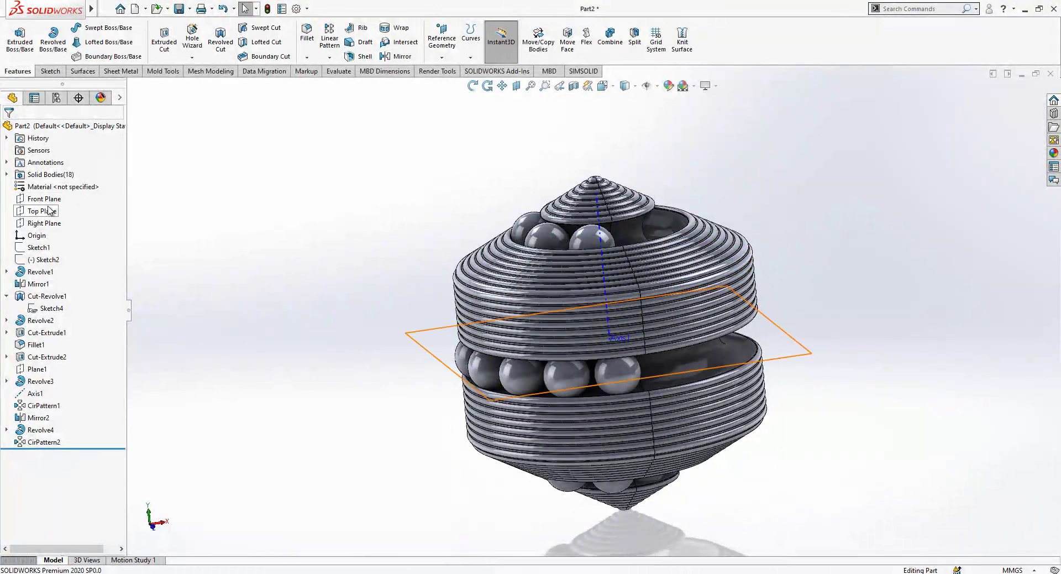
{"action": "left_click", "coordinate": [46, 223]}
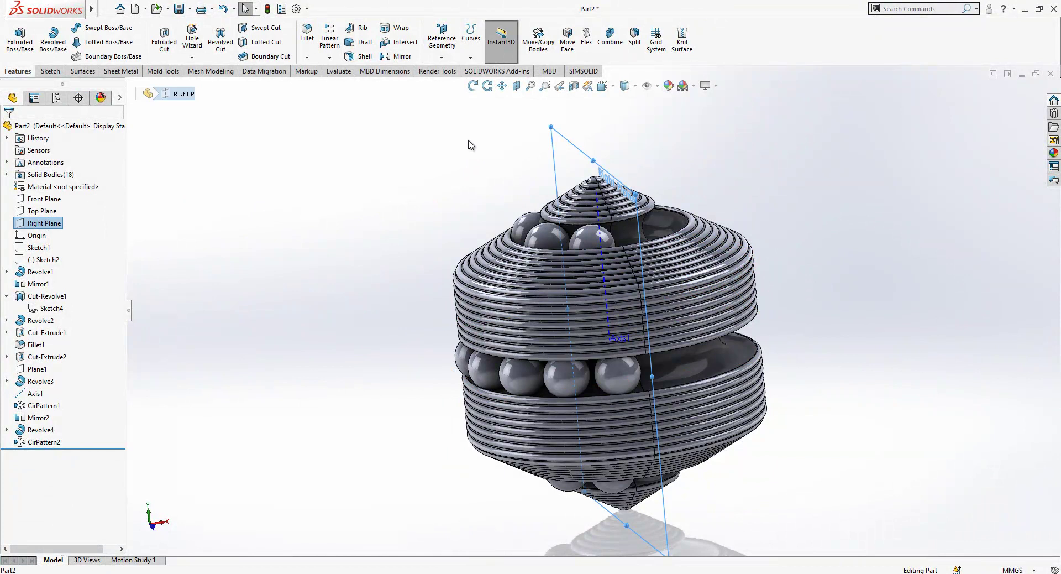
{"action": "left_click", "coordinate": [396, 57]}
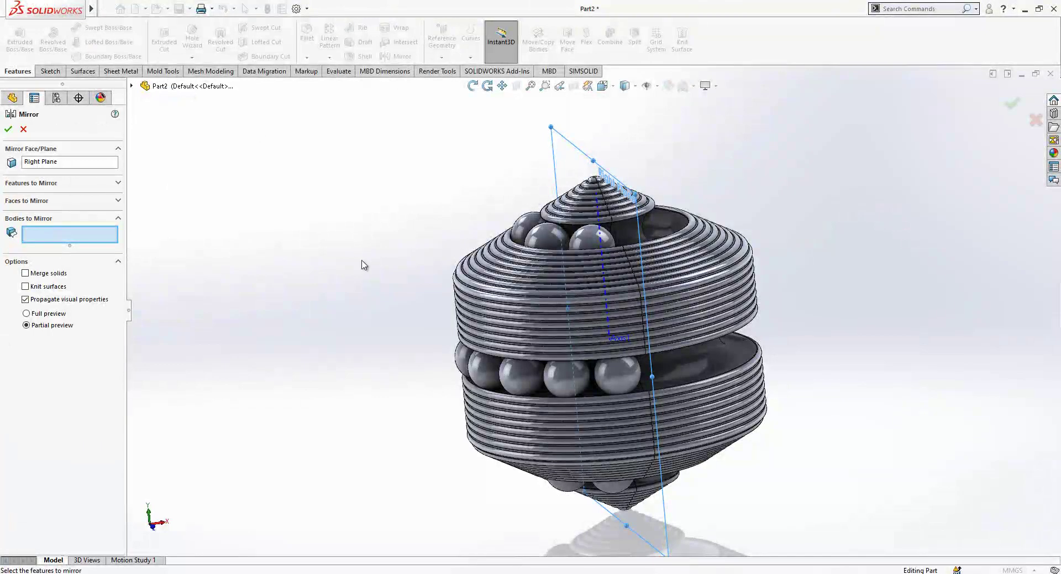
{"action": "left_click", "coordinate": [587, 237]}
{"action": "left_click", "coordinate": [548, 239]}
{"action": "left_click", "coordinate": [530, 225]}
{"action": "middle_click_drag", "start_coordinate": [532, 227], "coordinate": [571, 265]}
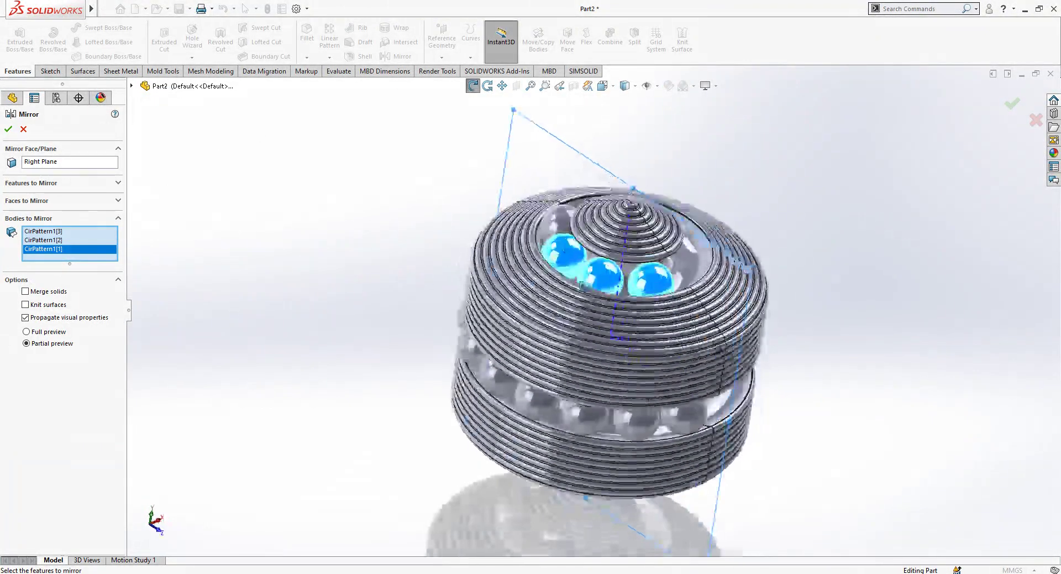
{"action": "left_click", "coordinate": [559, 236]}
Step: Add the eight balls in the middle groove to the bodies to mirror
{"action": "middle_click_drag", "start_coordinate": [620, 303], "coordinate": [589, 242]}
{"action": "left_click", "coordinate": [700, 425]}
{"action": "left_click", "coordinate": [657, 426]}
{"action": "left_click", "coordinate": [603, 428]}
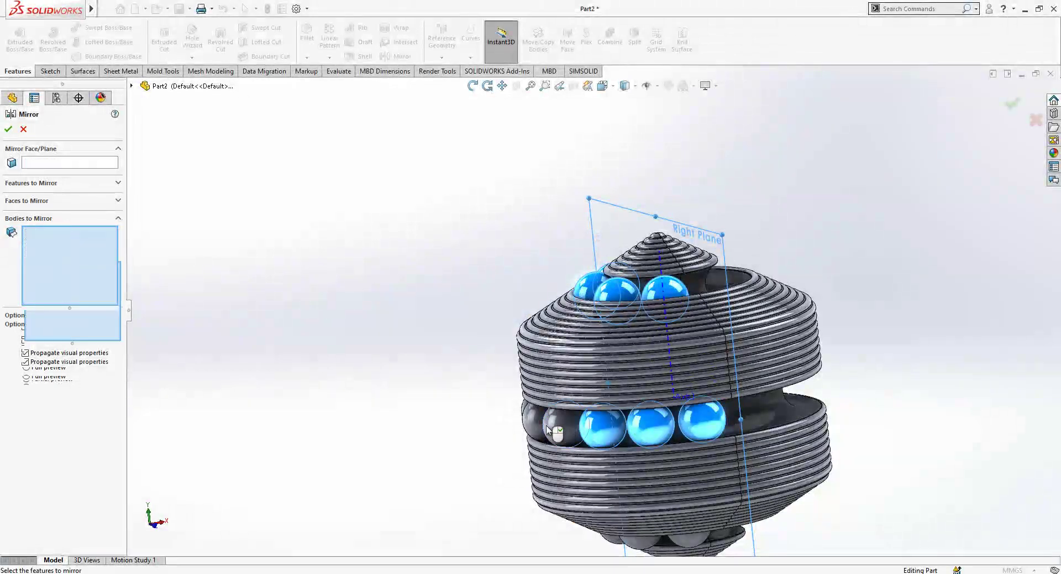
{"action": "left_click", "coordinate": [561, 427]}
{"action": "left_click", "coordinate": [533, 425]}
{"action": "middle_click_drag", "start_coordinate": [533, 424], "coordinate": [450, 411]}
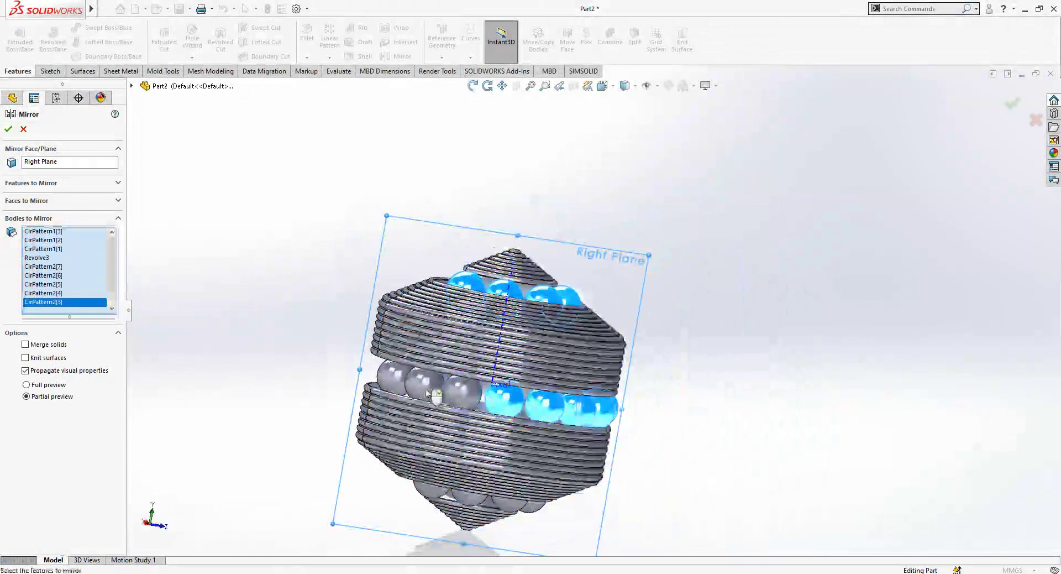
{"action": "left_click", "coordinate": [460, 394]}
{"action": "left_click", "coordinate": [427, 388]}
{"action": "left_click", "coordinate": [392, 381]}
Step: Add the four lower-groove balls to the mirror selection and complete the mirror
{"action": "middle_click_drag", "start_coordinate": [445, 448], "coordinate": [510, 466]}
{"action": "left_click", "coordinate": [512, 470]}
{"action": "left_click", "coordinate": [469, 476]}
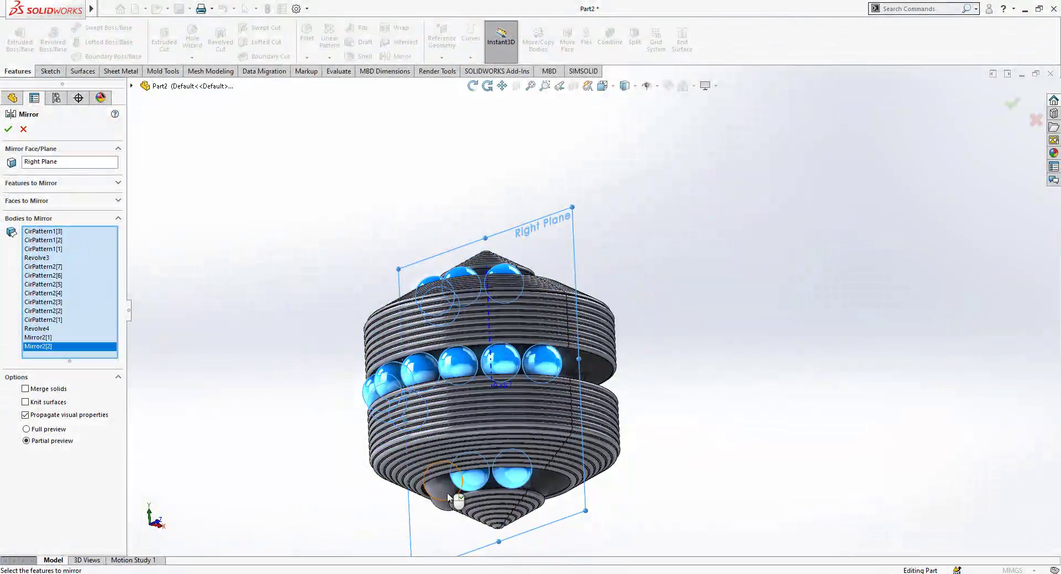
{"action": "left_click", "coordinate": [445, 492]}
{"action": "left_click", "coordinate": [450, 504]}
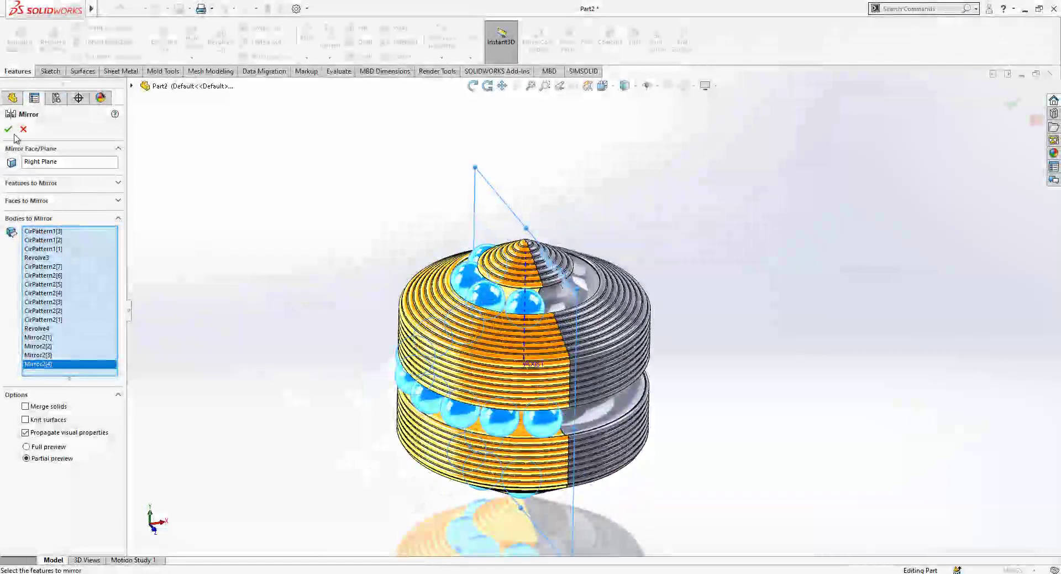
{"action": "left_click", "coordinate": [9, 129]}
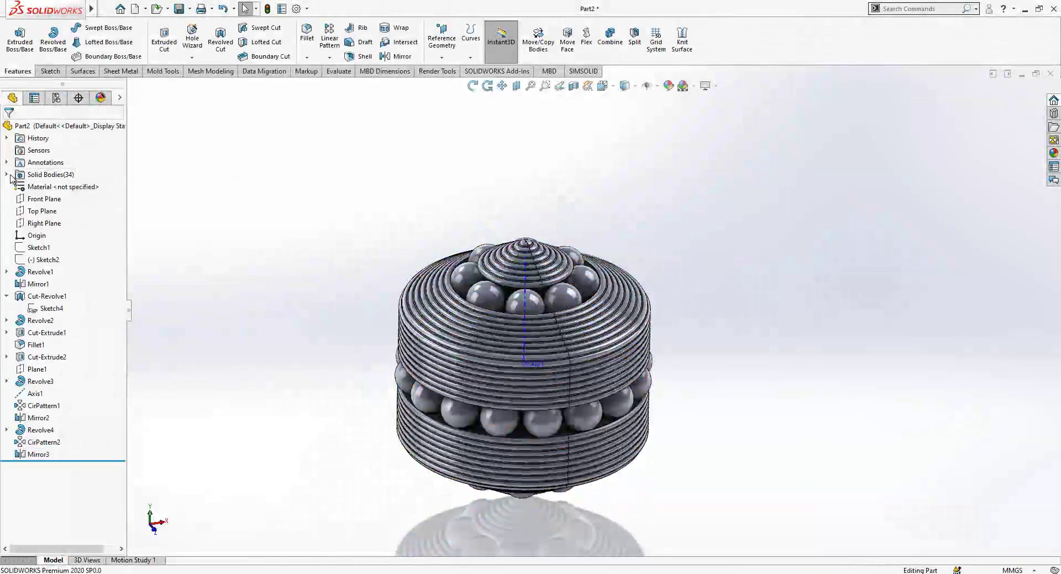
Step: Group the Cut-Revolve1 body and all original balls, excluding Cut-Extrude2, in a new solid-body folder named "Left"
{"action": "left_click", "coordinate": [6, 174]}
{"action": "left_click", "coordinate": [58, 138]}
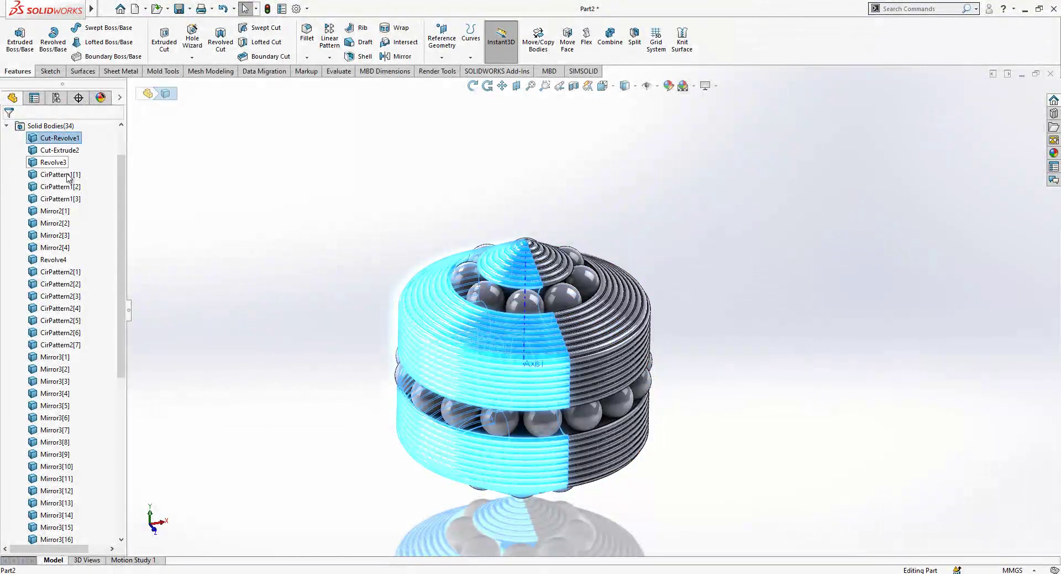
{"action": "left_click", "coordinate": [80, 345]}
{"action": "left_click", "coordinate": [55, 138], "text": "shift"}
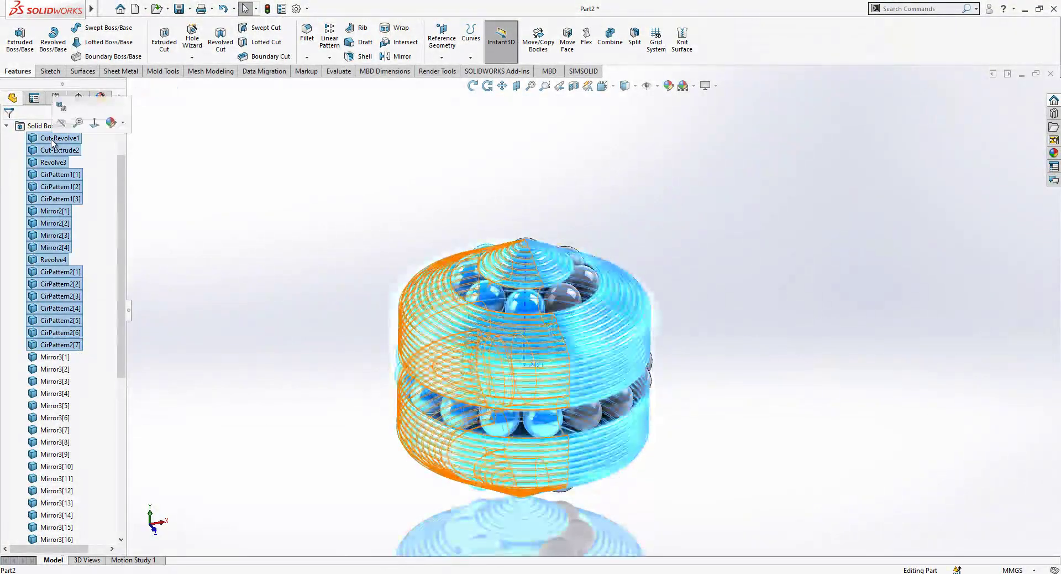
{"action": "left_click", "coordinate": [59, 150], "text": "ctrl"}
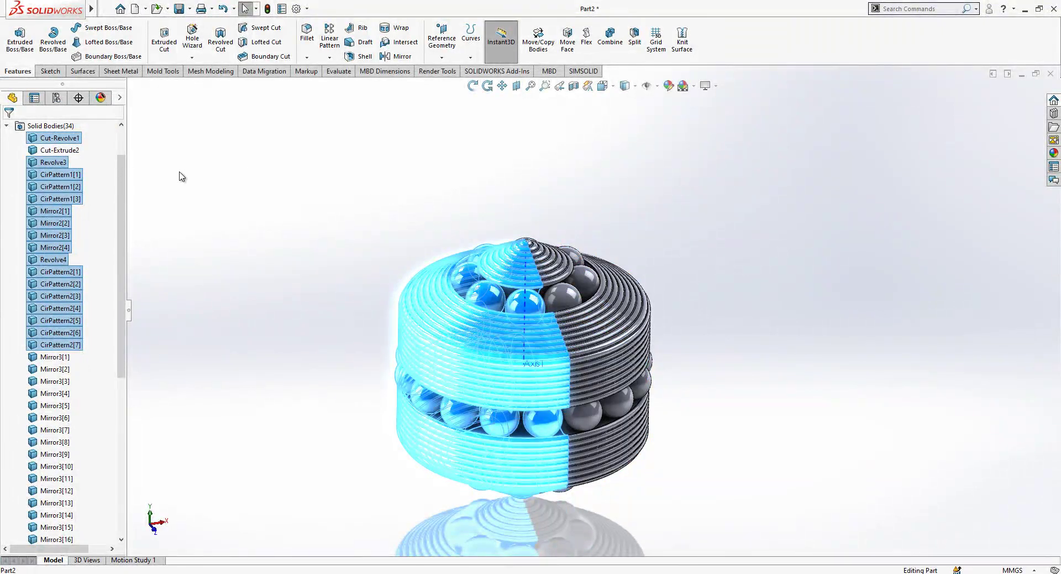
{"action": "right_click", "coordinate": [64, 138]}
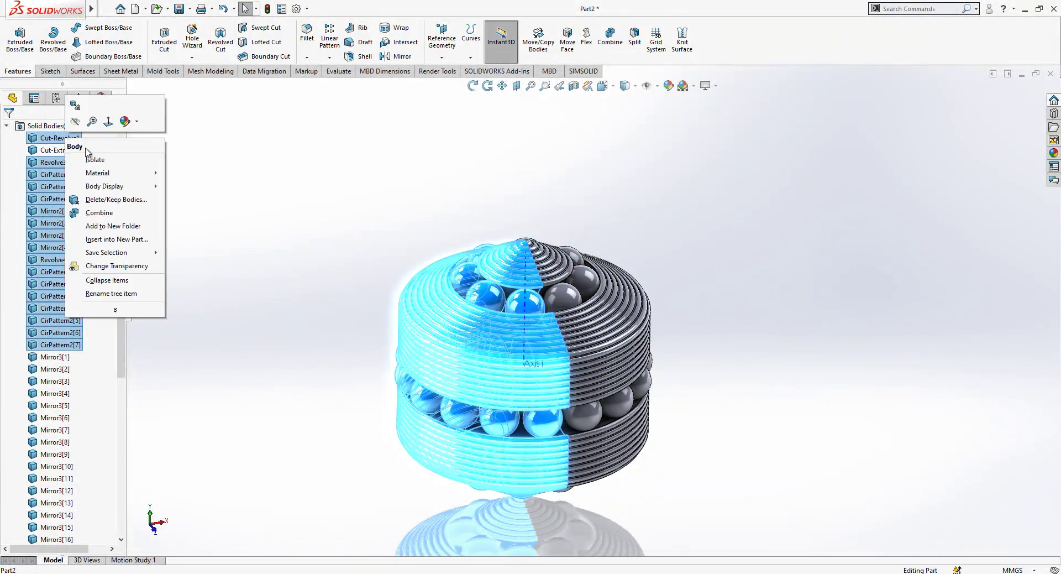
{"action": "left_click", "coordinate": [131, 227]}
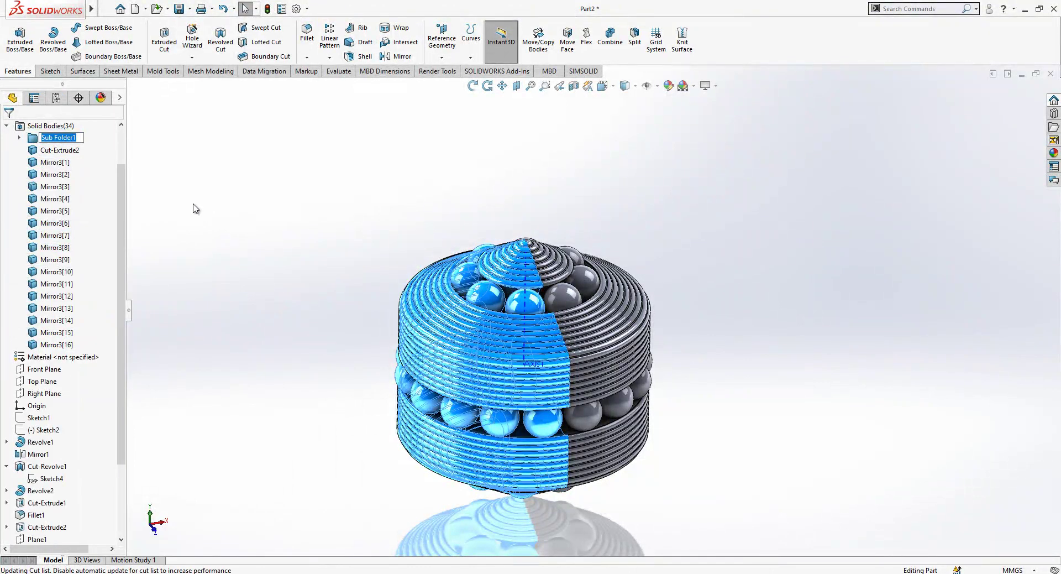
{"action": "type", "text": "Left(17"}
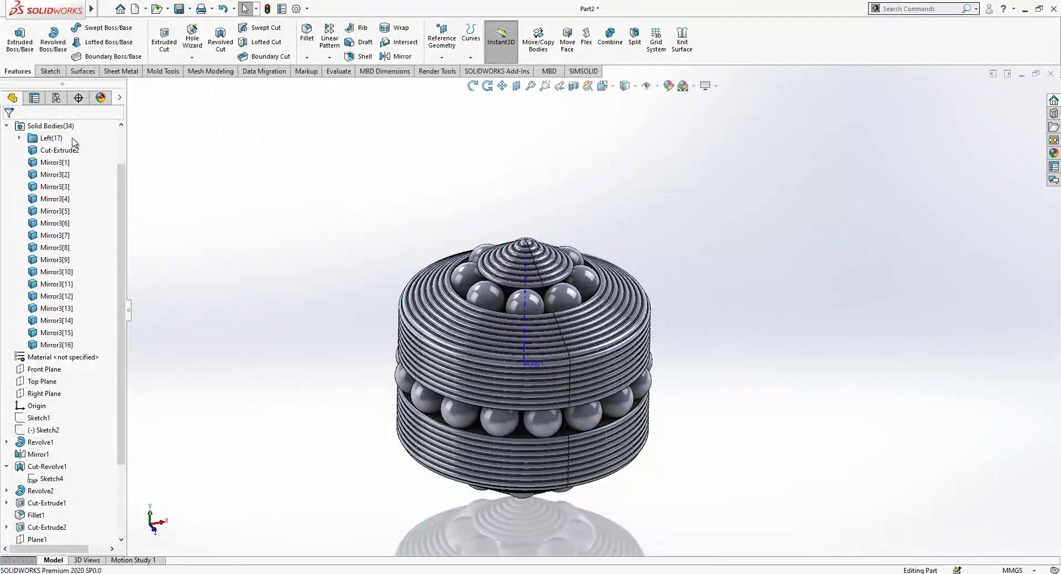
Step: Group the Cut-Extrude2 body and the Mirror3 balls in a new solid-body folder named "Right"
{"action": "left_click", "coordinate": [59, 150]}
{"action": "left_click", "coordinate": [55, 345], "text": "shift"}
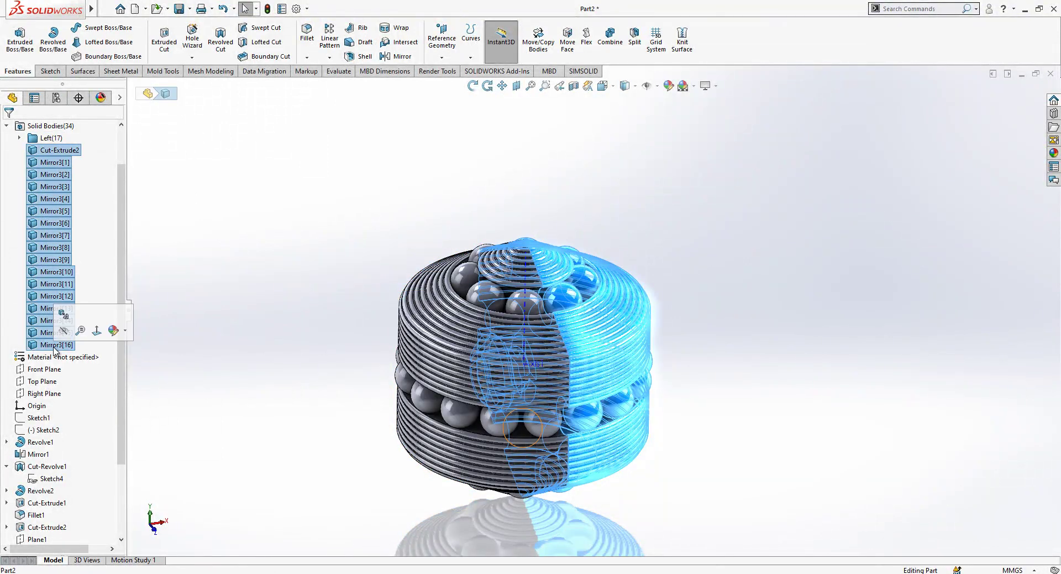
{"action": "right_click", "coordinate": [54, 348]}
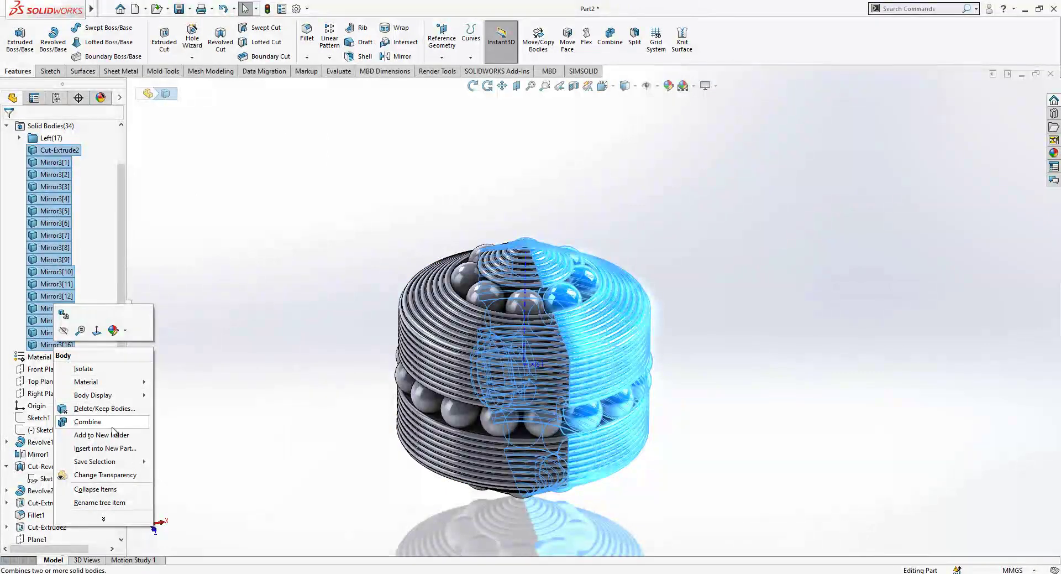
{"action": "left_click", "coordinate": [124, 440]}
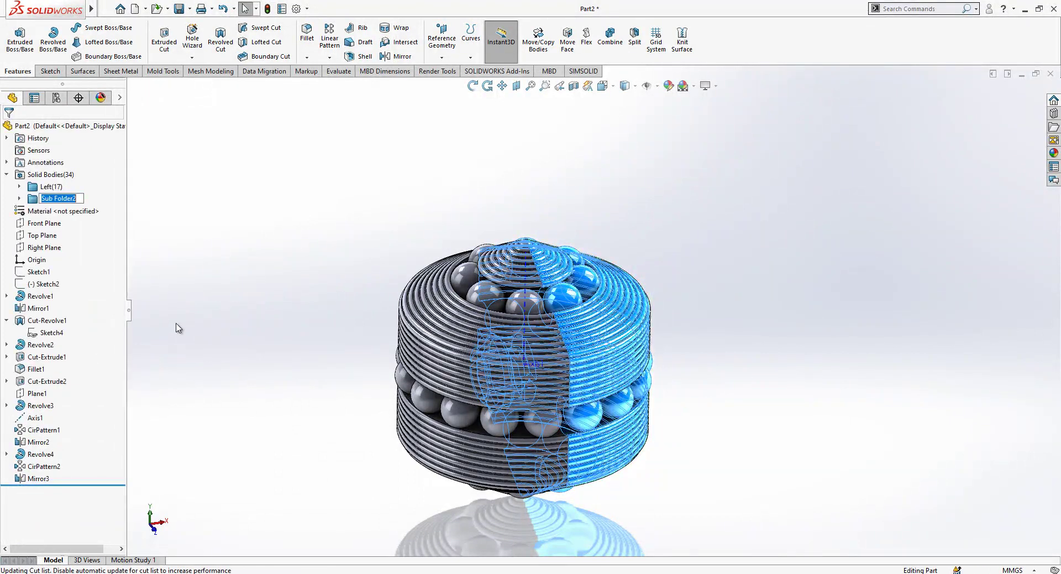
{"action": "type", "text": "Right(17"}
{"action": "left_click", "coordinate": [178, 328]}
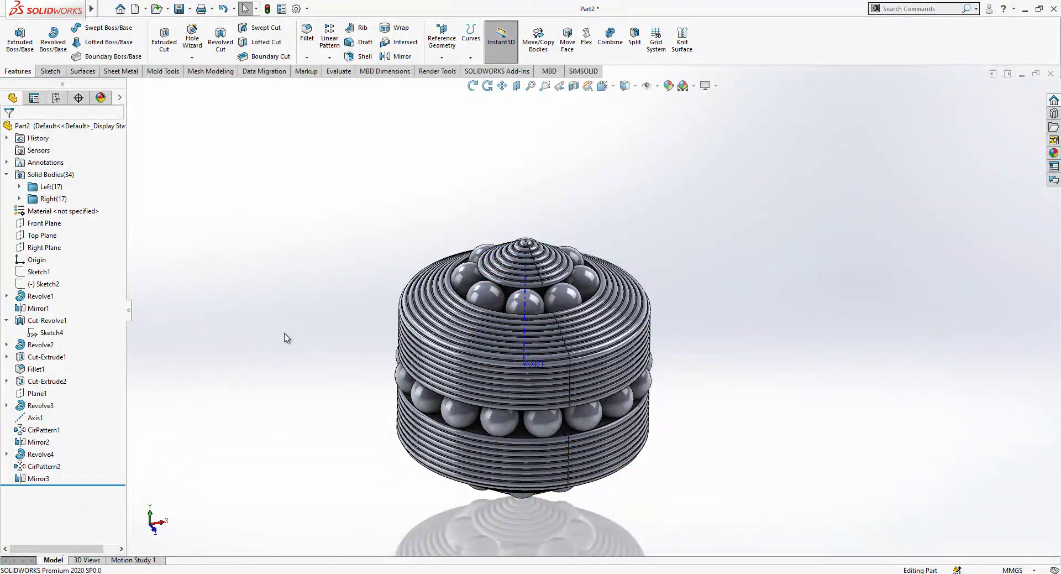
Step: Create a reference axis through the origin, normal to the Right Plane
{"action": "left_click", "coordinate": [37, 250]}
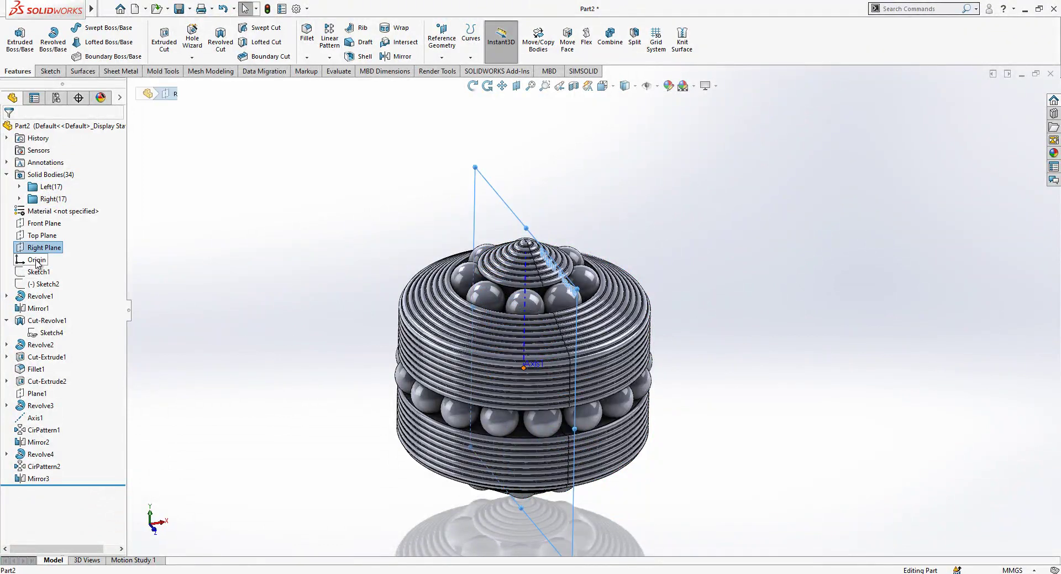
{"action": "left_click", "coordinate": [341, 270]}
{"action": "left_click", "coordinate": [45, 250]}
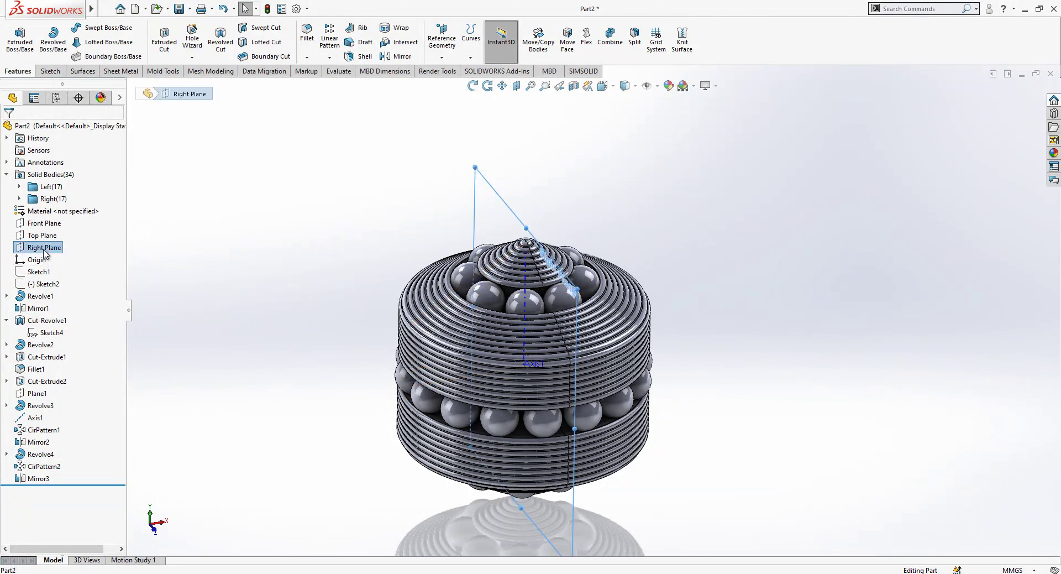
{"action": "left_click", "coordinate": [449, 55]}
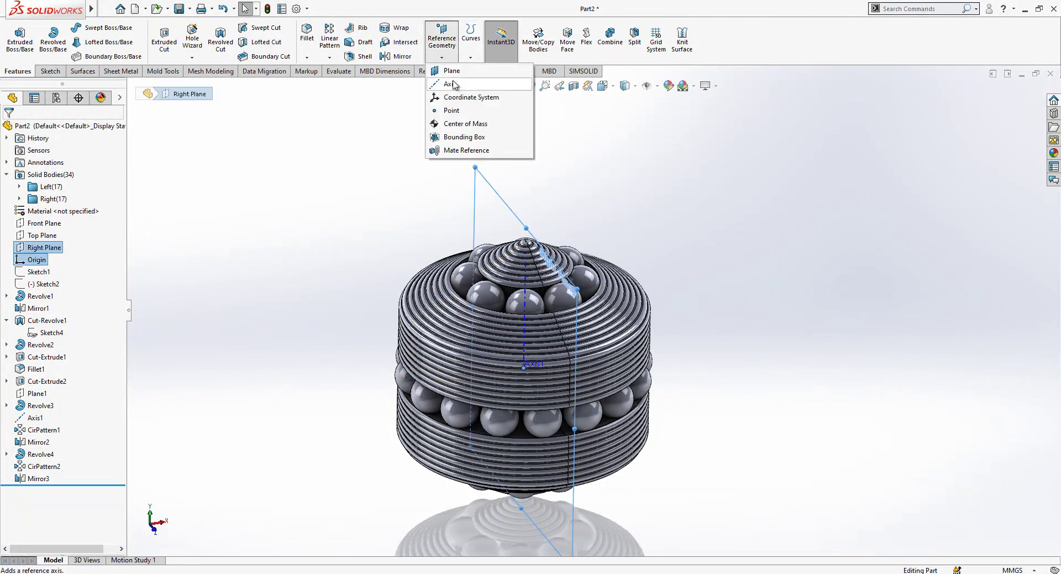
{"action": "left_click", "coordinate": [449, 82]}
{"action": "left_click", "coordinate": [8, 129]}
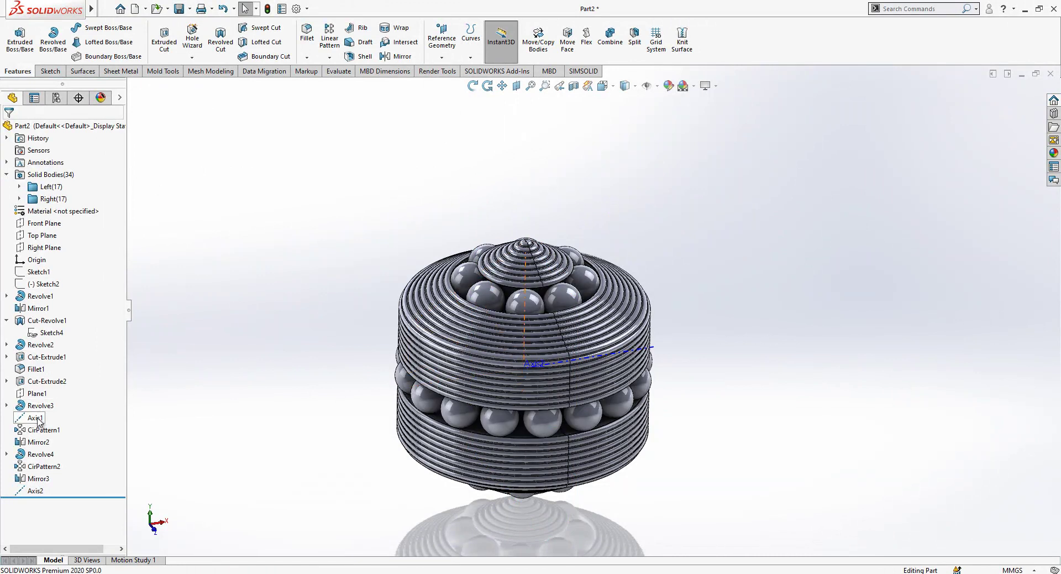
Step: Hide Axis1, the vertical reference axis
{"action": "left_click", "coordinate": [36, 419]}
{"action": "left_click", "coordinate": [64, 403]}
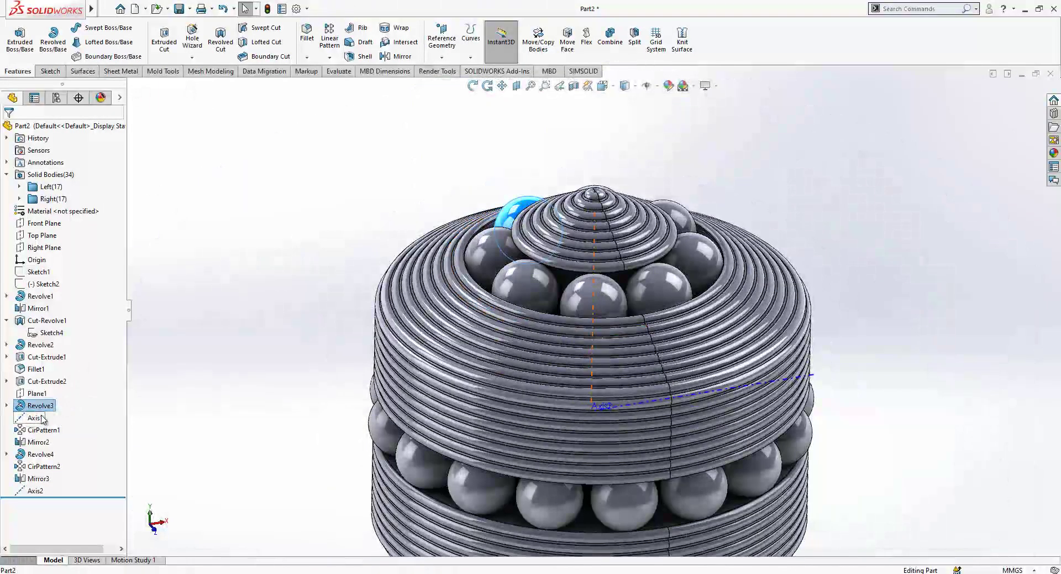
{"action": "left_click", "coordinate": [42, 416]}
{"action": "left_click", "coordinate": [52, 402]}
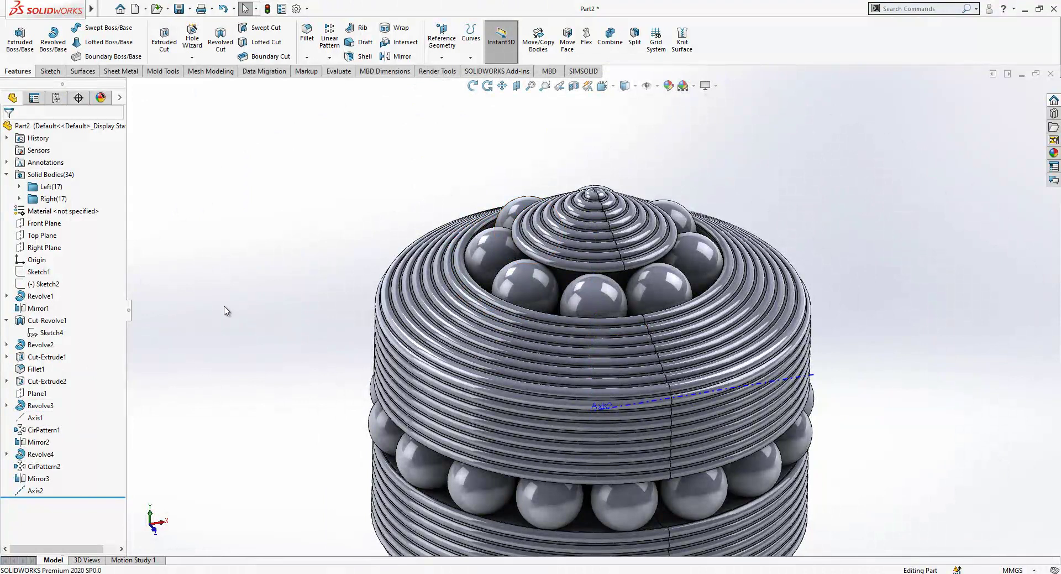
Step: Start a Move/Copy Body operation and set Axis2 as its rotation axis
{"action": "scroll", "coordinate": [220, 313], "scroll_direction": "up", "scroll_amount": 1}
{"action": "left_click", "coordinate": [41, 492]}
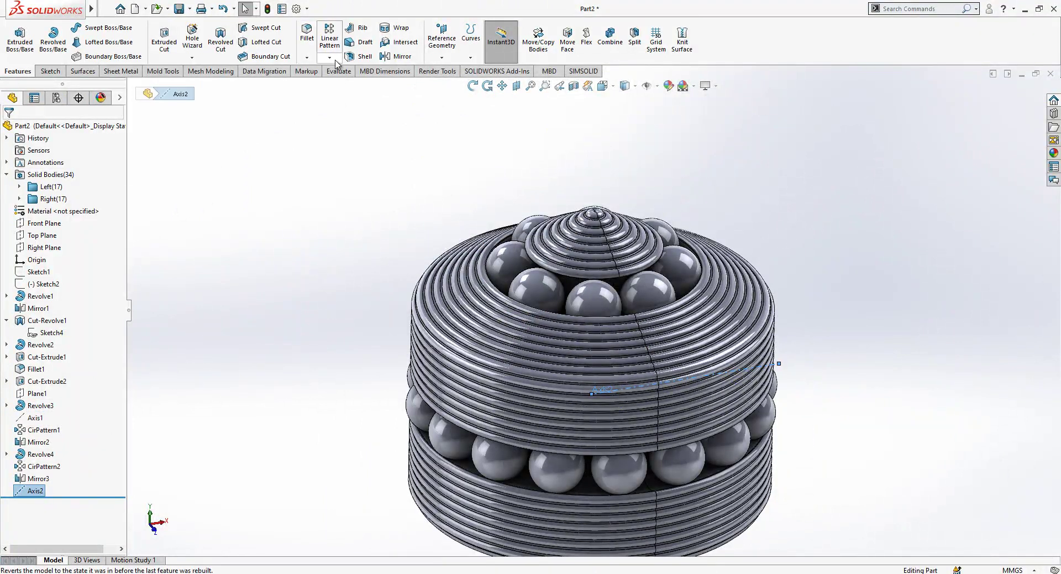
{"action": "left_click", "coordinate": [543, 51]}
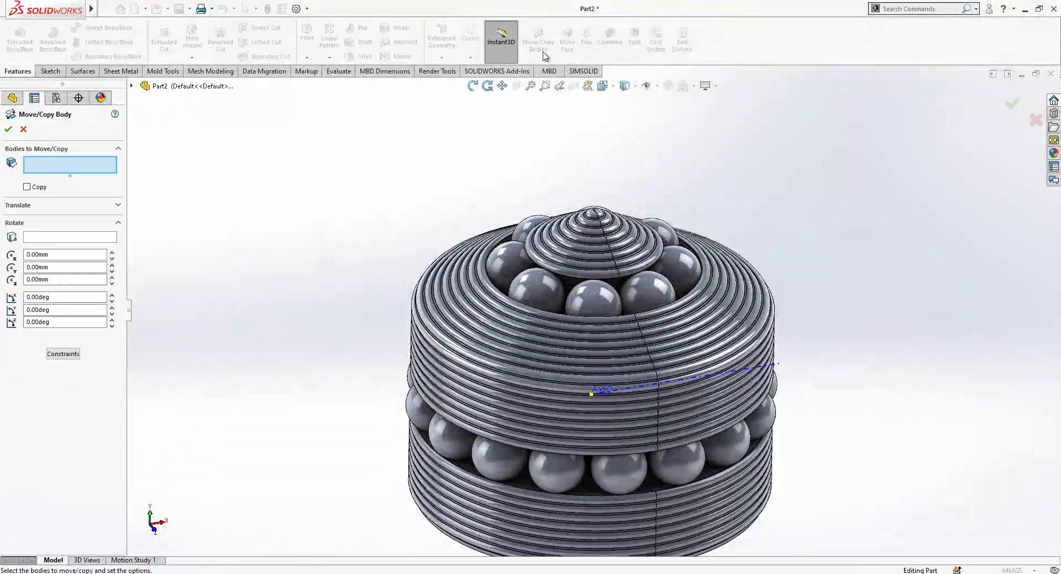
{"action": "left_click", "coordinate": [76, 237]}
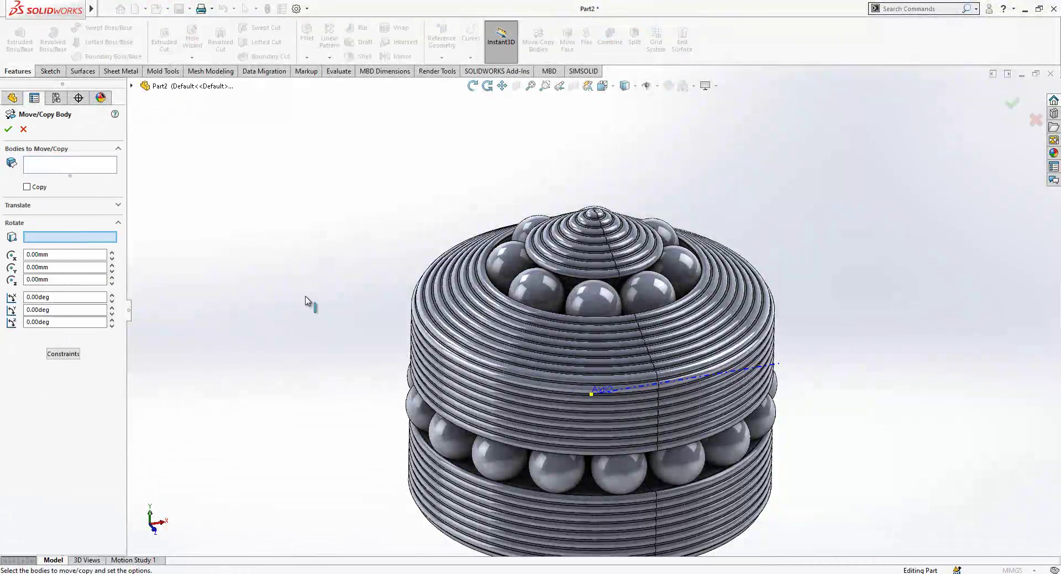
{"action": "left_click", "coordinate": [721, 380]}
{"action": "left_click", "coordinate": [114, 169]}
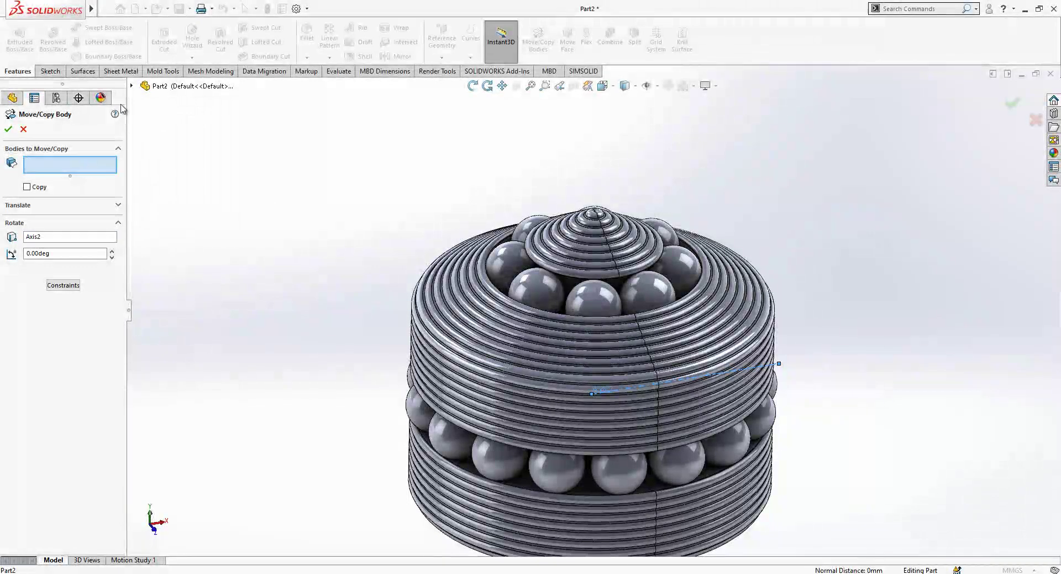
Step: Rotate all bodies in the Right folder, Cut-Extrude2 and the Mirror3 balls, by 60 degrees about Axis2
{"action": "left_click", "coordinate": [132, 87]}
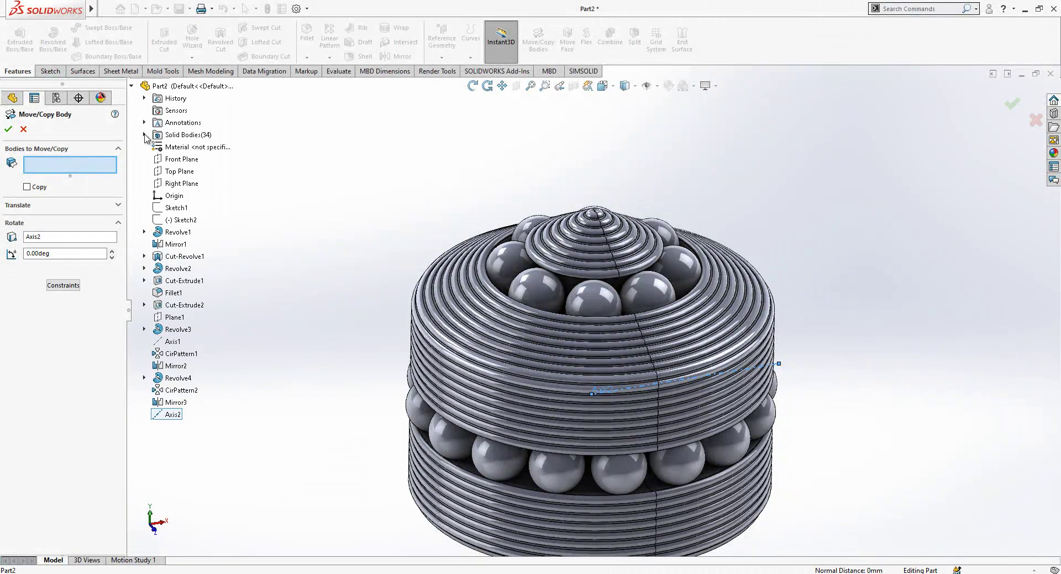
{"action": "left_click", "coordinate": [145, 135]}
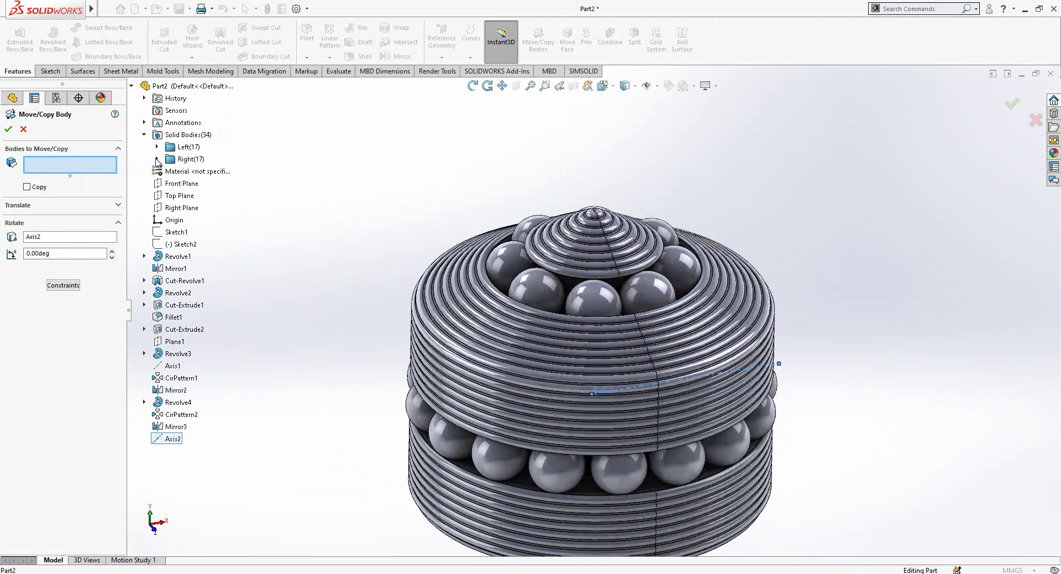
{"action": "left_click", "coordinate": [157, 160]}
{"action": "left_click", "coordinate": [204, 172]}
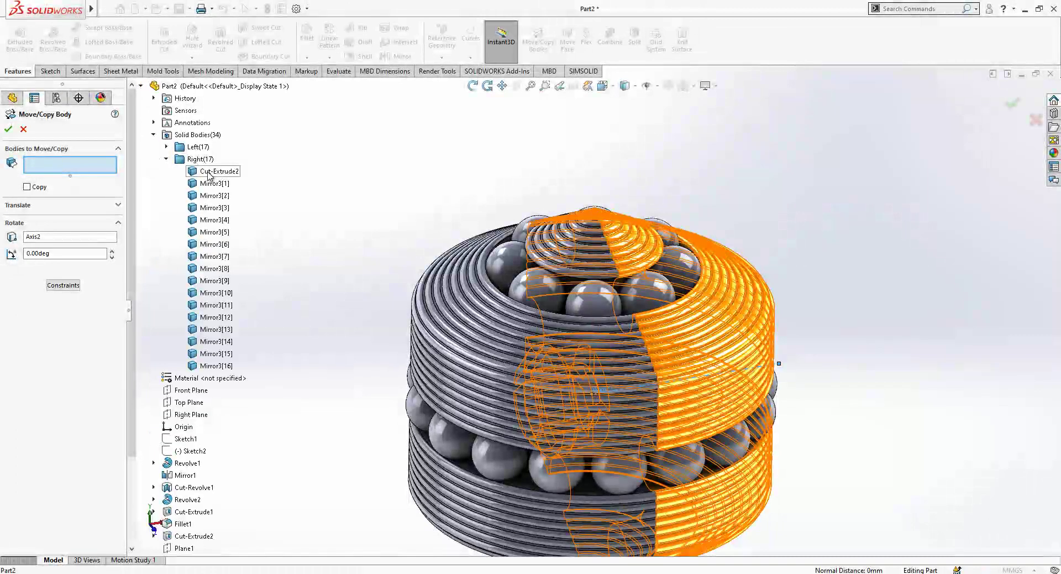
{"action": "left_click", "coordinate": [230, 365], "text": "shift"}
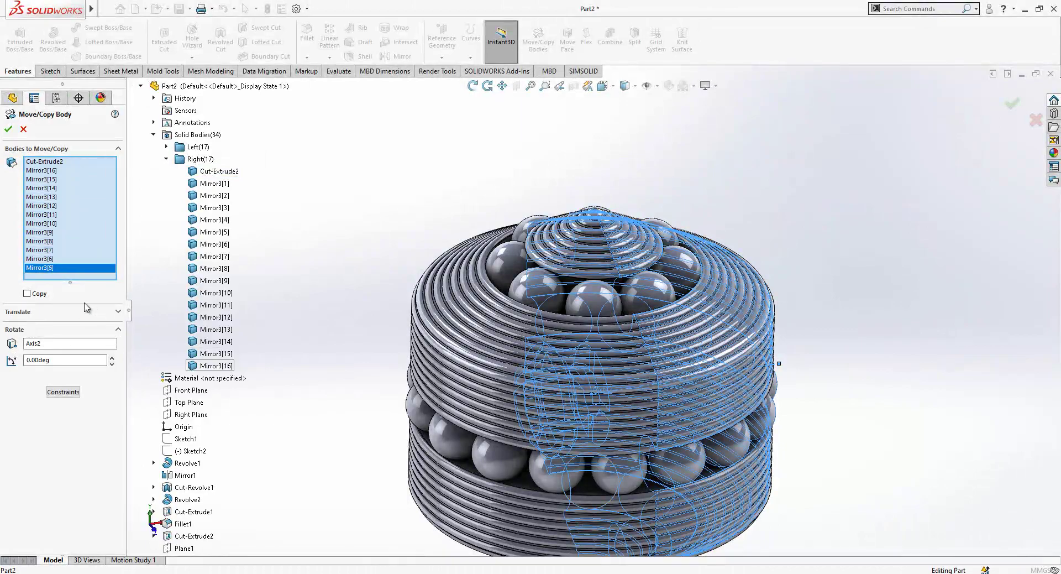
{"action": "left_click", "coordinate": [66, 395]}
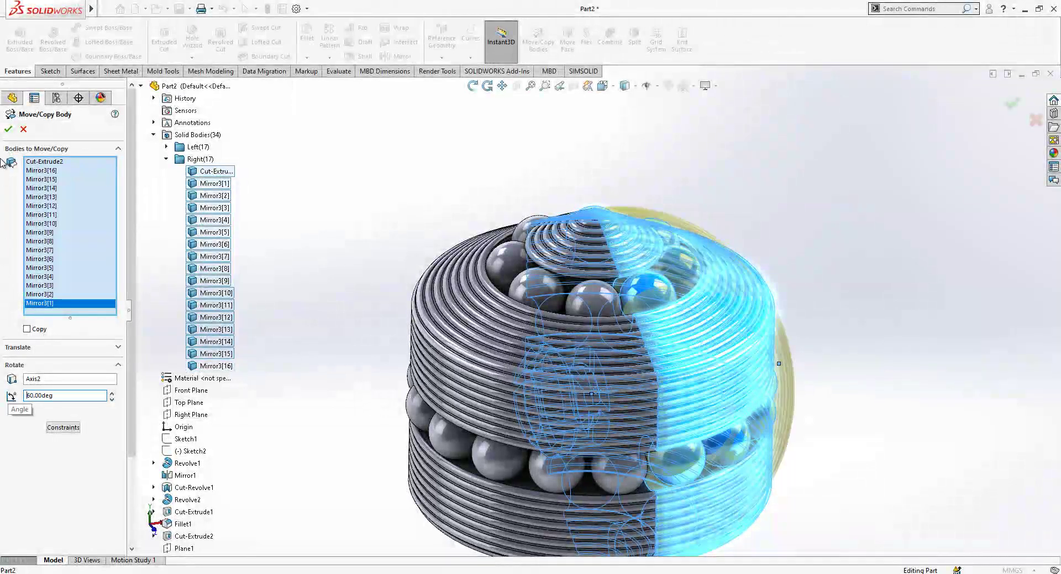
{"action": "key", "text": "Return"}
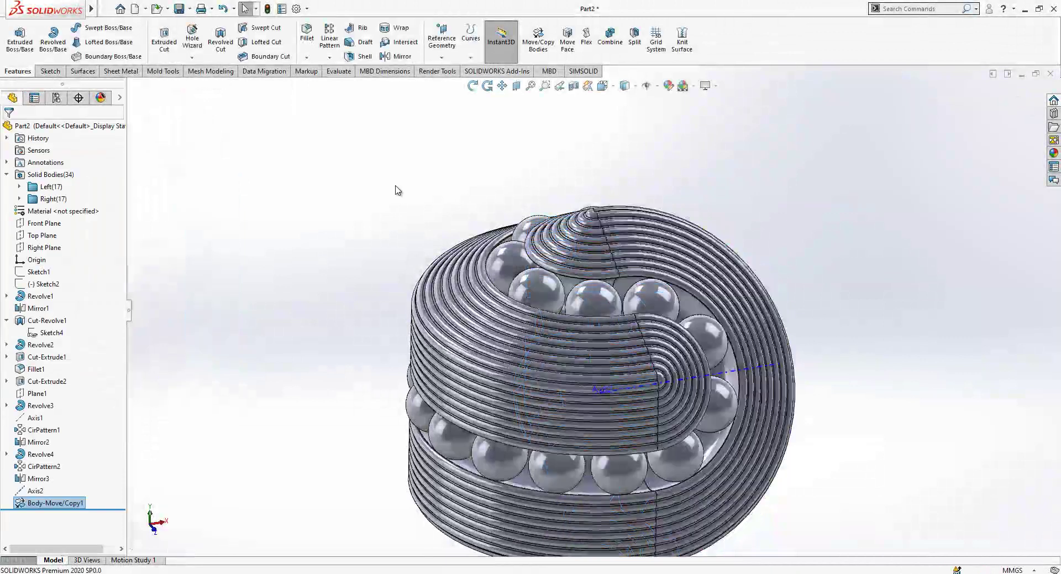
Step: Hide the Axis2 reference axis
{"action": "middle_click_drag", "start_coordinate": [616, 381], "coordinate": [679, 408]}
{"action": "middle_click_drag", "start_coordinate": [718, 299], "coordinate": [723, 390]}
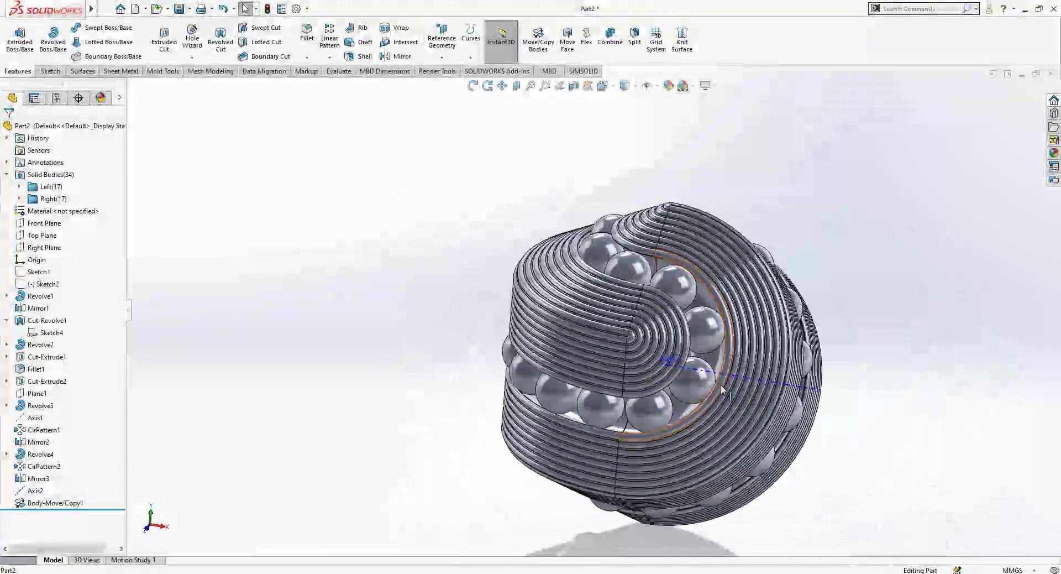
{"action": "left_click", "coordinate": [750, 385]}
{"action": "left_click", "coordinate": [799, 347]}
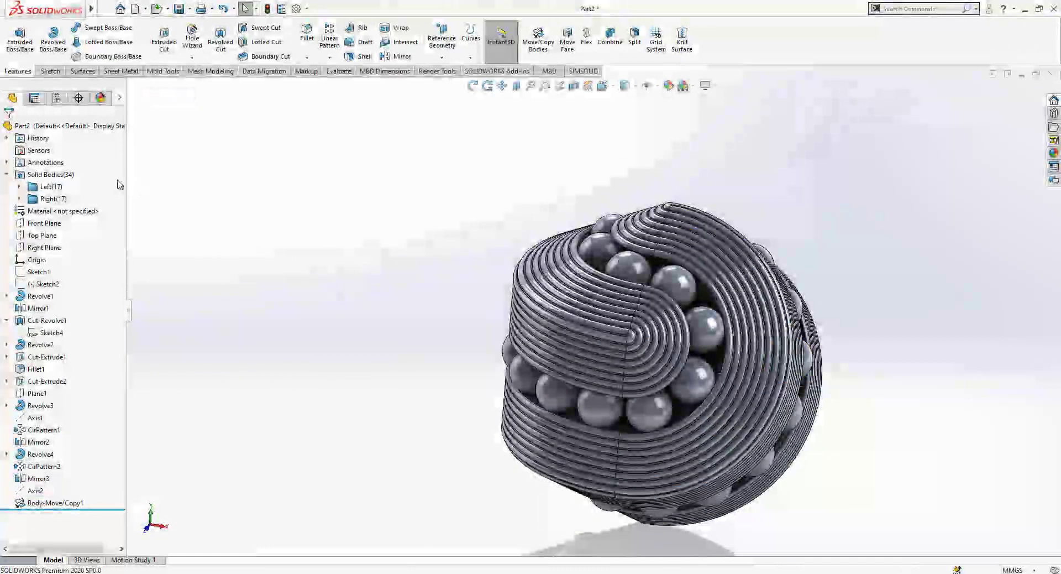
Step: Apply a purple colour (RGB 170, 63, 255) to the Cut-Revolve1 body and the rotated main body of the Right folder
{"action": "left_click", "coordinate": [20, 187]}
{"action": "left_click", "coordinate": [71, 199]}
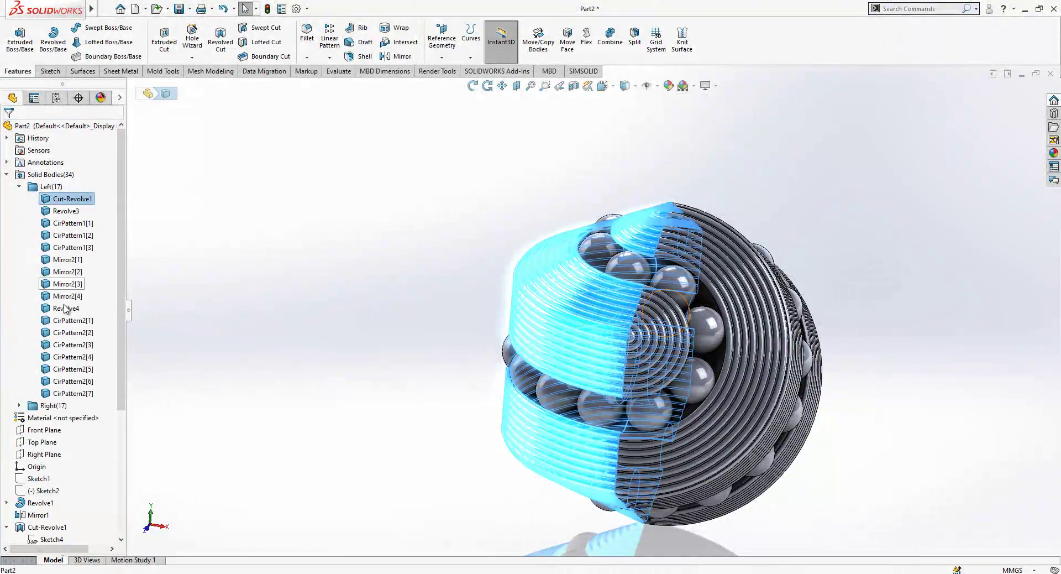
{"action": "left_click", "coordinate": [19, 406]}
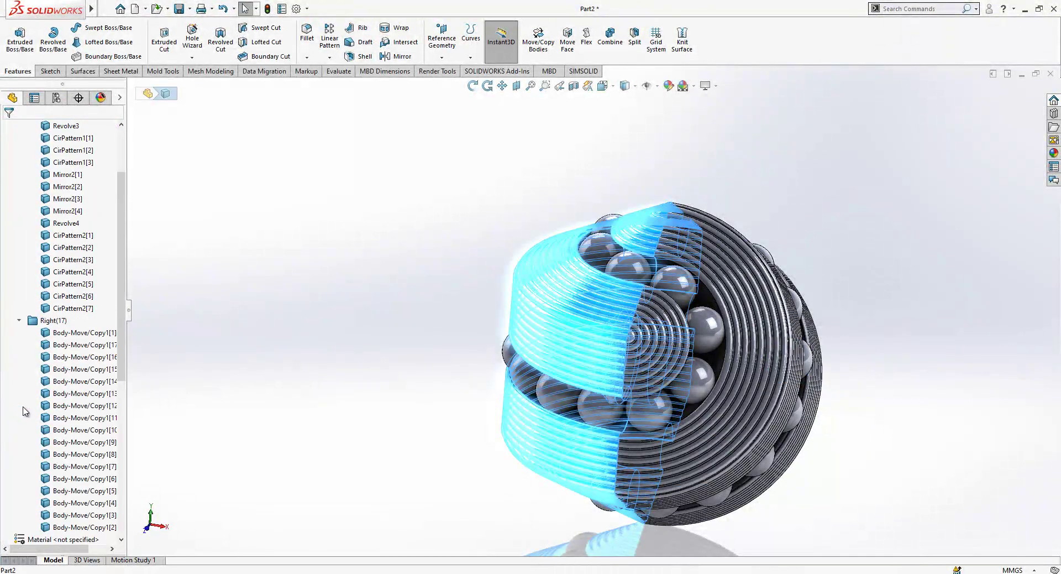
{"action": "left_click", "coordinate": [67, 333]}
{"action": "right_click", "coordinate": [67, 333]}
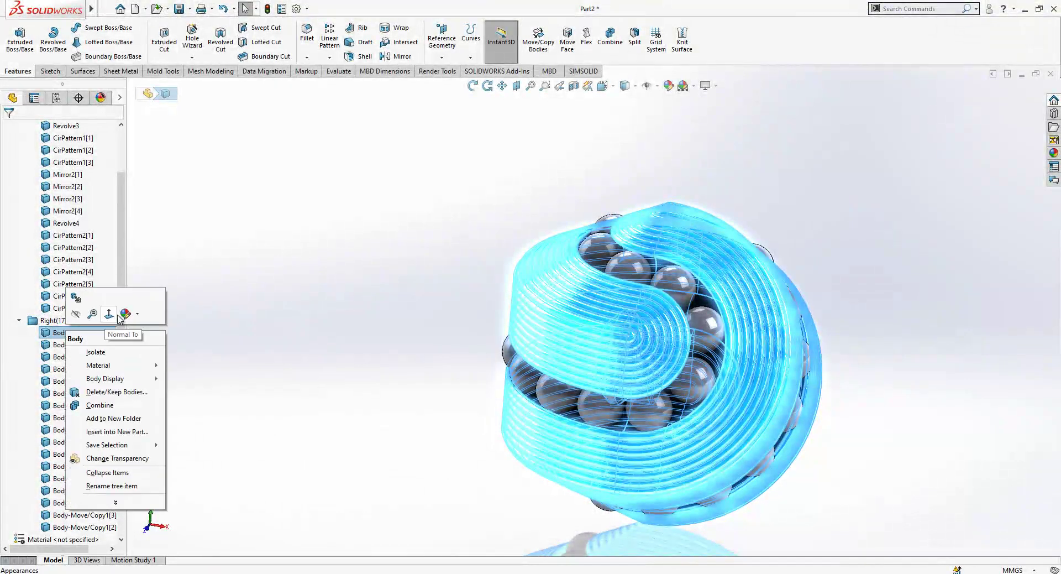
{"action": "left_click", "coordinate": [125, 311]}
{"action": "left_click", "coordinate": [145, 345]}
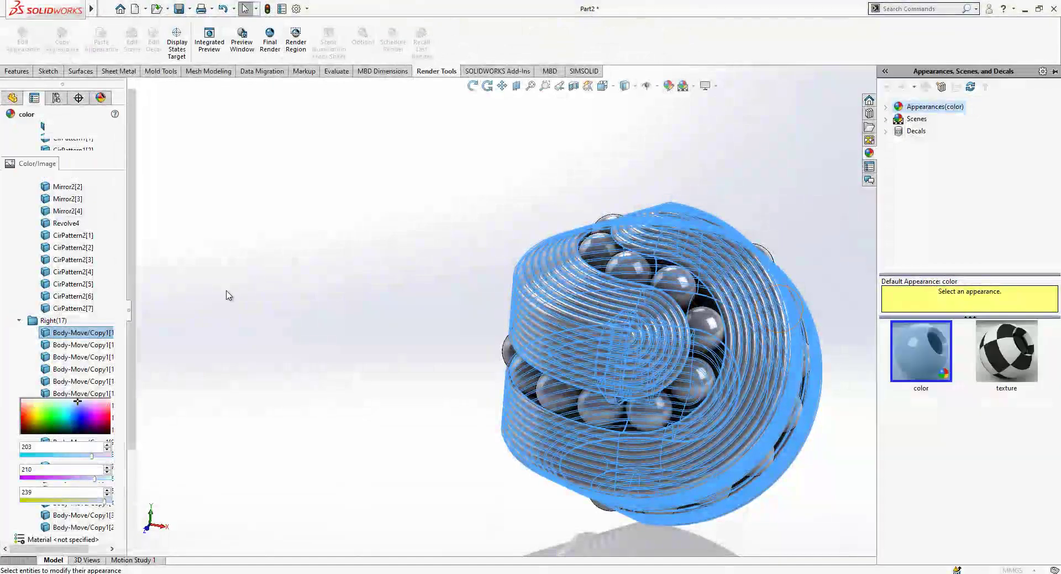
{"action": "left_click", "coordinate": [89, 397]}
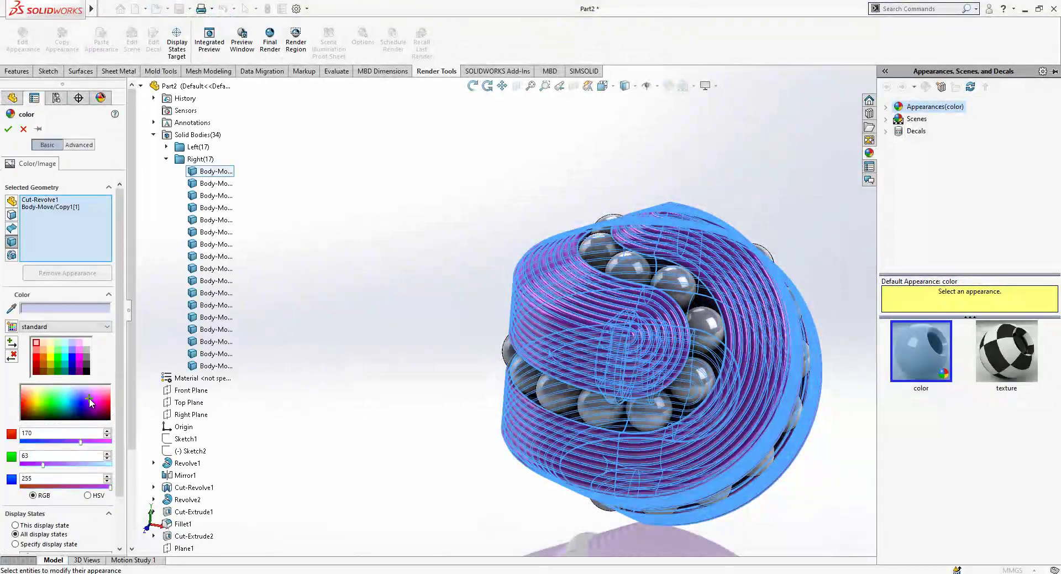
{"action": "left_click", "coordinate": [4, 127]}
Step: Switch the scene to a plain white background and display the model shaded without edges
{"action": "mouse_move", "coordinate": [727, 348]}
{"action": "middle_mouse_down"}
{"action": "mouse_move", "coordinate": [718, 373]}
{"action": "mouse_move", "coordinate": [737, 355]}
{"action": "middle_mouse_up"}
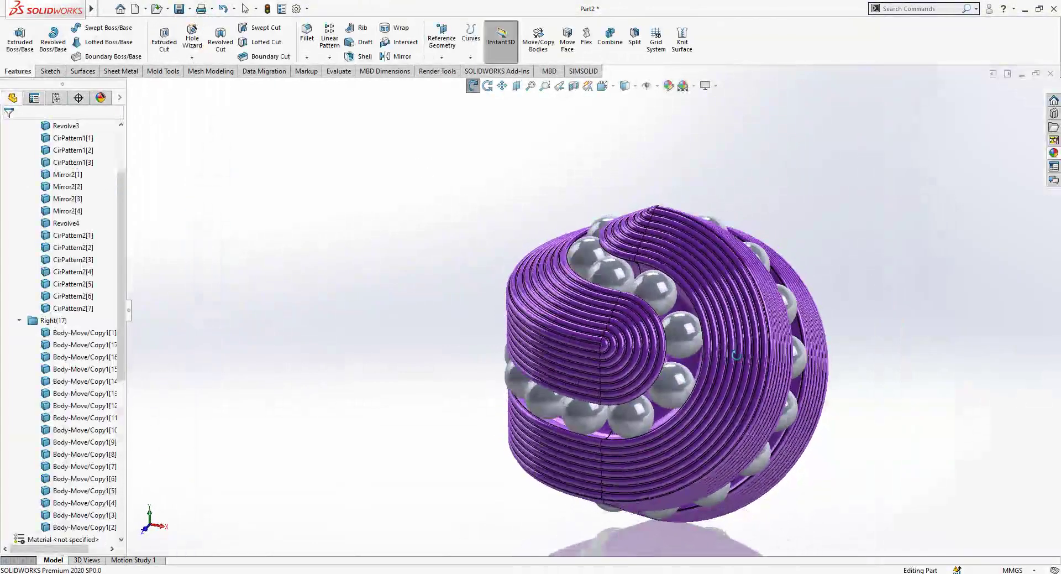
{"action": "key", "text": "Escape"}
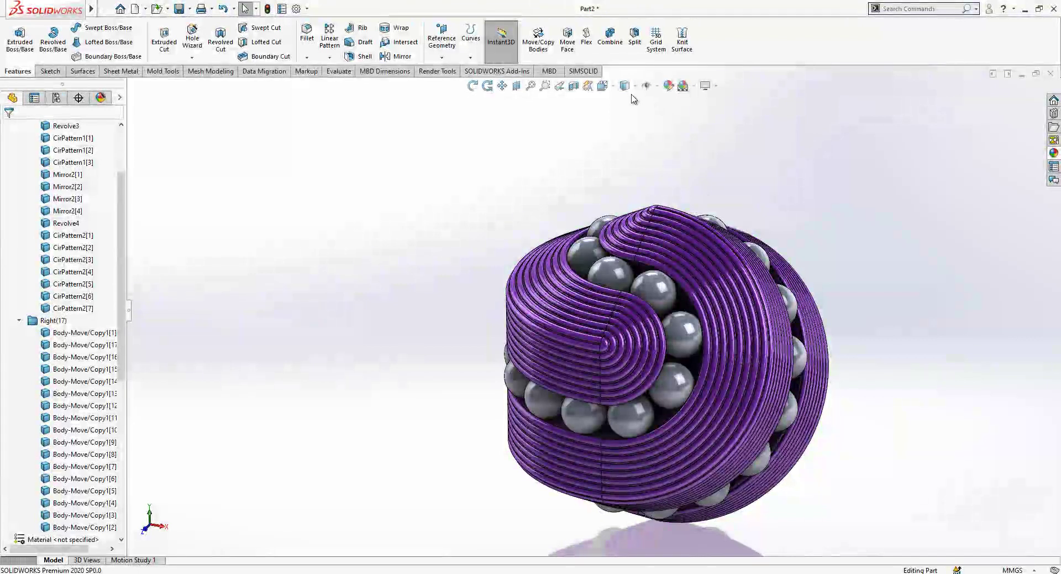
{"action": "left_click", "coordinate": [696, 87]}
{"action": "left_click", "coordinate": [704, 115]}
{"action": "scroll", "coordinate": [780, 353], "scroll_direction": "up", "scroll_amount": 1}
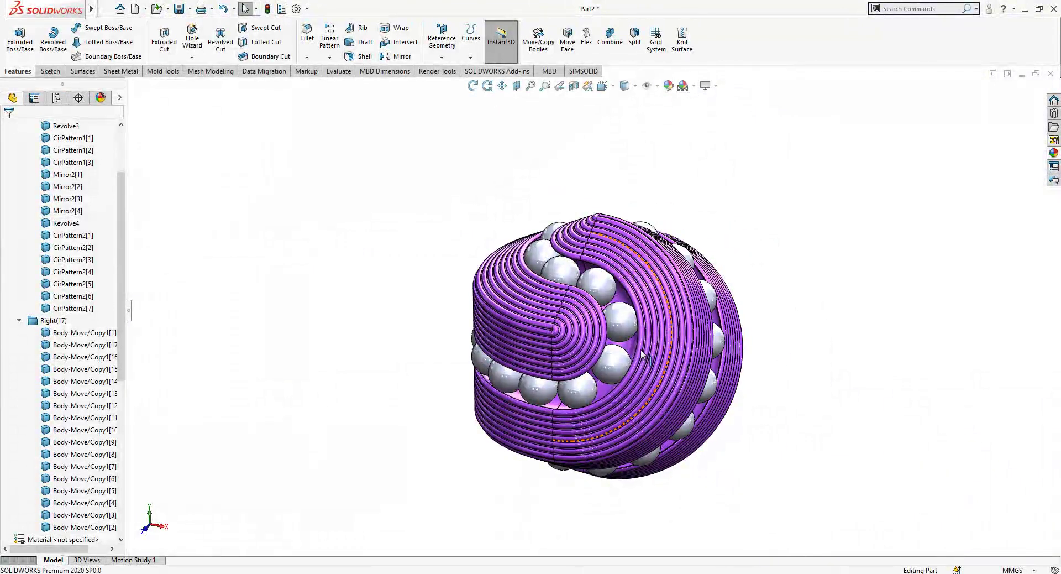
{"action": "left_click", "coordinate": [626, 89]}
{"action": "left_click", "coordinate": [627, 115]}
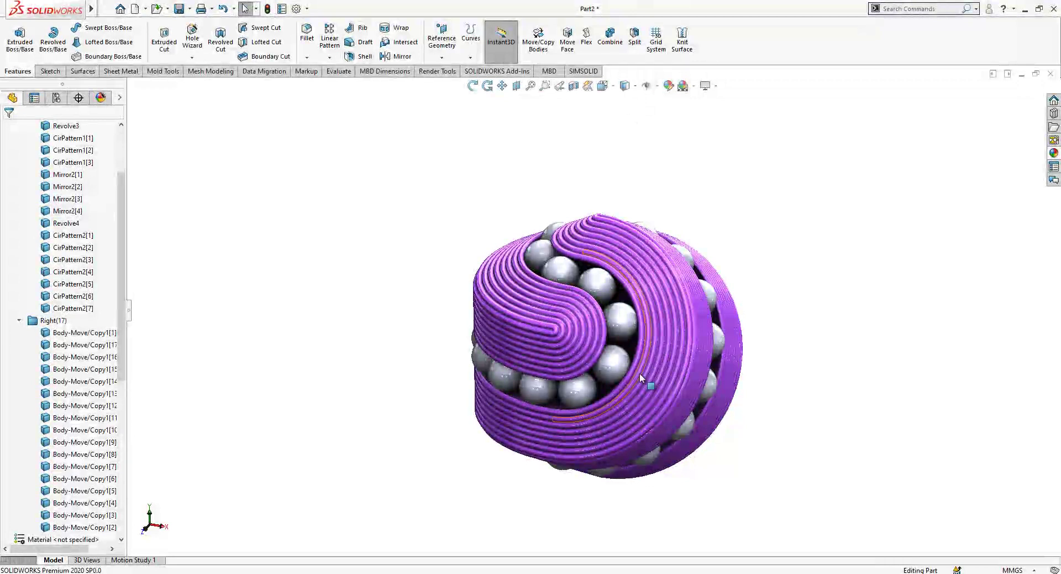
{"action": "scroll", "coordinate": [658, 370], "scroll_direction": "down", "scroll_amount": 2}
{"action": "mouse_move", "coordinate": [664, 360]}
{"action": "middle_mouse_down"}
{"action": "mouse_move", "coordinate": [733, 274]}
{"action": "mouse_move", "coordinate": [624, 360]}
{"action": "middle_mouse_up"}
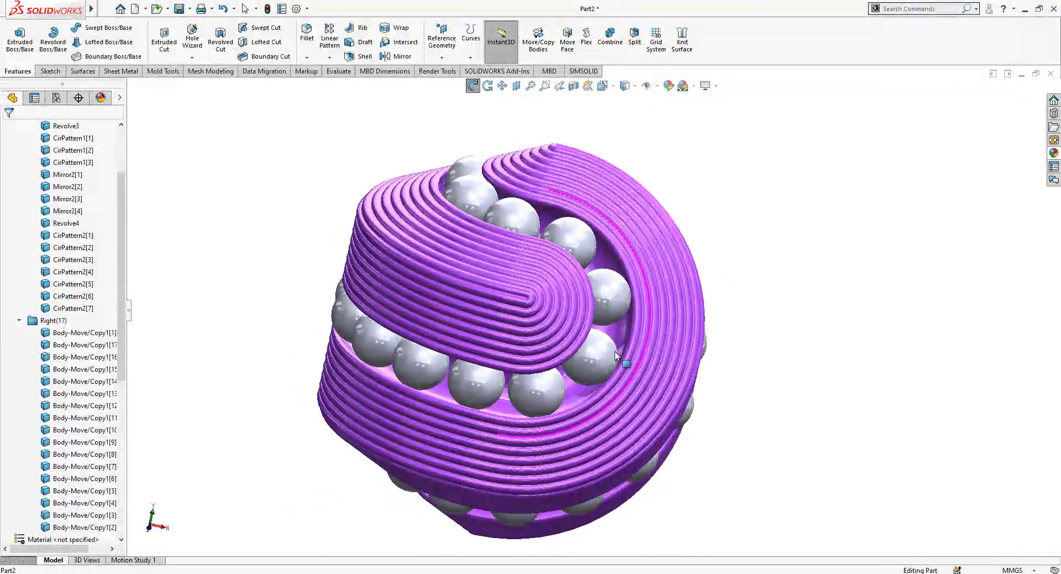
Step: Collapse the Right and Left body folders in the feature tree
{"action": "left_click", "coordinate": [19, 320]}
{"action": "scroll", "coordinate": [27, 319], "scroll_direction": "up", "scroll_amount": 3}
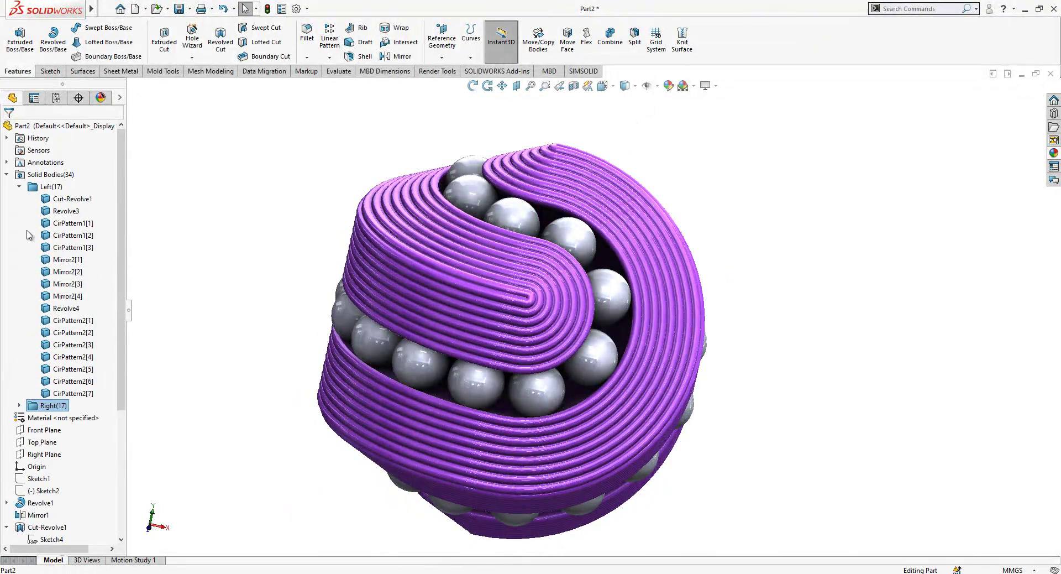
{"action": "left_click", "coordinate": [20, 187]}
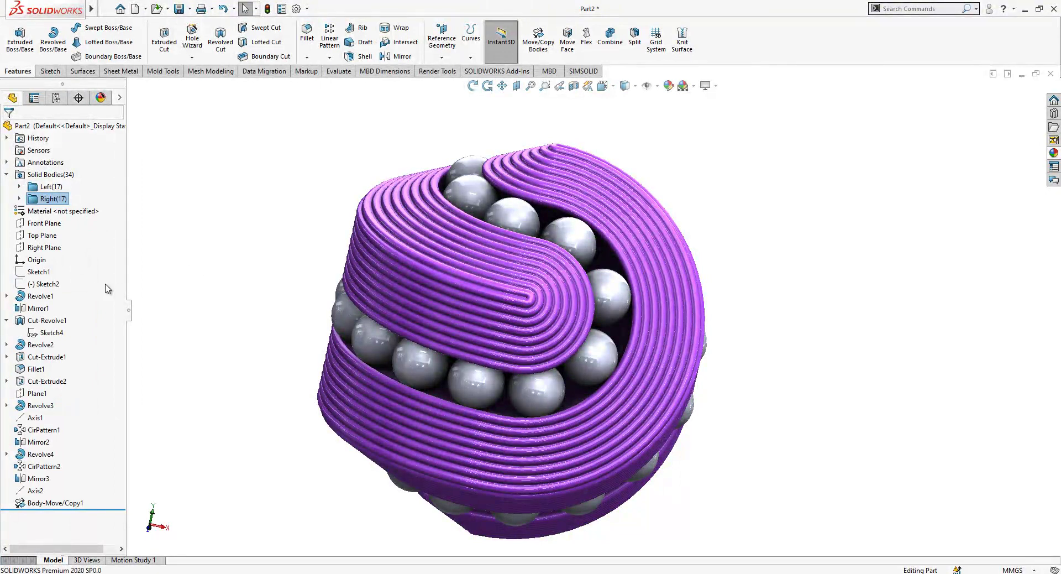
Step: Roll the model history back to just after Sketch1
{"action": "left_click", "coordinate": [41, 274]}
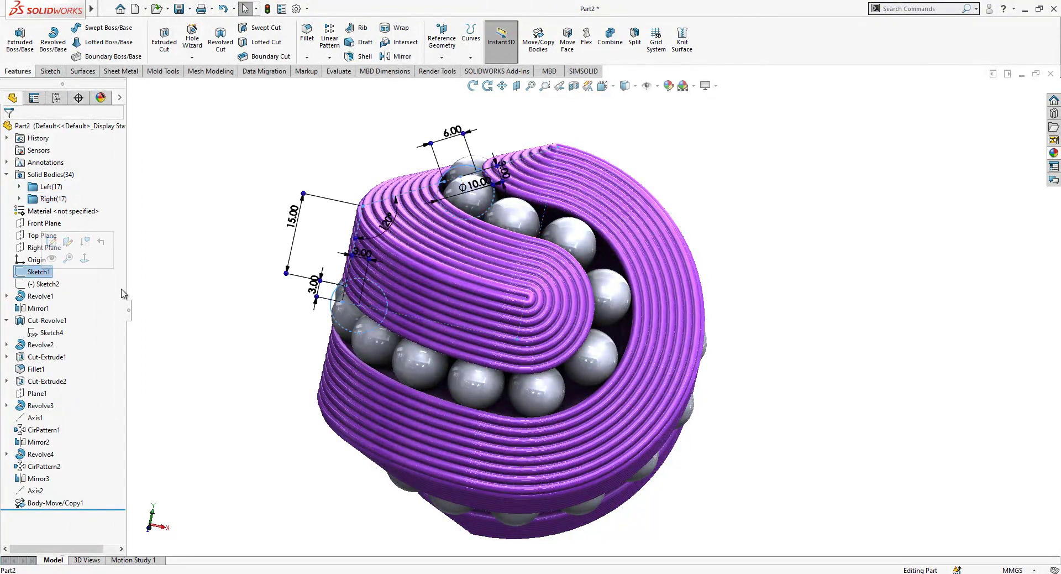
{"action": "left_click", "coordinate": [44, 283]}
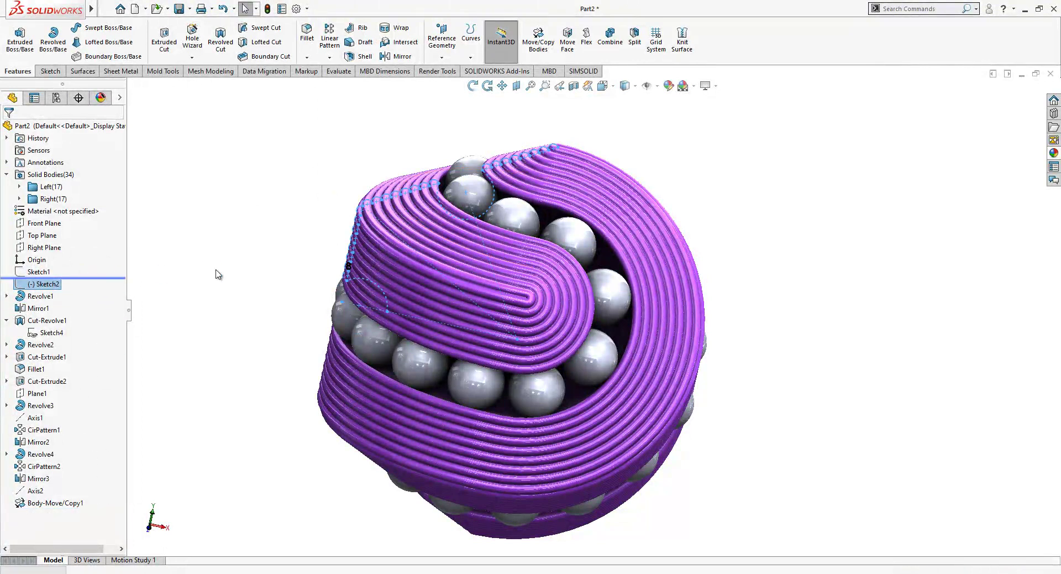
{"action": "left_click", "coordinate": [41, 236]}
{"action": "left_click", "coordinate": [53, 224]}
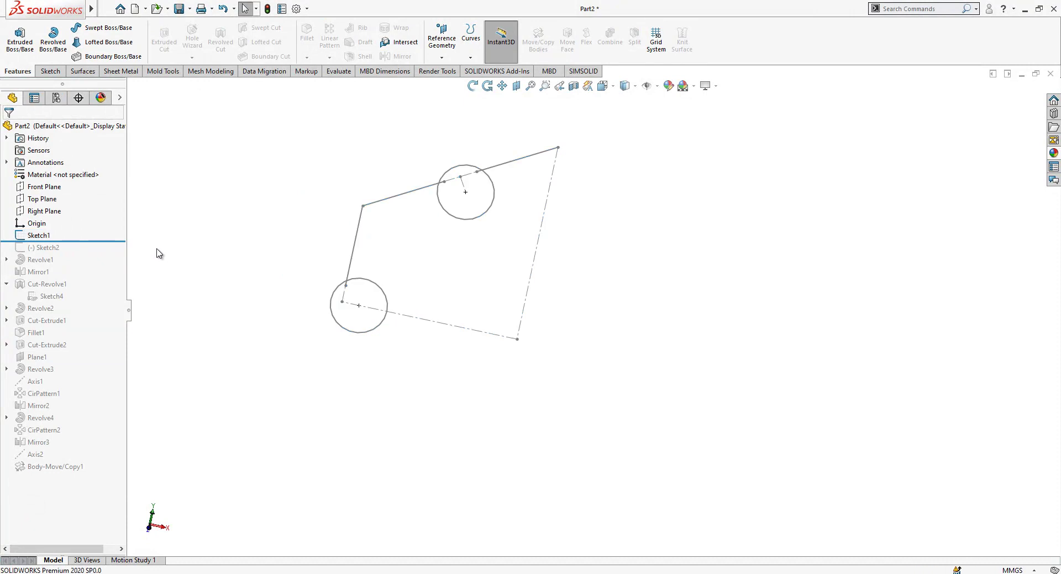
Step: Open Sketch1 for editing
{"action": "left_click", "coordinate": [49, 237]}
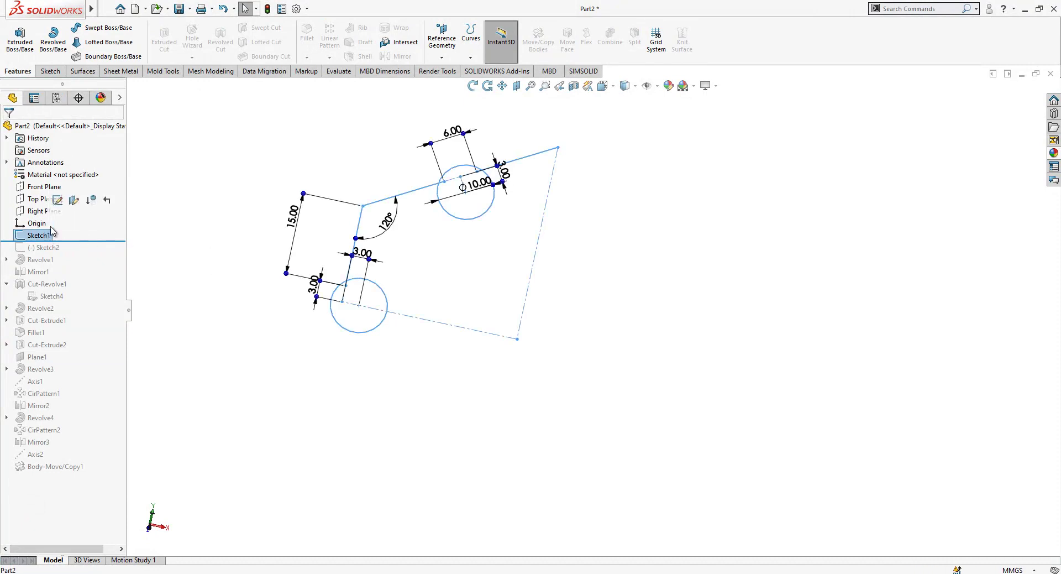
{"action": "left_click", "coordinate": [161, 261]}
{"action": "left_click", "coordinate": [48, 235]}
{"action": "left_click", "coordinate": [51, 204]}
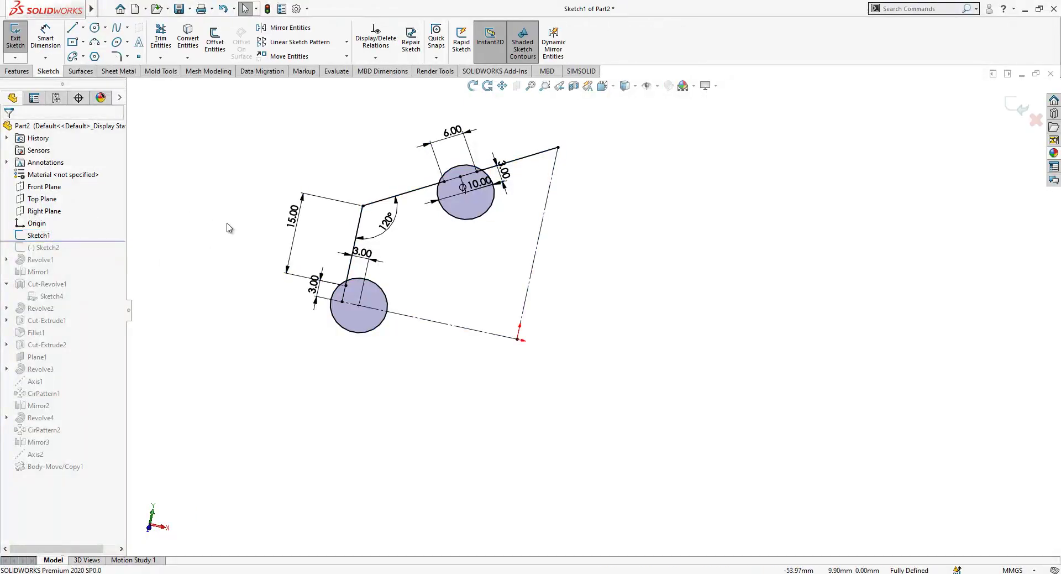
Step: Exit Sketch1, roll the model history forward to just after Sketch2, and highlight Sketch2's scalloped profile
{"action": "left_click", "coordinate": [1016, 106]}
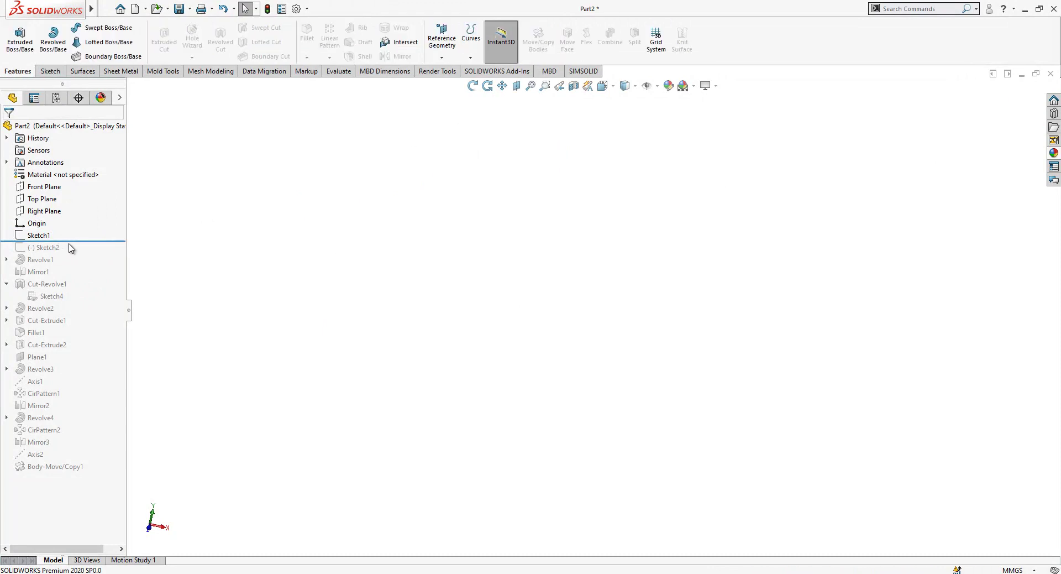
{"action": "left_click_drag", "start_coordinate": [76, 241], "coordinate": [72, 252]}
{"action": "left_click", "coordinate": [56, 247]}
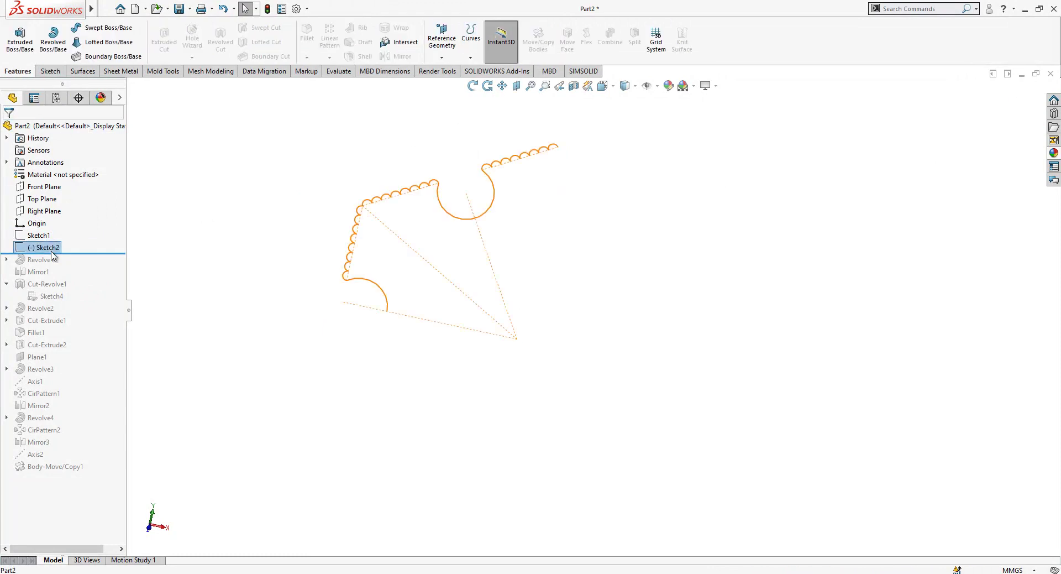
{"action": "scroll", "coordinate": [402, 213], "scroll_direction": "down", "scroll_amount": 2}
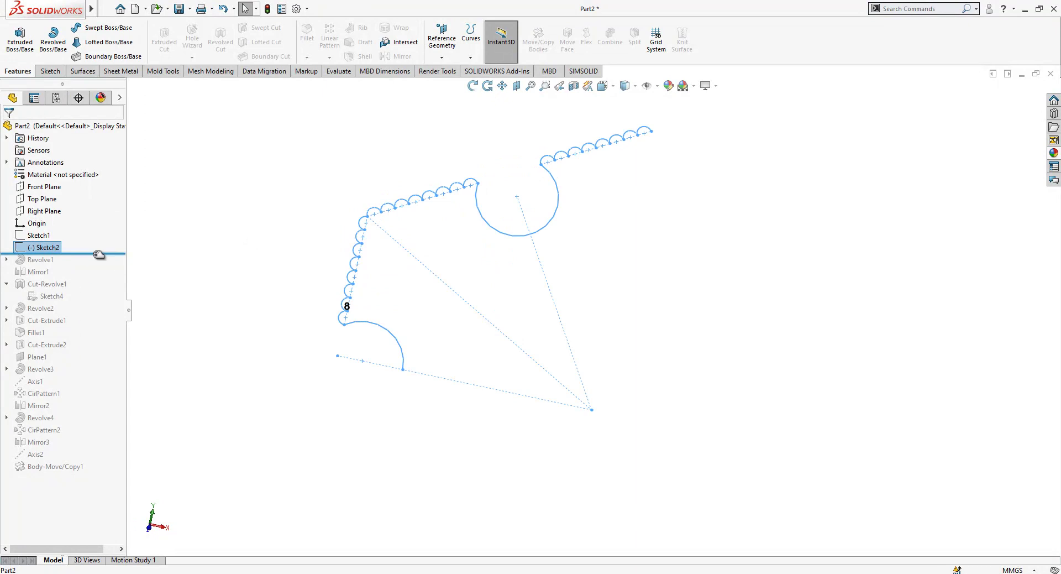
Step: Roll the model history forward to just after Revolve1 and highlight its underlying Sketch3 on the revolved half
{"action": "left_click_drag", "start_coordinate": [91, 263], "coordinate": [91, 265]}
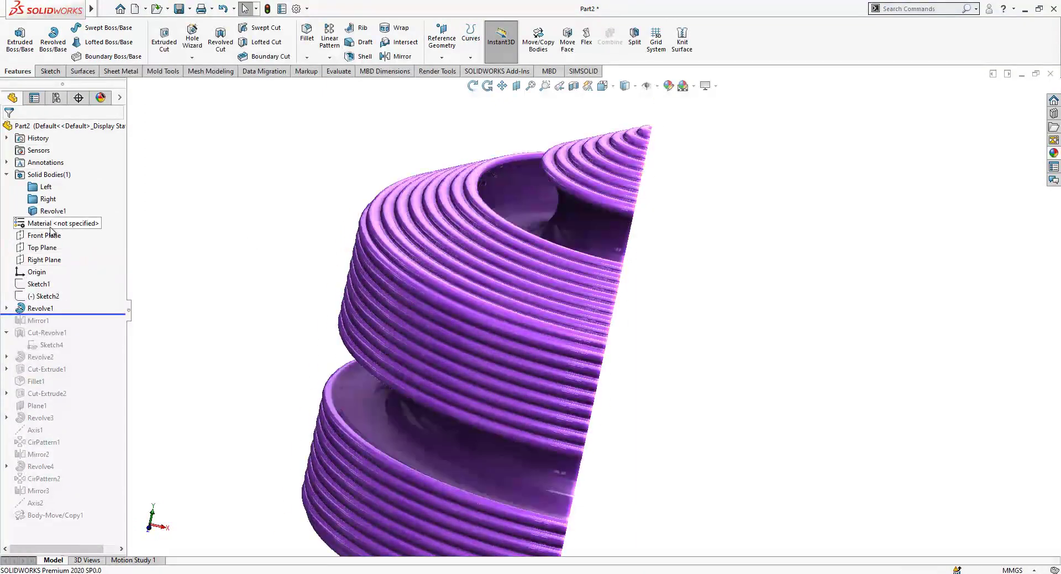
{"action": "left_click", "coordinate": [42, 323]}
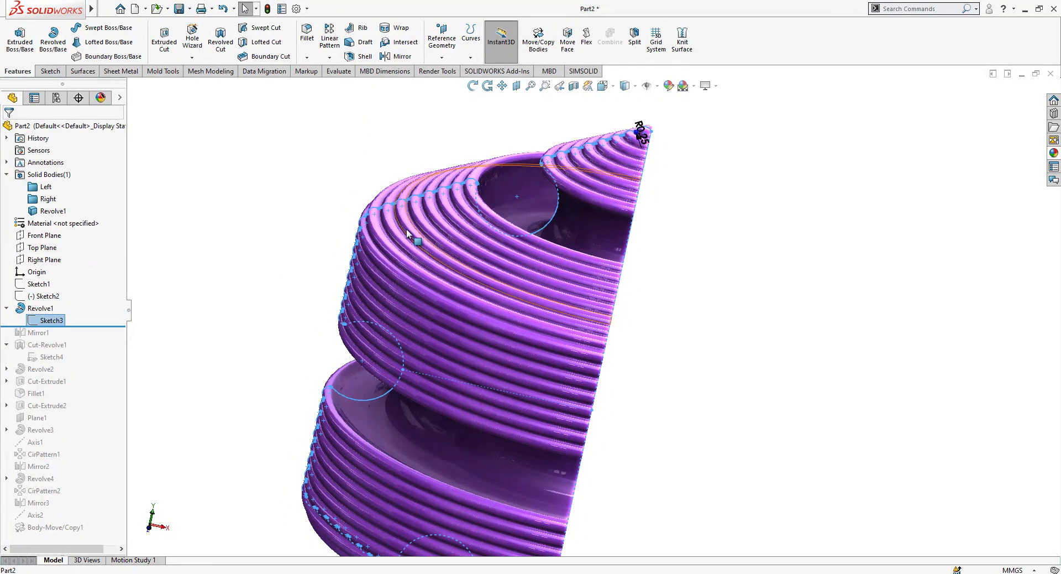
{"action": "scroll", "coordinate": [526, 165], "scroll_direction": "up", "scroll_amount": 3}
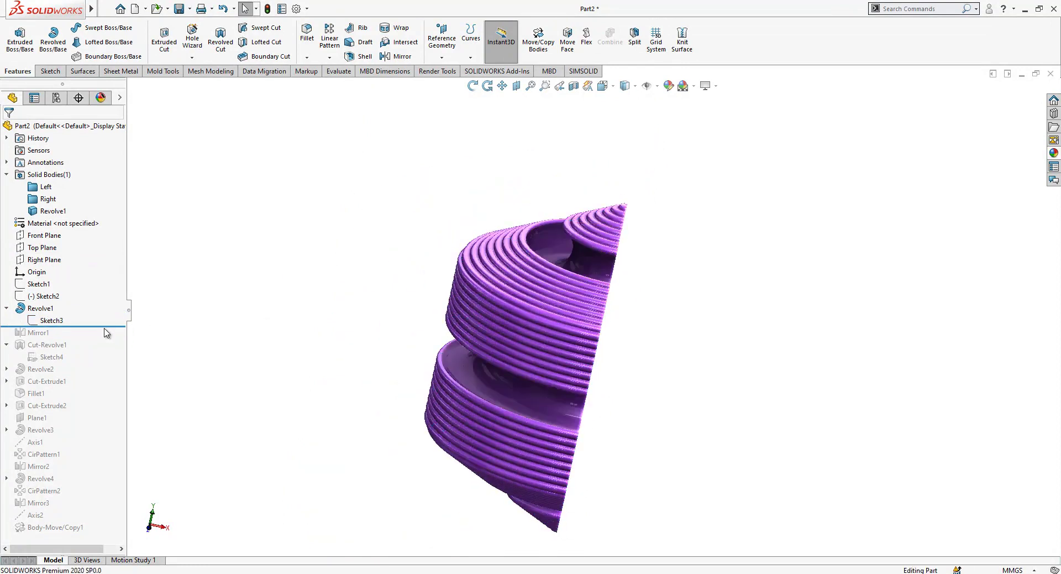
{"action": "left_click", "coordinate": [58, 322]}
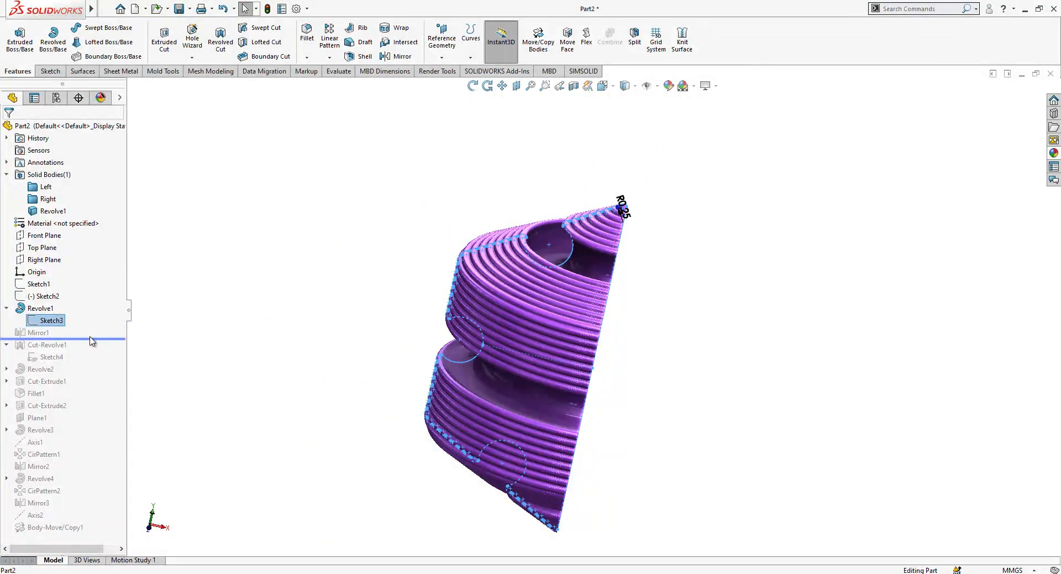
Step: Roll the model history forward to just after Revolve2 and apply a section view through the middle of the part
{"action": "left_click_drag", "start_coordinate": [90, 335], "coordinate": [72, 376]}
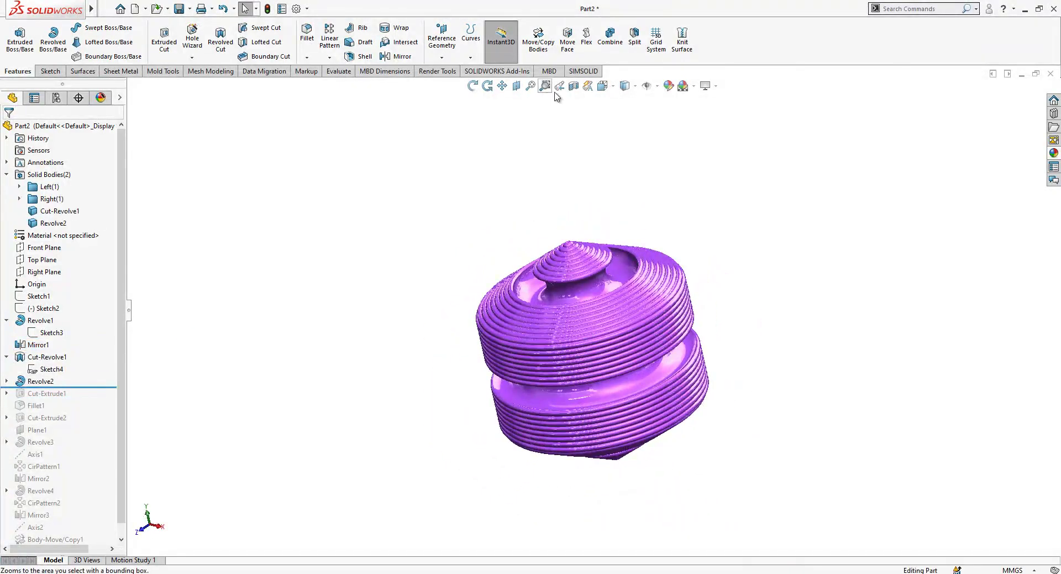
{"action": "left_click", "coordinate": [573, 85]}
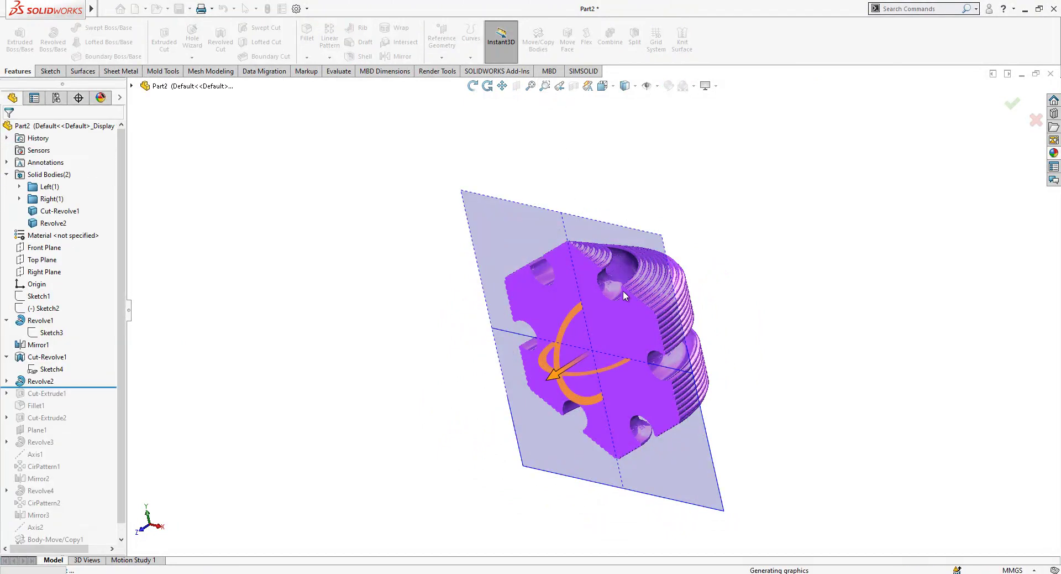
{"action": "scroll", "coordinate": [634, 366], "scroll_direction": "down", "scroll_amount": 4}
{"action": "scroll", "coordinate": [634, 365], "scroll_direction": "up", "scroll_amount": 1}
{"action": "middle_click_drag", "start_coordinate": [635, 362], "coordinate": [681, 315]}
{"action": "scroll", "coordinate": [616, 143], "scroll_direction": "up", "scroll_amount": 1}
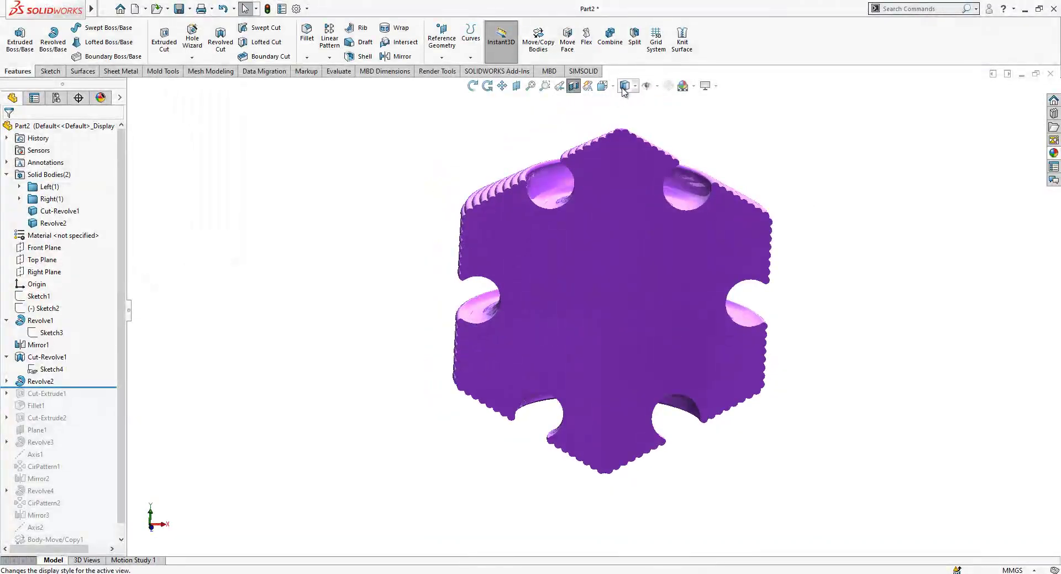
Step: Display the sectioned model shaded with edges so the interlocking joint between the two halves is outlined
{"action": "left_click", "coordinate": [623, 88]}
{"action": "left_click", "coordinate": [628, 101]}
{"action": "middle_click_drag", "start_coordinate": [580, 302], "coordinate": [595, 301]}
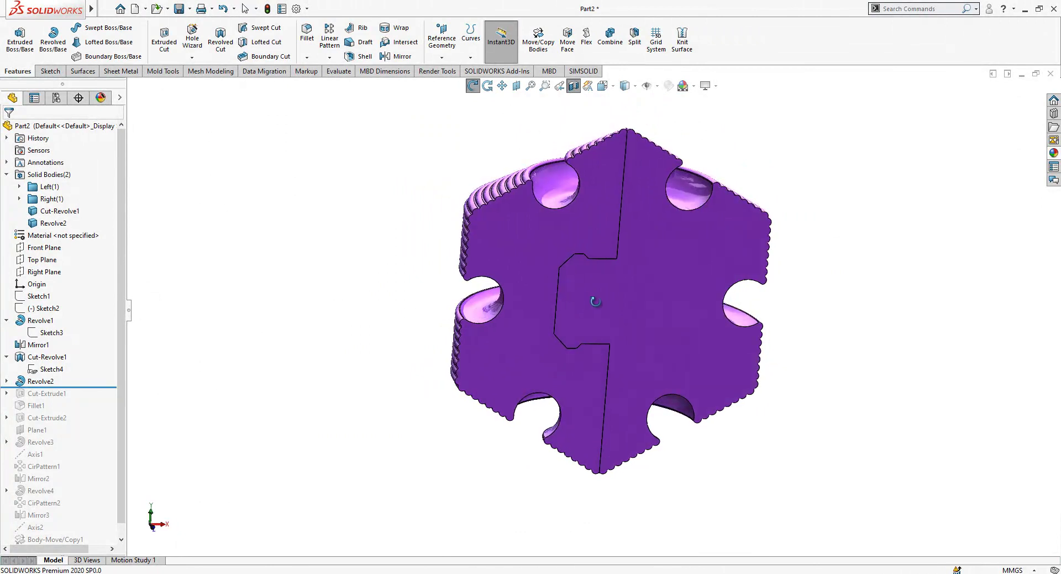
Step: Roll the model history forward in stages from Cut-Extrude1 through Revolve3 and CirPattern1 to the final Body-Move/Copy1
{"action": "left_click_drag", "start_coordinate": [72, 387], "coordinate": [72, 399]}
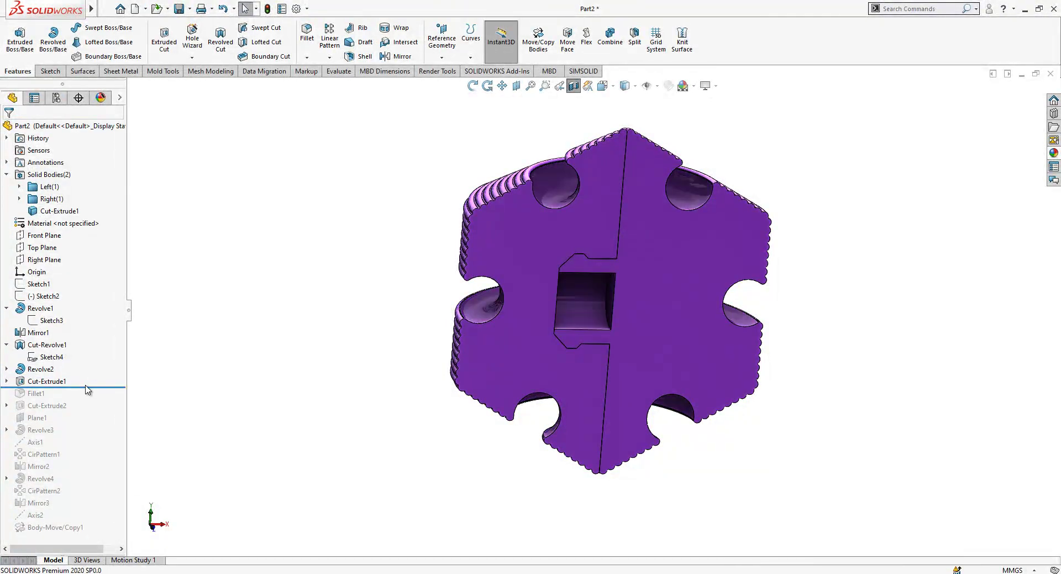
{"action": "left_click", "coordinate": [86, 385]}
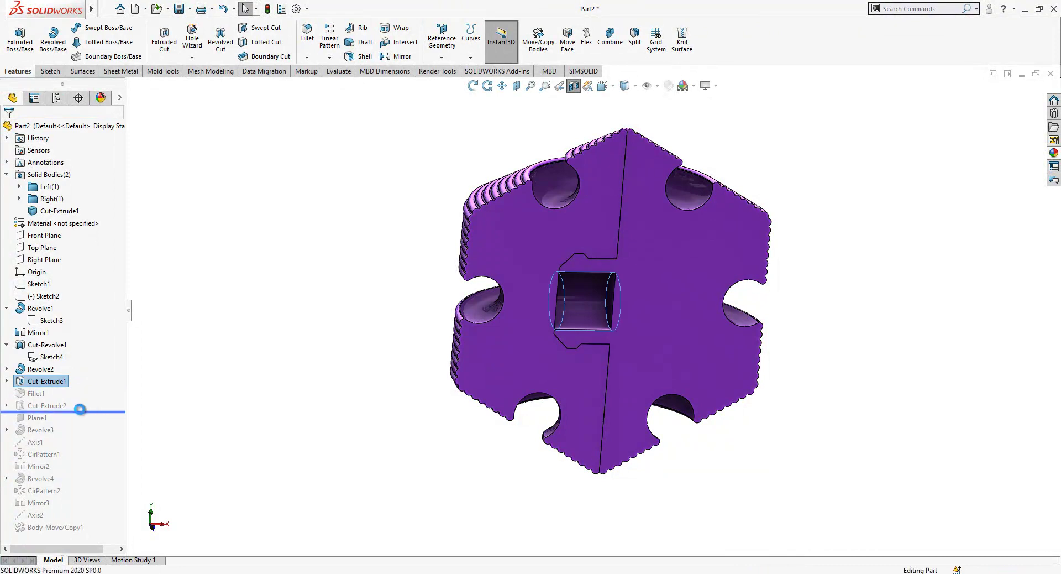
{"action": "left_click_drag", "start_coordinate": [81, 409], "coordinate": [109, 434]}
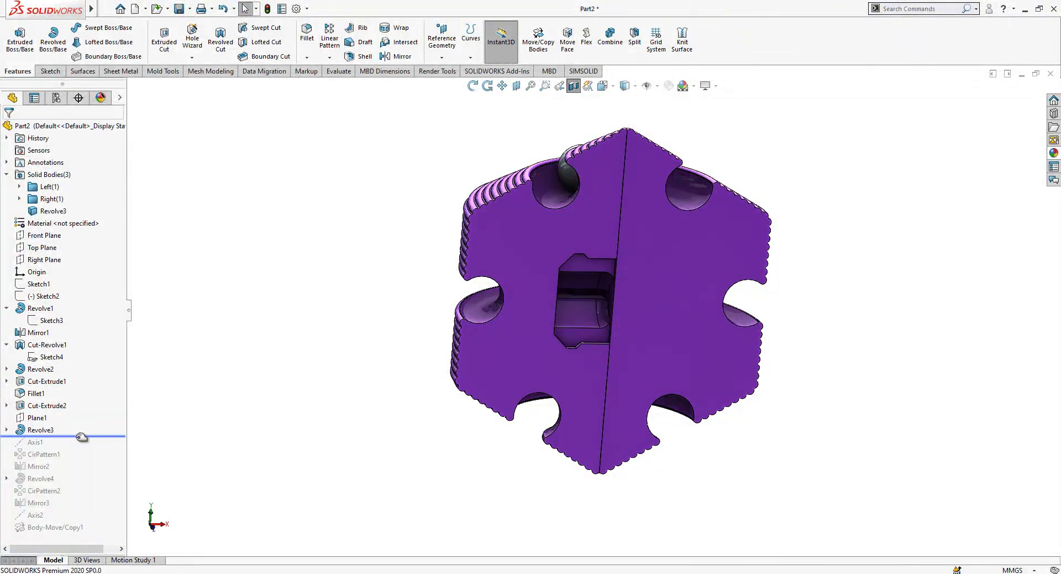
{"action": "left_click_drag", "start_coordinate": [83, 438], "coordinate": [80, 451]}
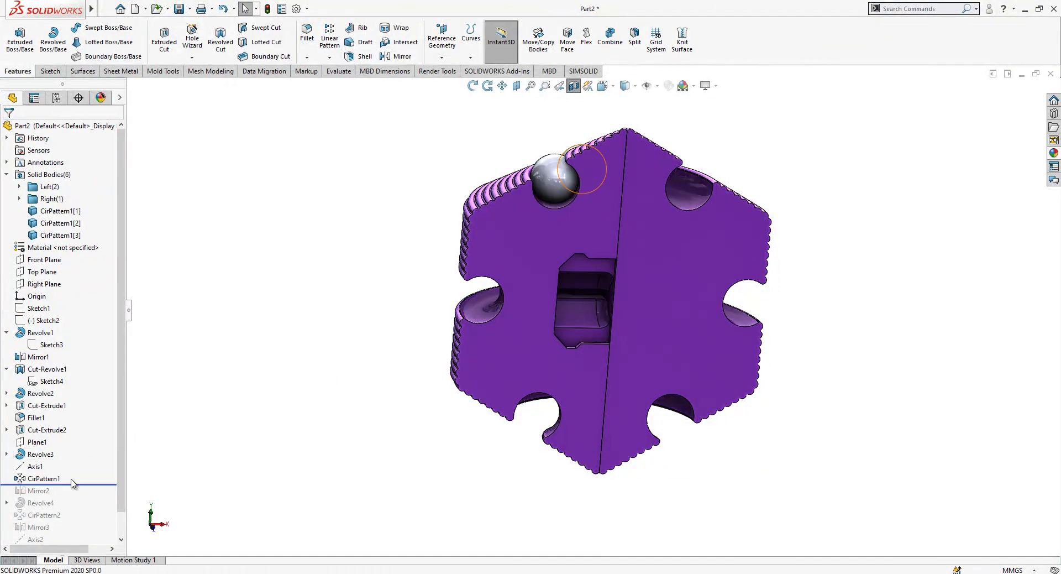
{"action": "left_click_drag", "start_coordinate": [80, 487], "coordinate": [66, 545]}
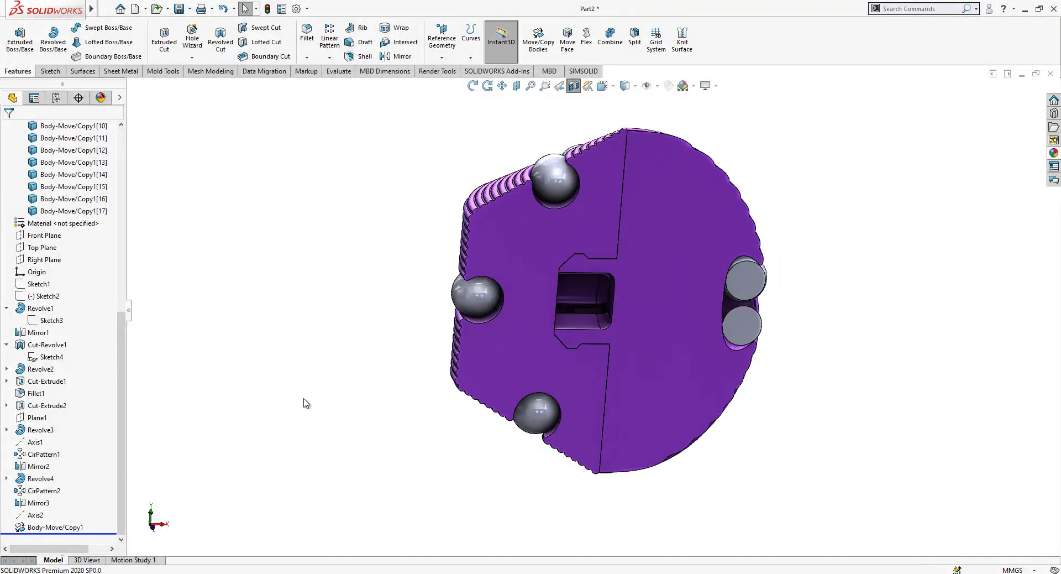
Step: Examine the sectioned interior with its balls and central cavity, and turn off the section view to show the whole part
{"action": "mouse_move", "coordinate": [678, 320]}
{"action": "middle_mouse_down"}
{"action": "mouse_move", "coordinate": [535, 320]}
{"action": "mouse_move", "coordinate": [654, 315]}
{"action": "mouse_move", "coordinate": [684, 337]}
{"action": "middle_mouse_up"}
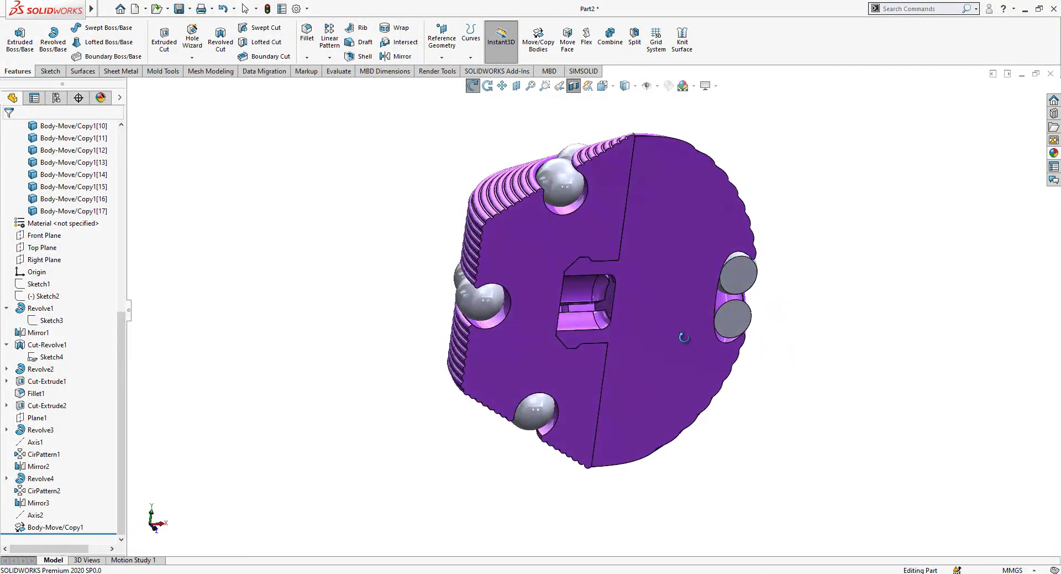
{"action": "scroll", "coordinate": [658, 205], "scroll_direction": "down", "scroll_amount": 3}
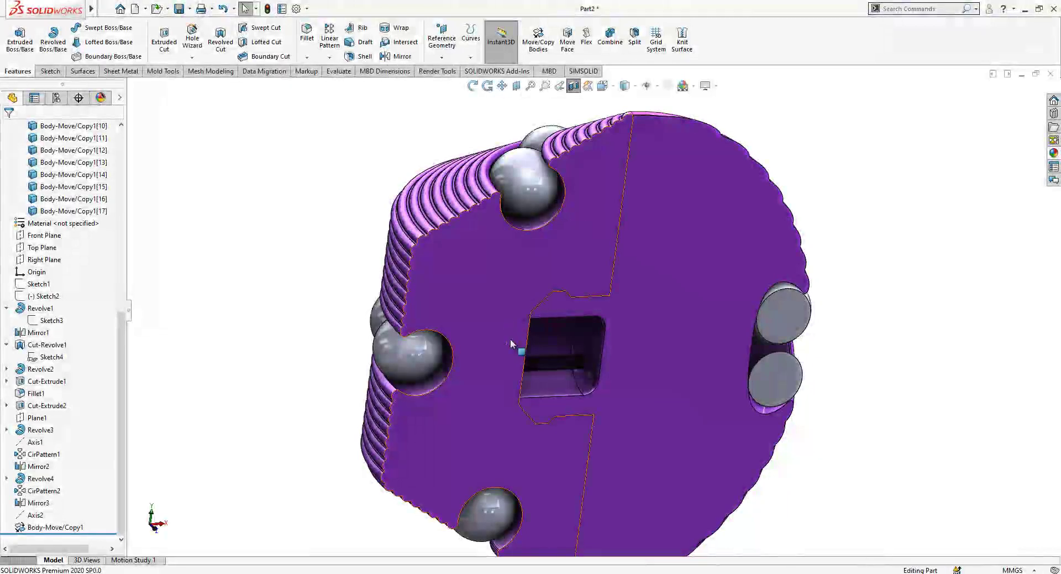
{"action": "mouse_move", "coordinate": [512, 344]}
{"action": "middle_mouse_down"}
{"action": "mouse_move", "coordinate": [578, 340]}
{"action": "mouse_move", "coordinate": [512, 344]}
{"action": "middle_mouse_up"}
{"action": "scroll", "coordinate": [512, 344], "scroll_direction": "up", "scroll_amount": 1}
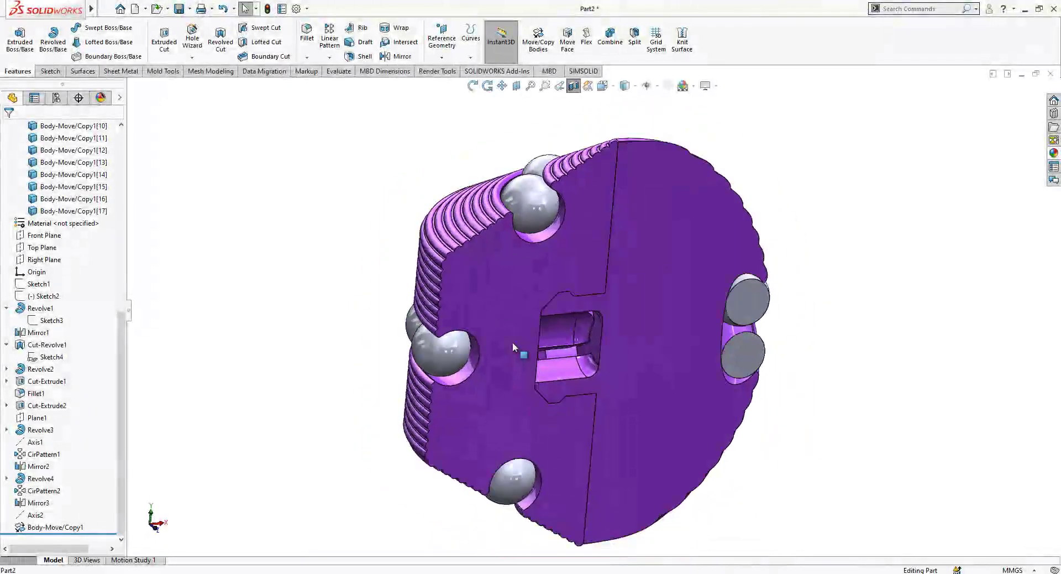
{"action": "left_click", "coordinate": [573, 86]}
{"action": "scroll", "coordinate": [595, 308], "scroll_direction": "up", "scroll_amount": 2}
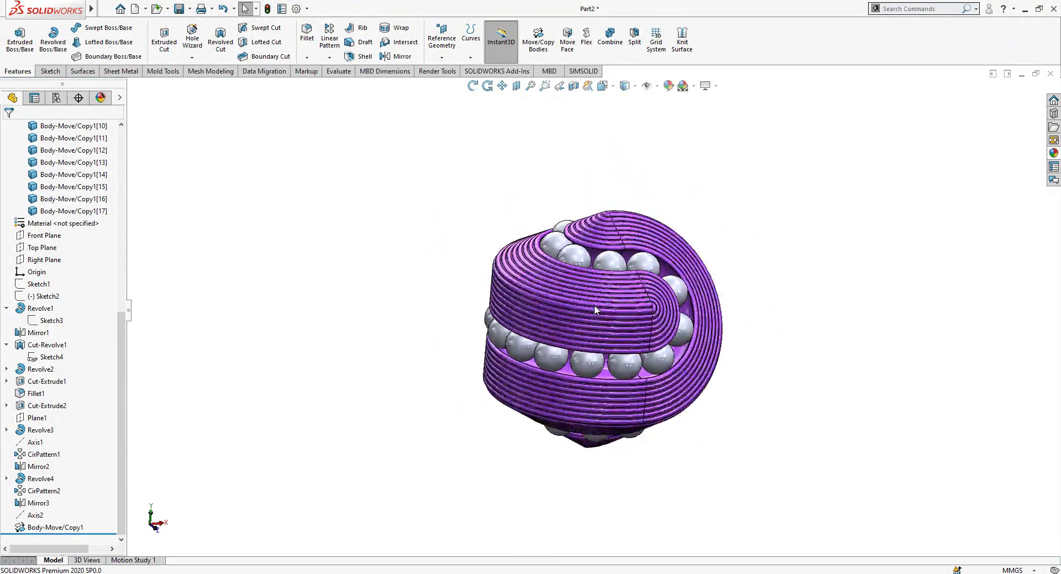
{"action": "middle_click_drag", "start_coordinate": [595, 304], "coordinate": [681, 289]}
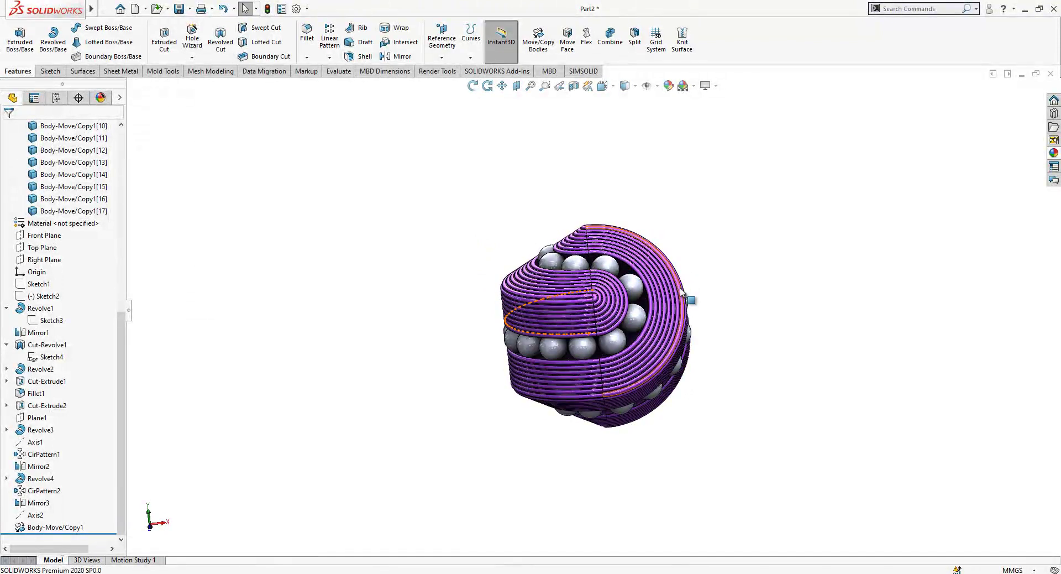